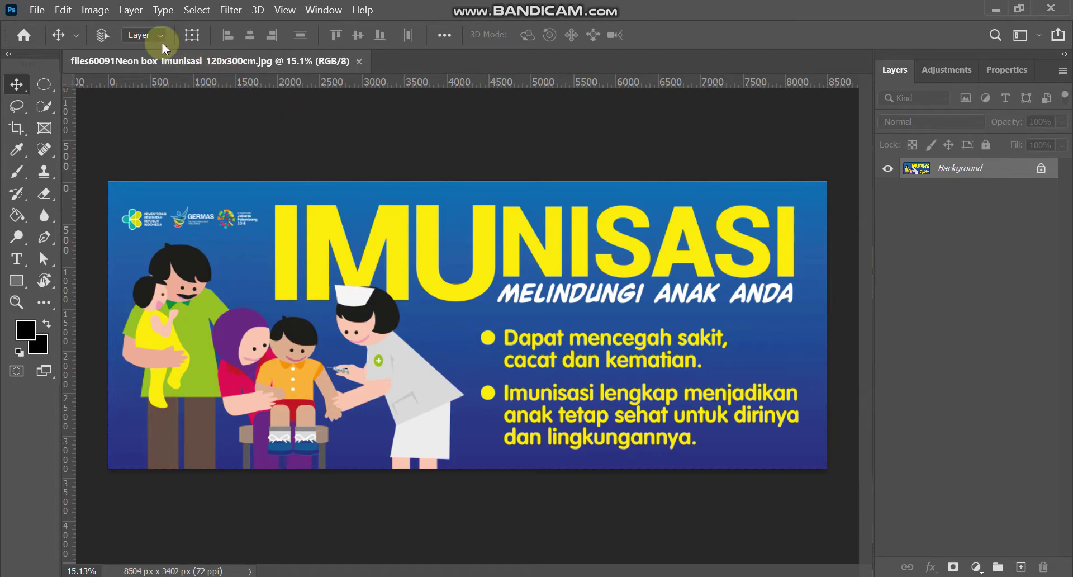
Open the New Document dialog from the File menu.
left_click(37, 9)
left_click(44, 27)
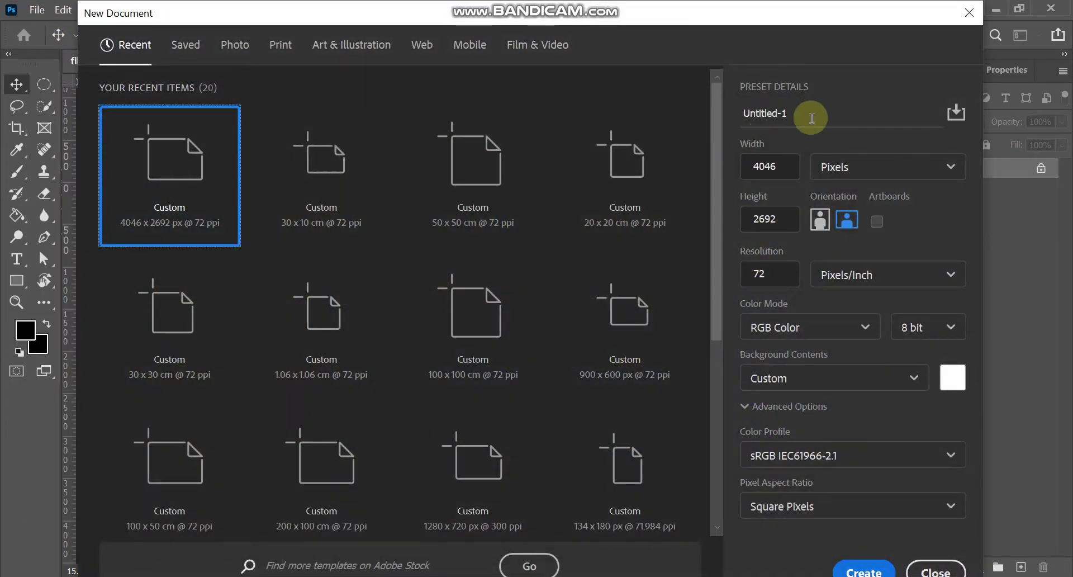
Name the document Spanduk Imunisasi, set 300 × 120 centimetres at 300 ppi, and create it.
left_click(814, 114)
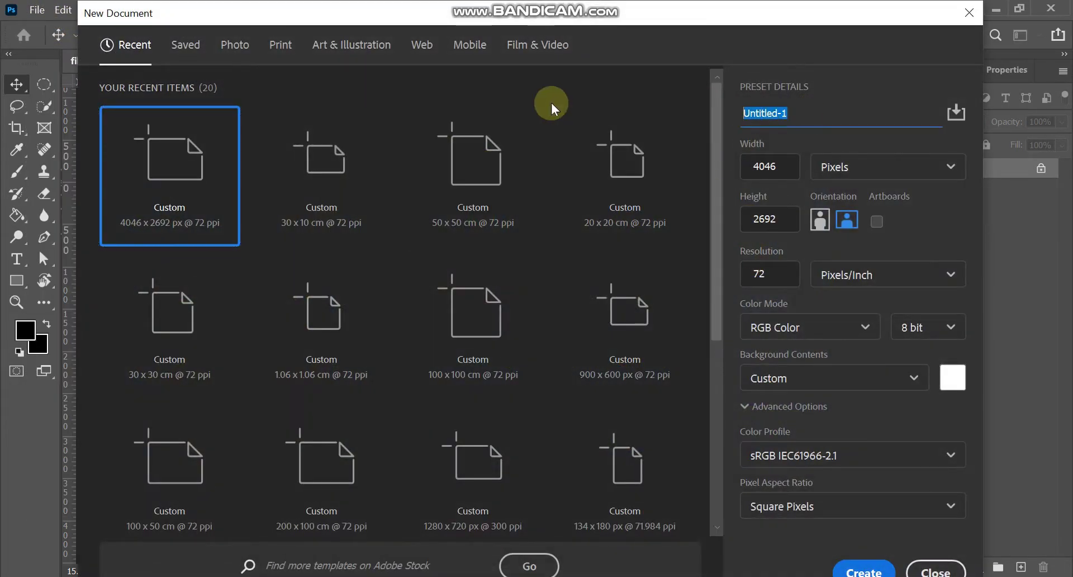
type("SPa")
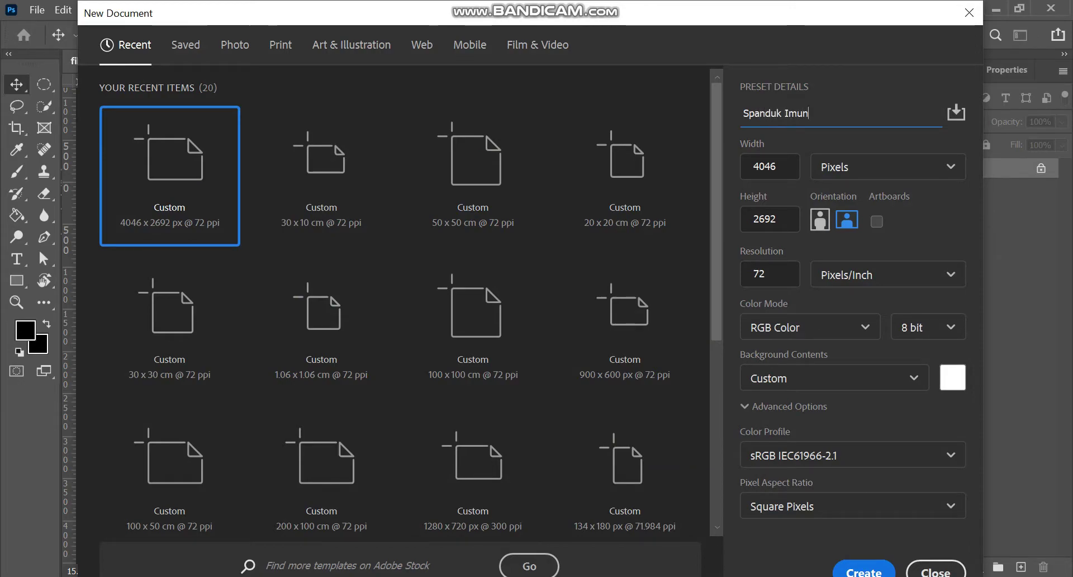
type("si")
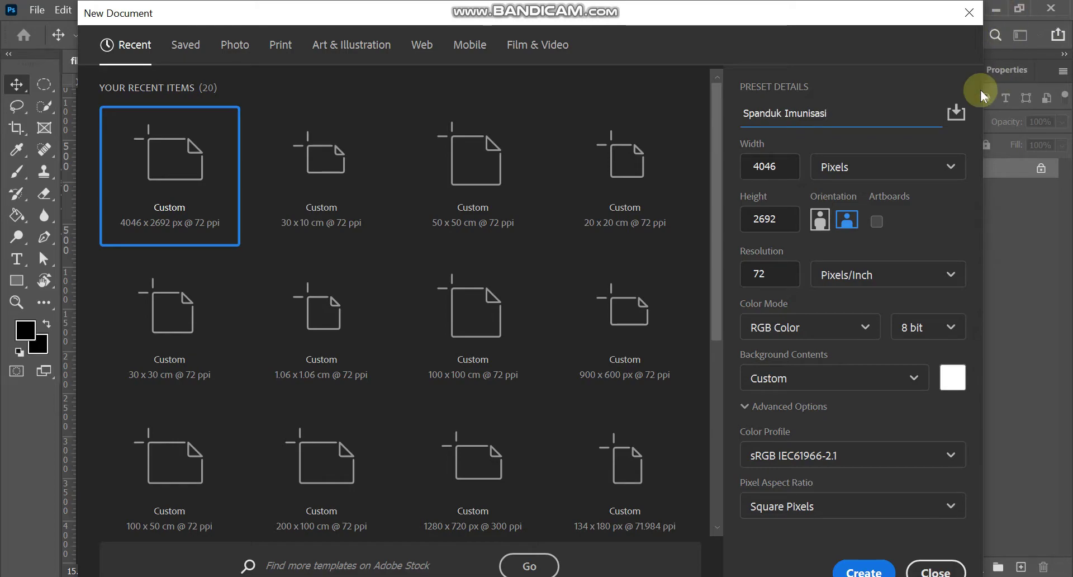
left_click(939, 167)
left_click(887, 262)
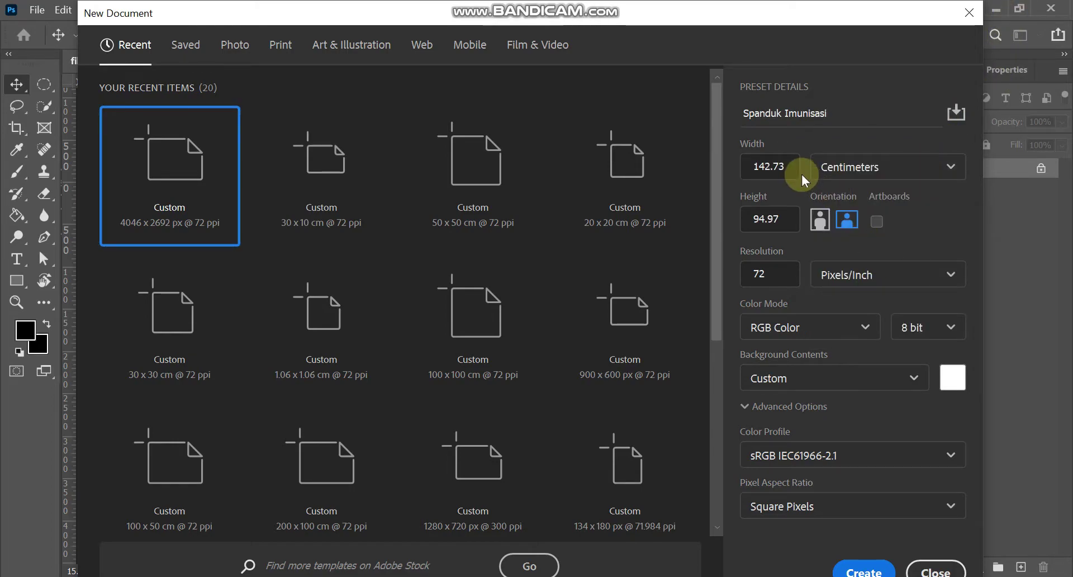
left_click_drag(786, 166, 713, 176)
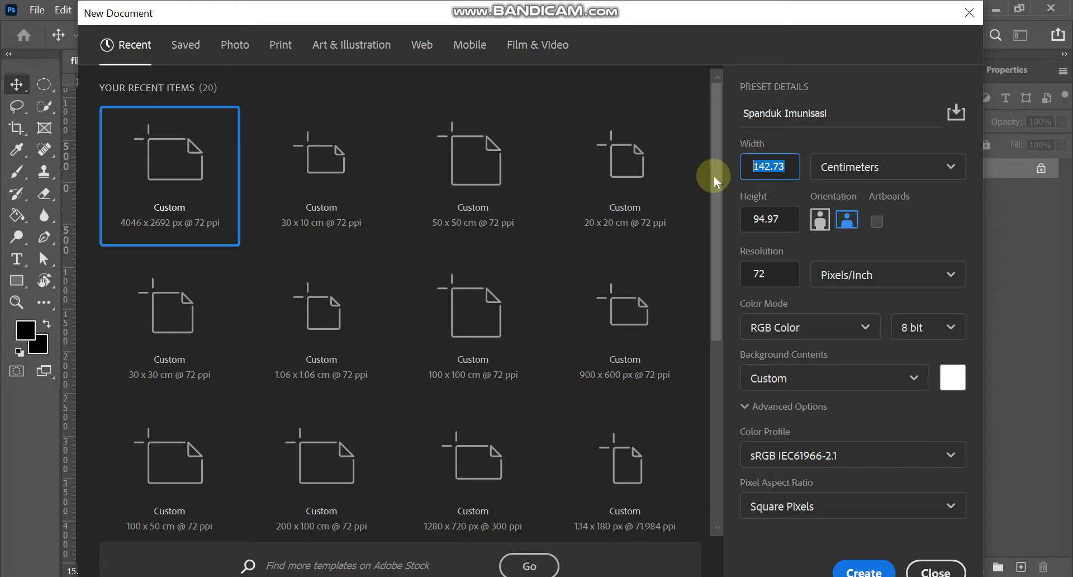
type("300")
key("Tab")
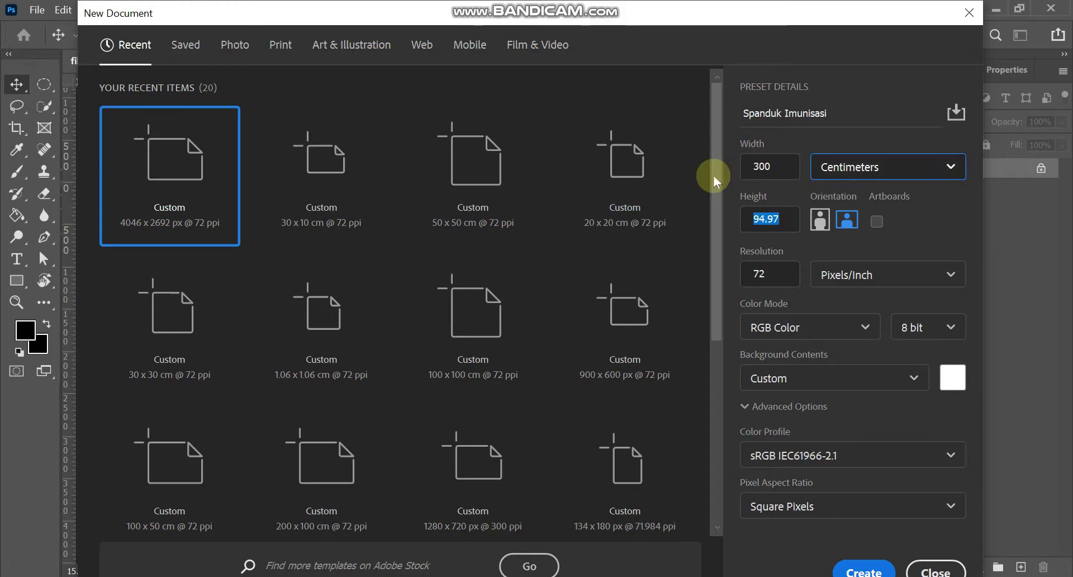
type("120")
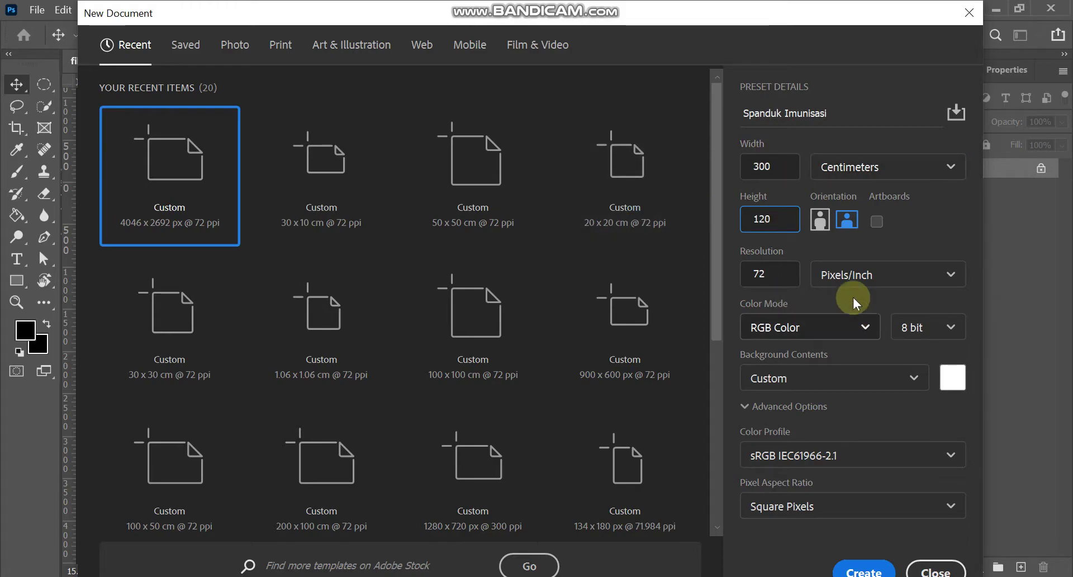
double_click(780, 274)
type("300")
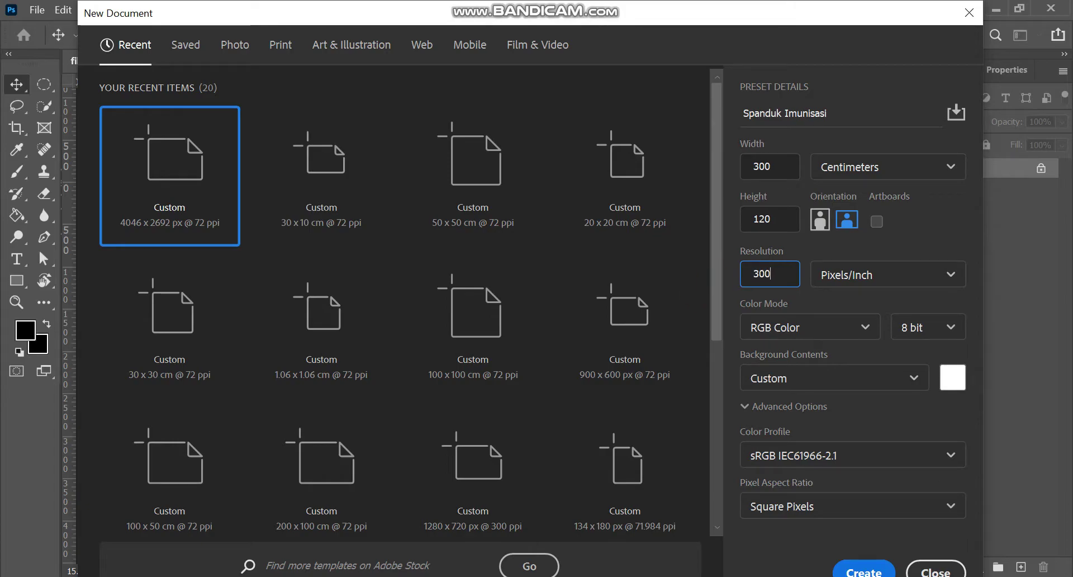
left_click(865, 563)
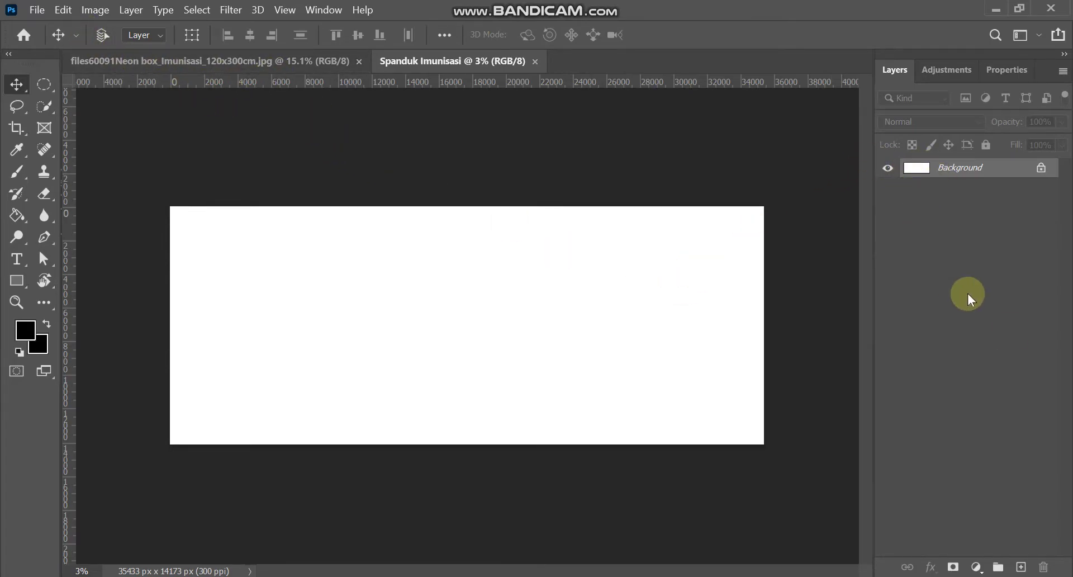
Add a Gradient fill layer after one cancelled attempt and expand the Blues presets.
left_click(977, 568)
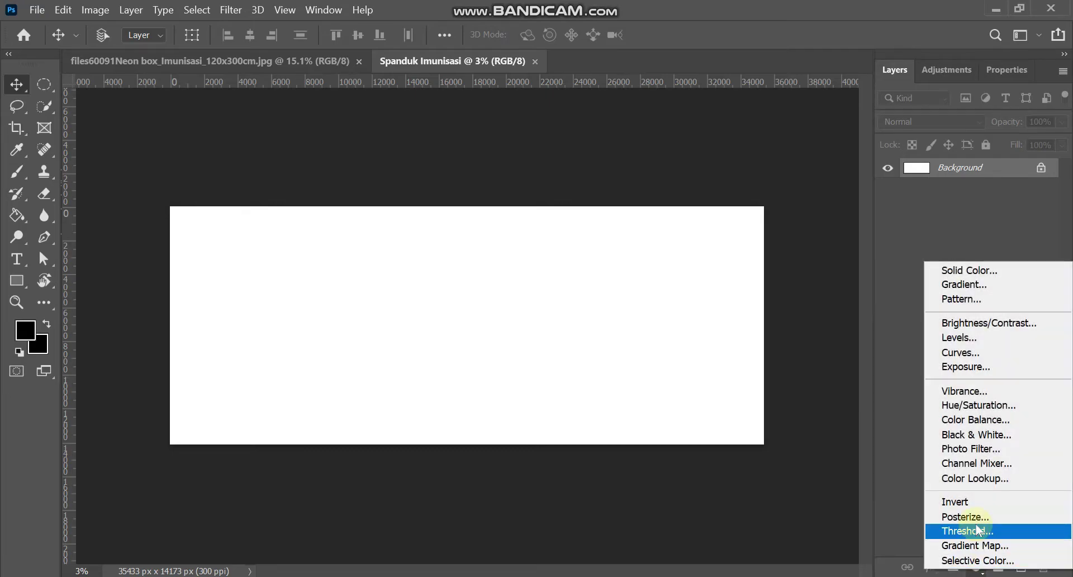
left_click(987, 286)
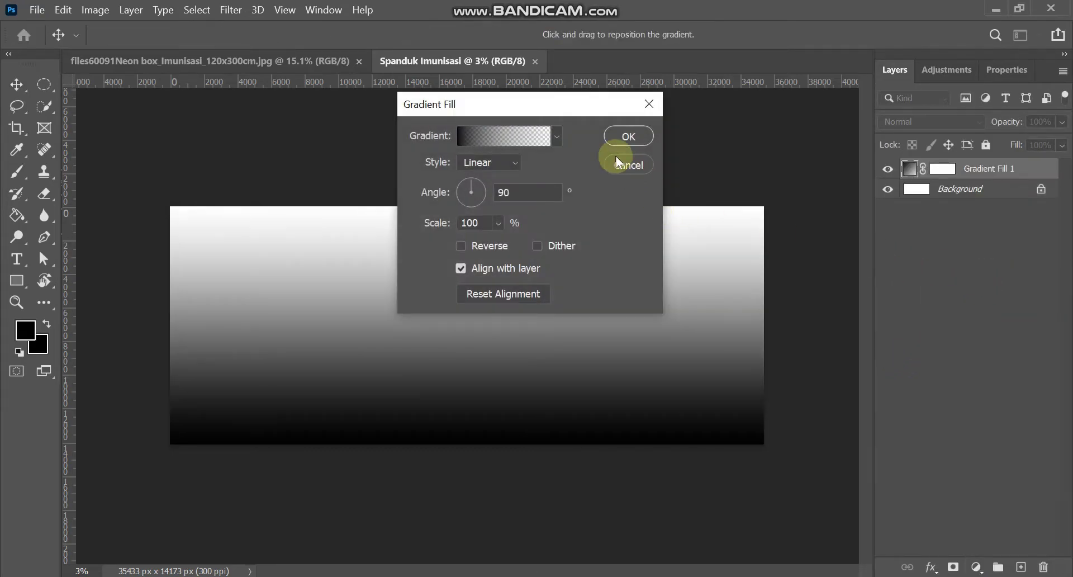
left_click(630, 163)
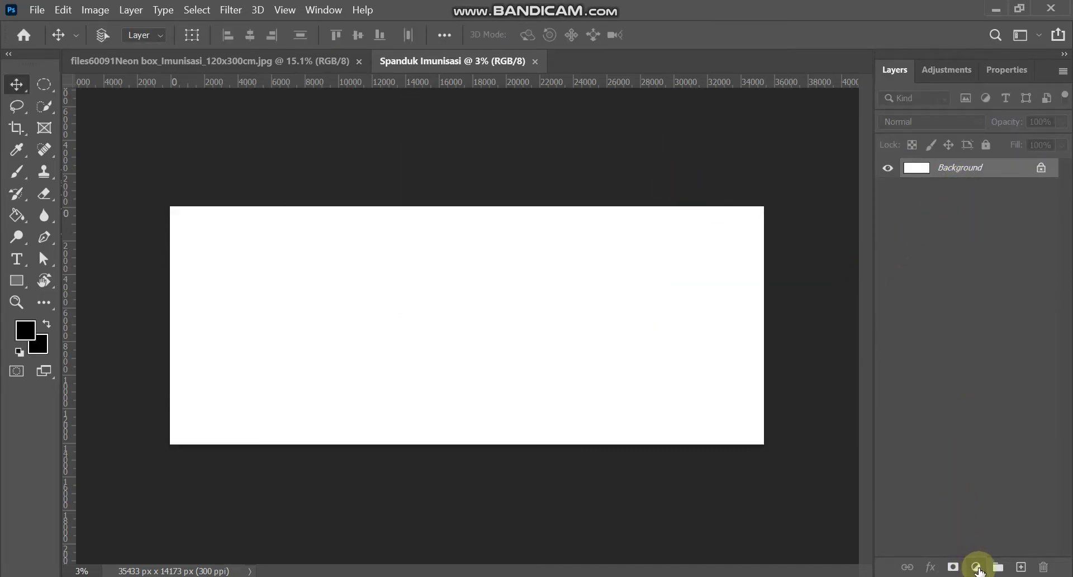
left_click(980, 569)
left_click(998, 283)
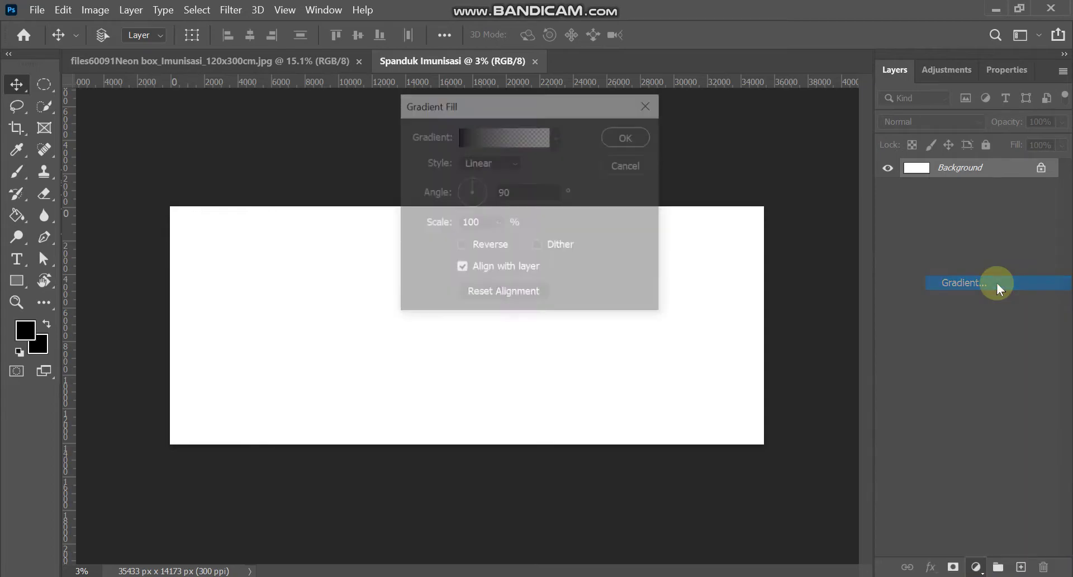
left_click(558, 138)
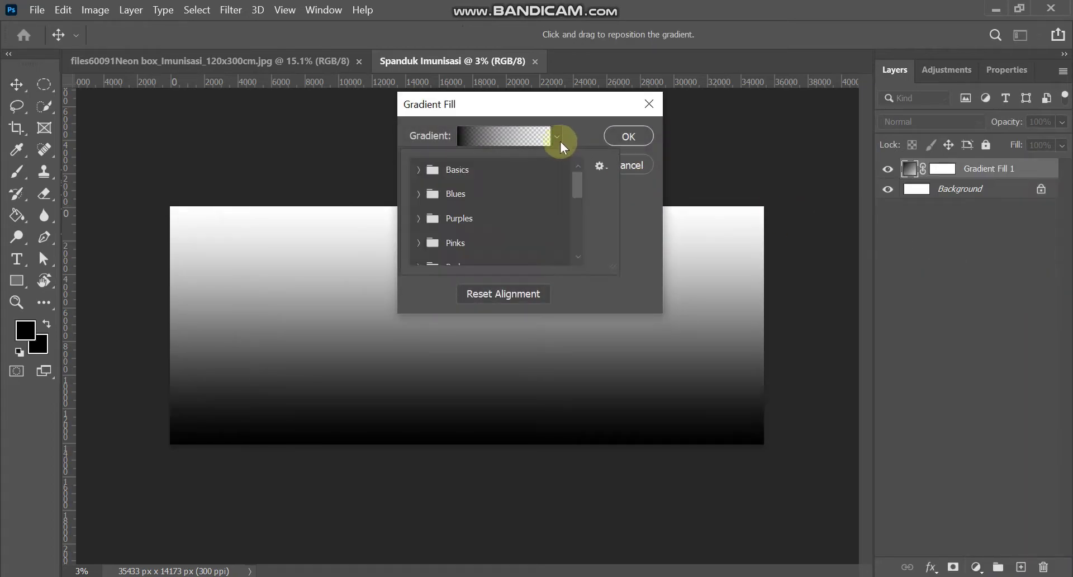
left_click(408, 197)
Try several purple, blue and cyan presets from the Blues gradient group.
scroll(475, 235, "down", 1)
scroll(489, 252, "down", 2)
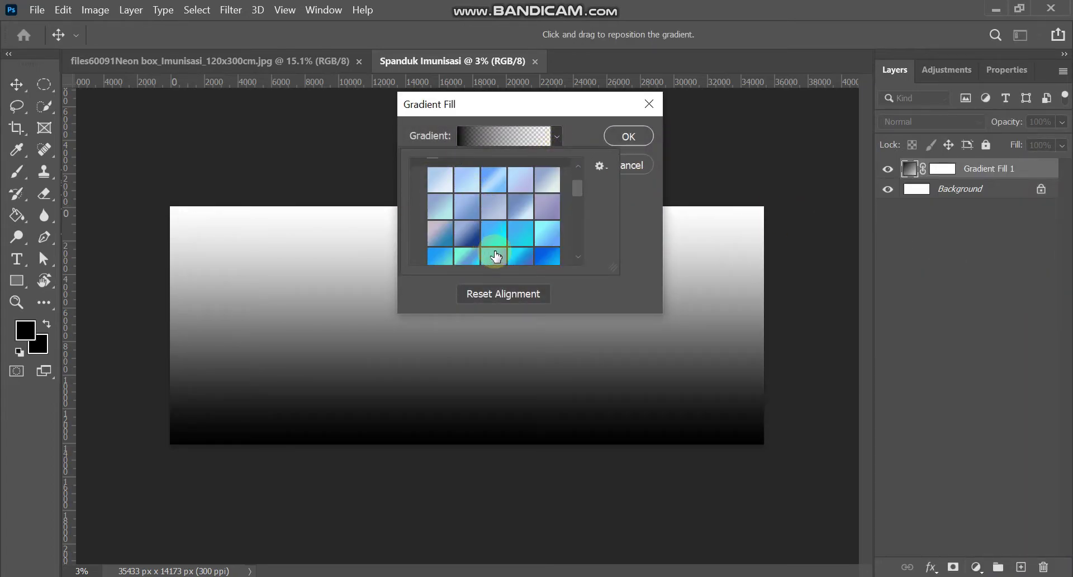
scroll(497, 255, "down", 1)
scroll(503, 234, "down", 1)
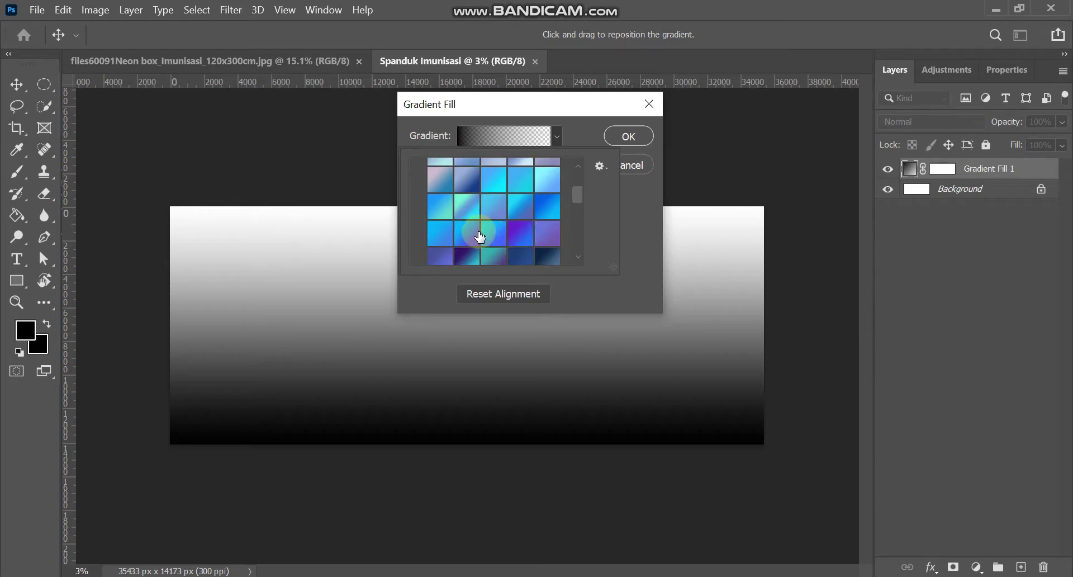
left_click(480, 236)
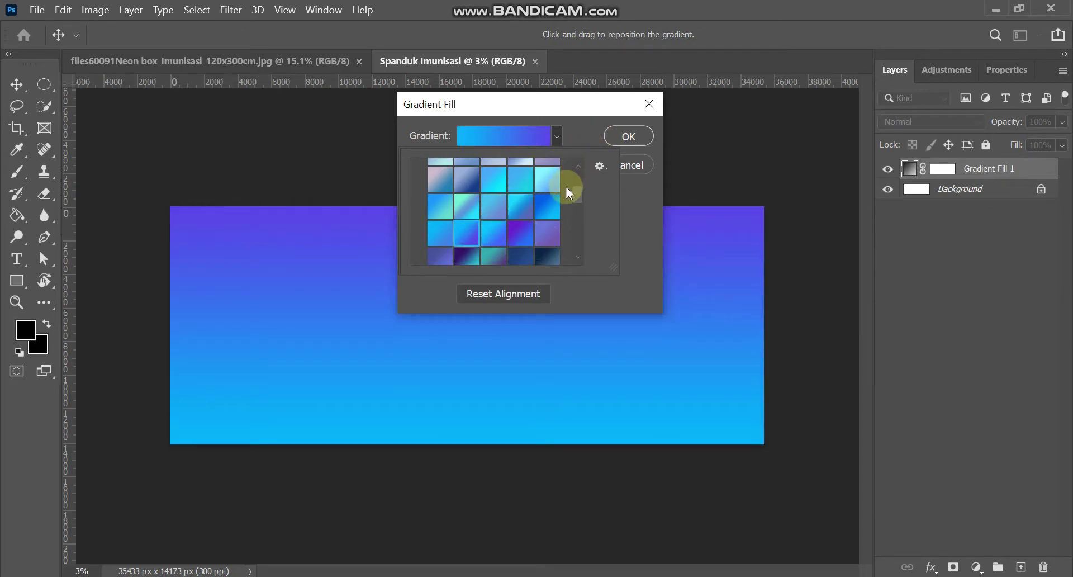
left_click(550, 205)
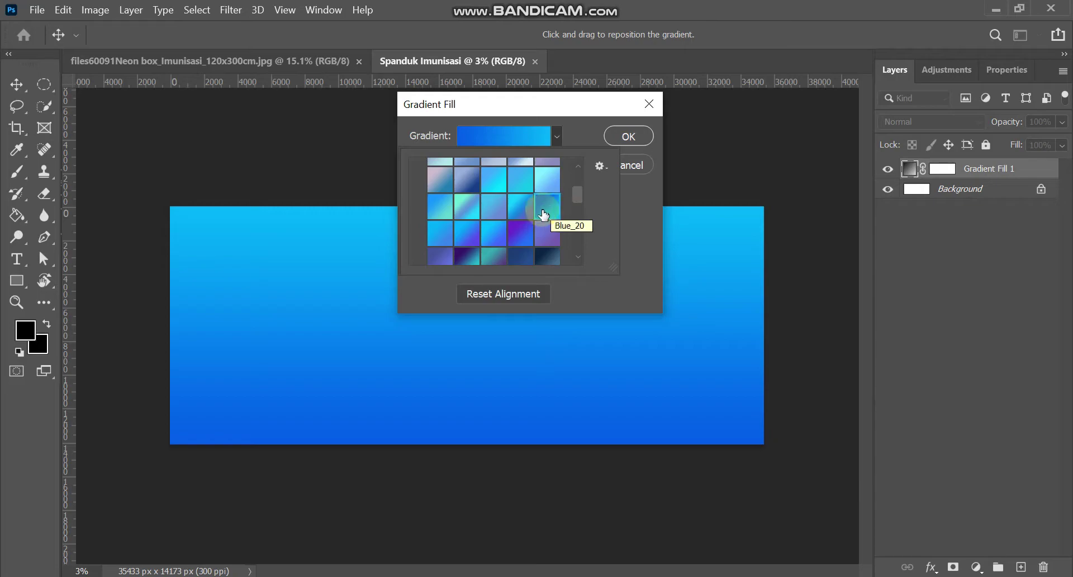
left_click(470, 233)
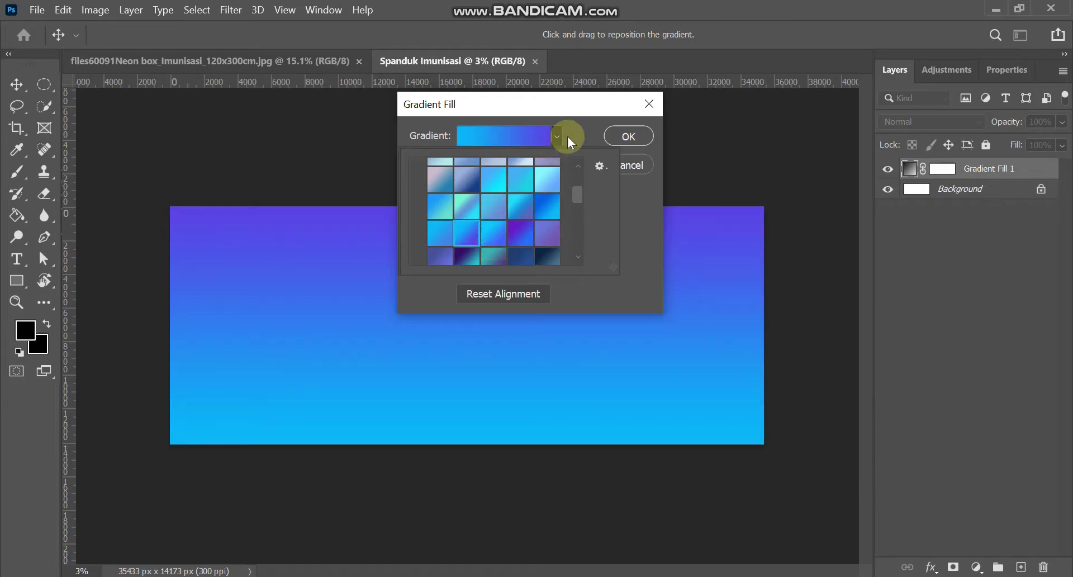
left_click(514, 230)
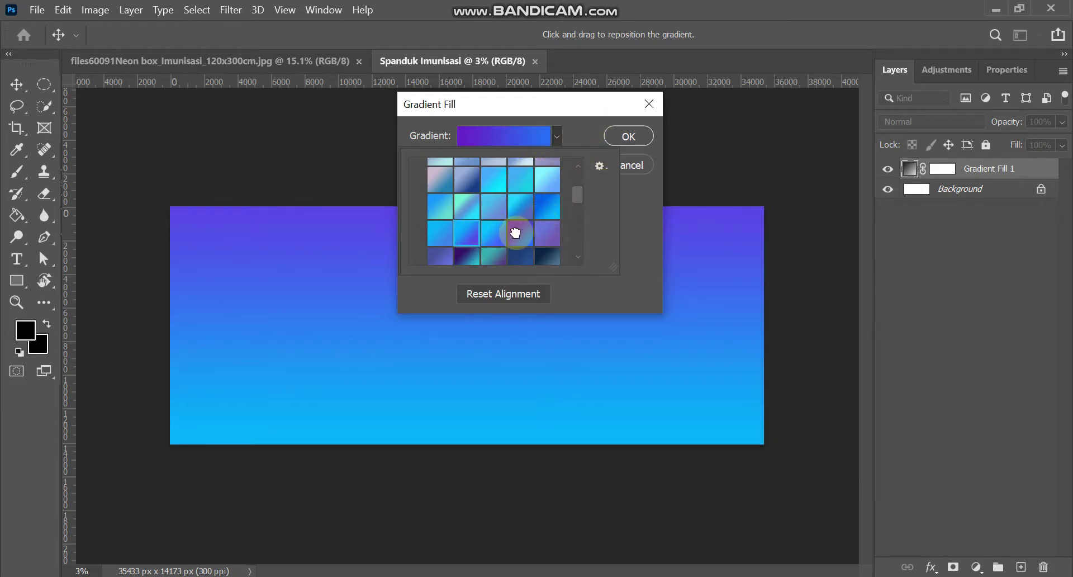
left_click(544, 225)
left_click(521, 228)
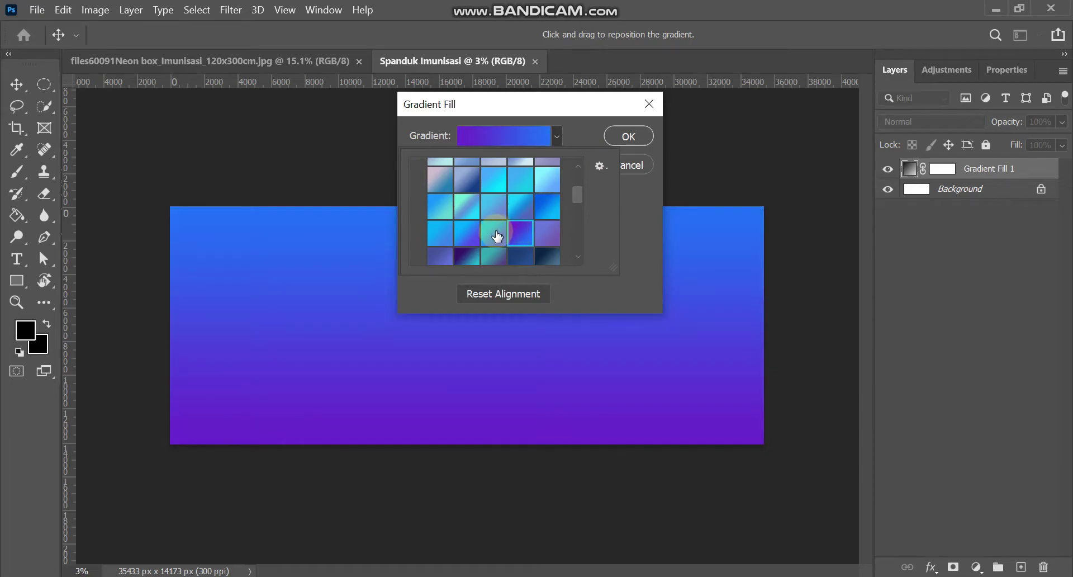
left_click(467, 230)
Settle on the blue-to-purple gradient, confirm the fill, and view the reference banner.
scroll(461, 227, "down", 1)
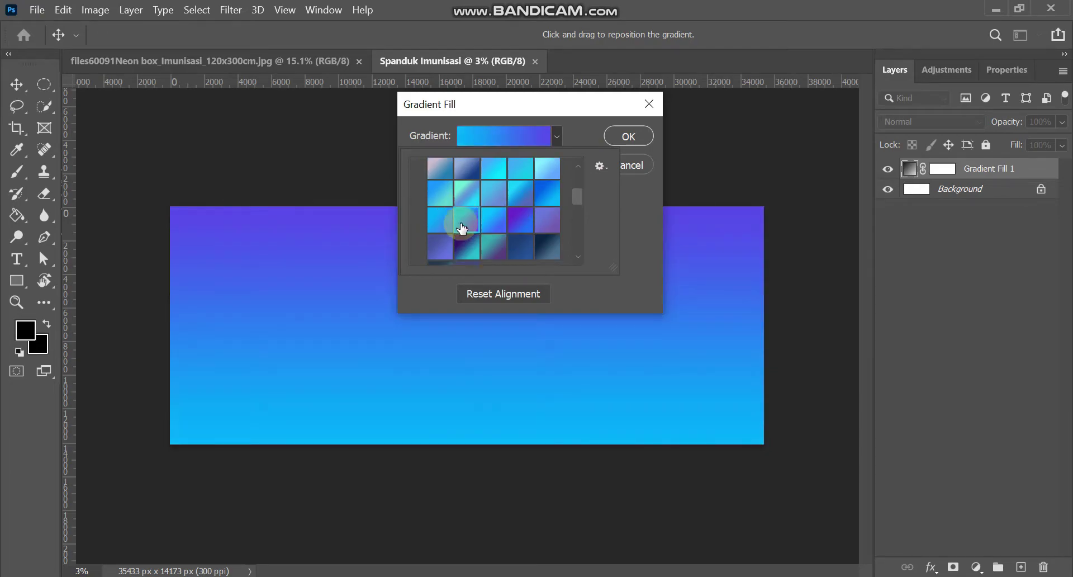
left_click(495, 210)
left_click(528, 210)
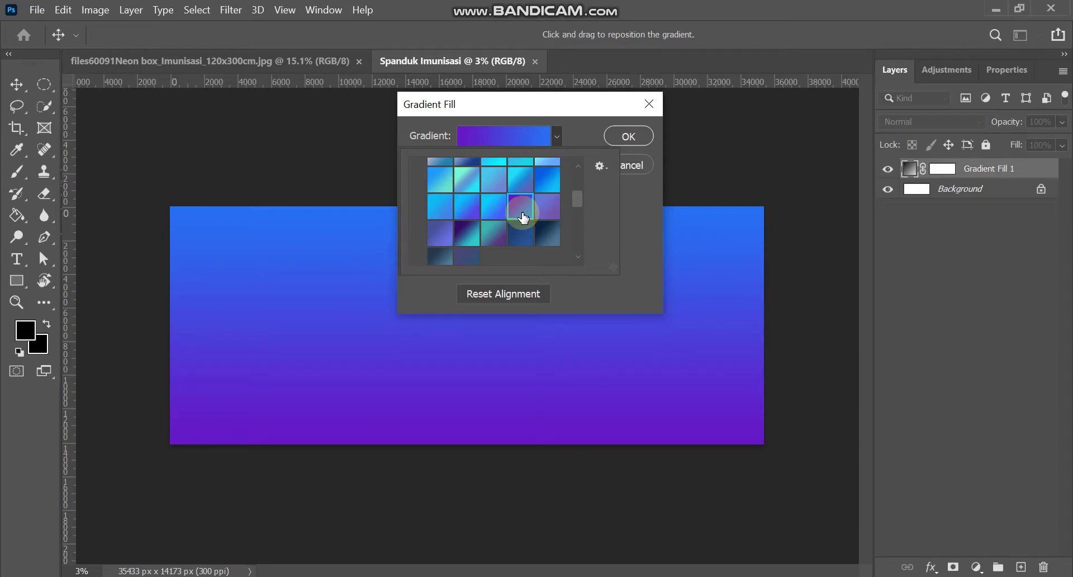
left_click(555, 107)
mouse_move(555, 107)
left_mouse_down()
mouse_move(734, 388)
mouse_move(759, 248)
left_mouse_up()
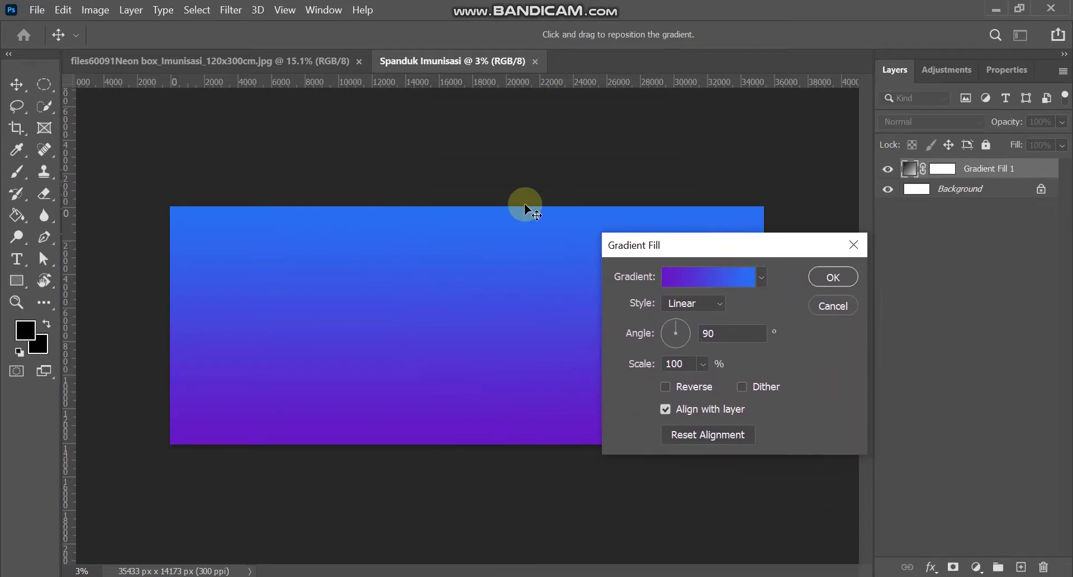
left_click(857, 276)
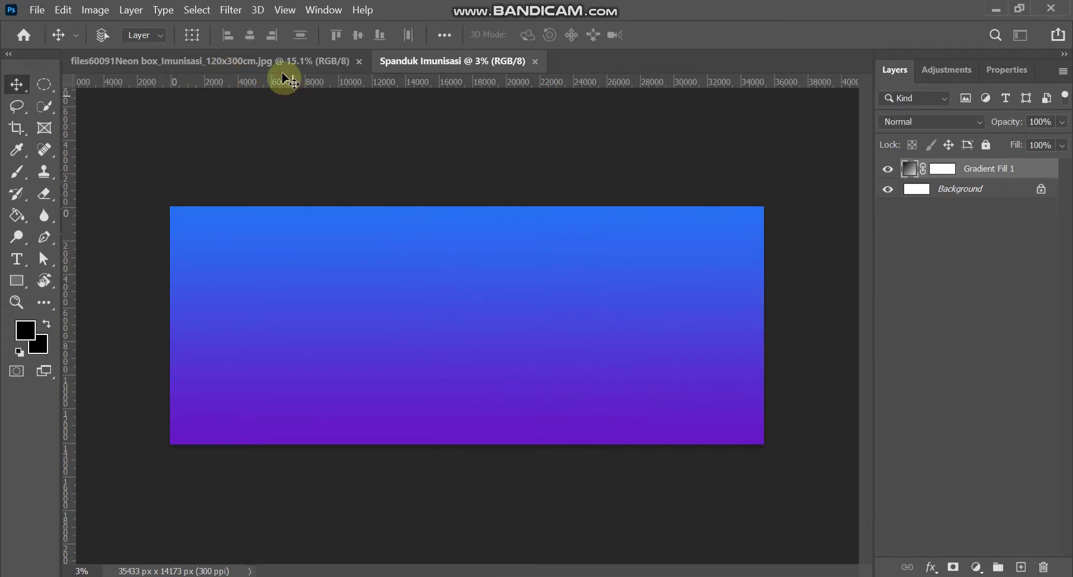
left_click(252, 60)
left_click(450, 59)
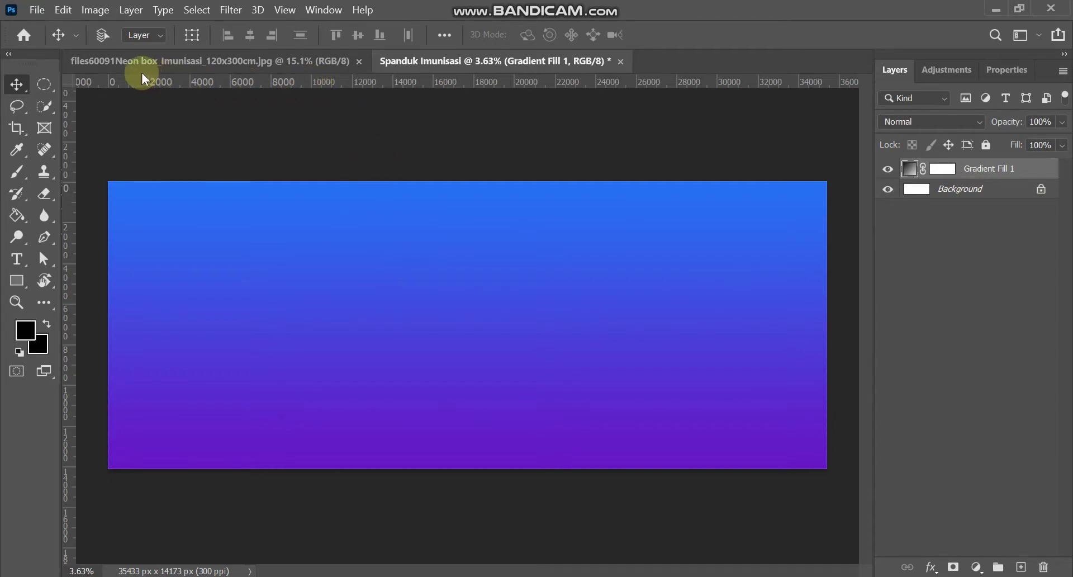
left_click(241, 62)
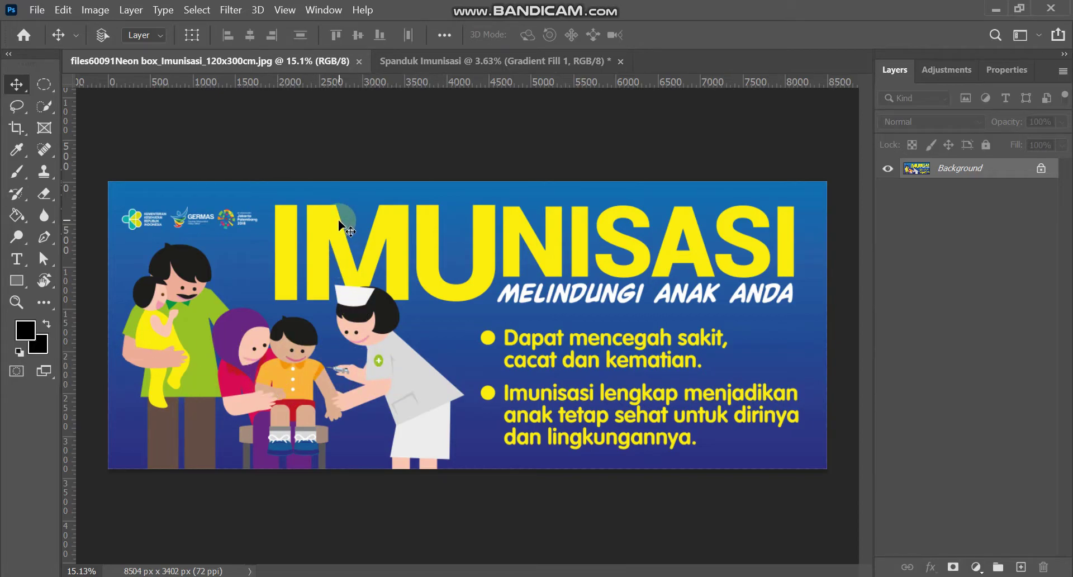
left_click(450, 62)
Start Place Embedded and browse to the DATA (D:) drive.
left_click(37, 10)
left_click(126, 328)
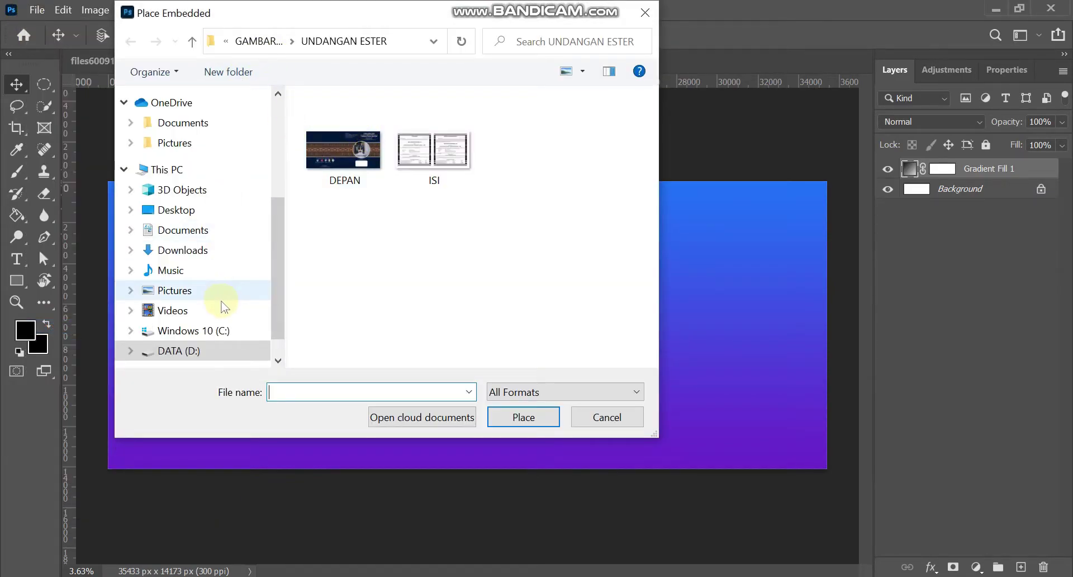
left_click(230, 351)
scroll(367, 157, "up", 5)
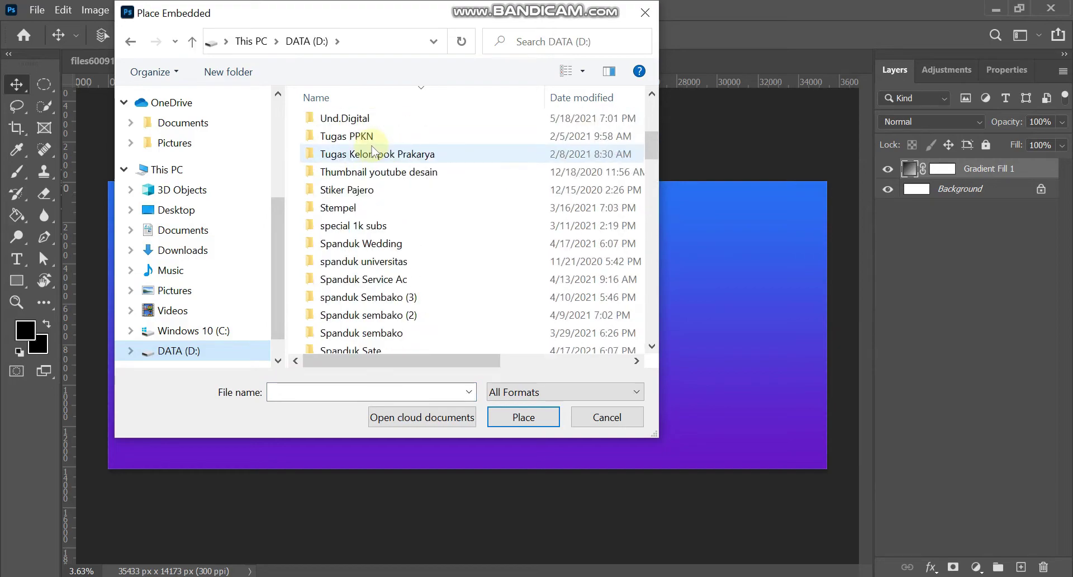
scroll(371, 151, "up", 5)
scroll(374, 227, "down", 2)
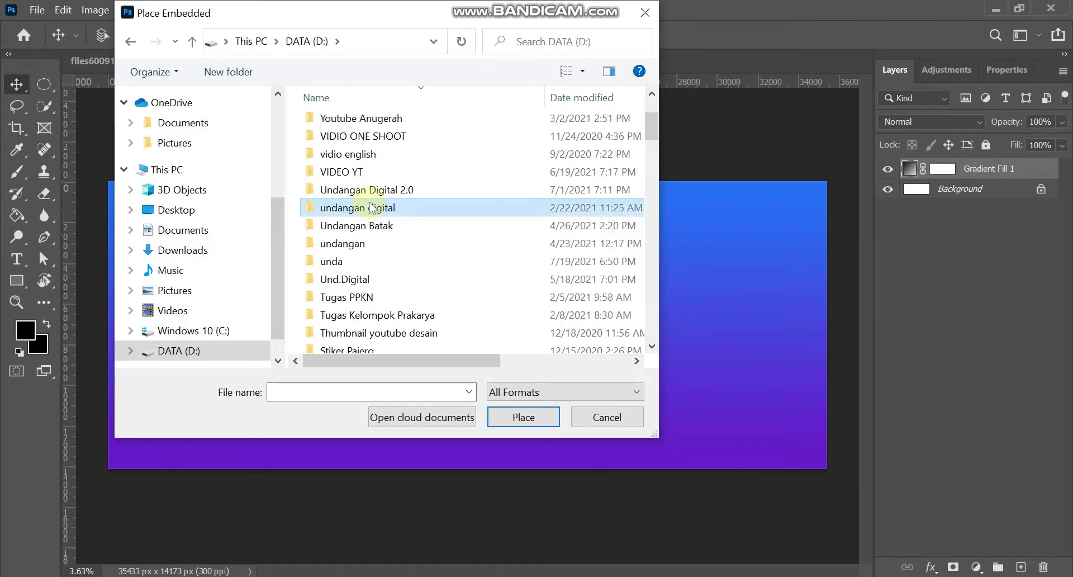
scroll(372, 206, "down", 10)
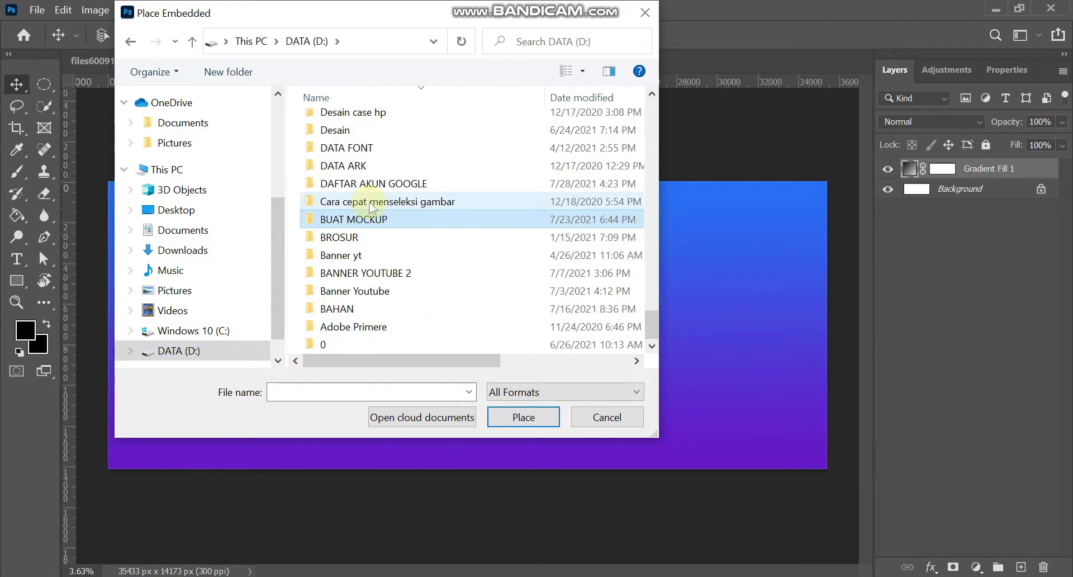
Go into BAHAN > spanduk > Spanduk imunisasi and place the Imunisasi file.
left_click(411, 308)
double_click(411, 308)
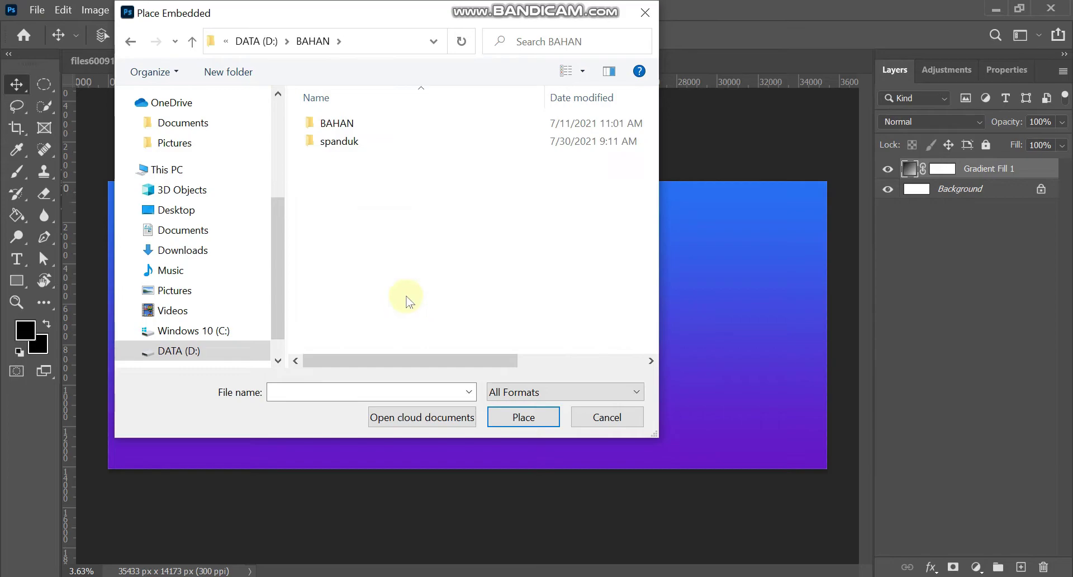
left_click(393, 142)
double_click(393, 143)
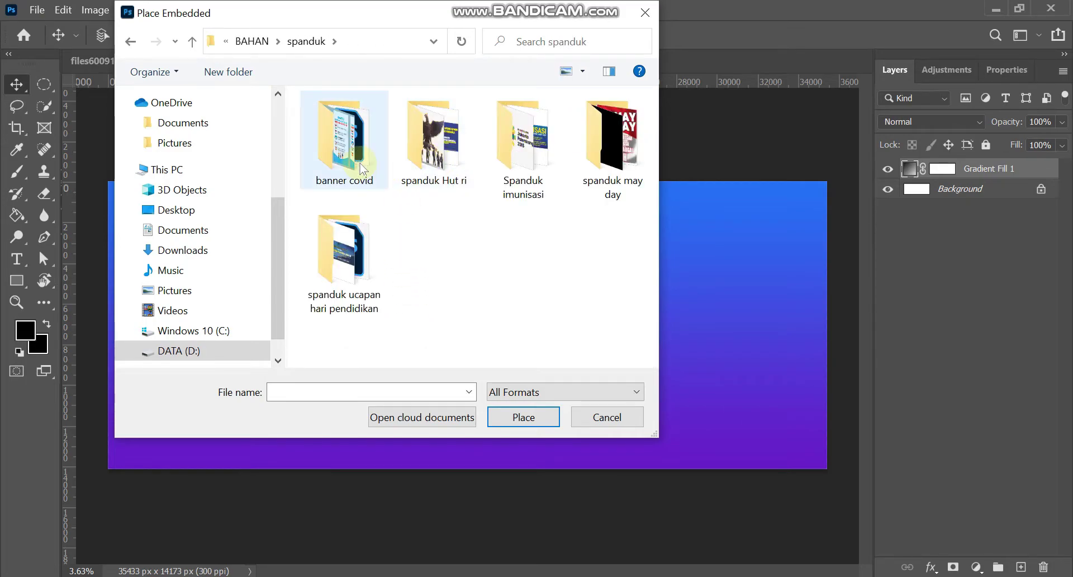
double_click(522, 139)
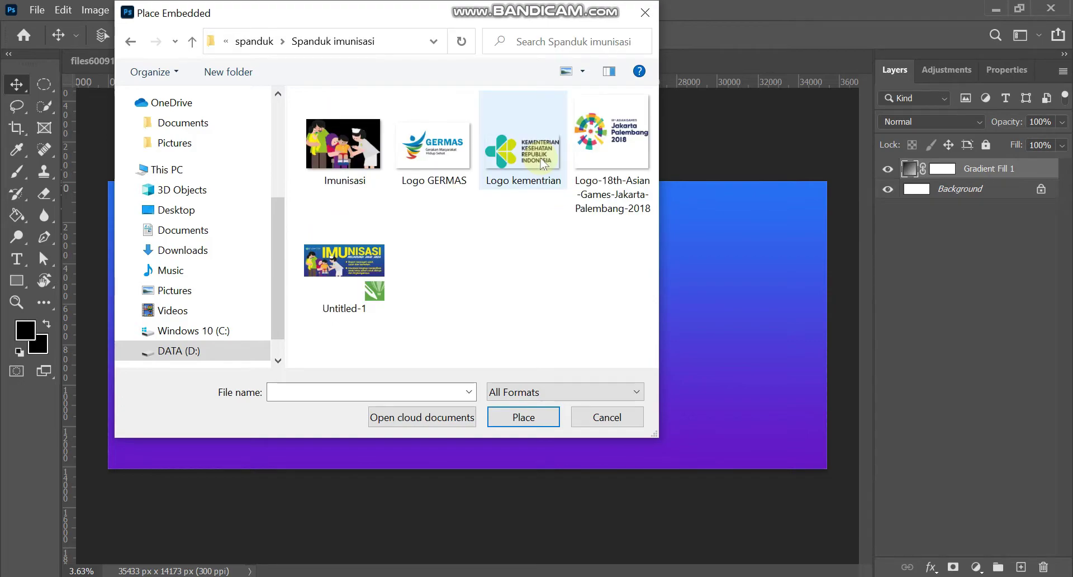
left_click(345, 146)
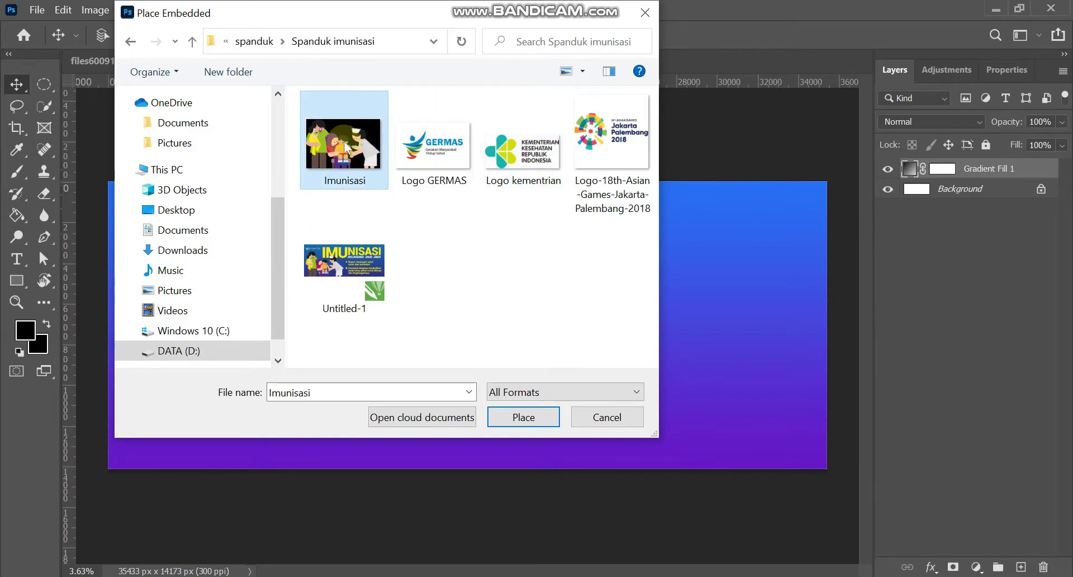
left_click(522, 417)
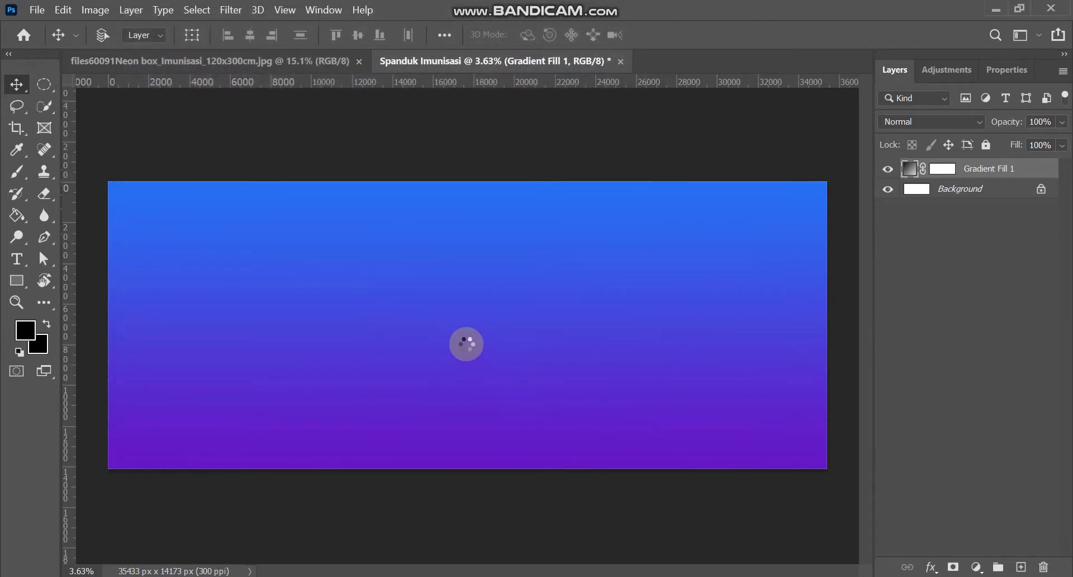
Move the family illustration to the banner's lower-left edge, commit it, and pull down a guide.
mouse_move(494, 349)
left_mouse_down()
mouse_move(335, 382)
mouse_move(343, 376)
left_mouse_up()
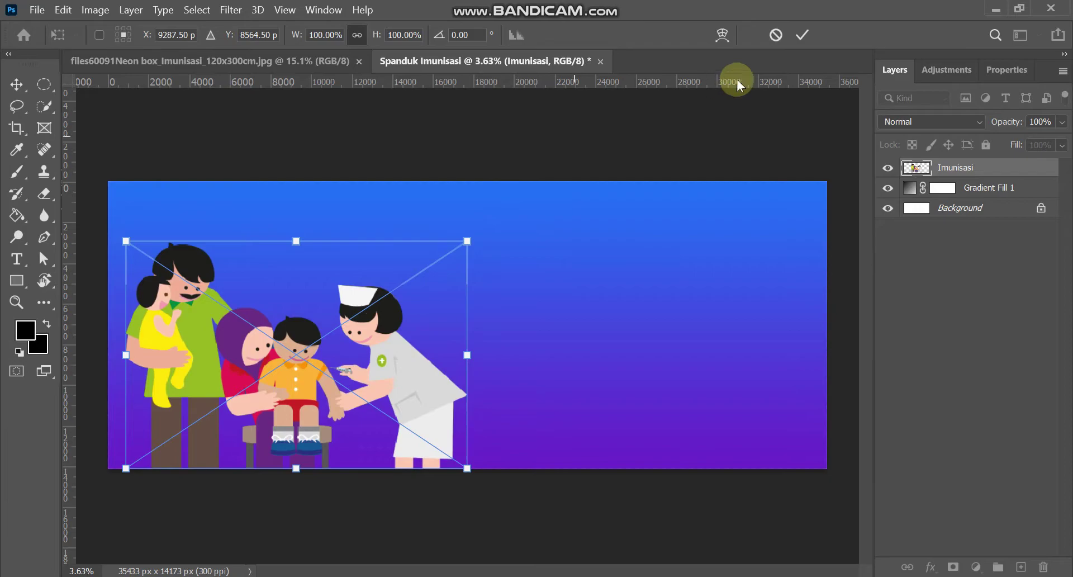
left_click(802, 35)
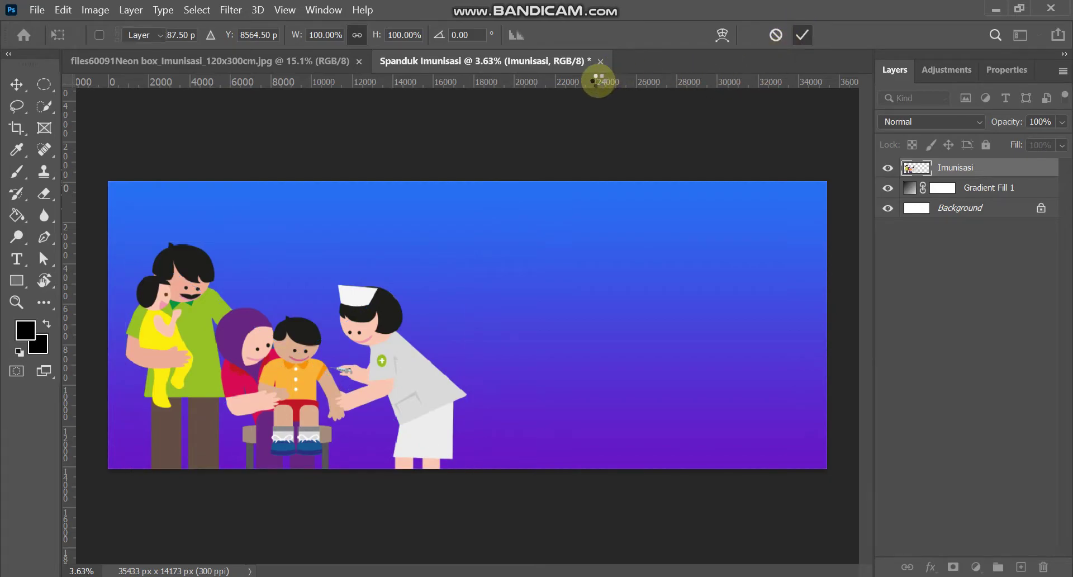
left_click_drag(576, 82, 615, 245)
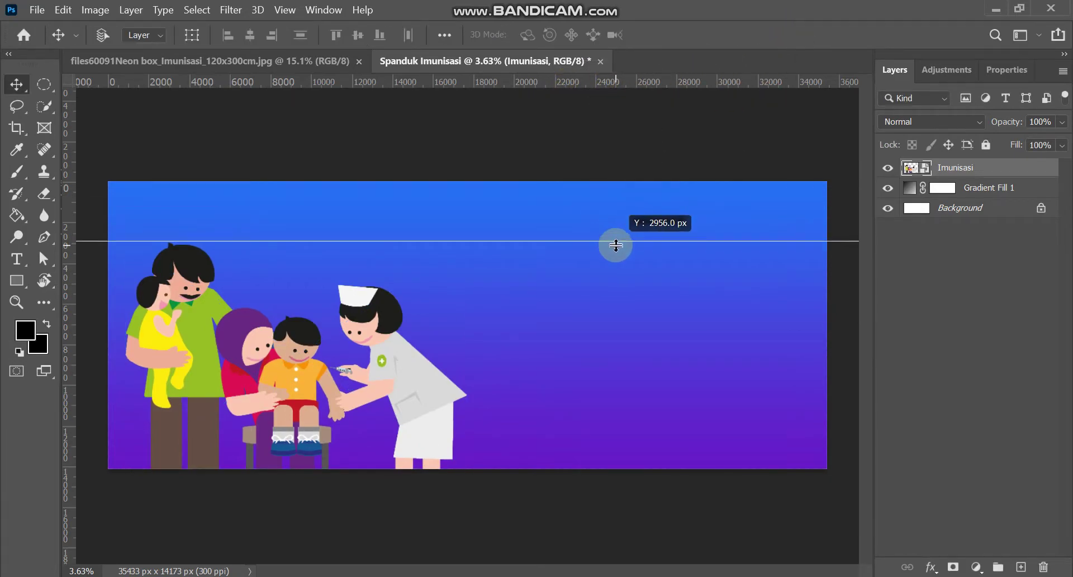
Add a guide just below the reference banner's logos, then return to Spanduk Imunisasi.
left_click(326, 62)
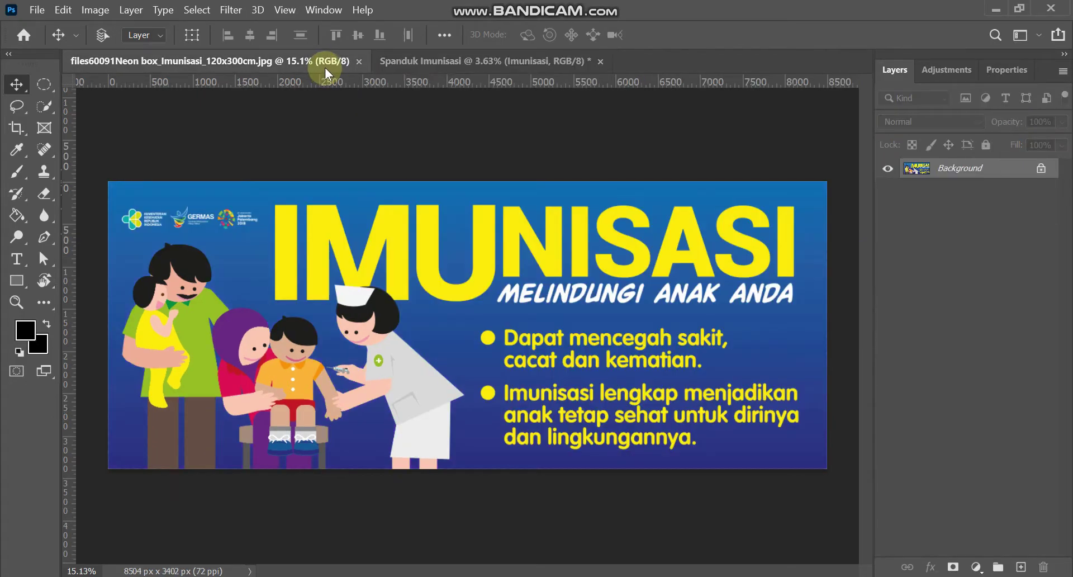
left_click_drag(377, 82, 432, 240)
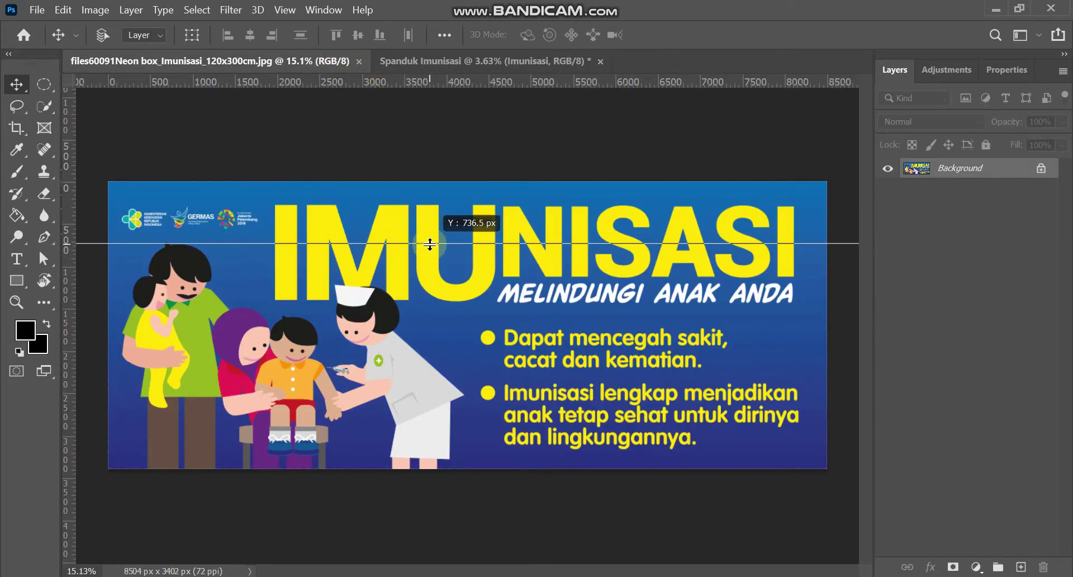
left_click_drag(432, 241, 432, 241)
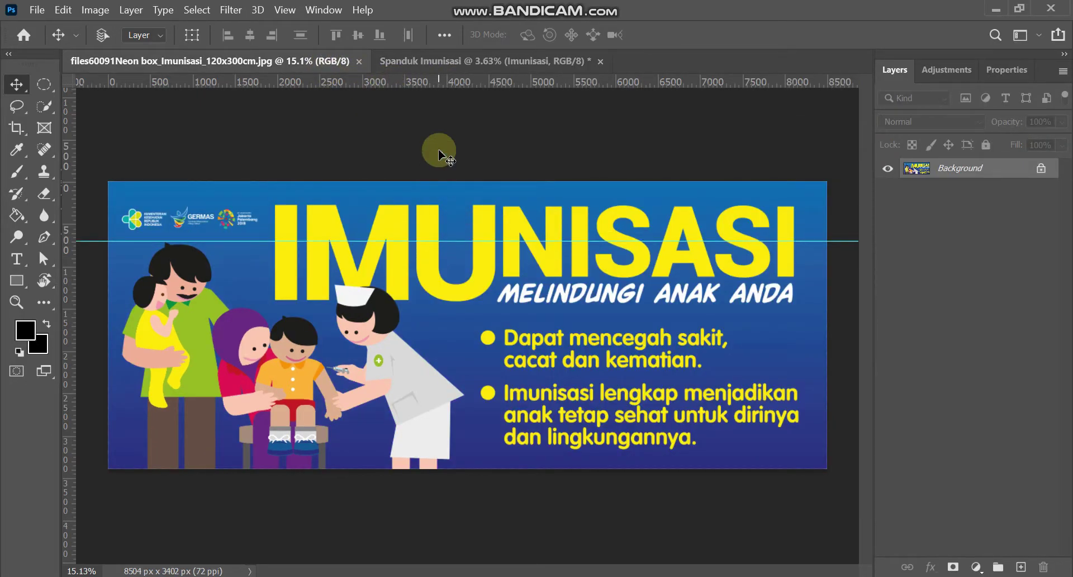
left_click(447, 70)
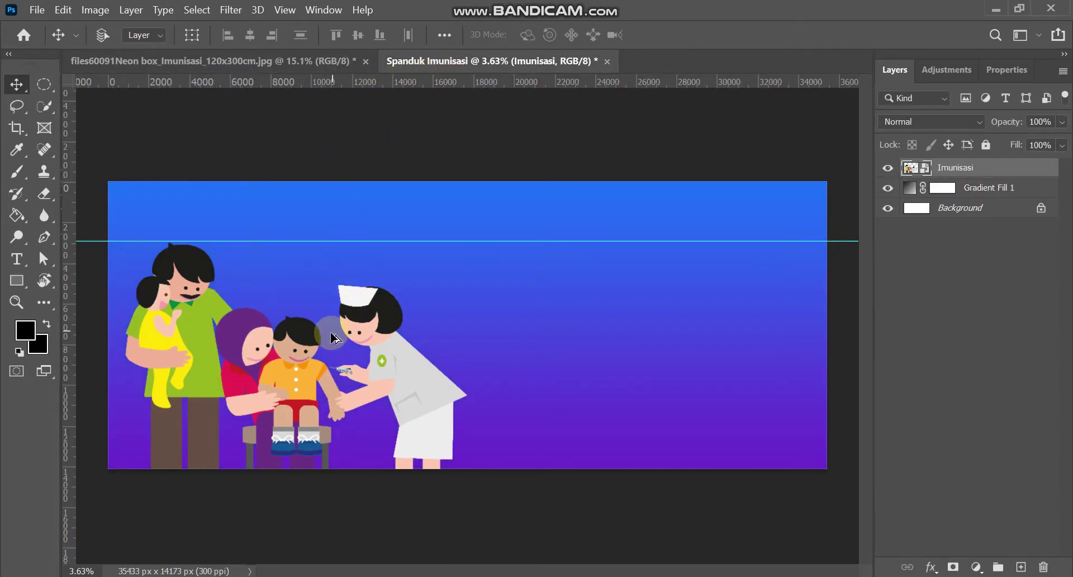
Remove the stray guide from the Spanduk Imunisasi banner.
scroll(332, 338, "up", 3)
scroll(332, 340, "down", 2)
scroll(333, 339, "down", 1)
scroll(341, 336, "up", 1)
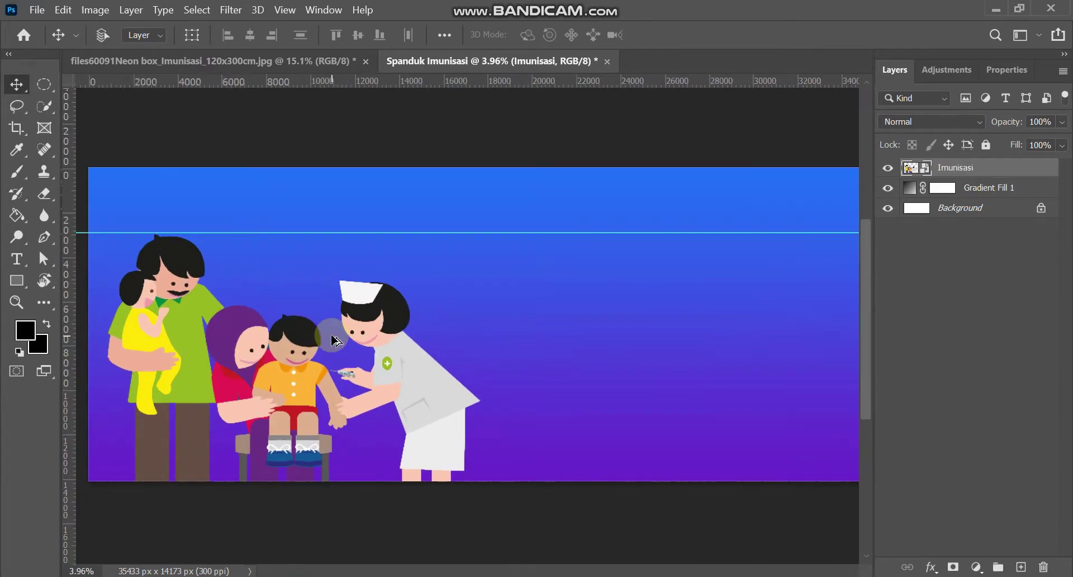
scroll(350, 333, "down", 1)
scroll(352, 333, "up", 1)
scroll(355, 332, "down", 1)
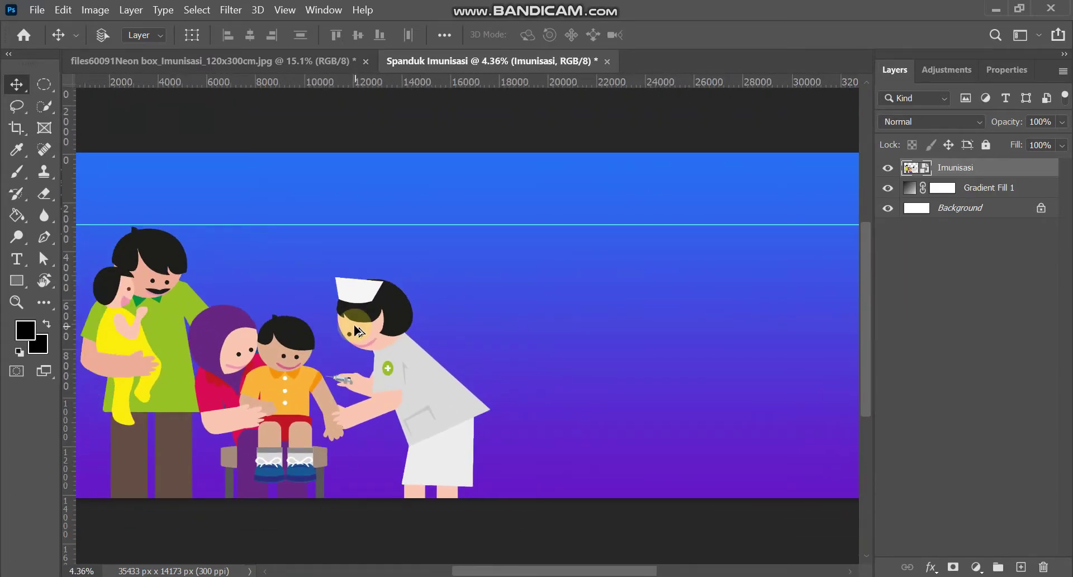
scroll(358, 331, "up", 1)
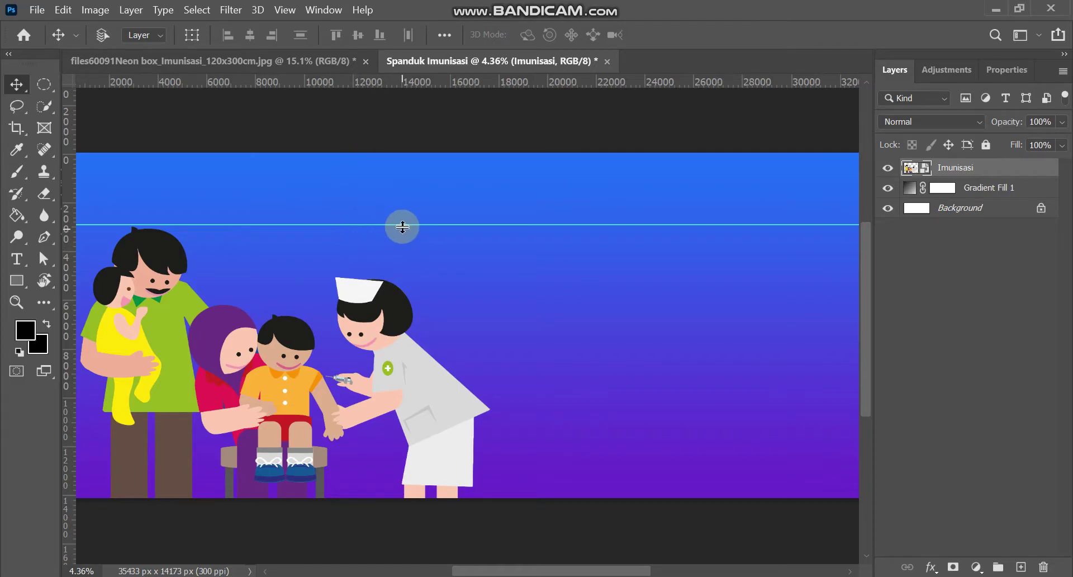
left_click_drag(403, 226, 468, 72)
scroll(411, 193, "down", 1)
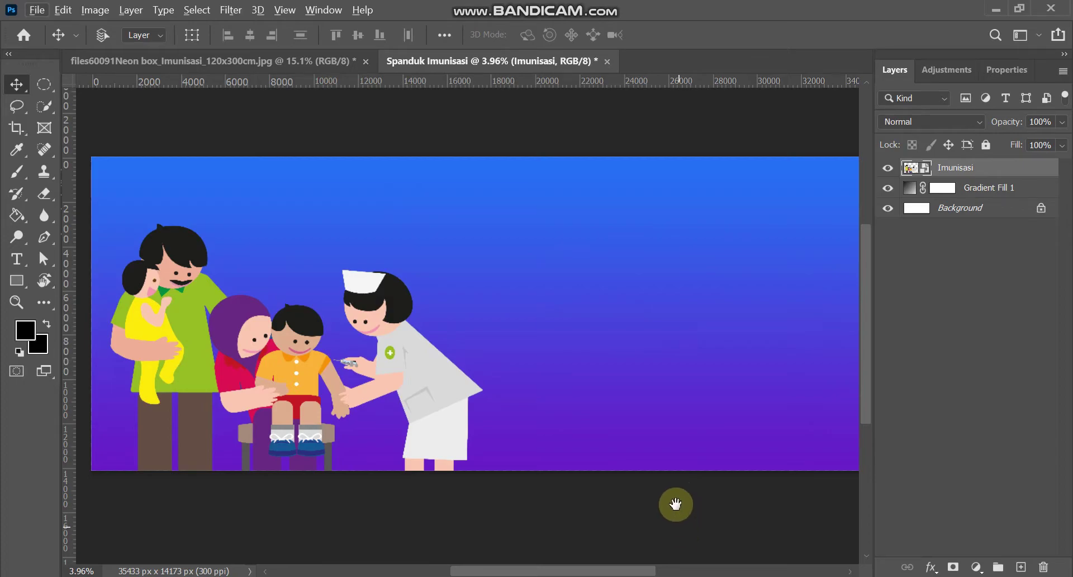
mouse_move(676, 506)
left_mouse_down()
mouse_move(662, 499)
mouse_move(683, 498)
left_mouse_up()
scroll(627, 482, "up", 1)
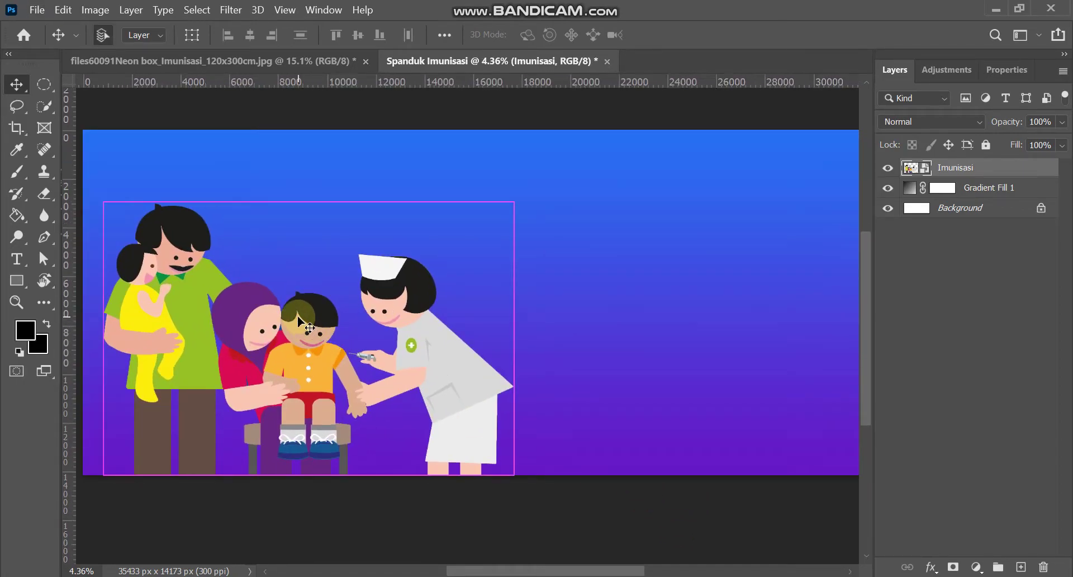
Scale the family illustration to about 104% and keep it flush with the left edge.
key("ctrl+t")
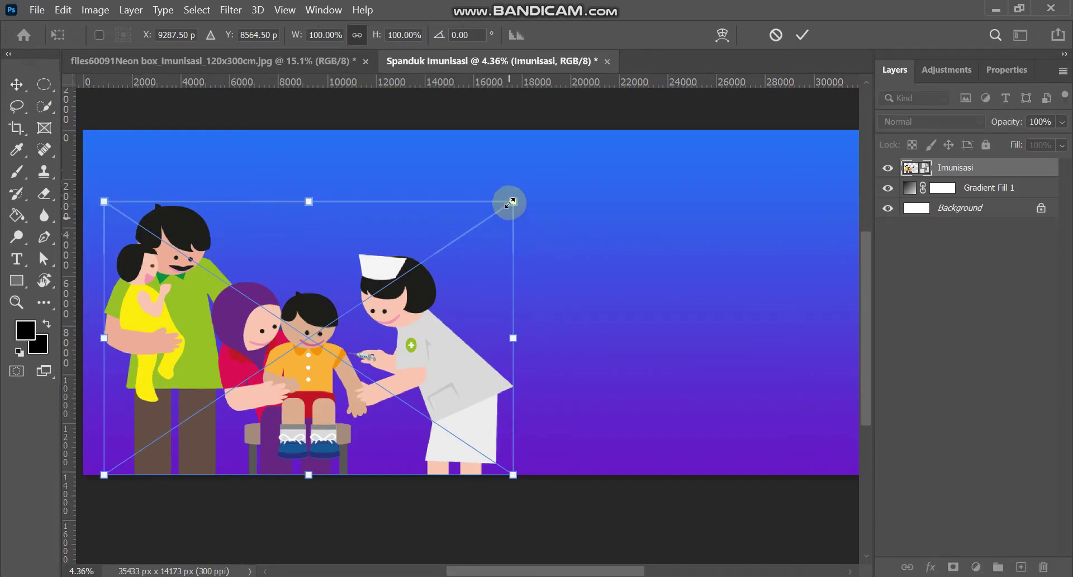
mouse_move(514, 200)
left_mouse_down()
mouse_move(551, 175)
mouse_move(532, 192)
left_mouse_up()
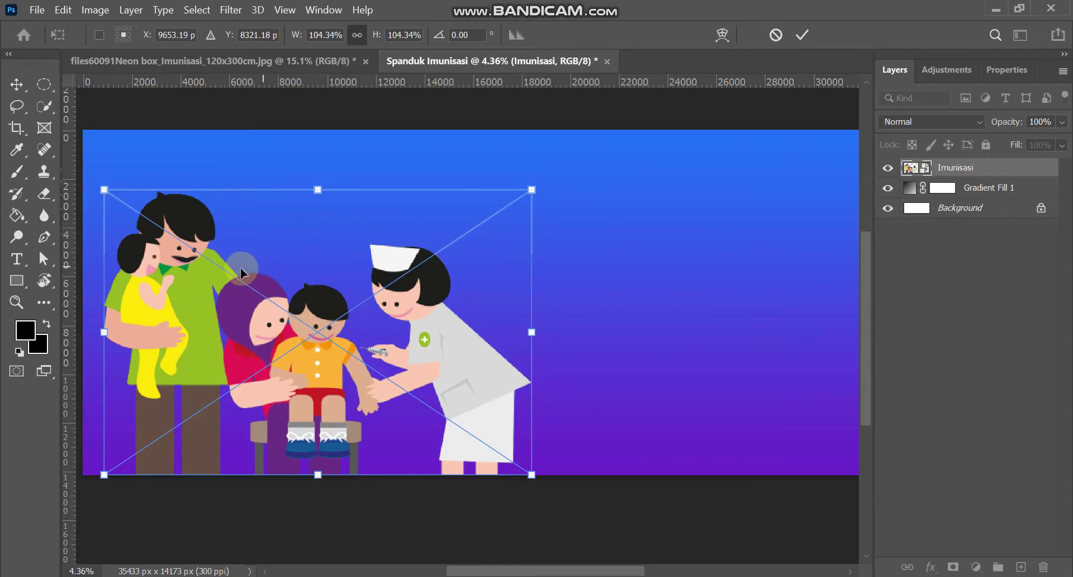
left_click_drag(240, 265, 237, 264)
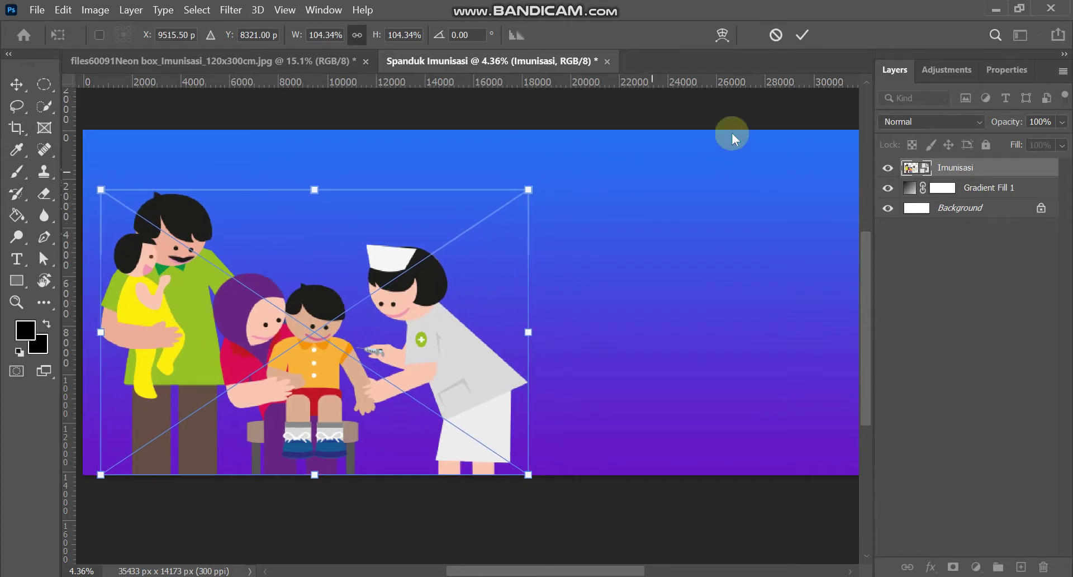
left_click(802, 35)
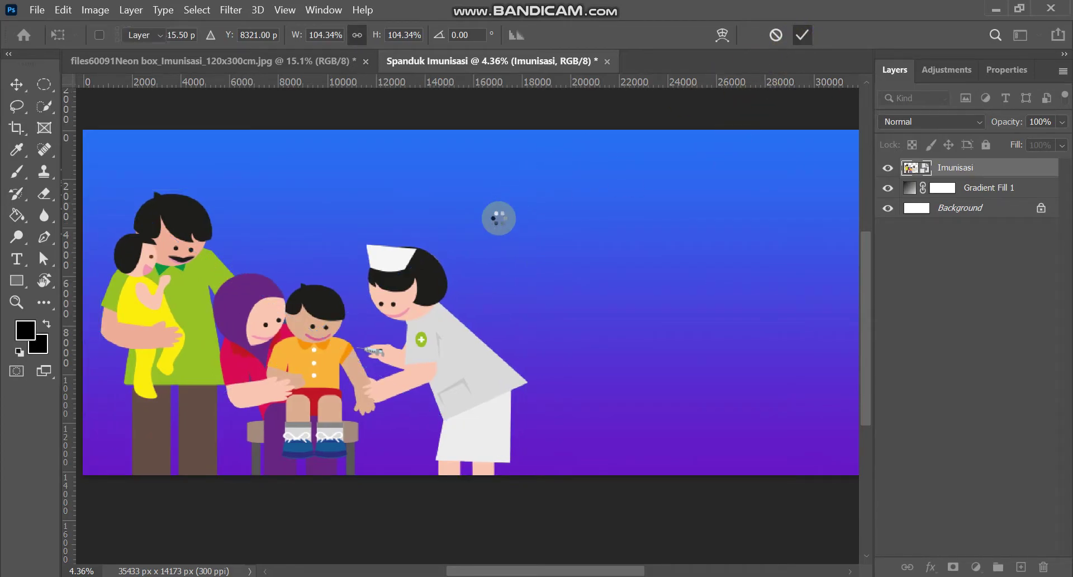
scroll(490, 246, "down", 2)
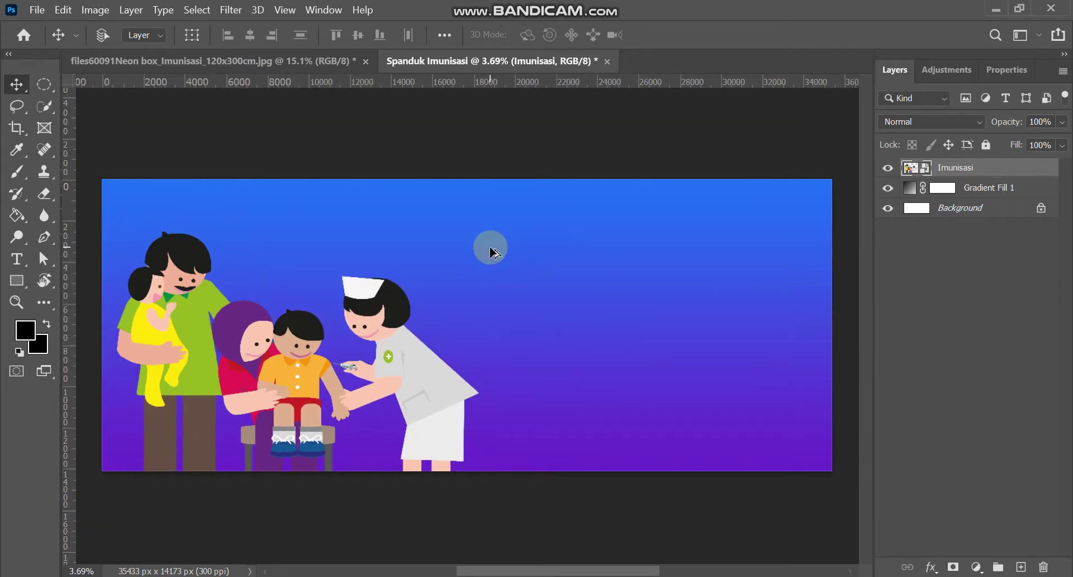
scroll(491, 249, "up", 1)
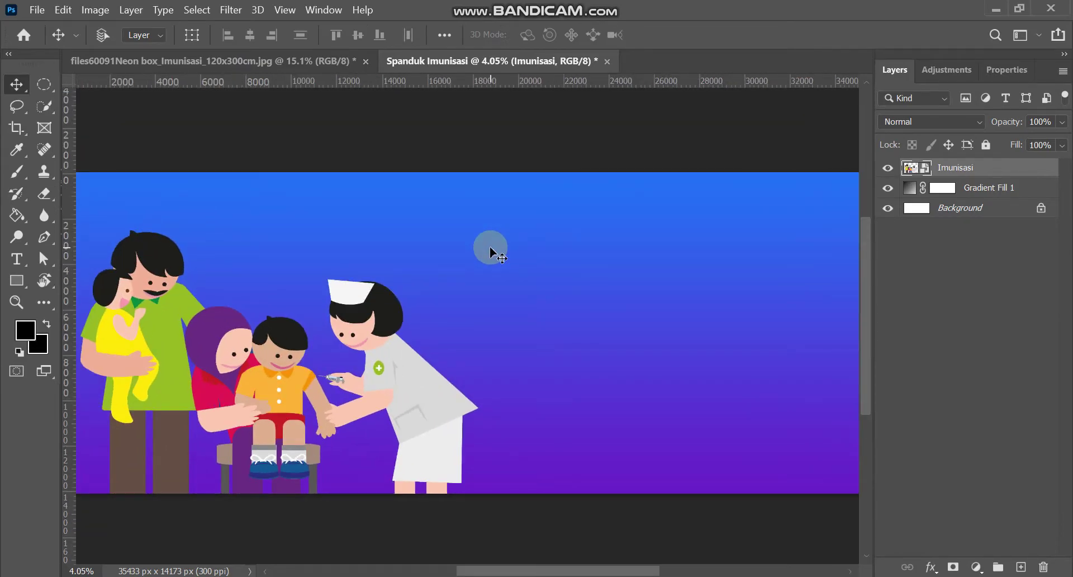
Inspect the logos on the reference banner.
left_click(276, 70)
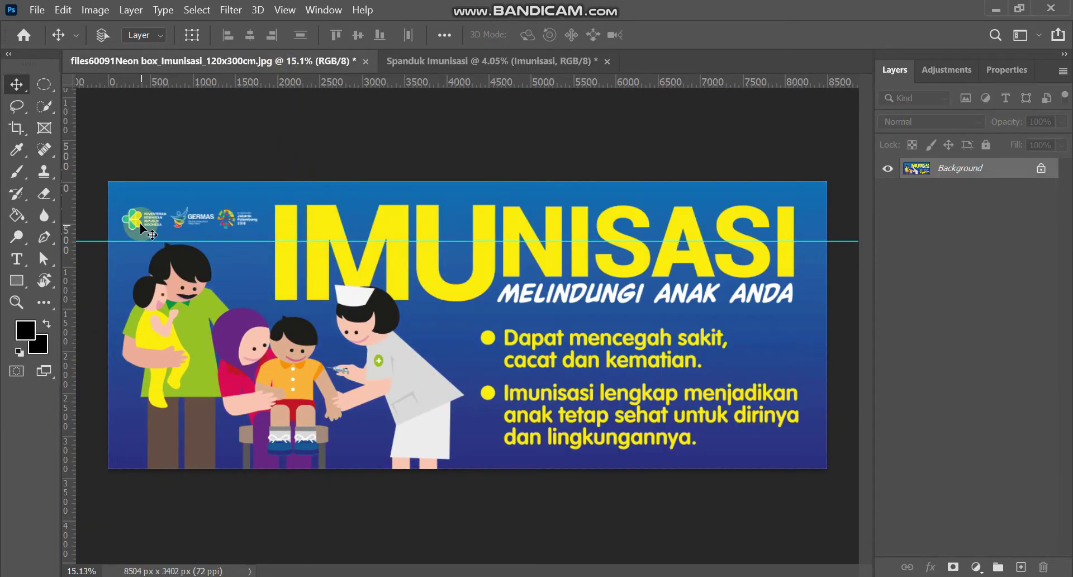
scroll(137, 224, "up", 6)
scroll(190, 210, "up", 8)
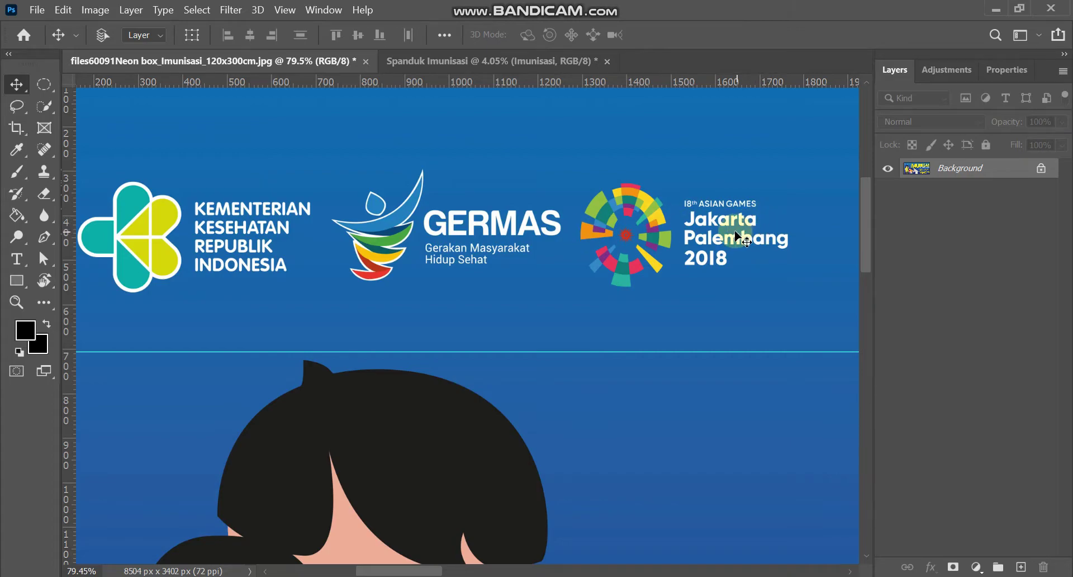
scroll(738, 238, "down", 3)
scroll(508, 199, "down", 2)
Place the Logo kementrian file into the Spanduk Imunisasi banner.
left_click(492, 60)
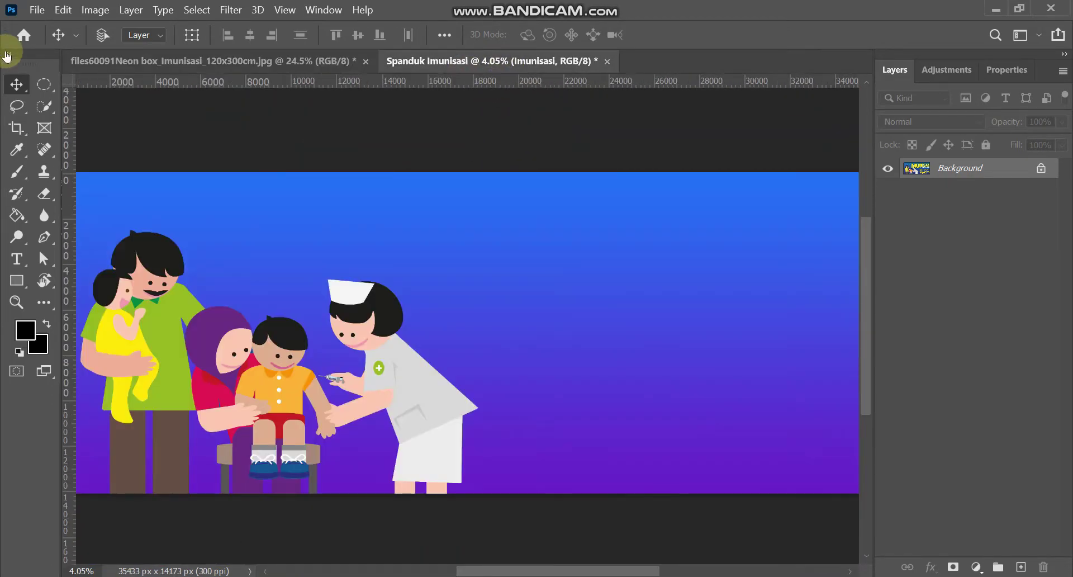
left_click(36, 10)
left_click(113, 326)
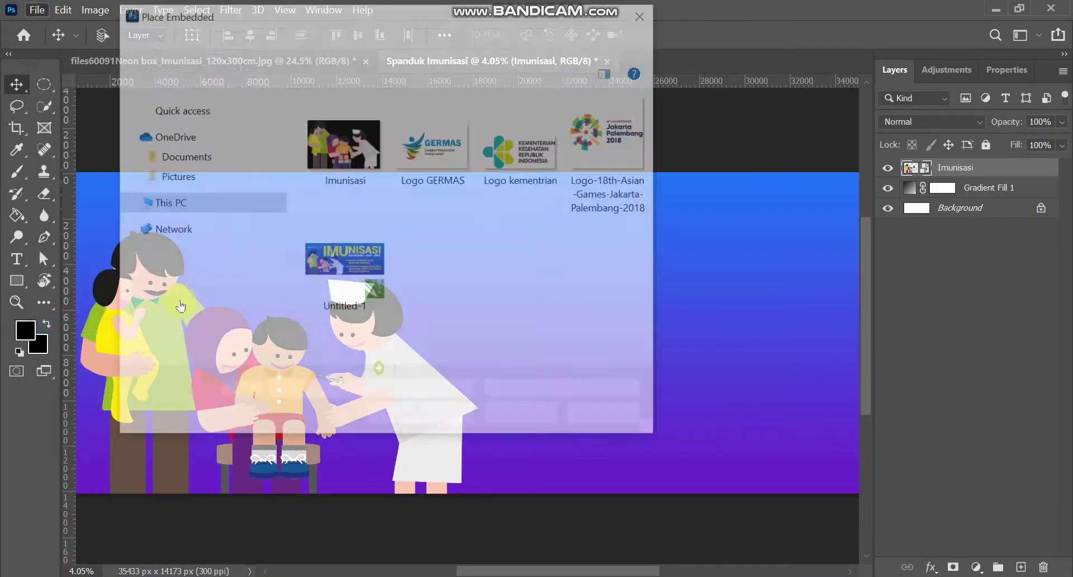
left_click(434, 146)
left_click(591, 166)
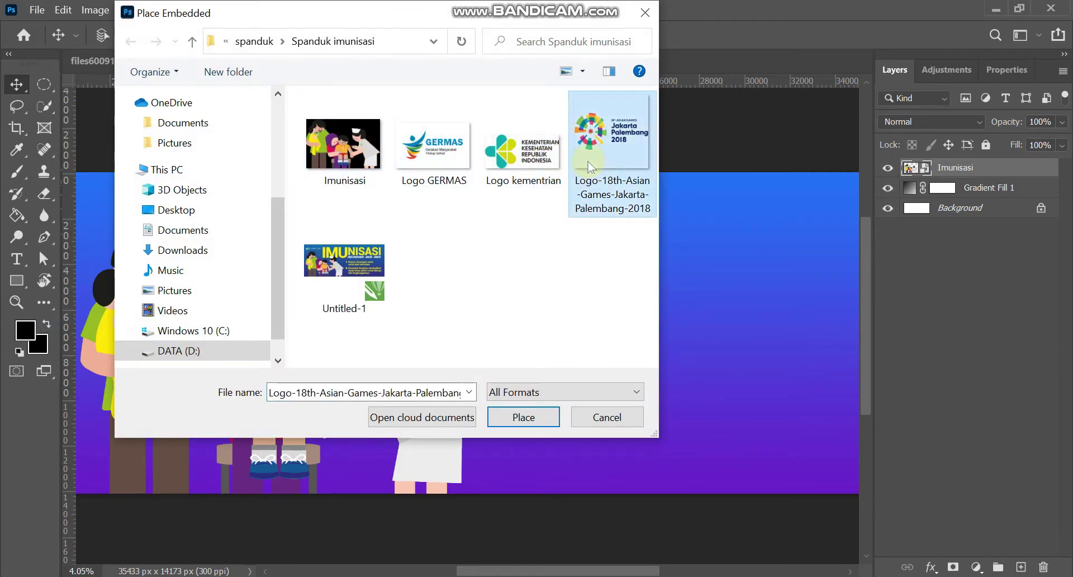
left_click(433, 147)
left_click(609, 145)
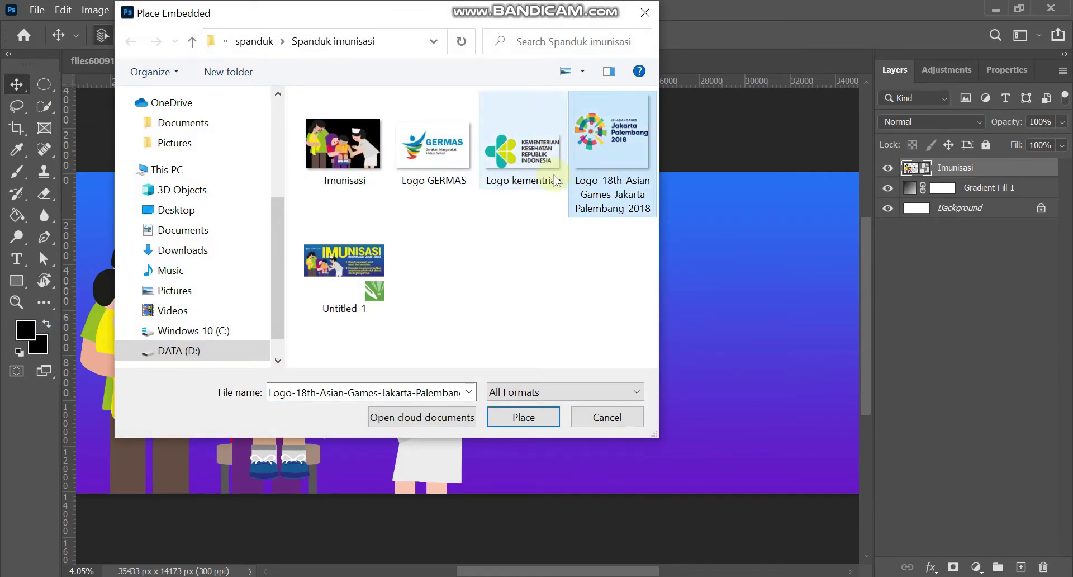
left_click(491, 135)
left_click(517, 242)
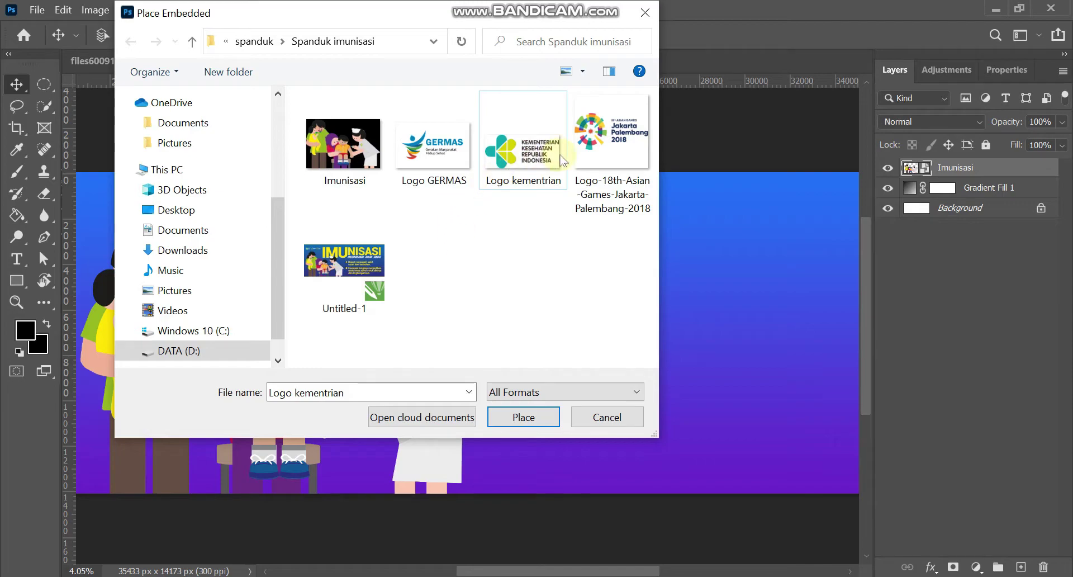
key("Left")
left_click(531, 184)
left_click(499, 423)
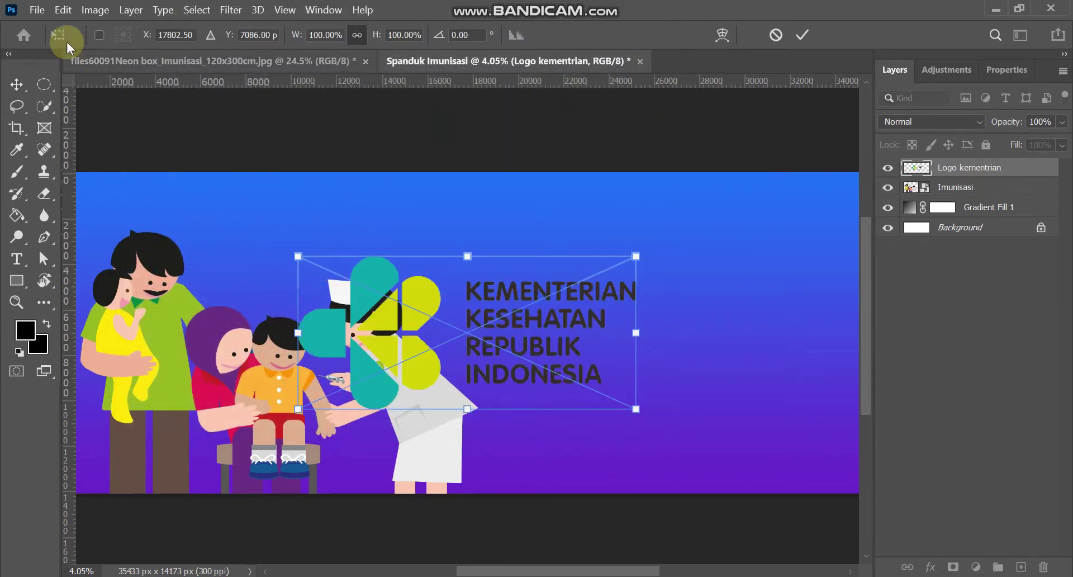
Commit the Kementerian logo placement and start Place Embedded again.
left_click(37, 10)
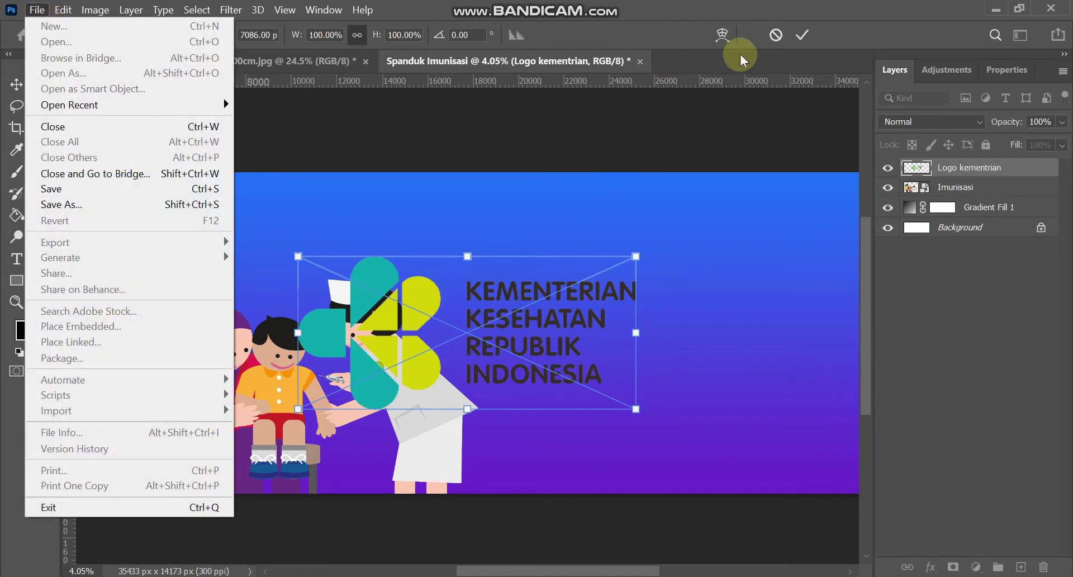
left_click(803, 35)
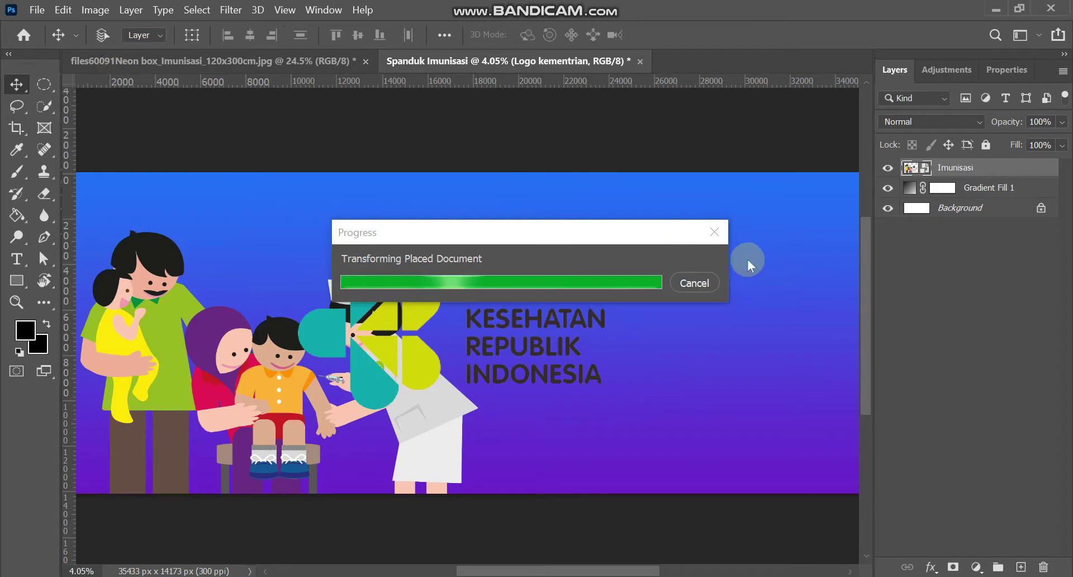
left_click(37, 9)
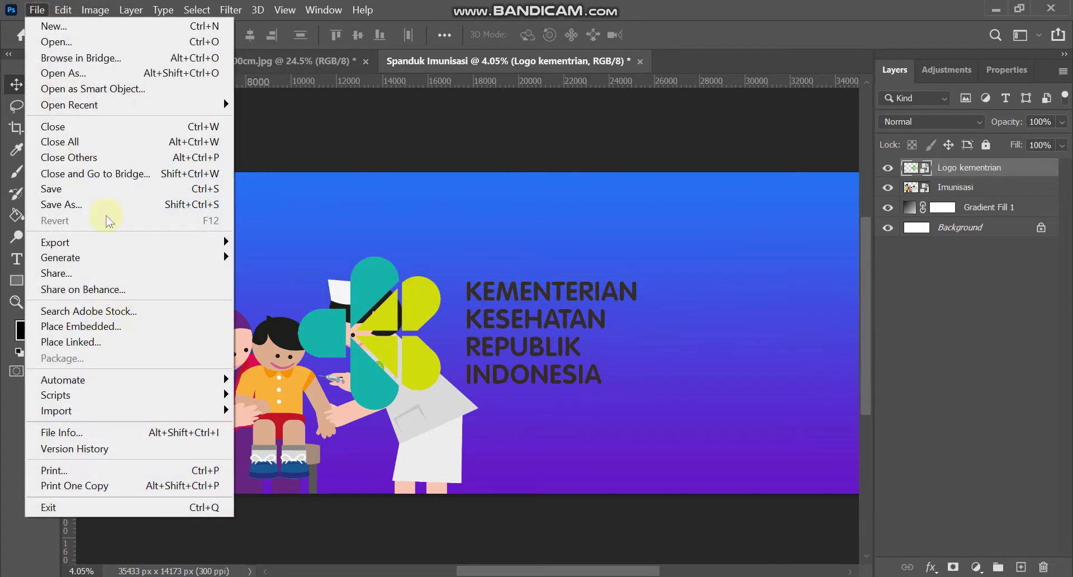
left_click(122, 327)
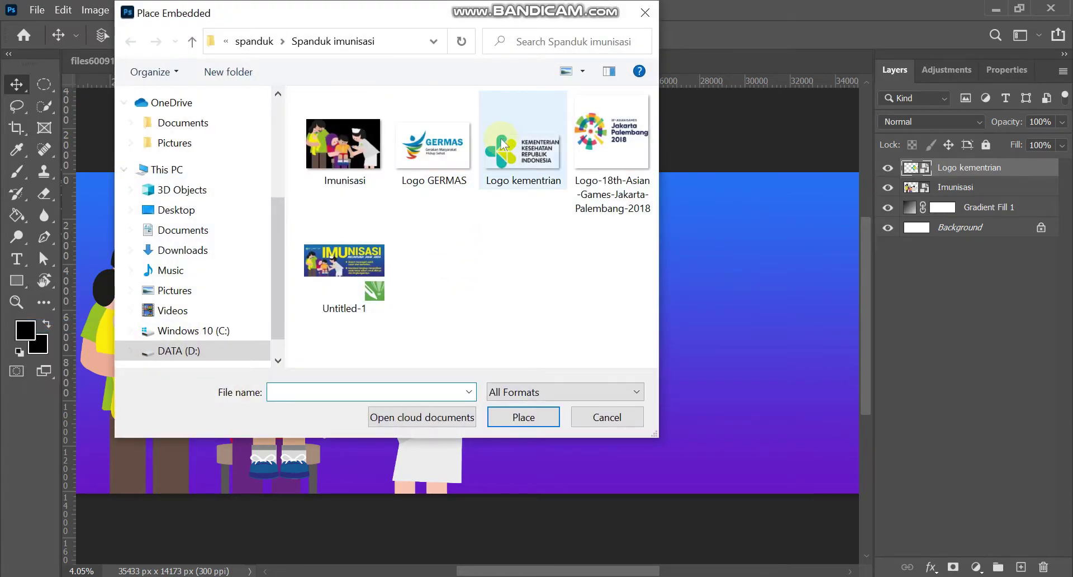
Place the Logo GERMAS and Asian Games 2018 logo files and commit them.
double_click(470, 153)
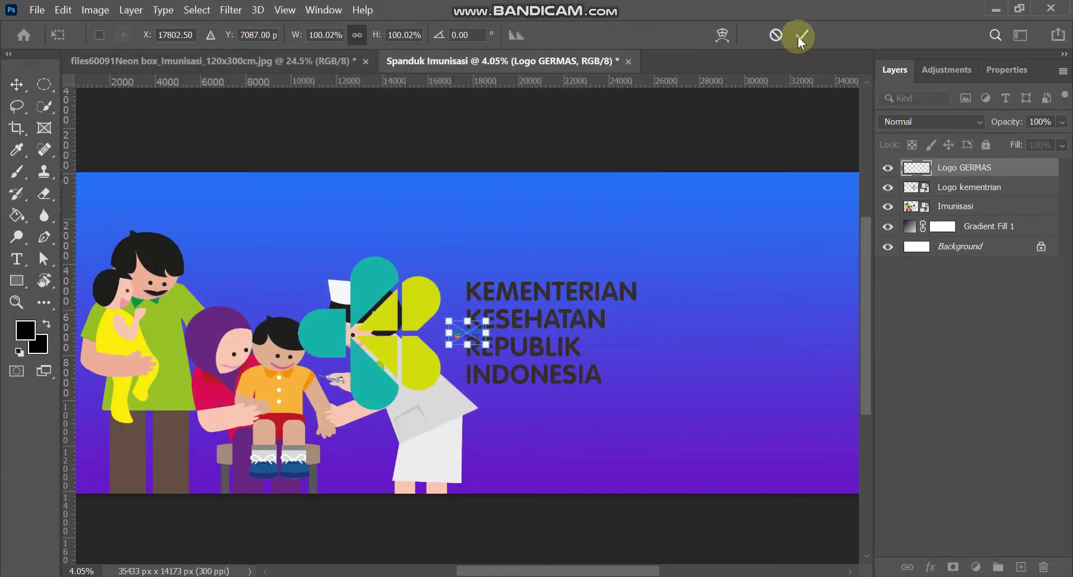
left_click(37, 10)
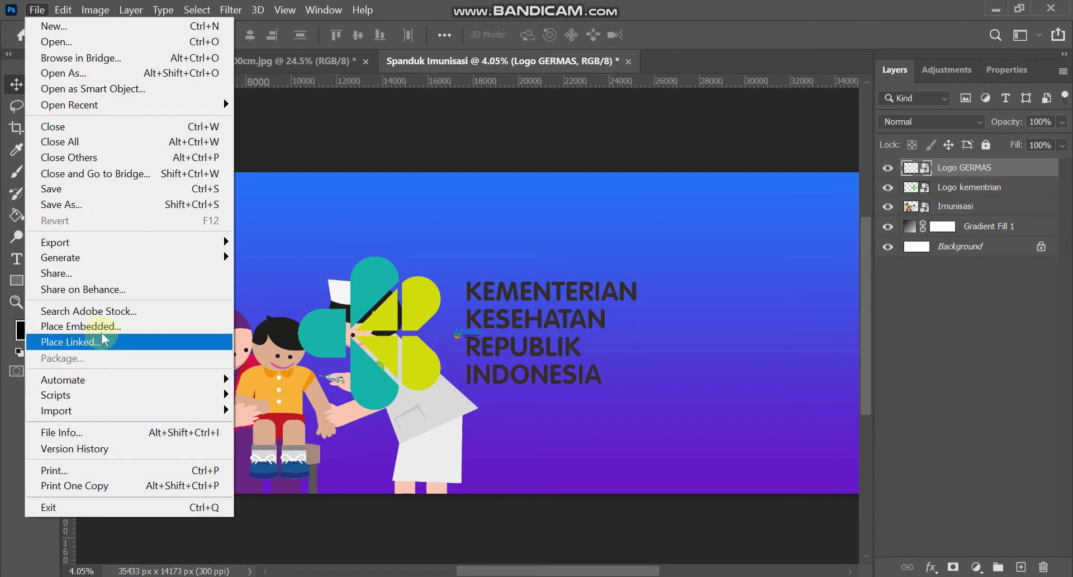
left_click(106, 329)
double_click(623, 184)
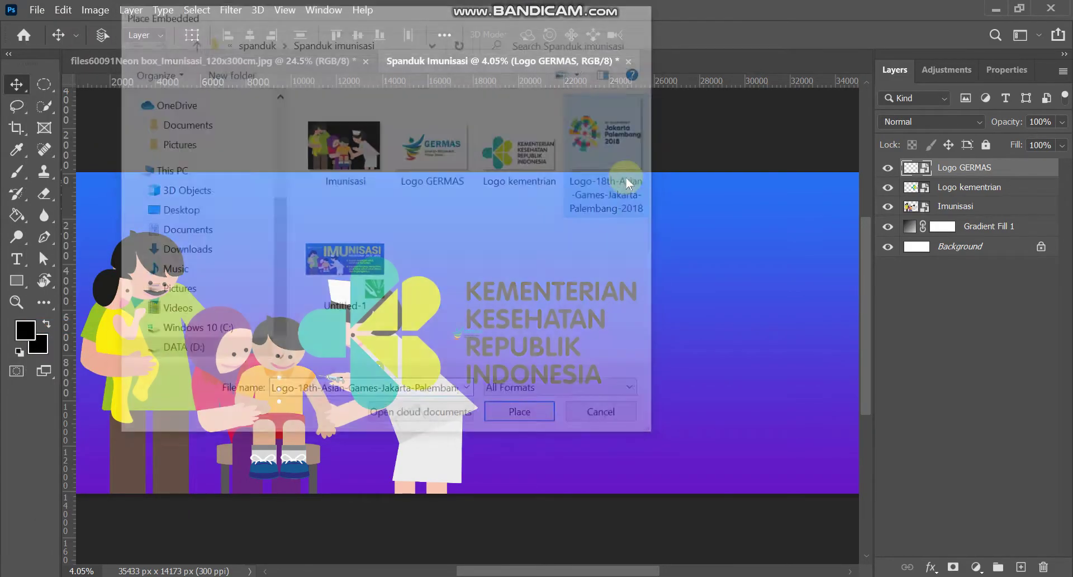
left_click(802, 35)
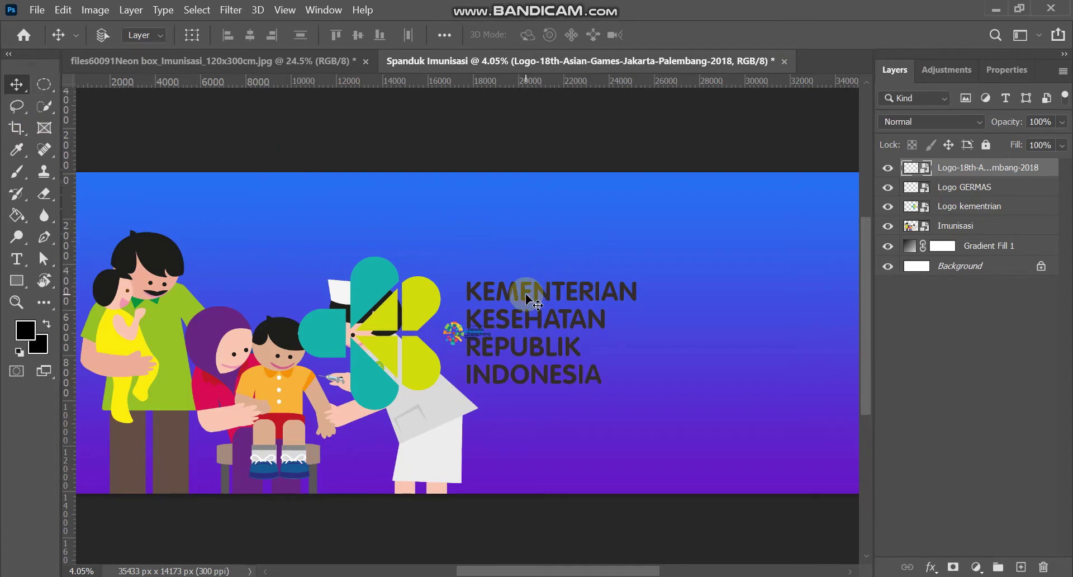
Move the Asian Games logo to upper centre and GERMAS toward the right, then select Logo kementrian.
left_click_drag(528, 300, 604, 193)
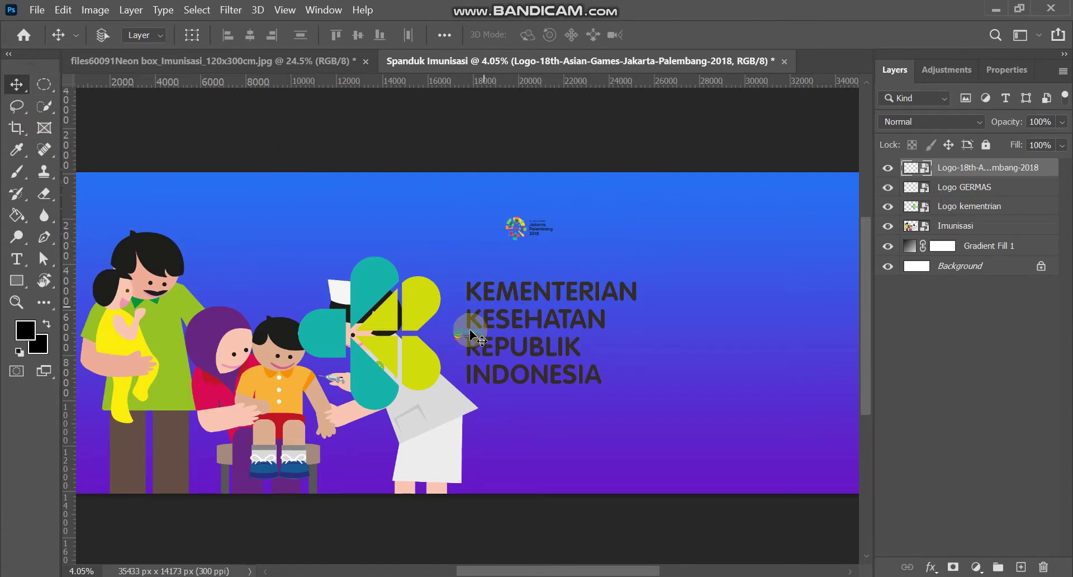
left_click(976, 187)
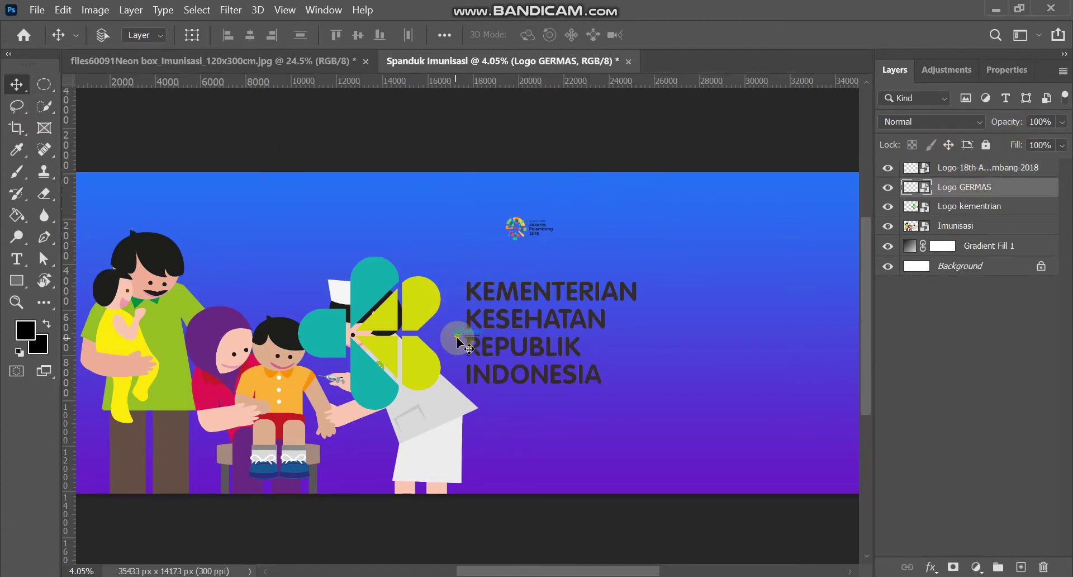
left_click_drag(460, 341, 781, 310)
left_click(995, 206)
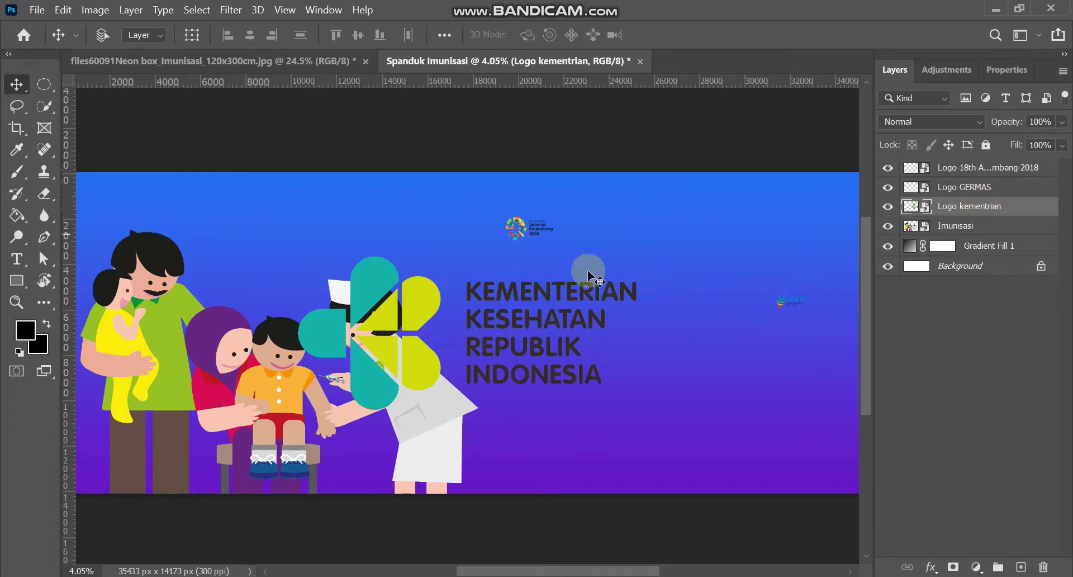
left_click(933, 512)
left_click(932, 561)
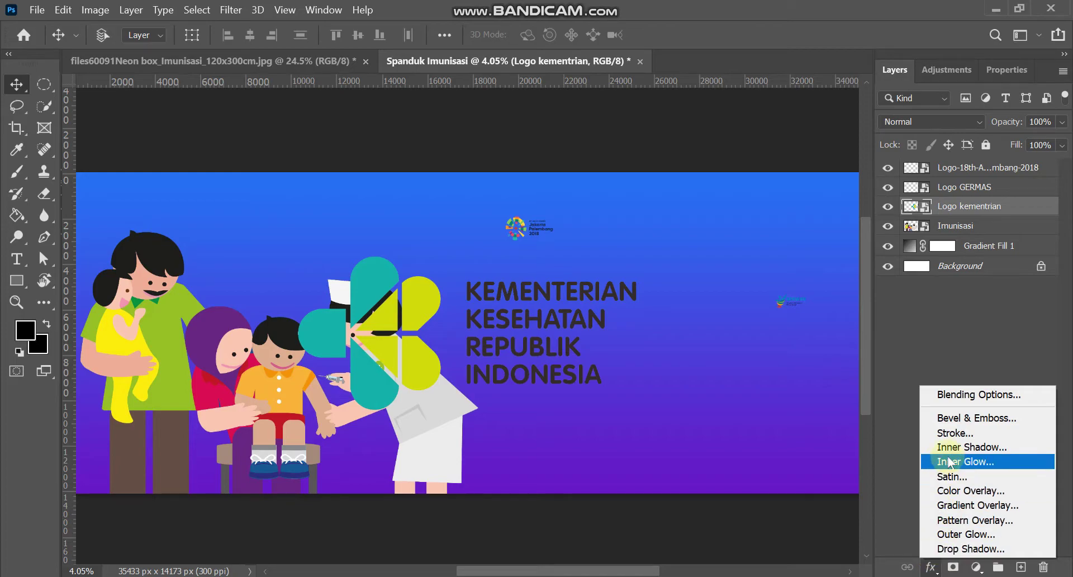
Try a Stroke effect on the Logo kementrian layer, then discard it.
left_click(954, 433)
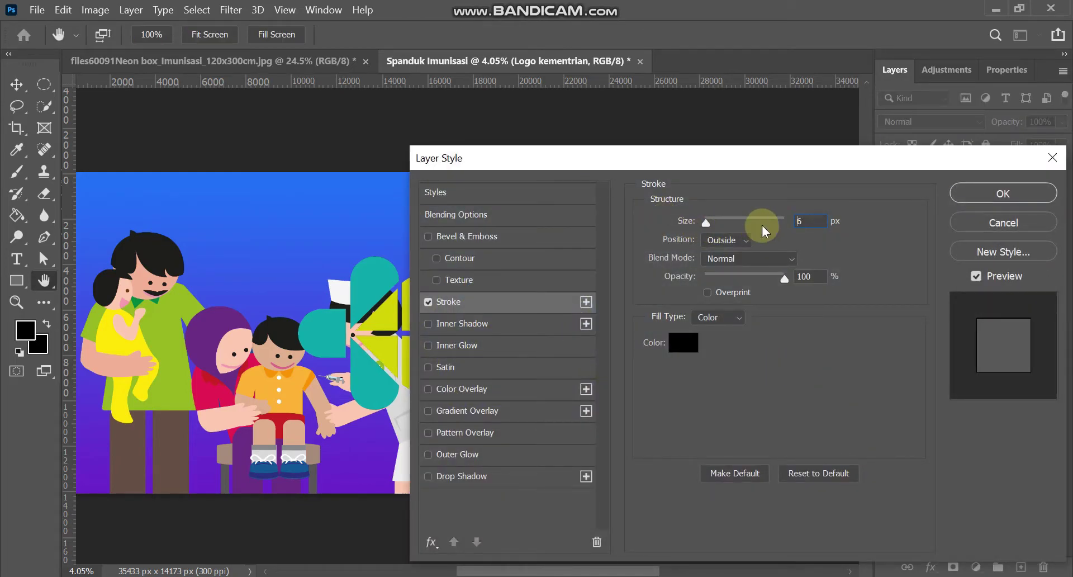
type("169")
left_click_drag(778, 151, 609, 425)
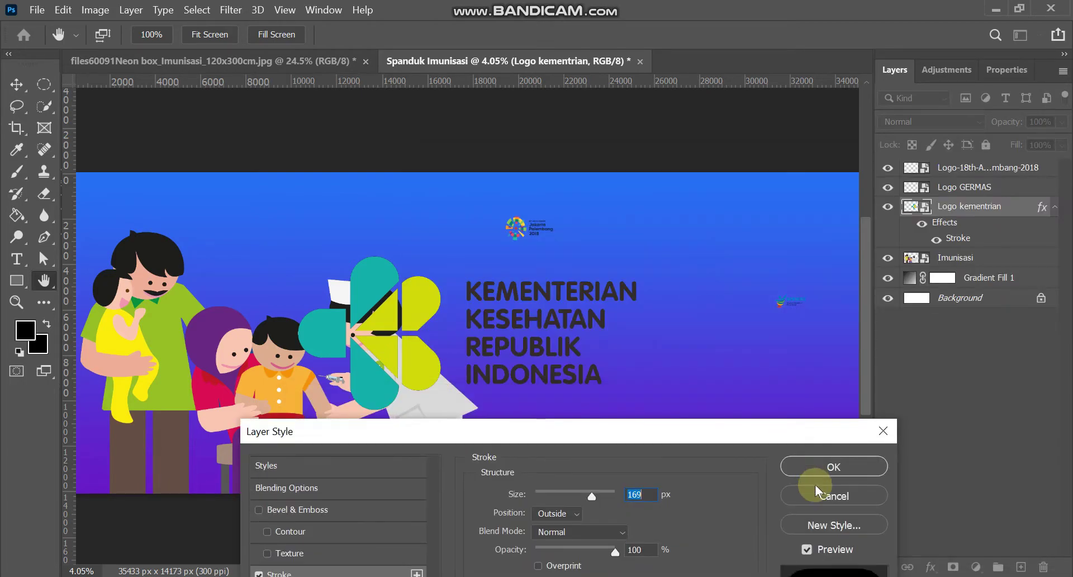
left_click(822, 495)
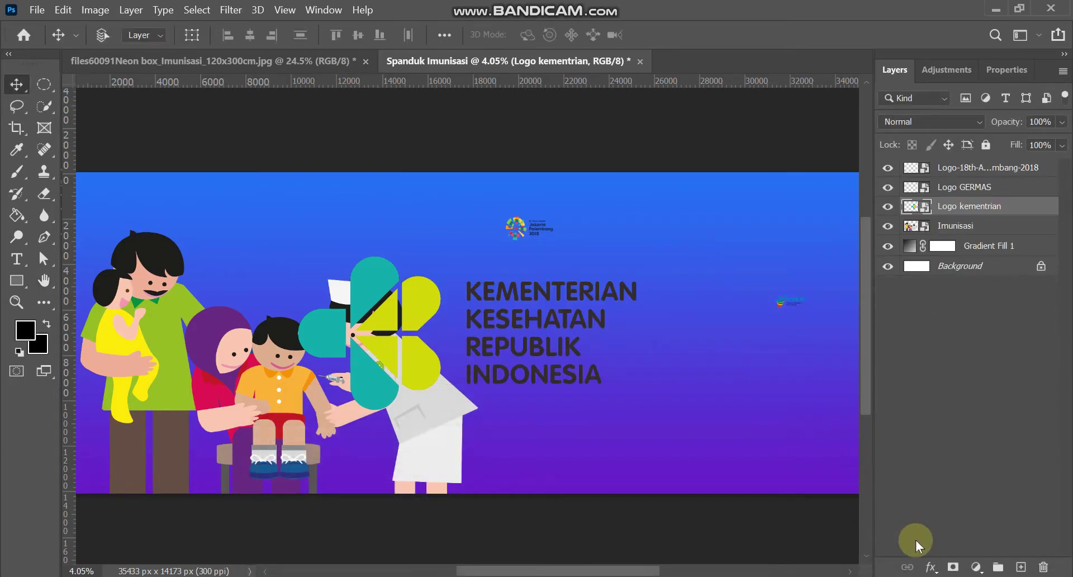
Try Solid Color and Gradient fill layers above Logo kementrian and cancel both.
left_click(974, 569)
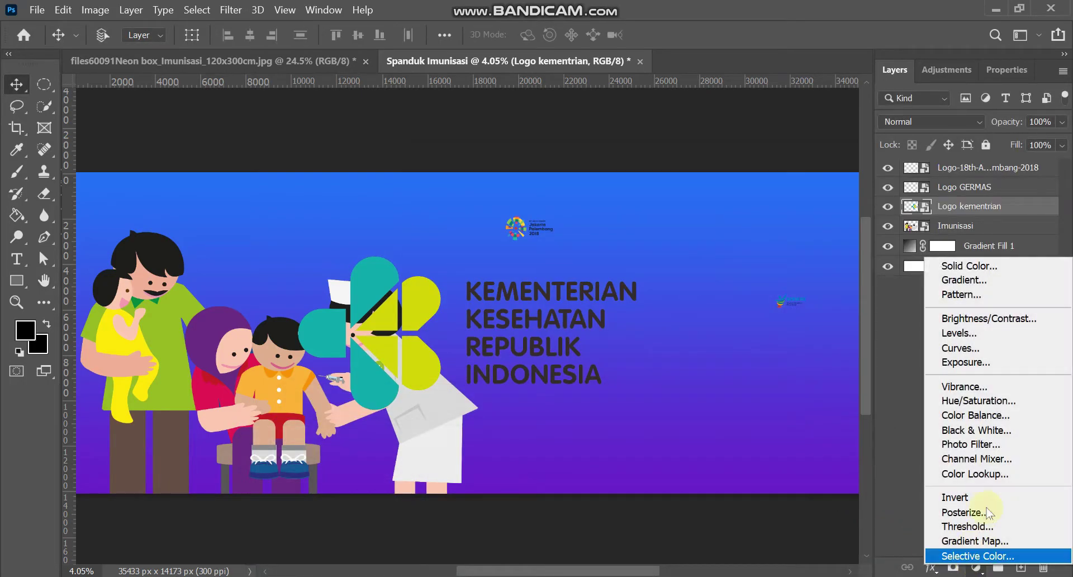
left_click(959, 265)
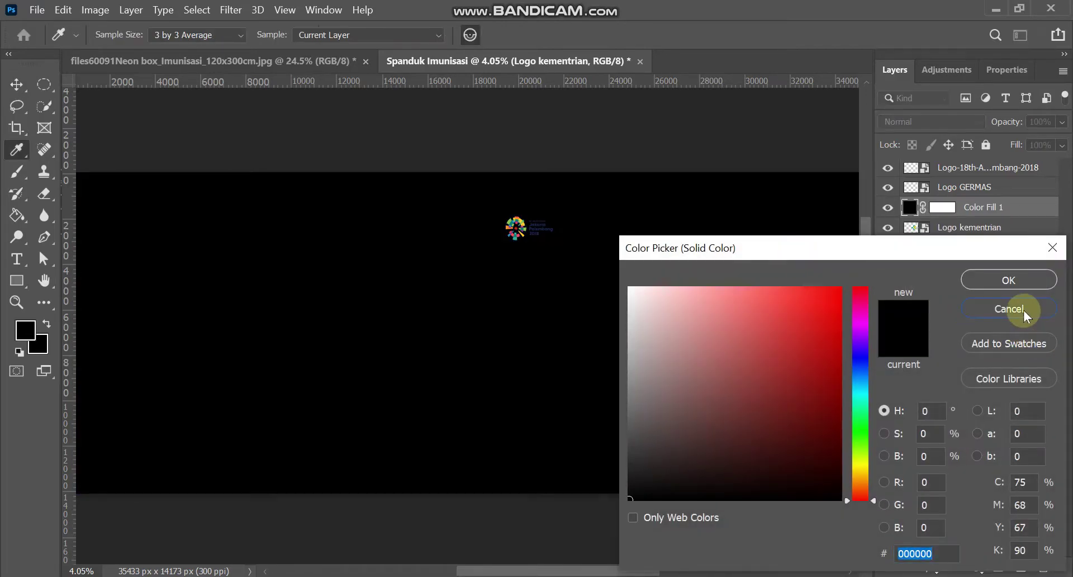
left_click(1024, 310)
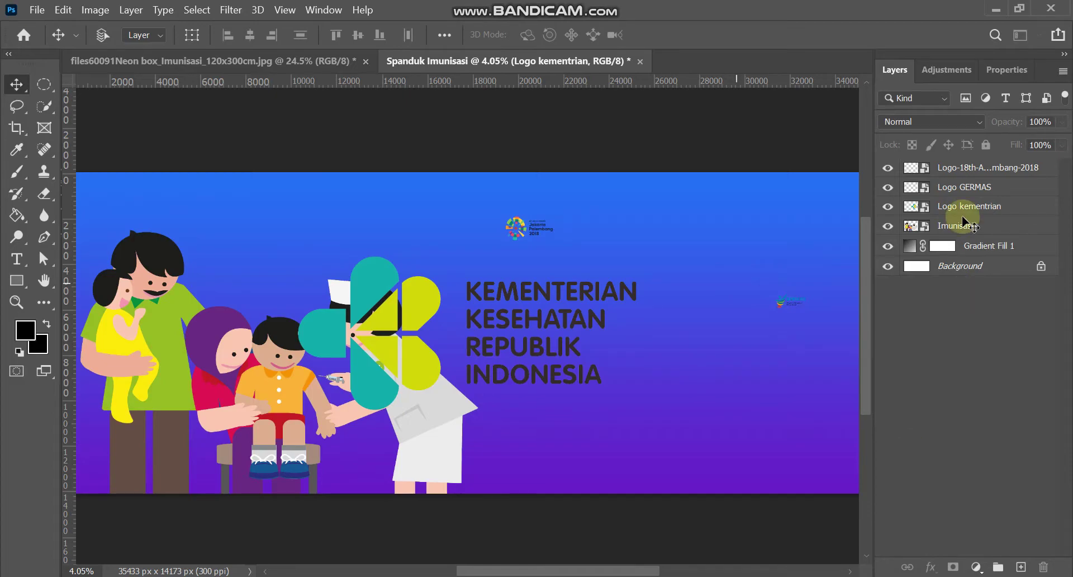
left_click(967, 224)
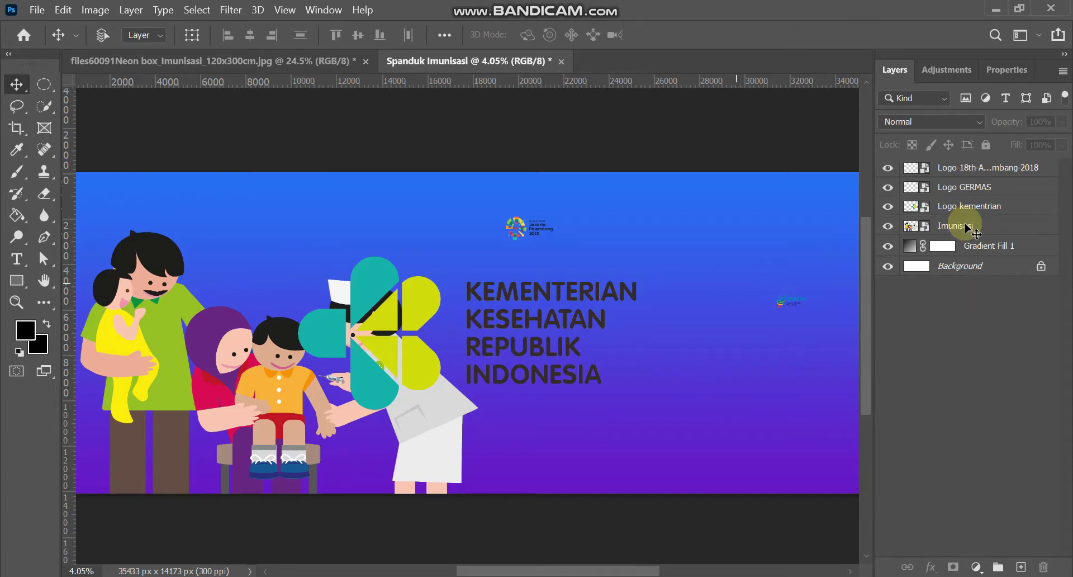
left_click(969, 207)
left_click(977, 567)
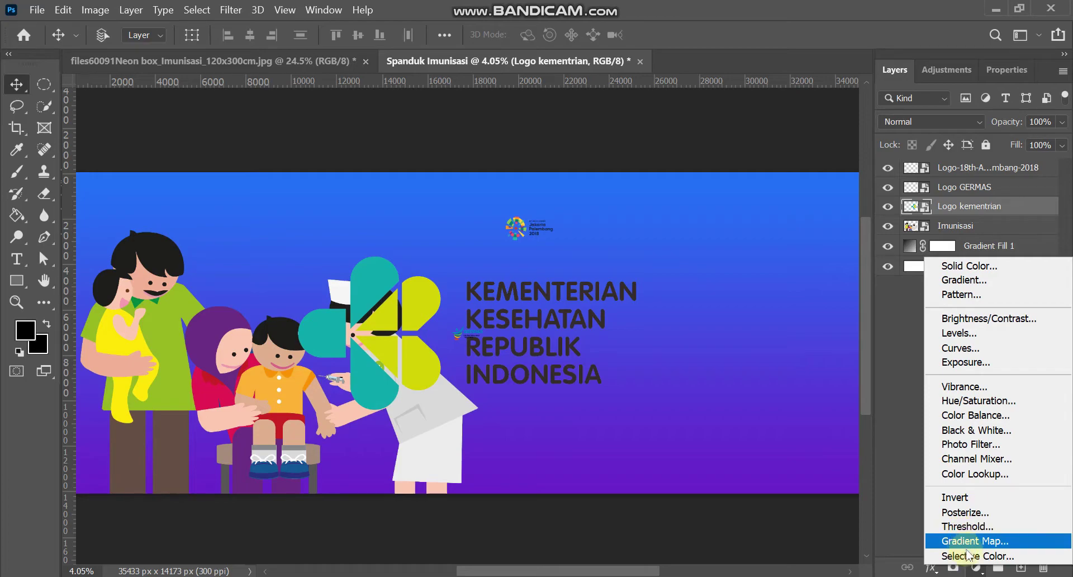
left_click(957, 279)
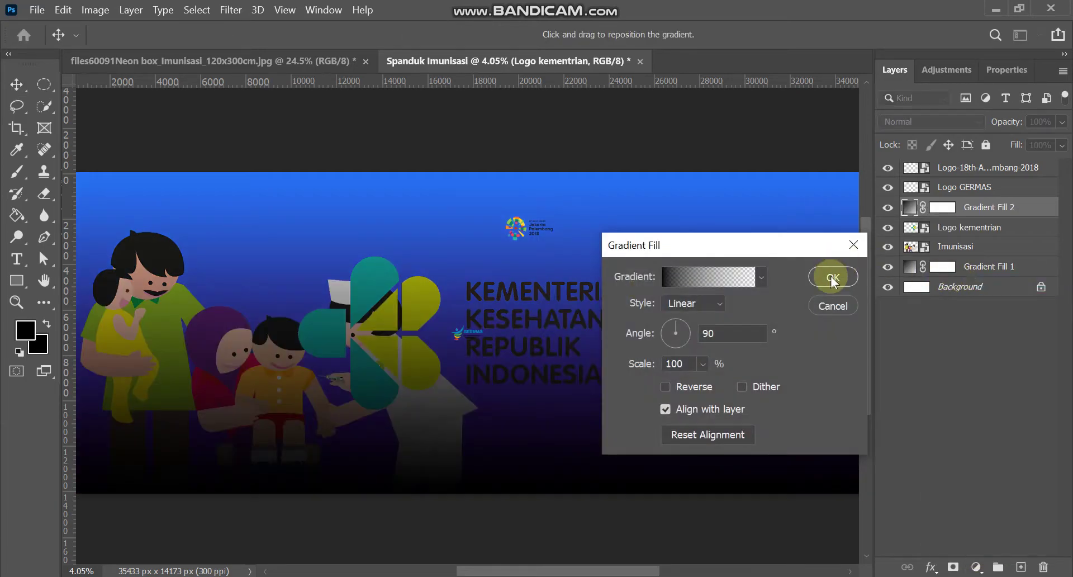
left_click(829, 307)
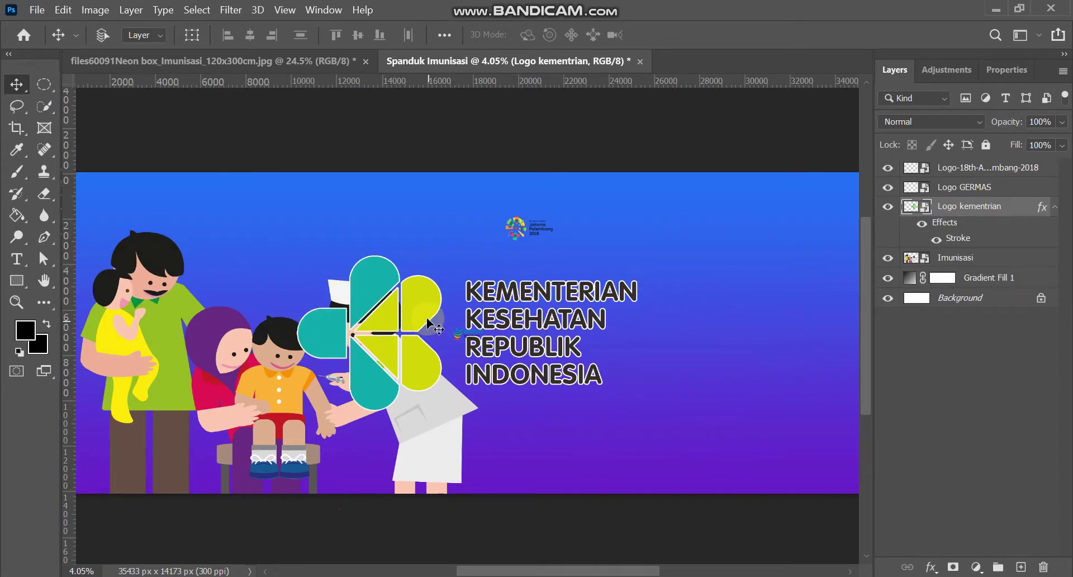
Add a 50 px white outside Stroke effect to the Logo kementrian layer.
left_click(931, 568)
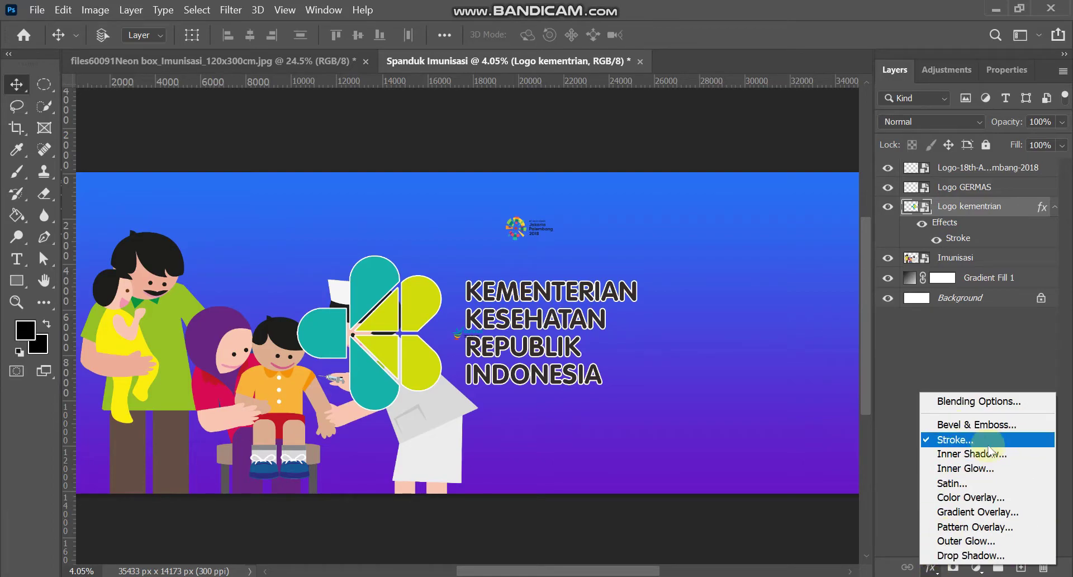
left_click(973, 439)
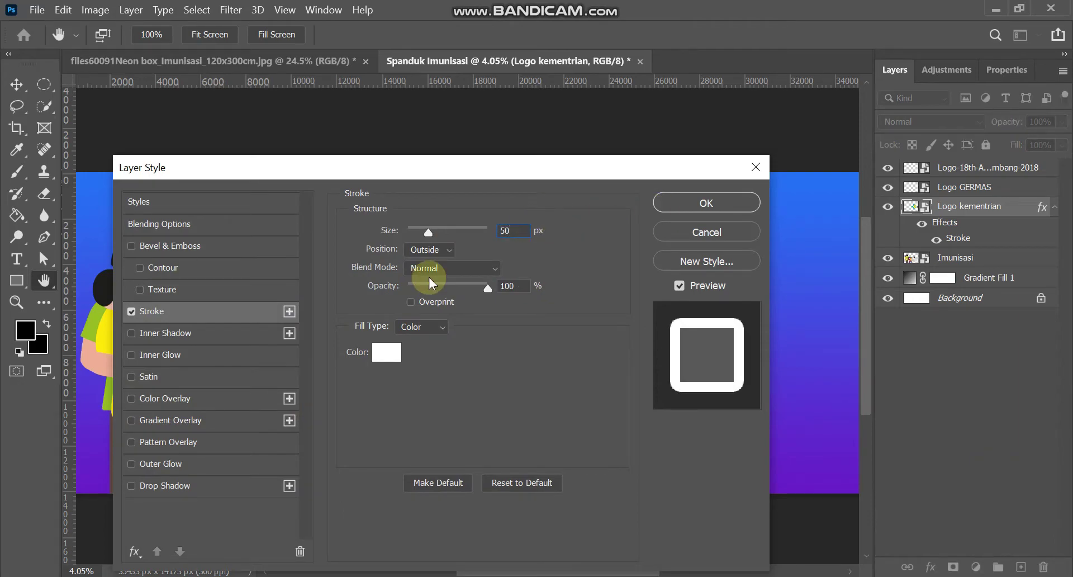
left_click(717, 200)
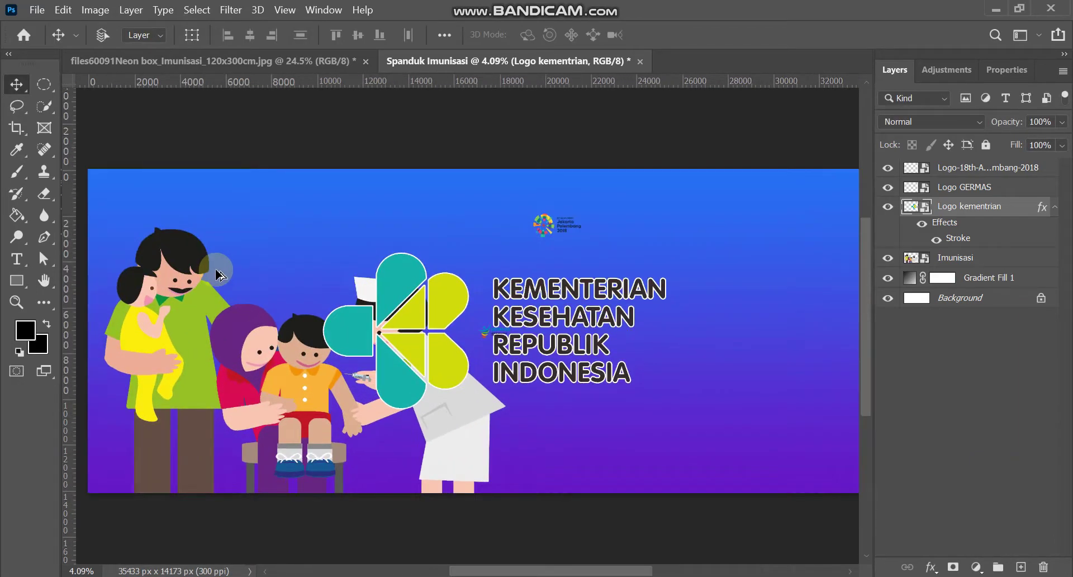
Scale the Kementerian logo down to about 23.94% and commit it in the banner's top-left corner.
key("ctrl+t")
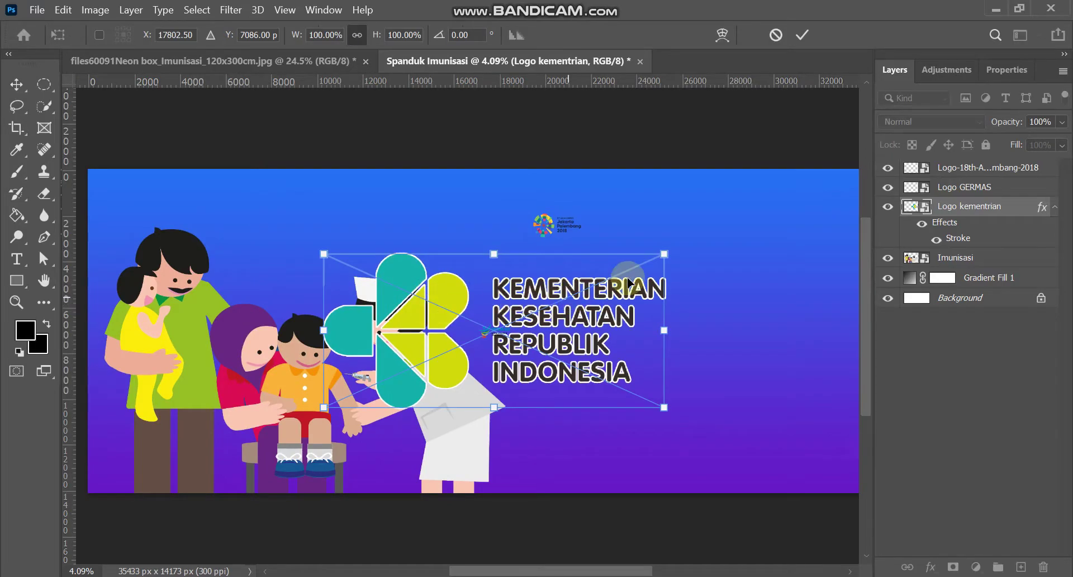
left_click_drag(664, 255, 564, 299)
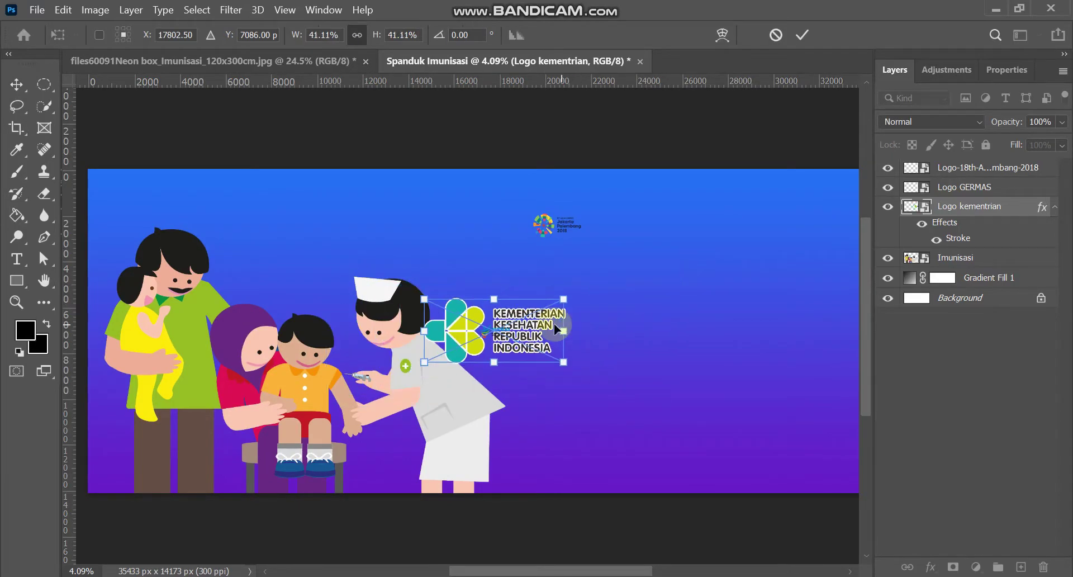
mouse_move(501, 315)
left_mouse_down()
mouse_move(188, 190)
mouse_move(96, 169)
left_mouse_up()
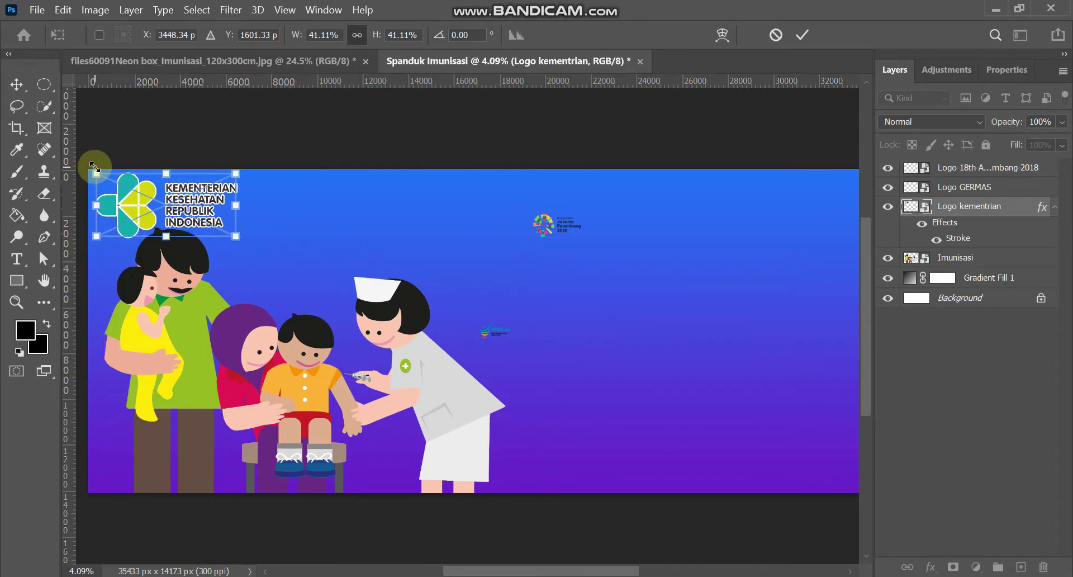
scroll(95, 171, "up", 2)
scroll(95, 170, "up", 1)
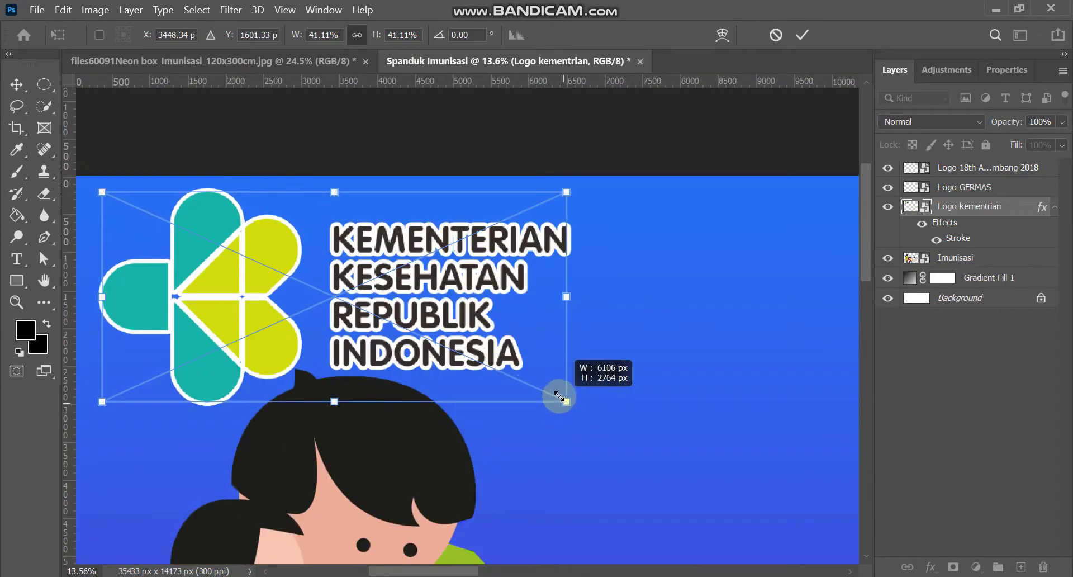
left_click_drag(548, 407, 367, 386)
scroll(286, 303, "down", 2)
left_click_drag(246, 283, 246, 300)
left_click(771, 41)
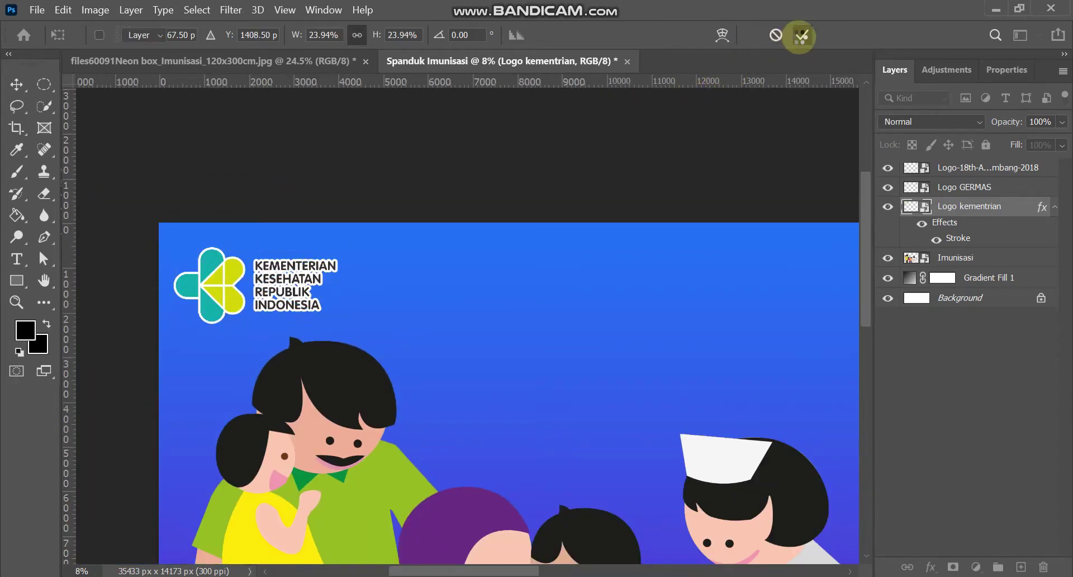
scroll(384, 235, "down", 4)
scroll(489, 257, "down", 1)
Move the GERMAS logo beside the Kementerian logo and enlarge it to about 236%.
scroll(489, 258, "up", 2)
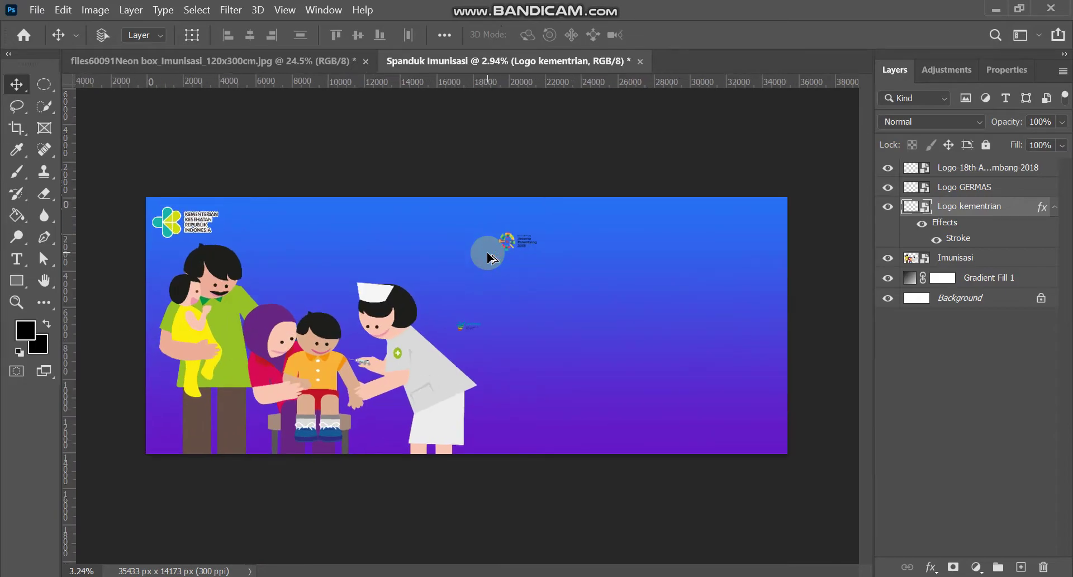
left_click(983, 192)
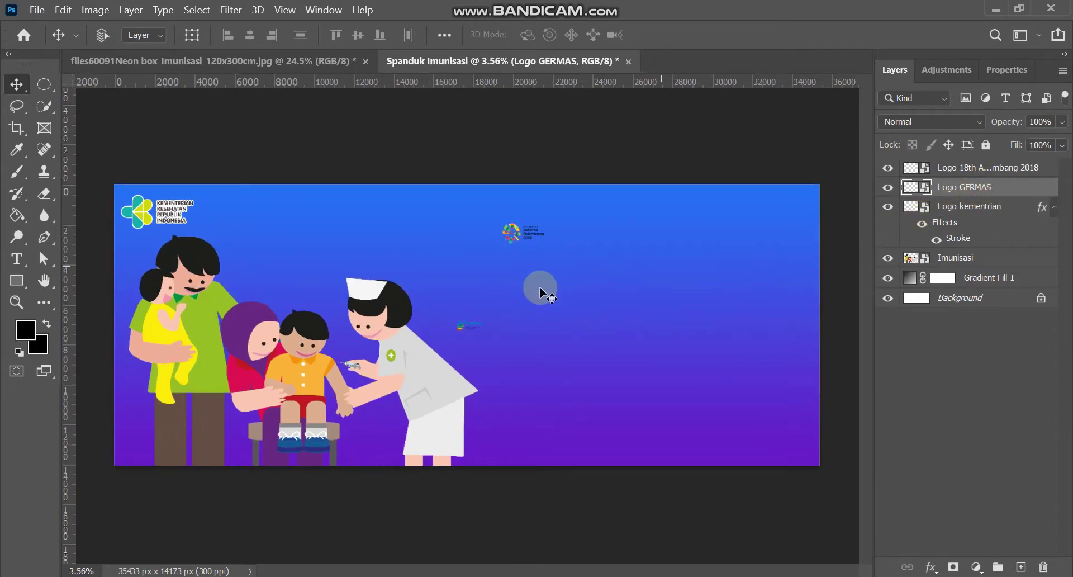
left_click_drag(468, 325, 240, 223)
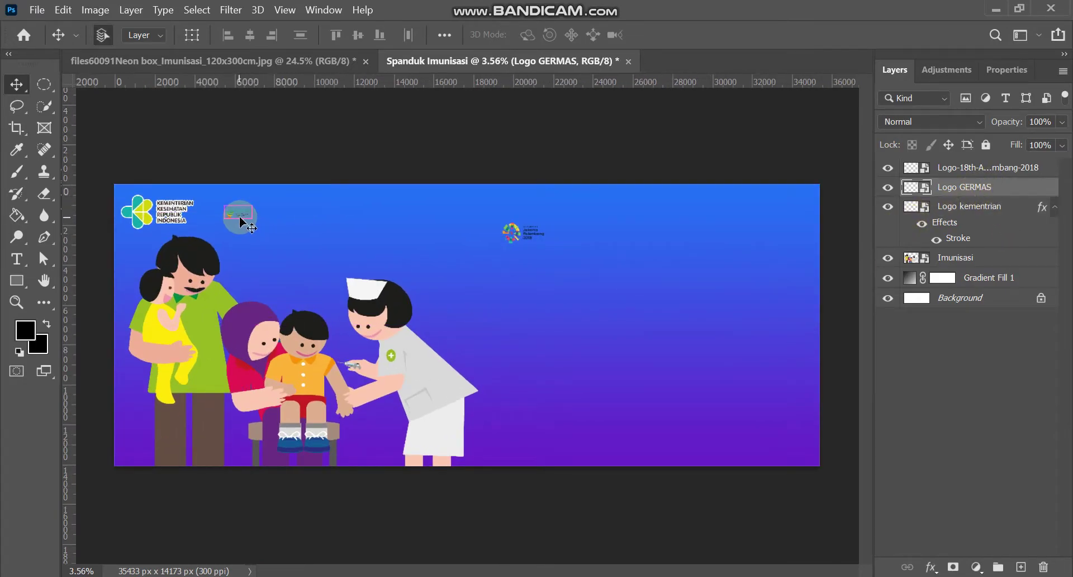
key("ctrl+t")
scroll(79, 168, "up", 3)
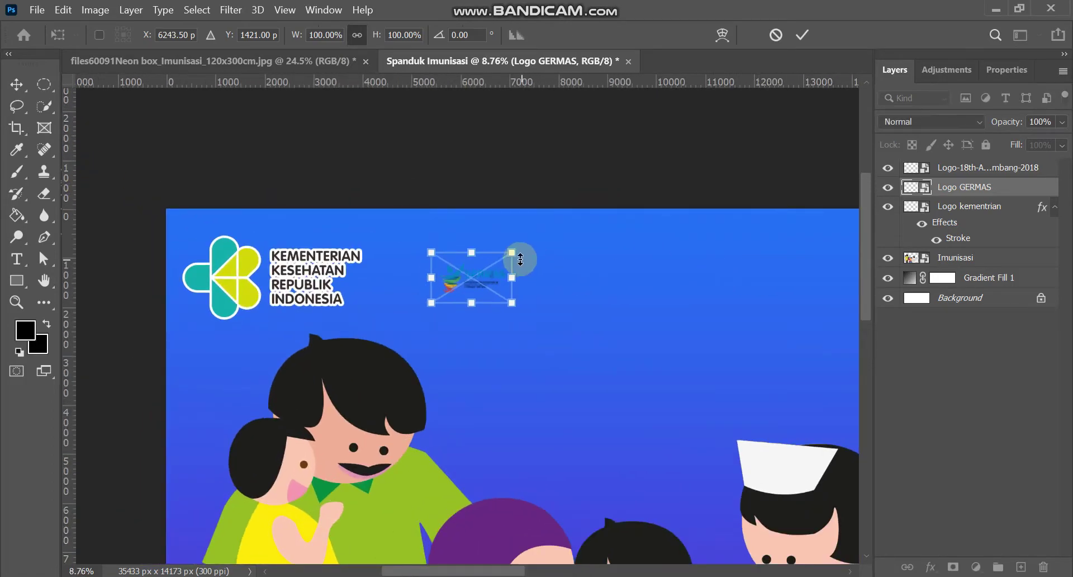
left_click_drag(512, 252, 568, 218)
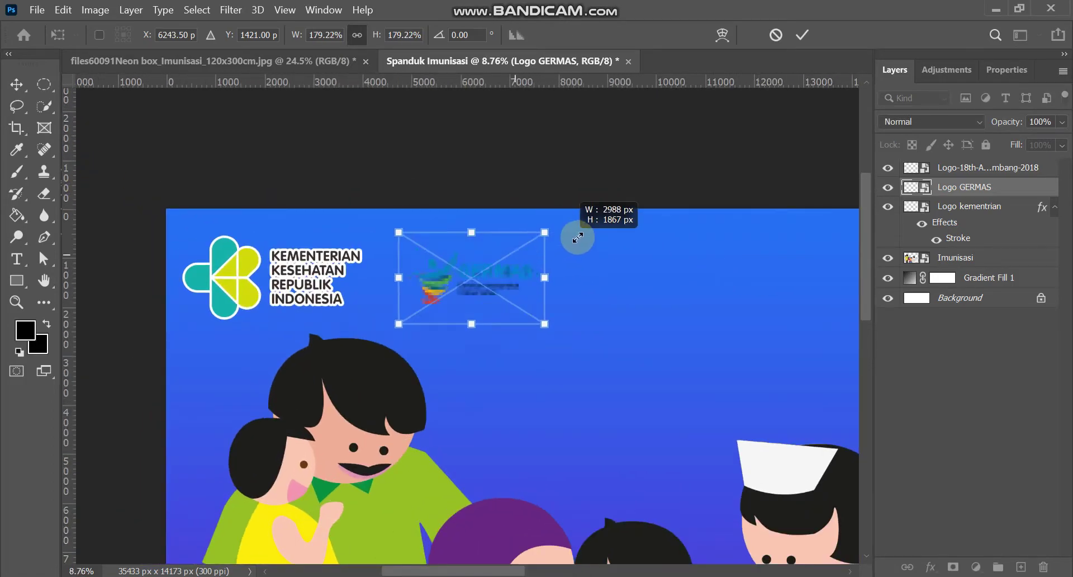
left_click(802, 35)
Place two horizontal guides along the top and bottom of the Kementerian logo.
mouse_move(531, 81)
left_mouse_down()
mouse_move(548, 233)
mouse_move(262, 238)
left_mouse_up()
left_click_drag(406, 177, 441, 71)
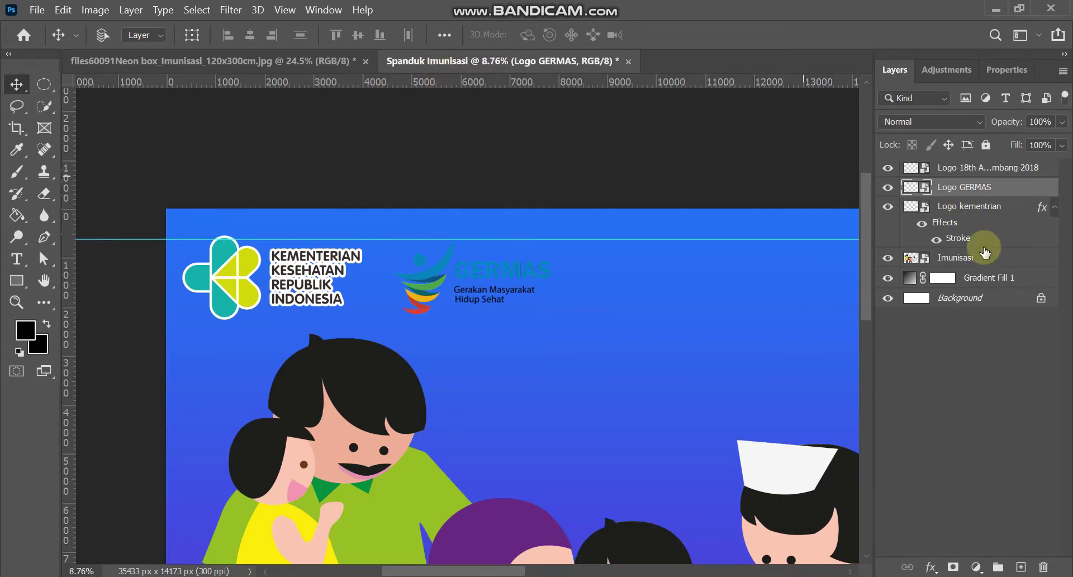
key("ctrl+z")
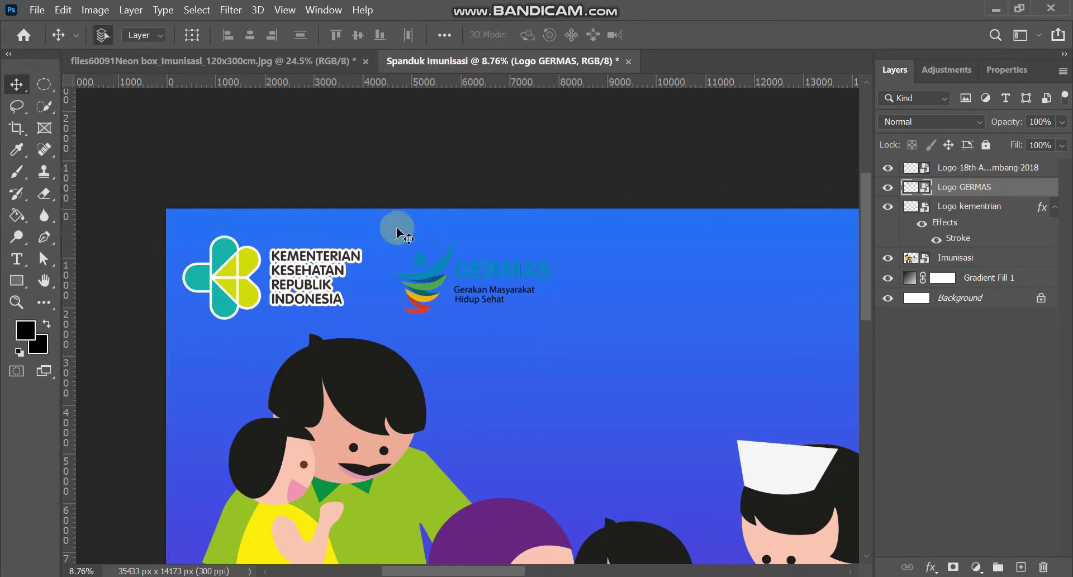
left_click(997, 260)
left_click(982, 188)
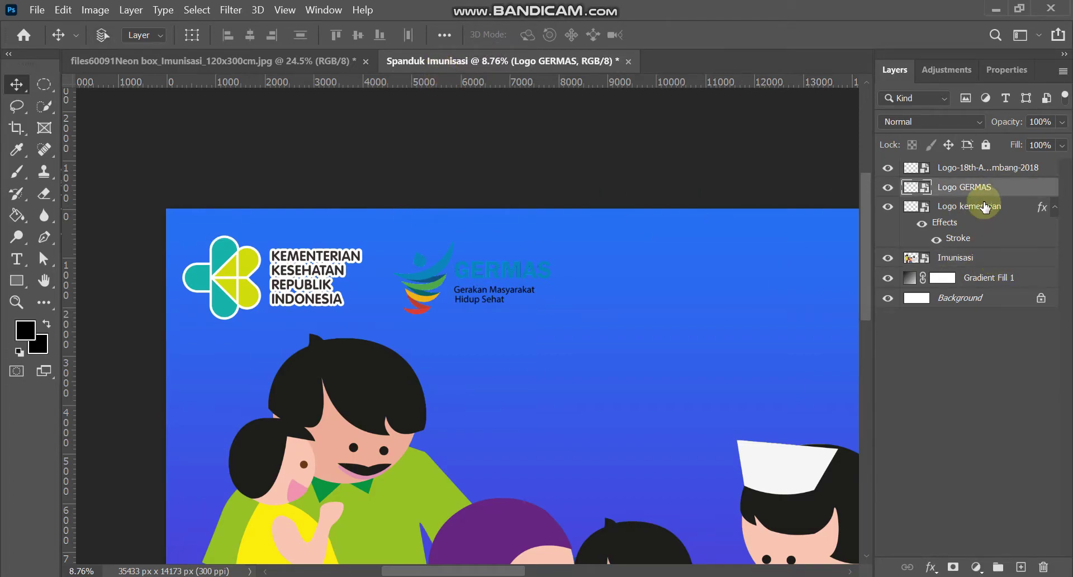
left_click(981, 206)
left_click_drag(545, 84, 275, 240)
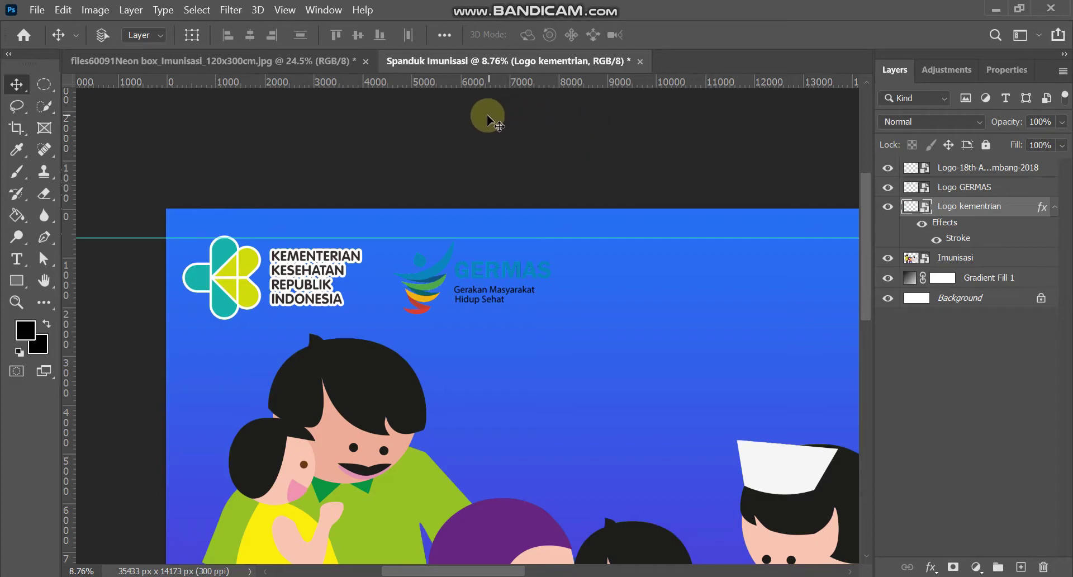
left_click_drag(505, 85, 358, 308)
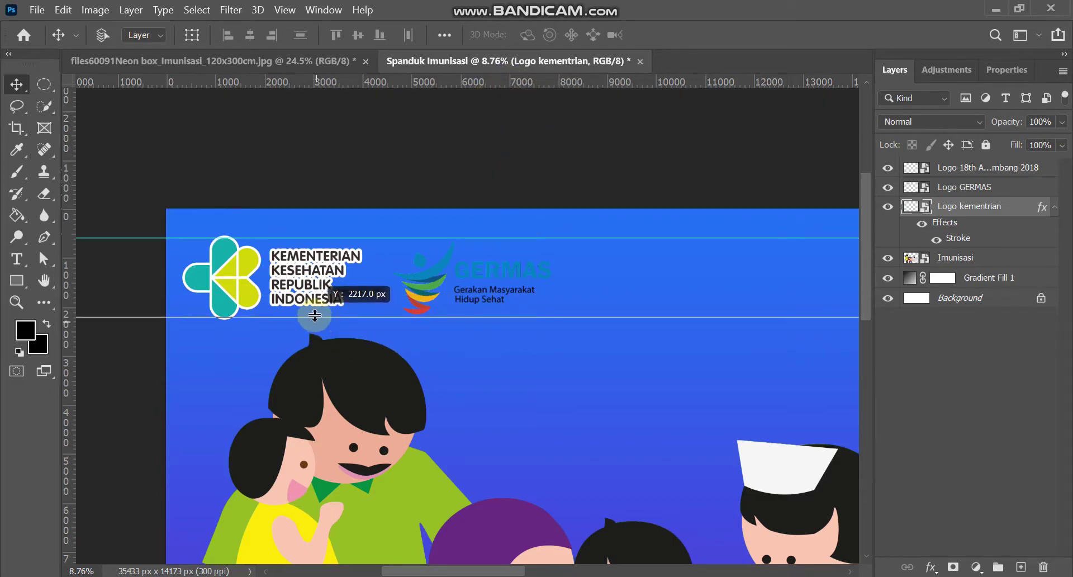
Fine-tune the GERMAS logo to about 243% so it fits between the guides.
left_click(979, 190)
key("ctrl+t")
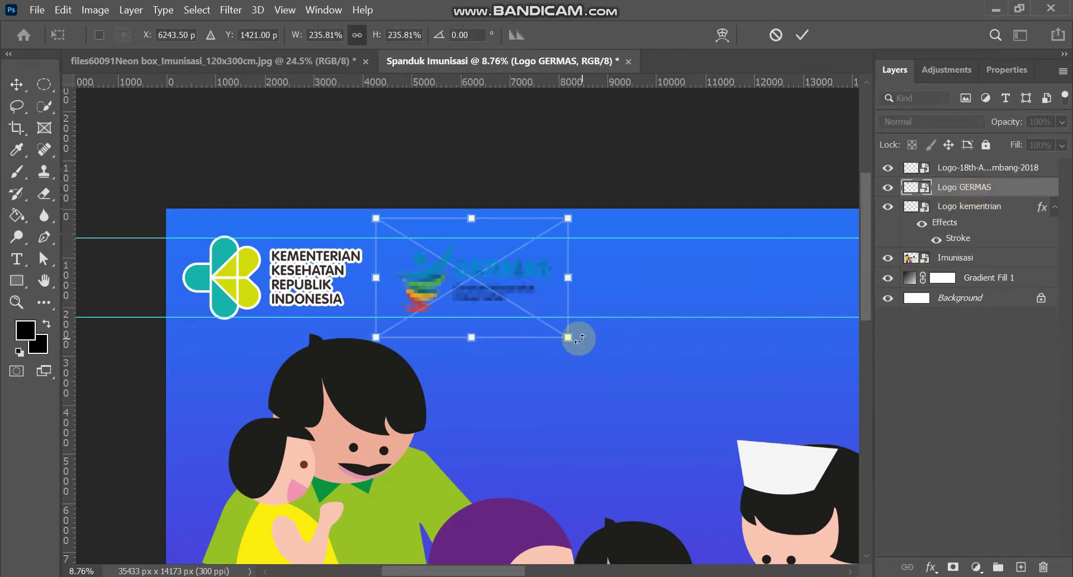
left_click_drag(572, 338, 580, 344)
left_click(798, 35)
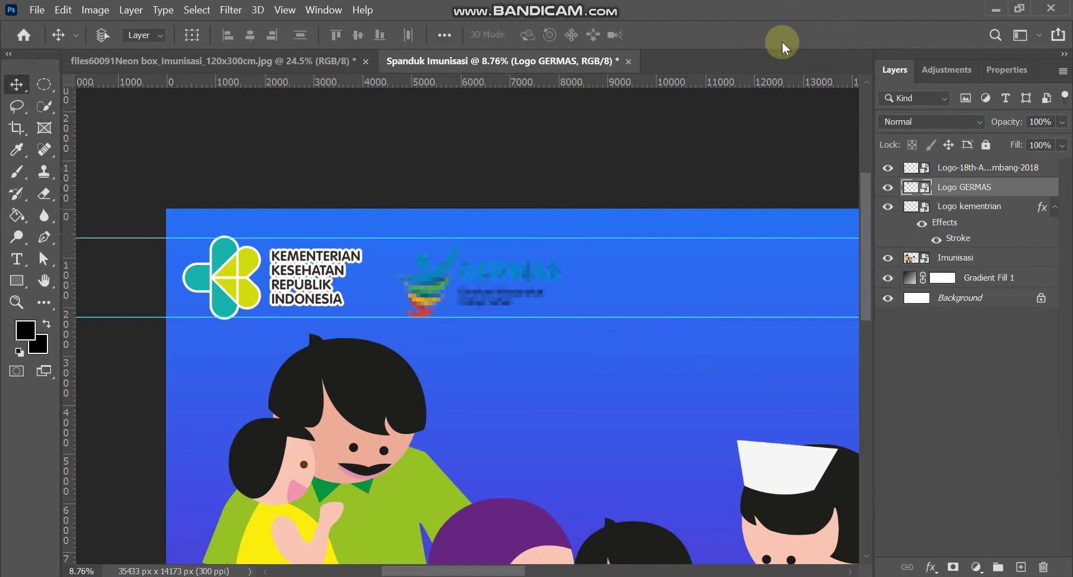
key("ctrl+t")
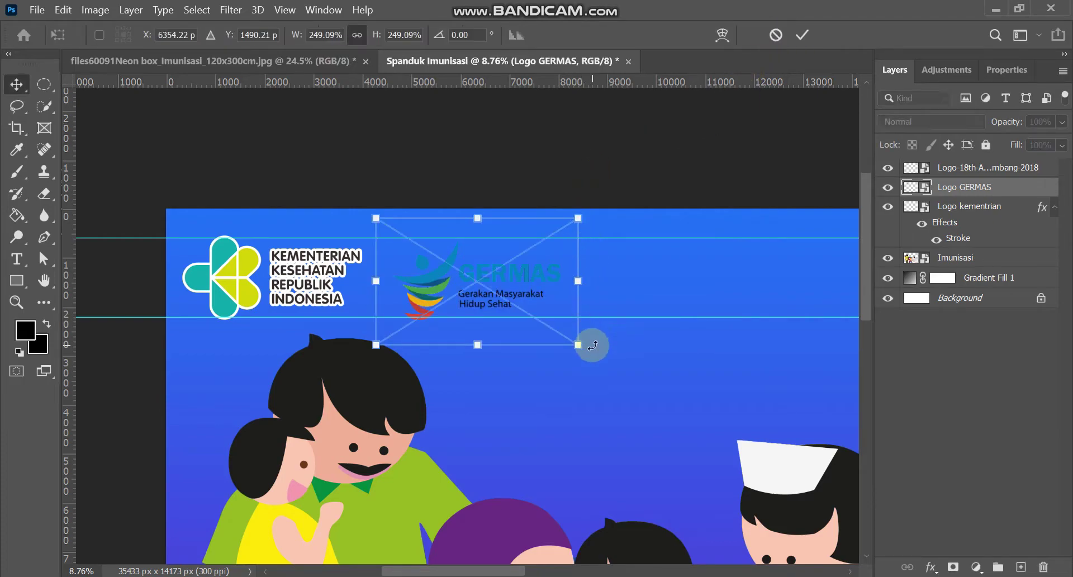
left_click_drag(578, 347, 575, 342)
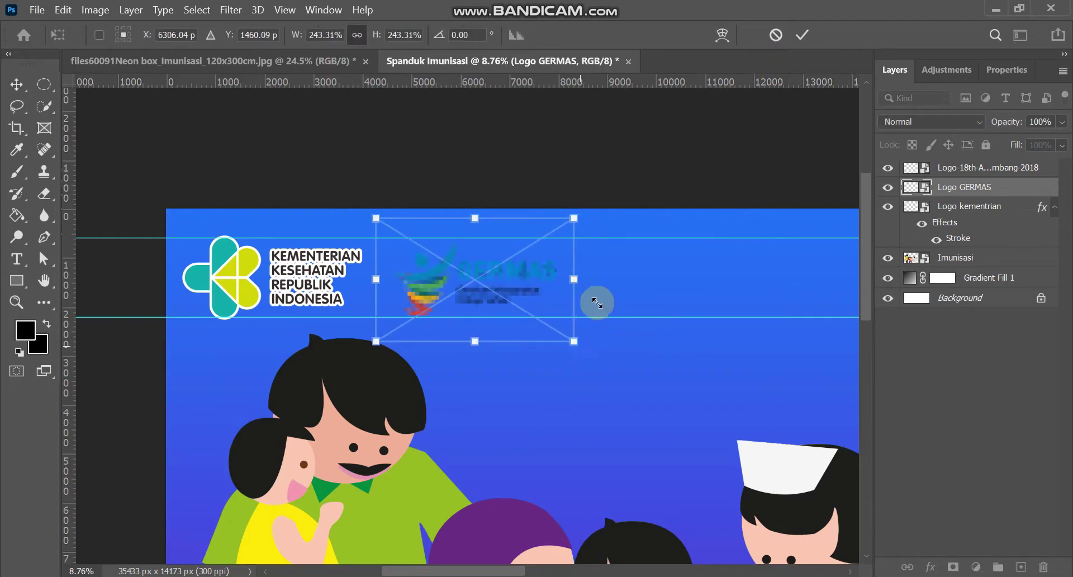
left_click(798, 34)
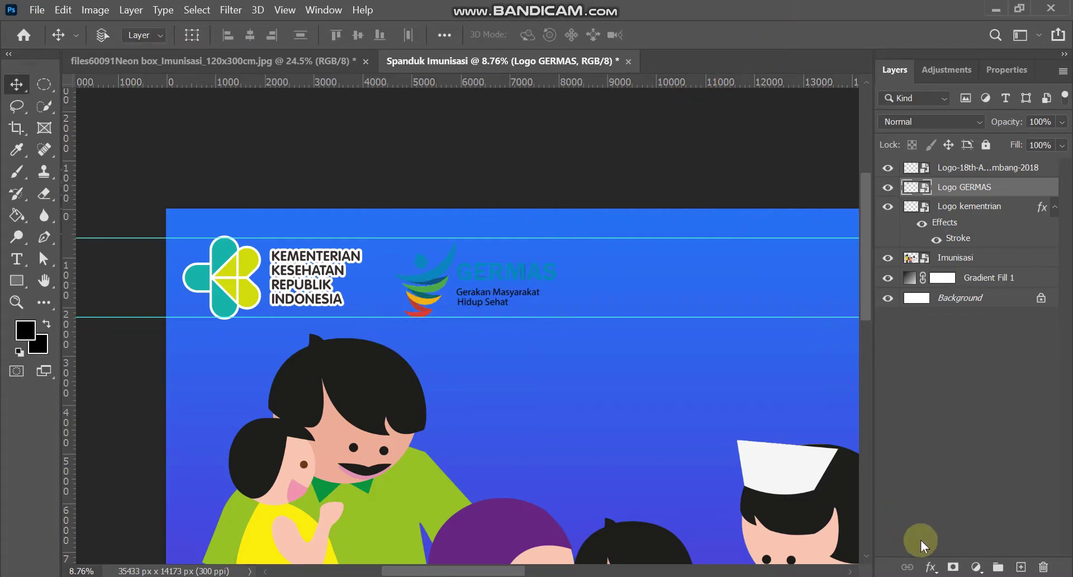
Add a 50 px white outside Stroke effect to the GERMAS logo layer.
left_click(934, 568)
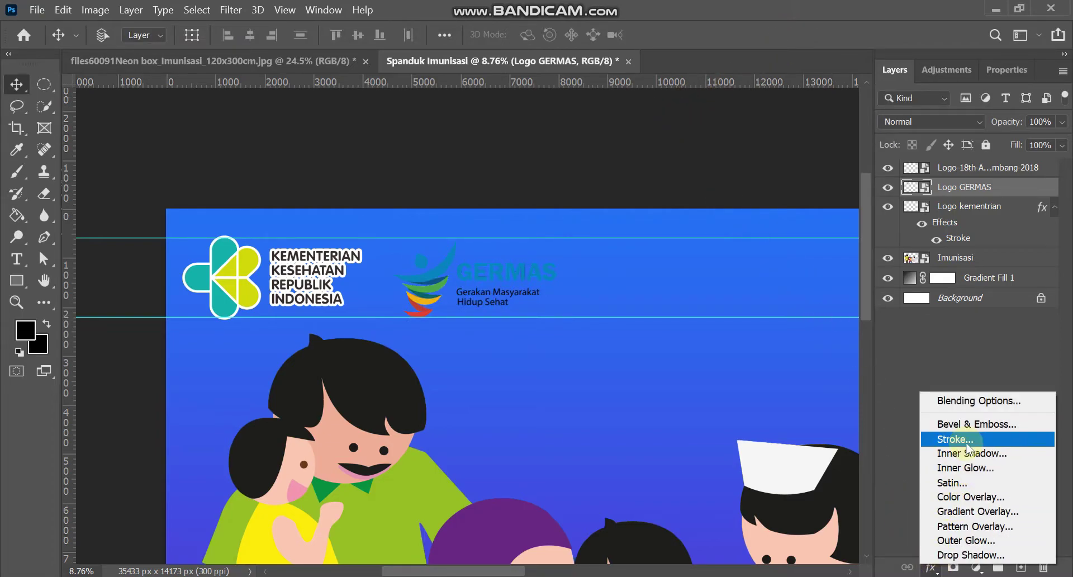
left_click(931, 440)
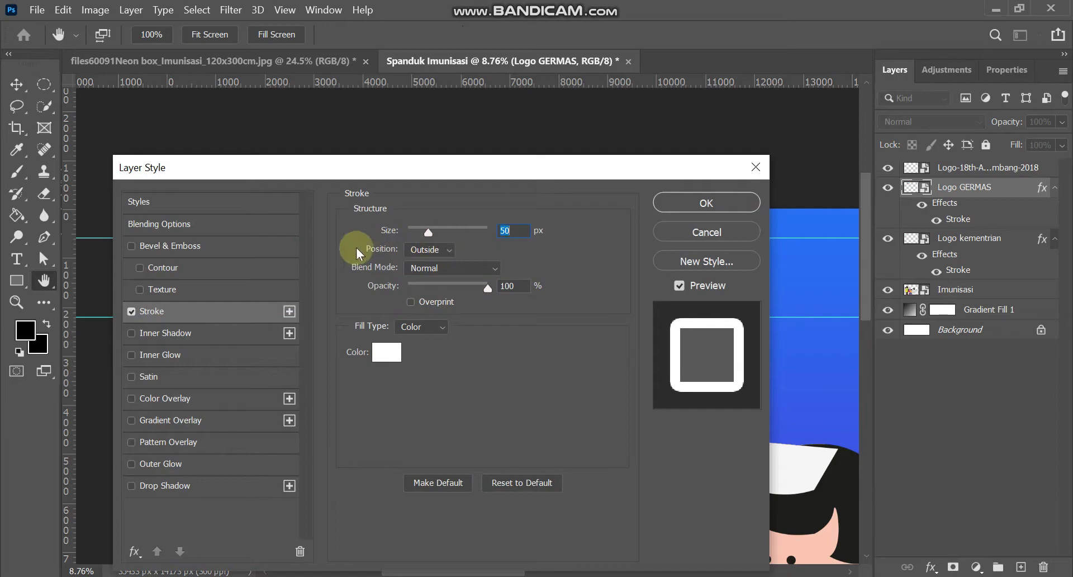
left_click(707, 203)
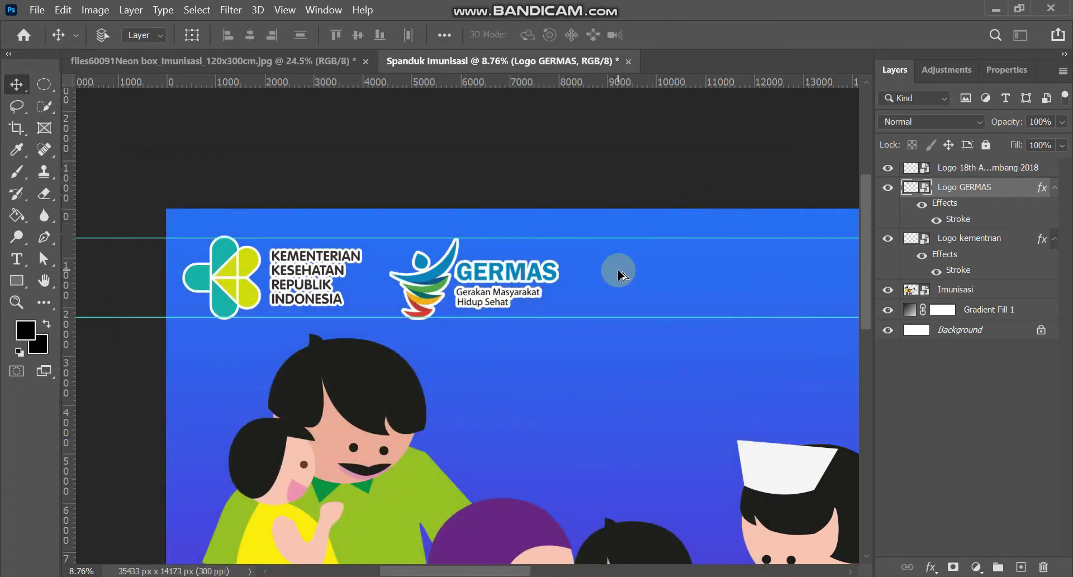
scroll(599, 335, "down", 3)
scroll(601, 305, "down", 2)
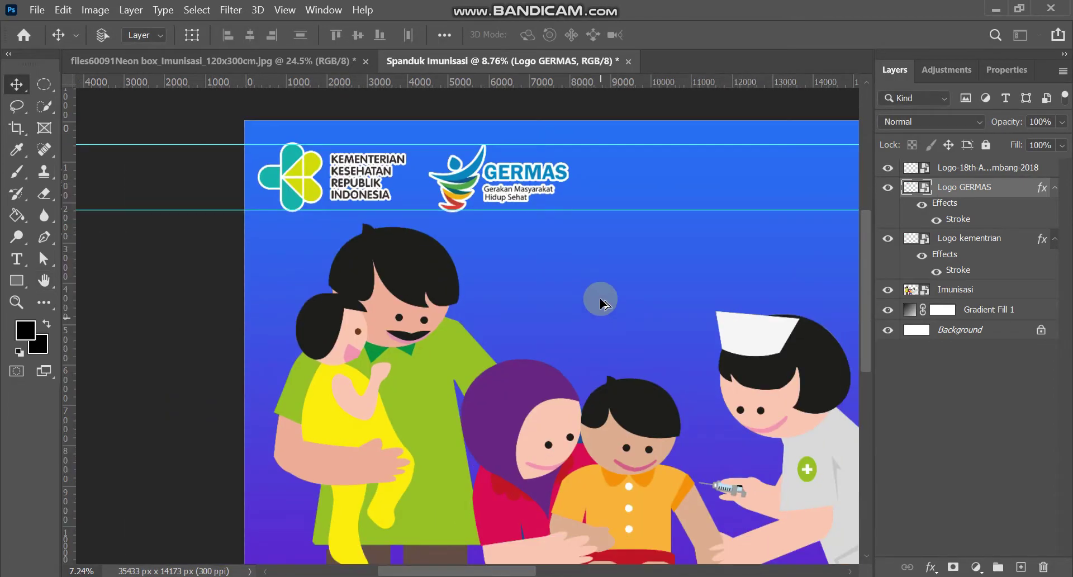
scroll(441, 277, "down", 3)
scroll(441, 278, "down", 2)
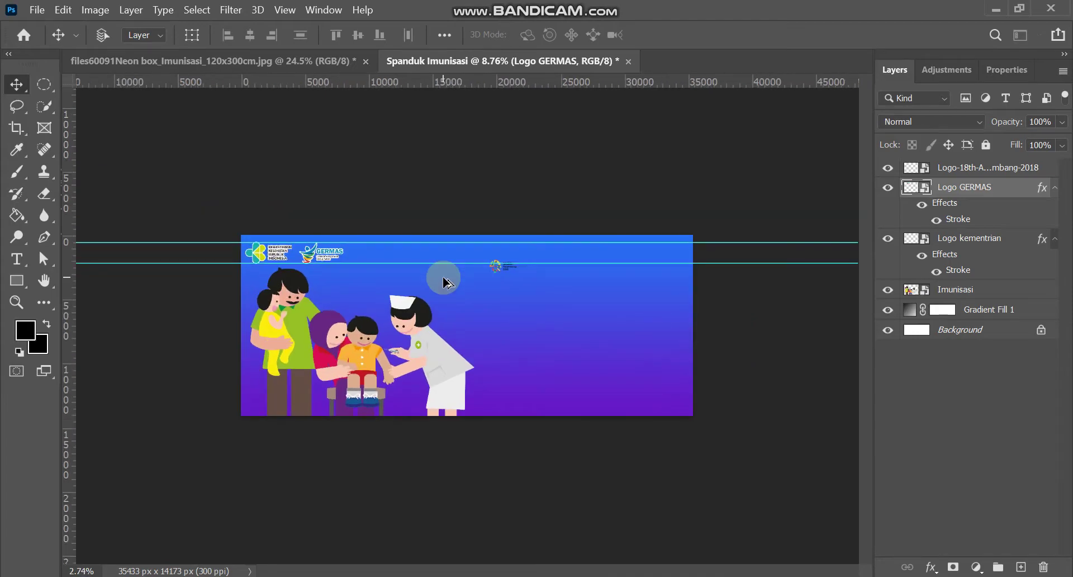
scroll(444, 279, "up", 2)
scroll(444, 279, "up", 1)
scroll(445, 281, "up", 1)
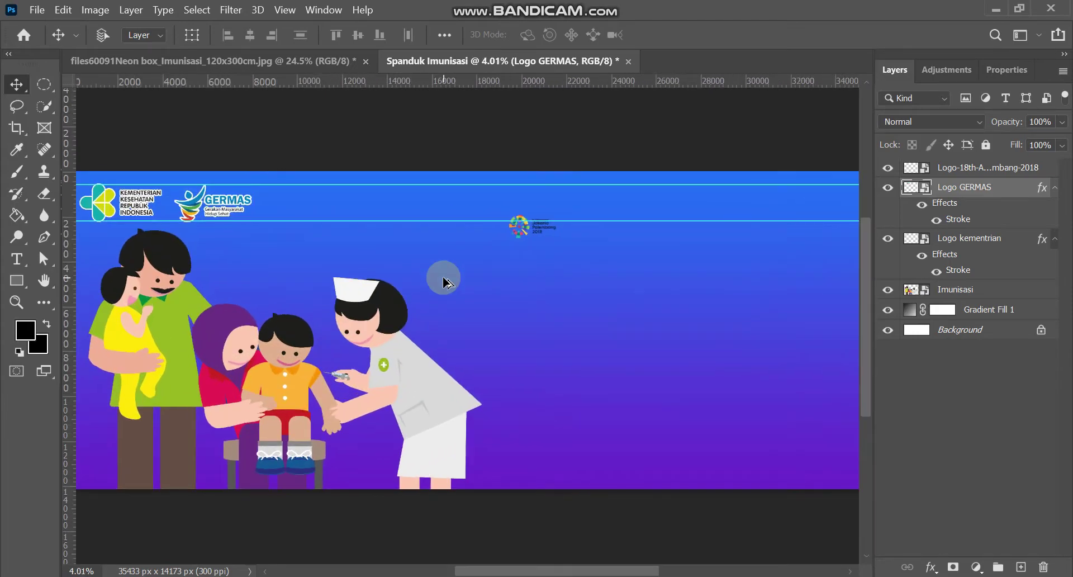
scroll(445, 281, "up", 1)
scroll(444, 282, "down", 1)
scroll(445, 281, "down", 1)
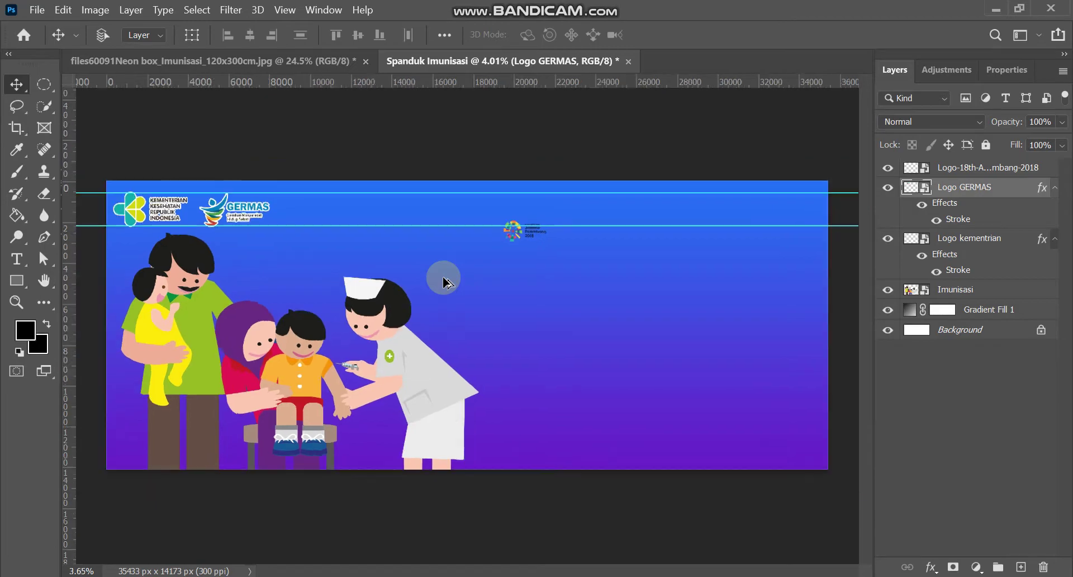
scroll(445, 281, "up", 1)
scroll(444, 279, "down", 1)
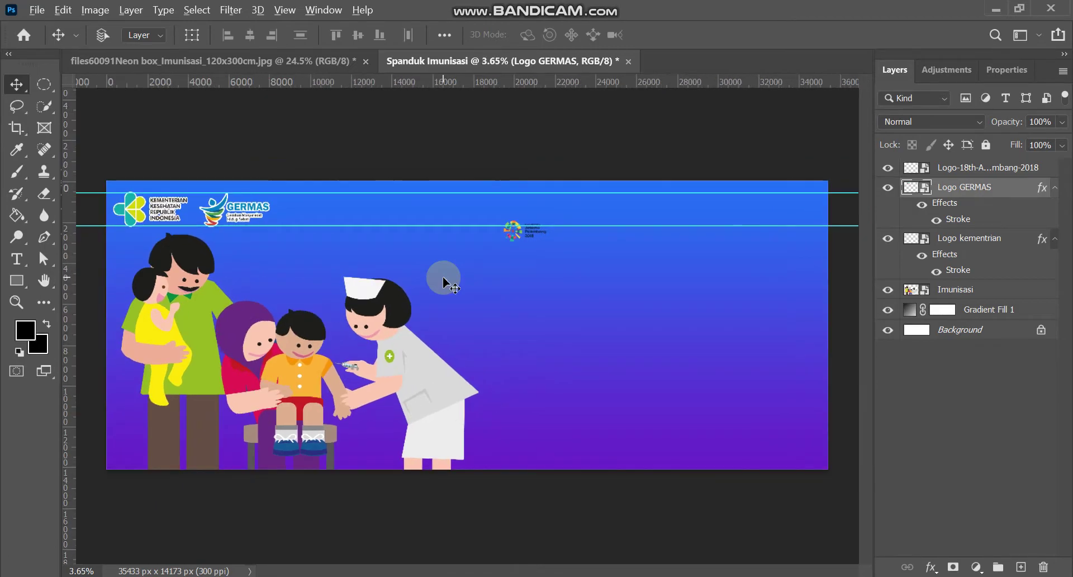
scroll(443, 278, "up", 1)
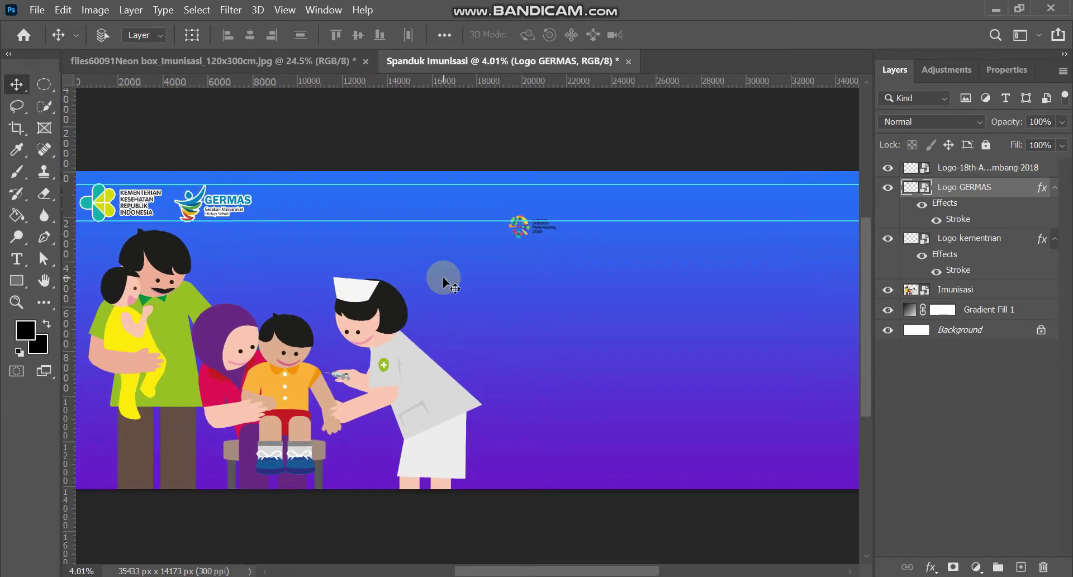
left_click(323, 62)
scroll(405, 190, "down", 5)
scroll(406, 190, "up", 1)
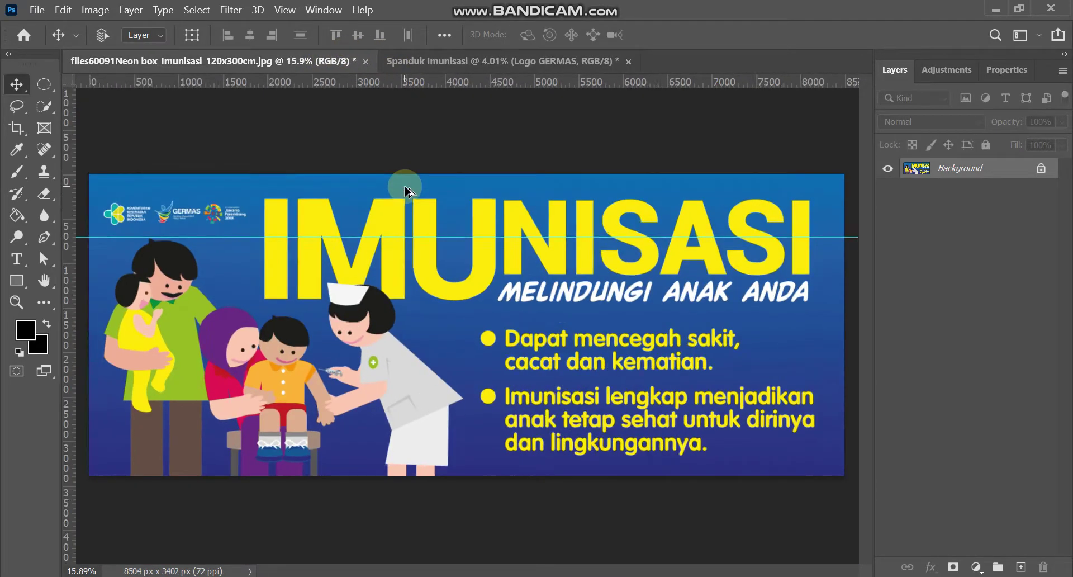
scroll(372, 148, "up", 1)
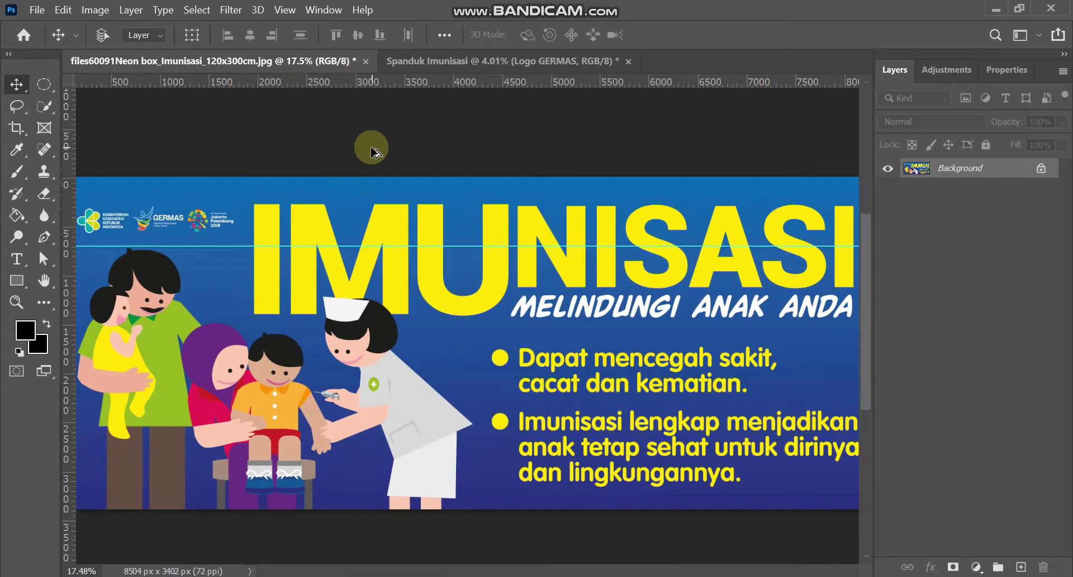
scroll(371, 148, "down", 1)
left_click(438, 63)
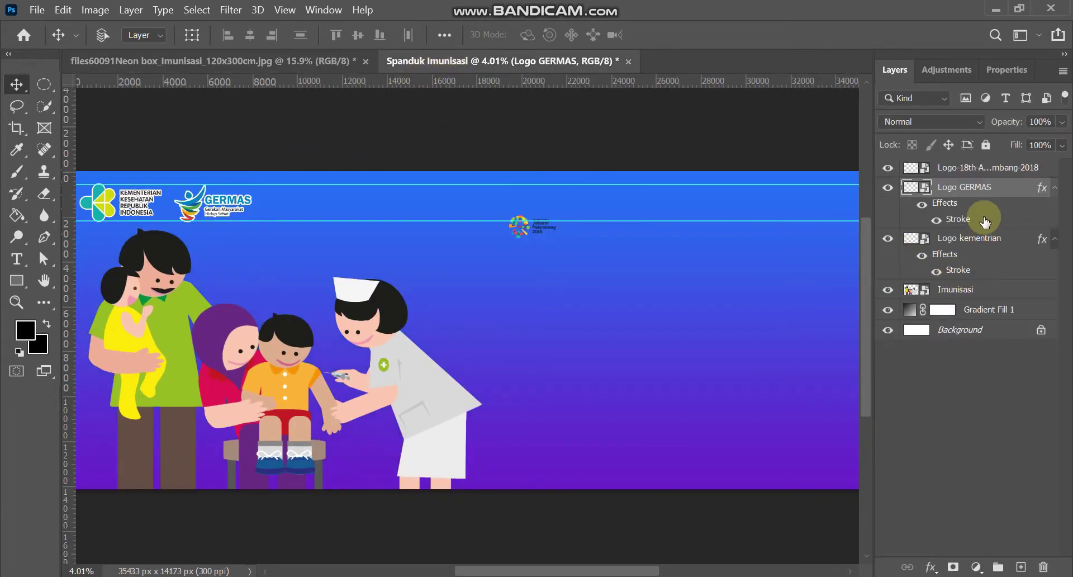
left_click(979, 240, "shift")
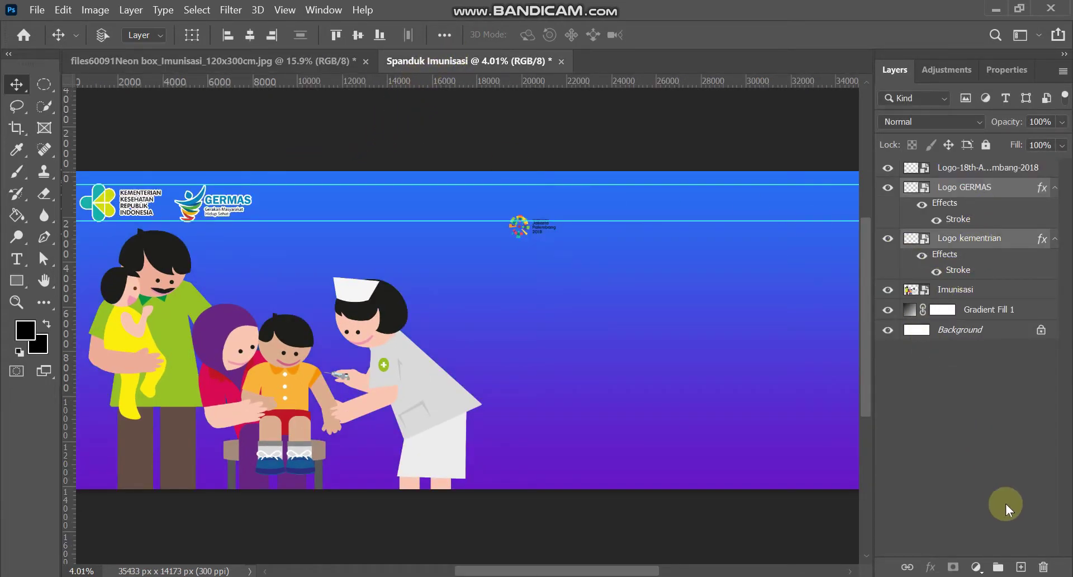
left_click(970, 241)
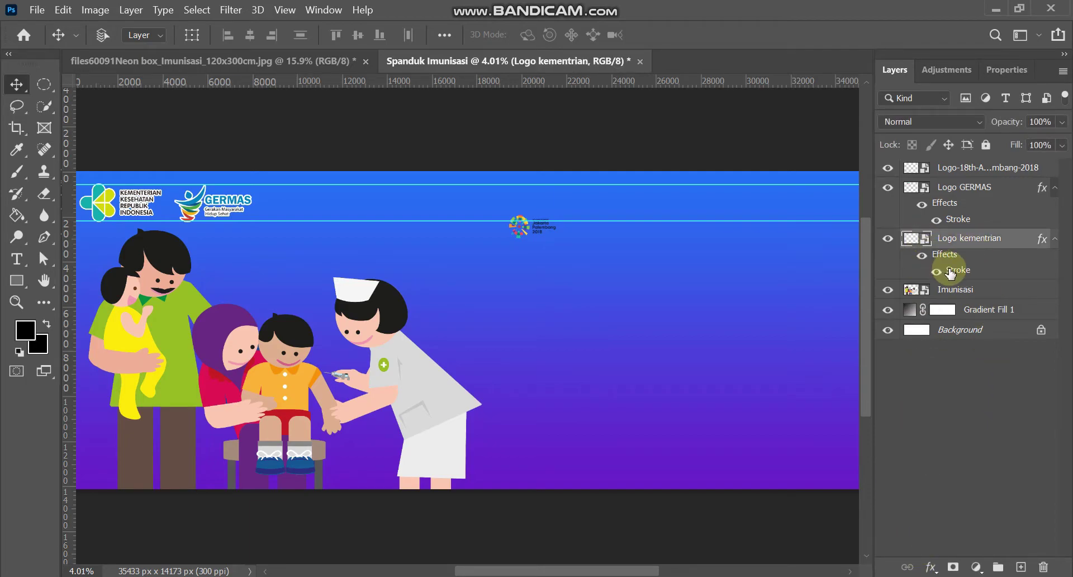
Reduce the Kementerian logo's white Stroke size from 50 px to 40 px.
double_click(950, 273)
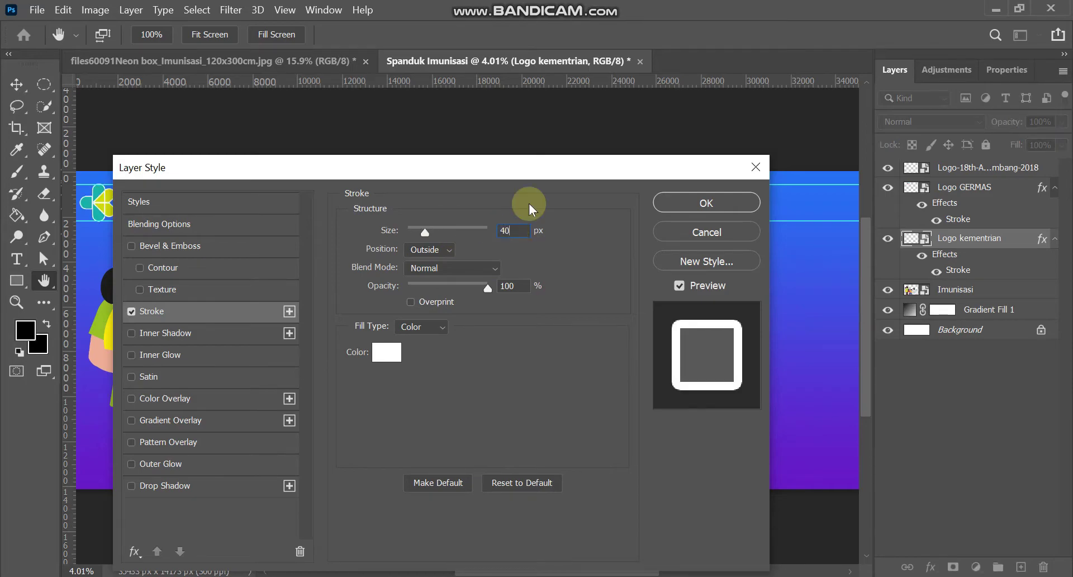
left_click(663, 203)
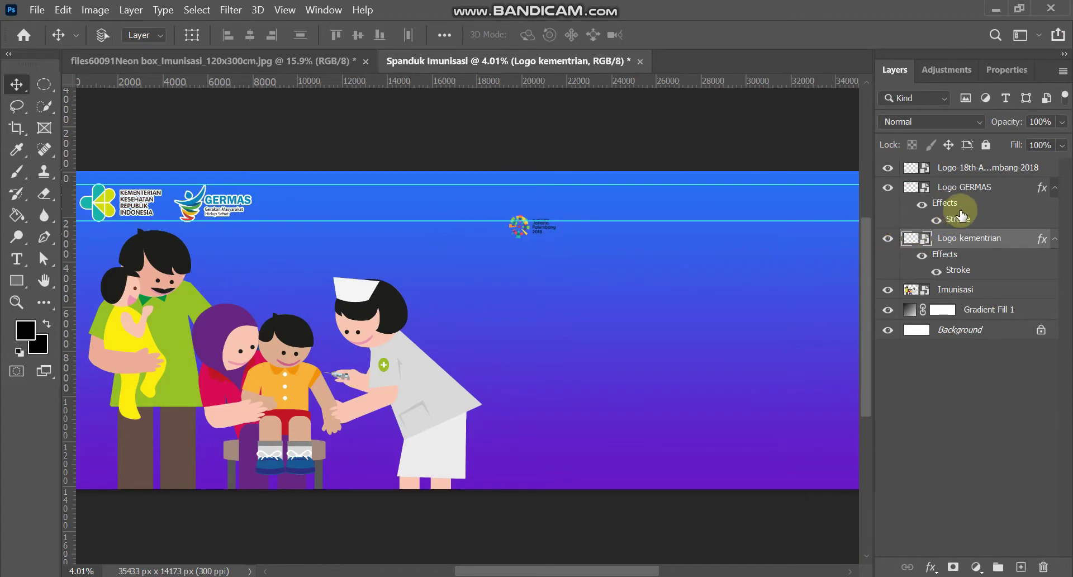
Move the Asian Games 2018 logo beside GERMAS and enlarge it to about 146%.
left_click(999, 175)
mouse_move(537, 240)
left_mouse_down()
mouse_move(297, 213)
mouse_move(329, 233)
left_mouse_up()
key("ctrl+t")
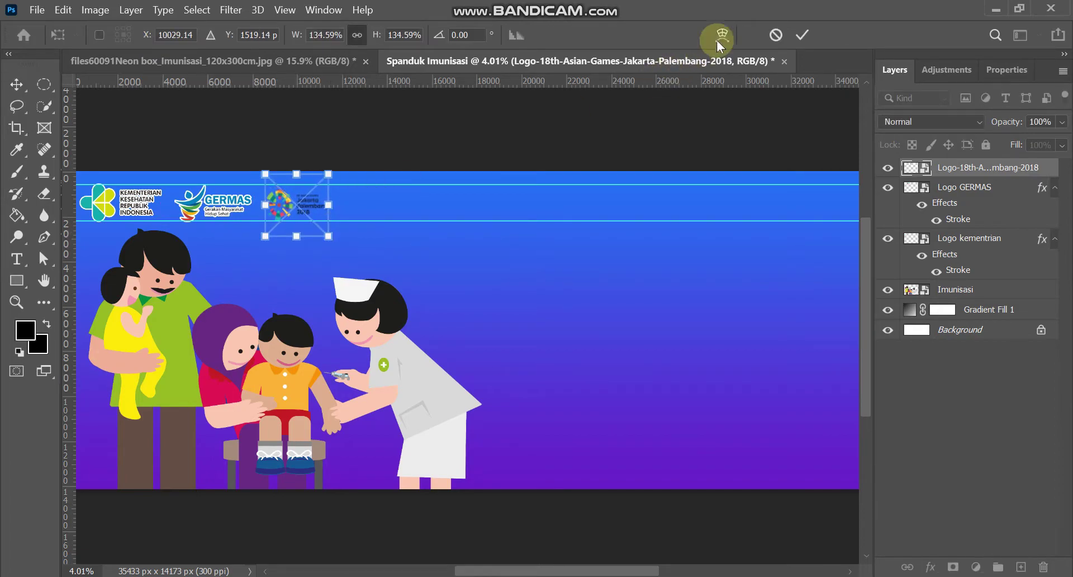
left_click(801, 35)
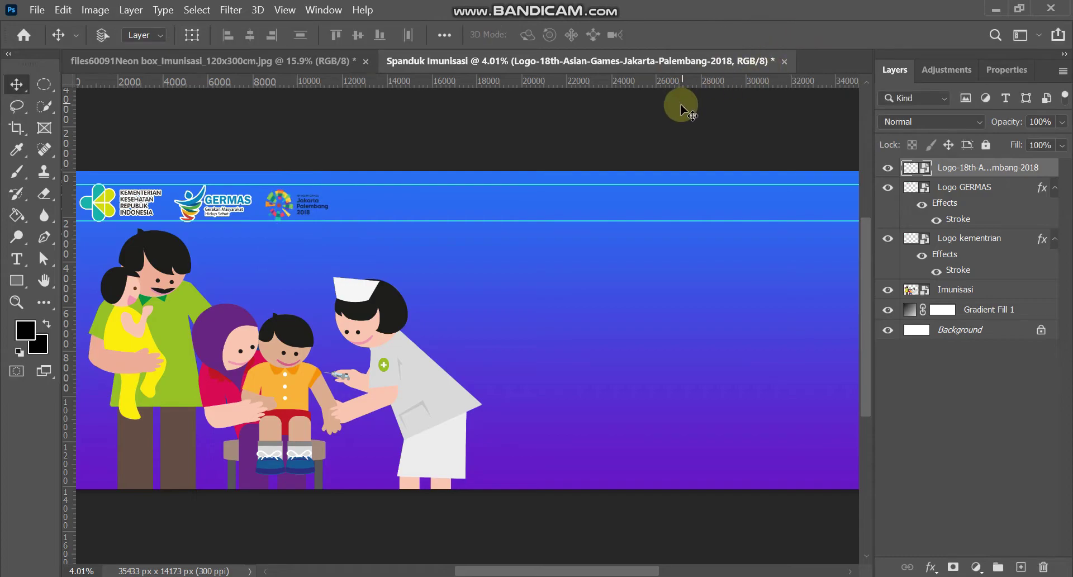
key("ctrl+t")
left_click_drag(329, 178, 340, 172)
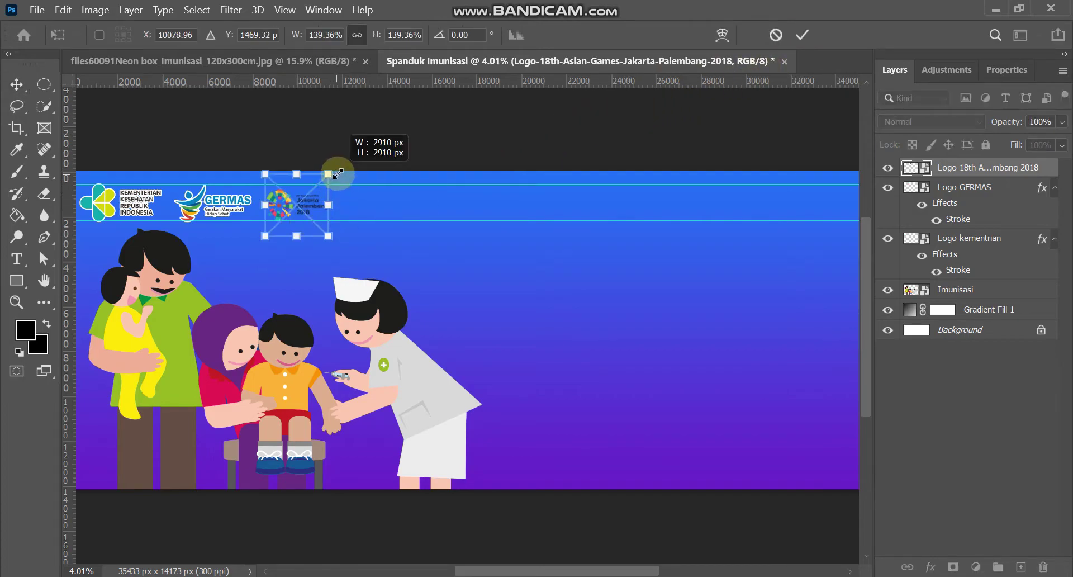
left_click(804, 35)
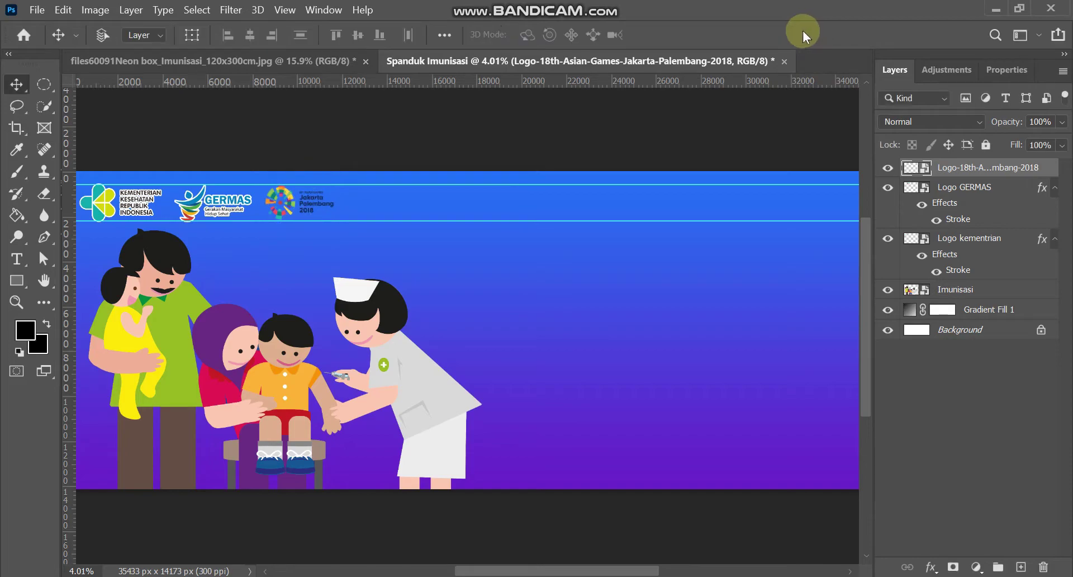
Outline the Asian Games 2018 logo with a 50 px white Stroke effect.
left_click(931, 567)
left_click(955, 439)
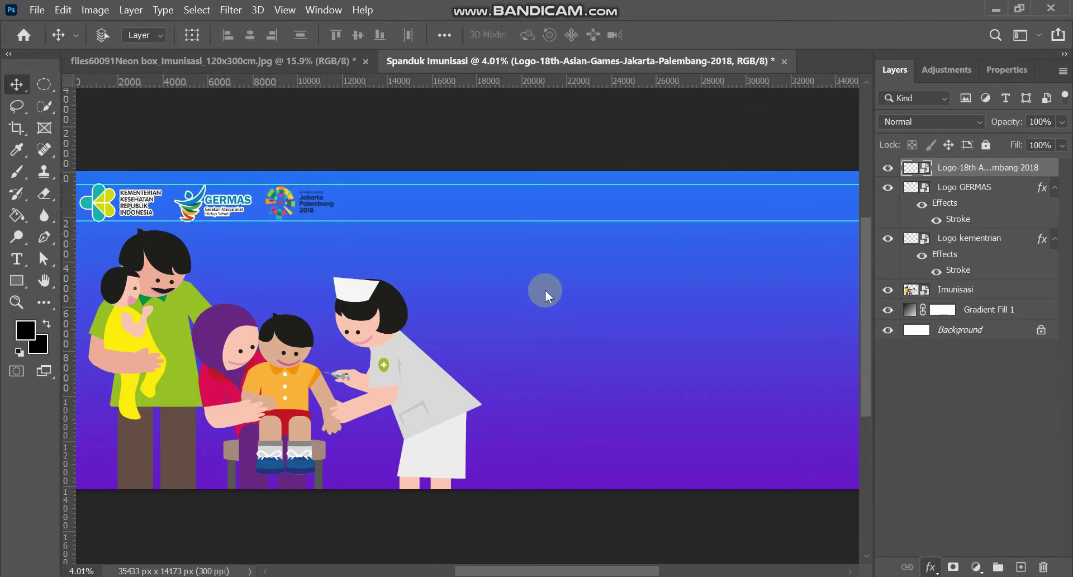
left_click(929, 567)
left_click(955, 439)
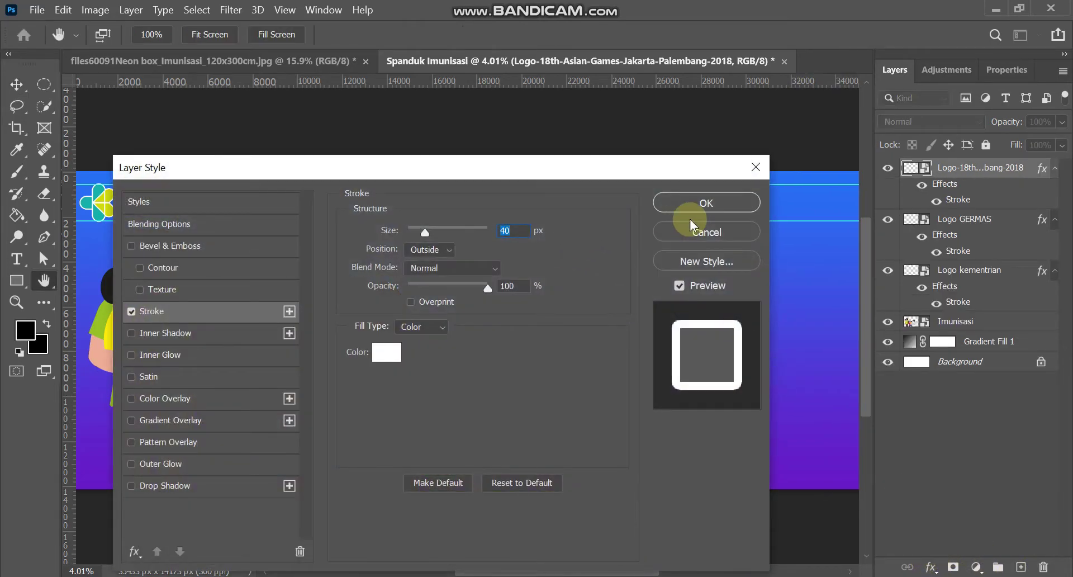
double_click(512, 231)
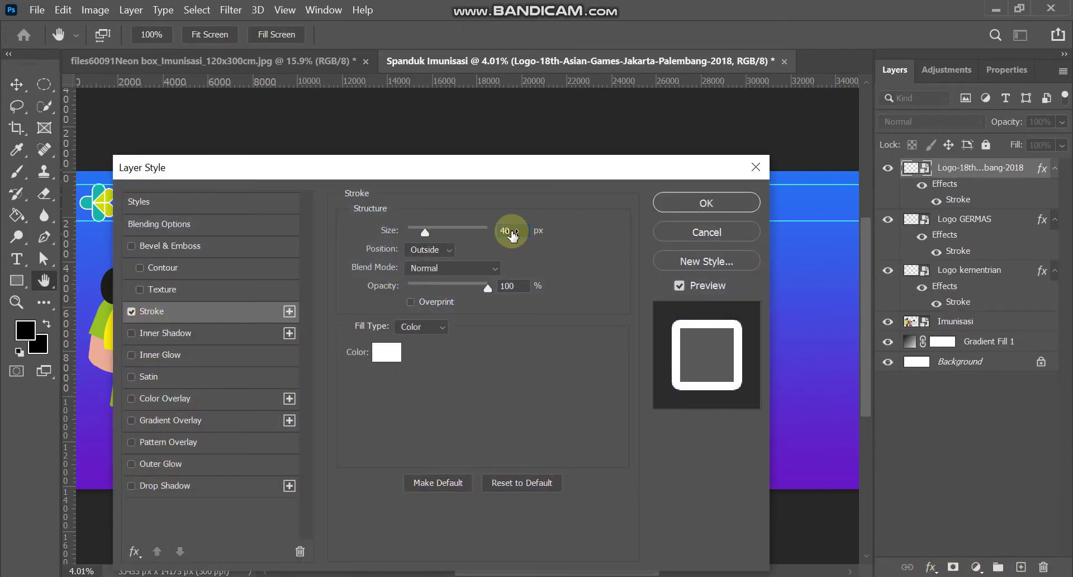
type("50")
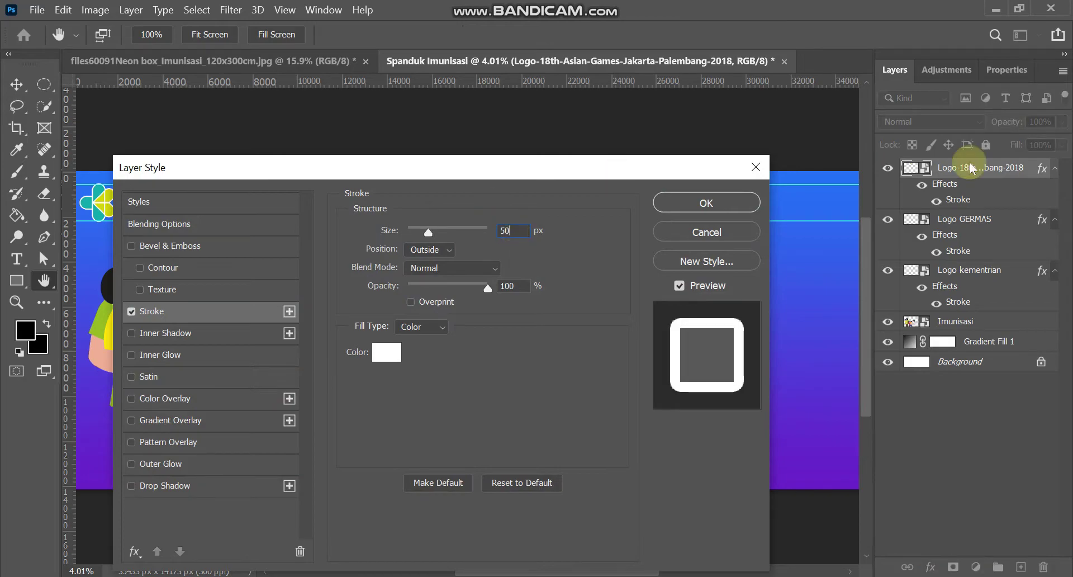
left_click(746, 204)
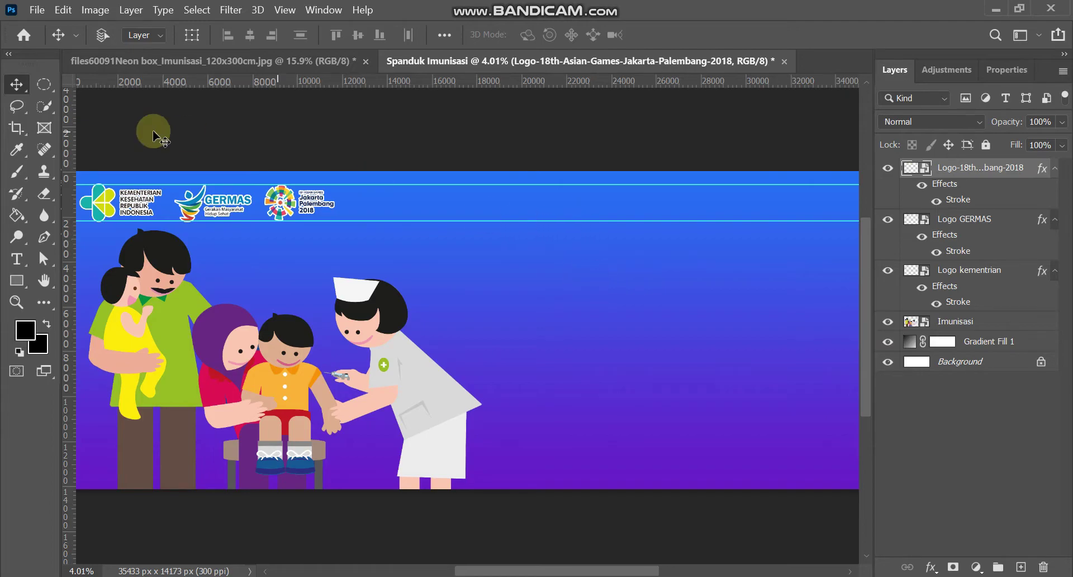
left_click(203, 63)
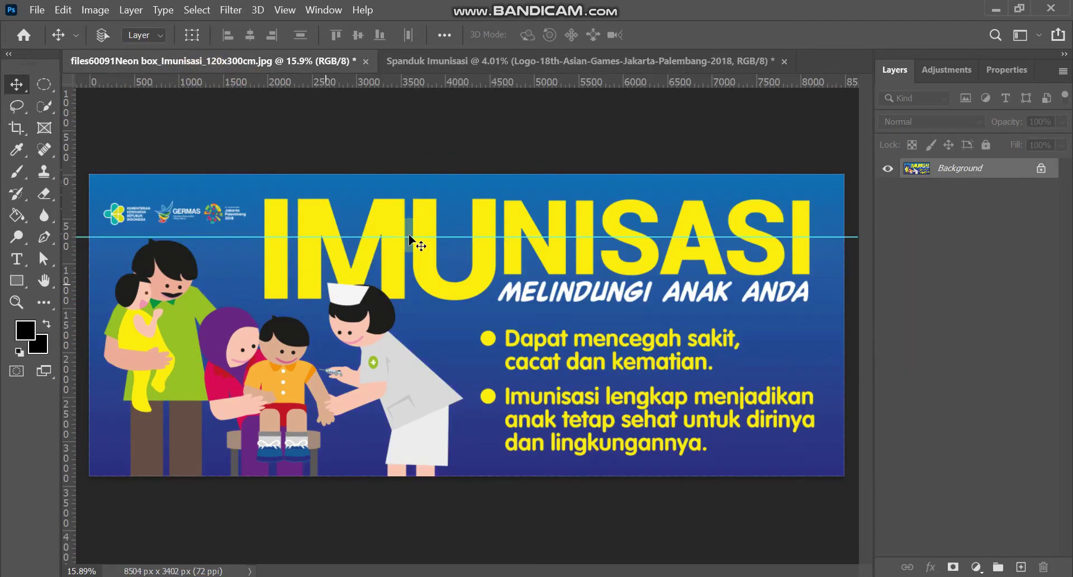
left_click(551, 62)
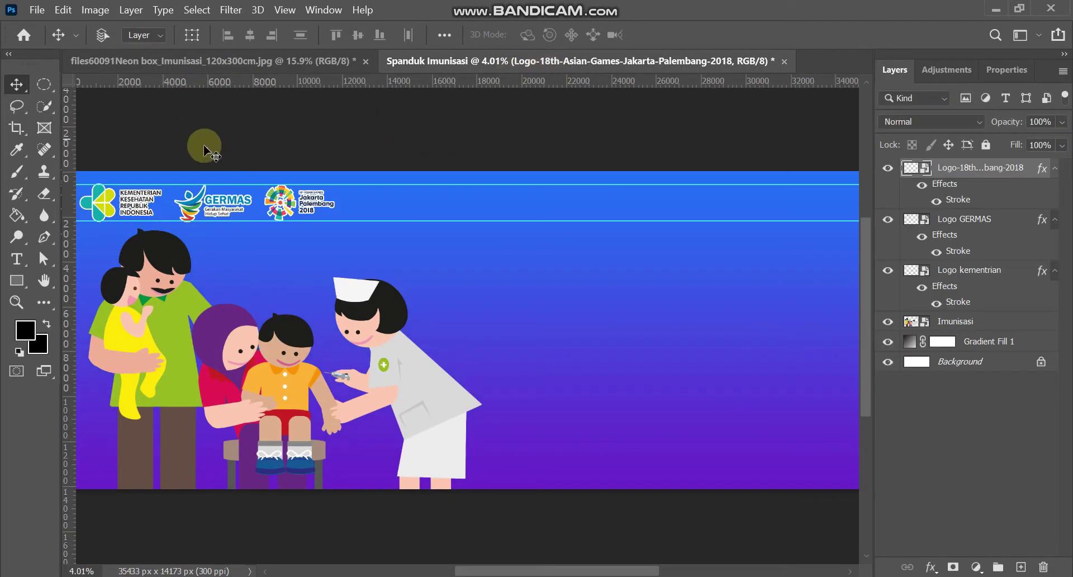
Start a horizontal text layer near the banner's top centre with 300 pt font size.
left_click(18, 261)
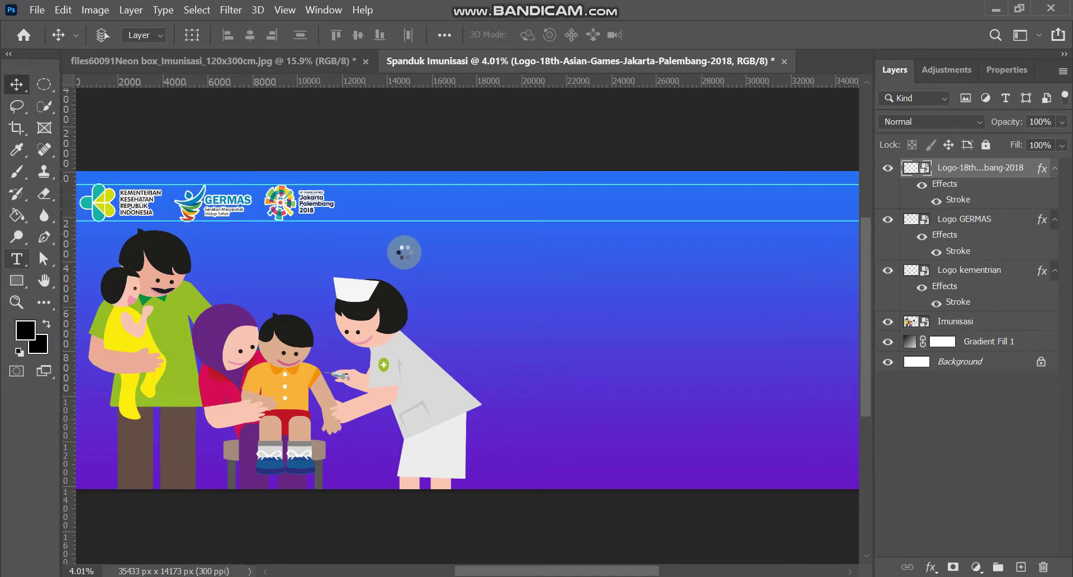
left_click(417, 274)
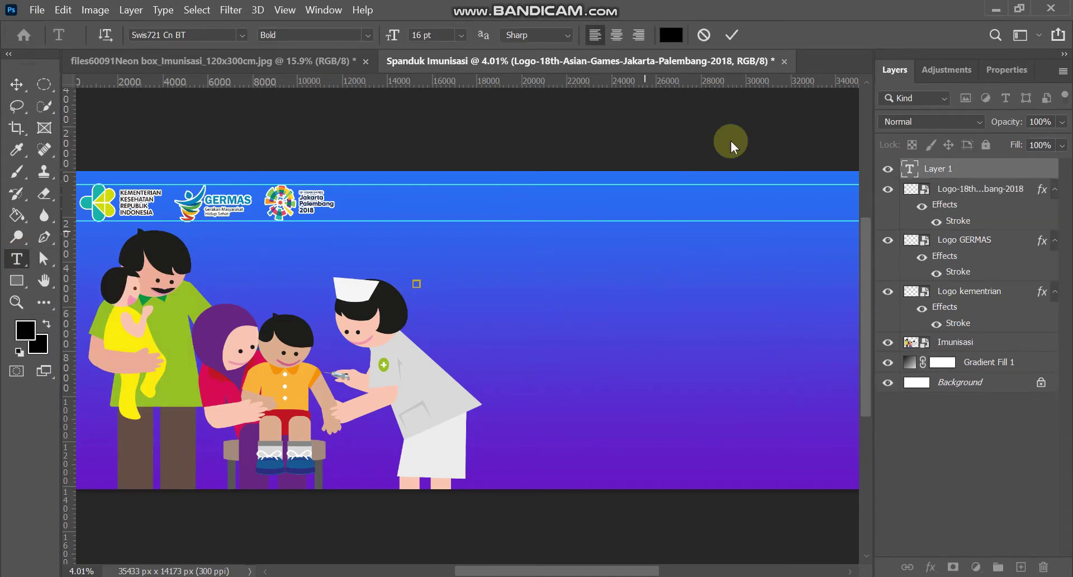
left_click(703, 34)
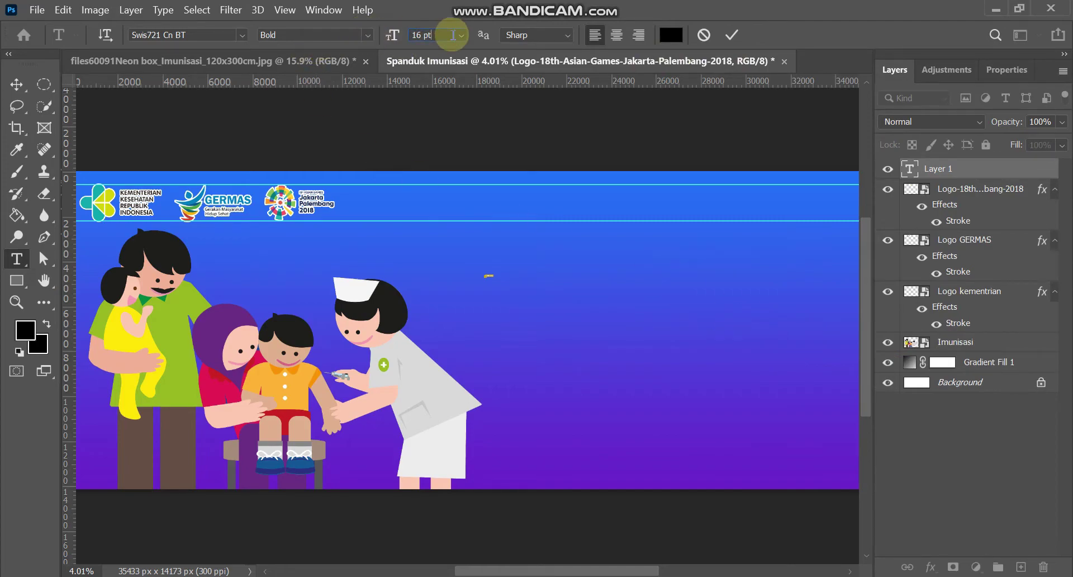
left_click(411, 35)
left_click_drag(411, 34, 363, 35)
type("300")
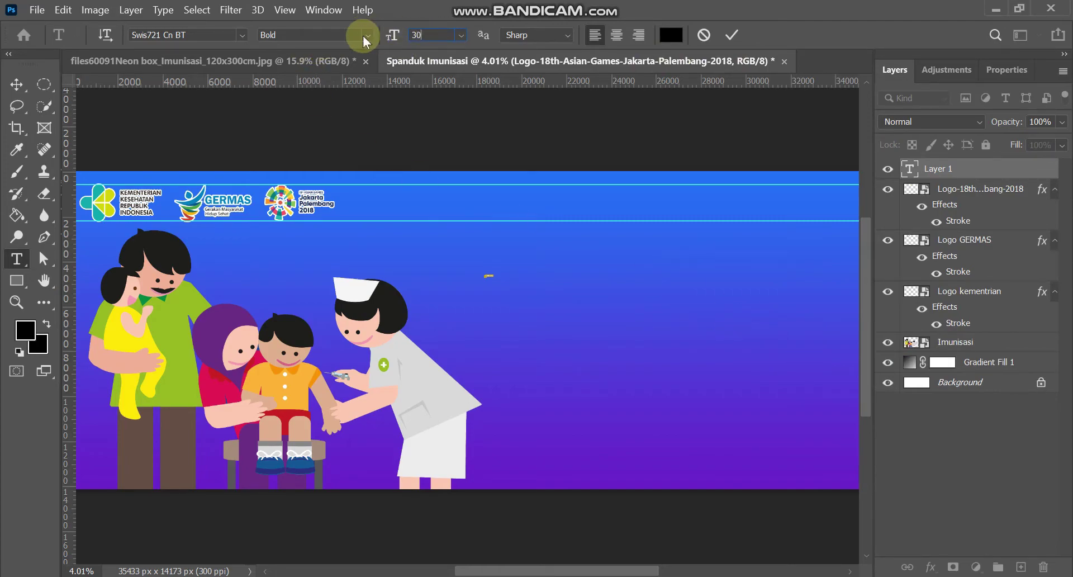
key("Return")
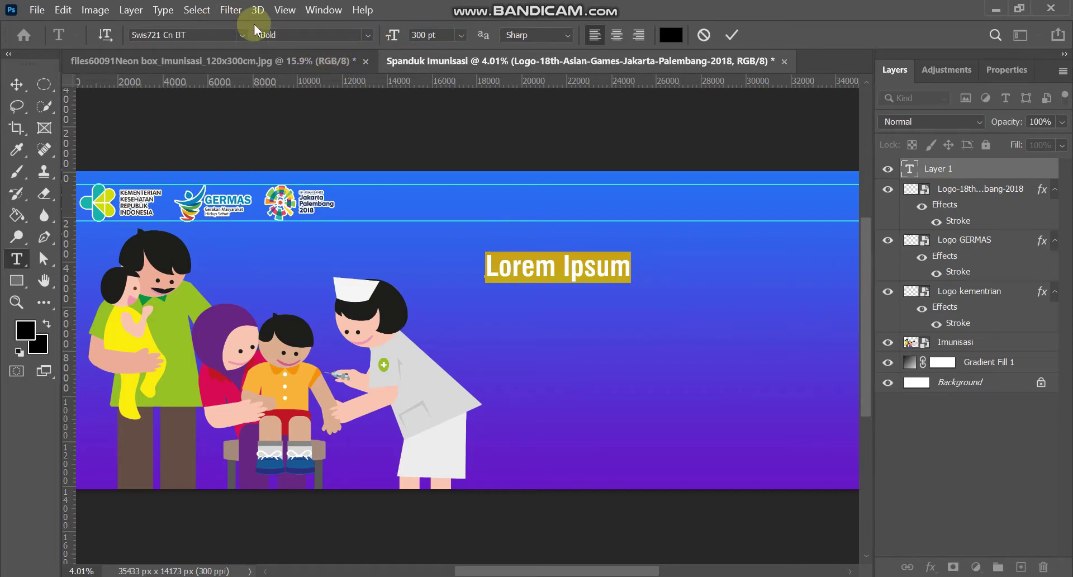
Set the font to Swis721 Cn BT Bold, type IMU, and commit the text.
left_click(240, 36)
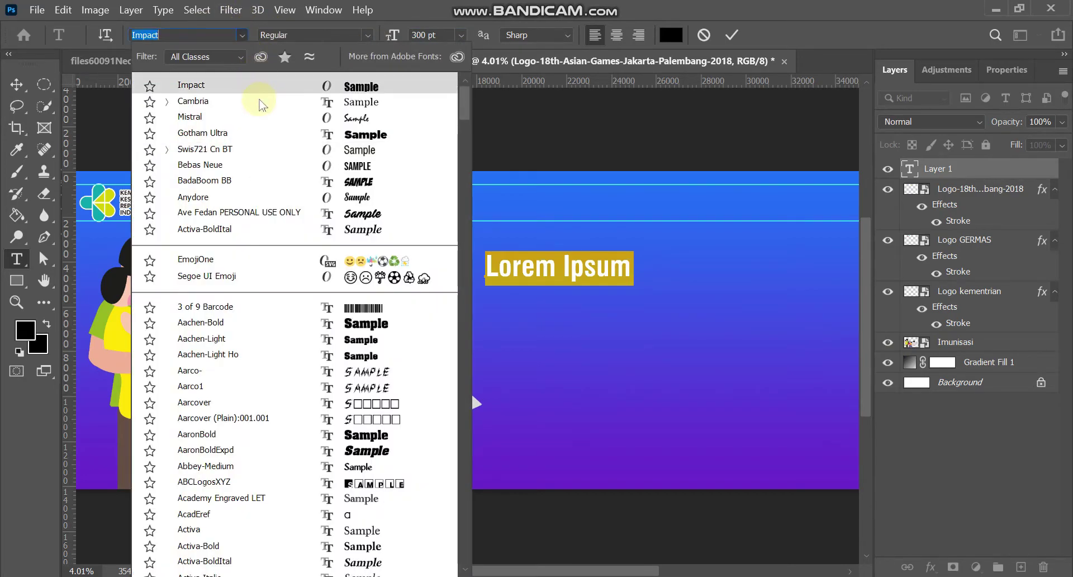
left_click(277, 149)
left_click(369, 35)
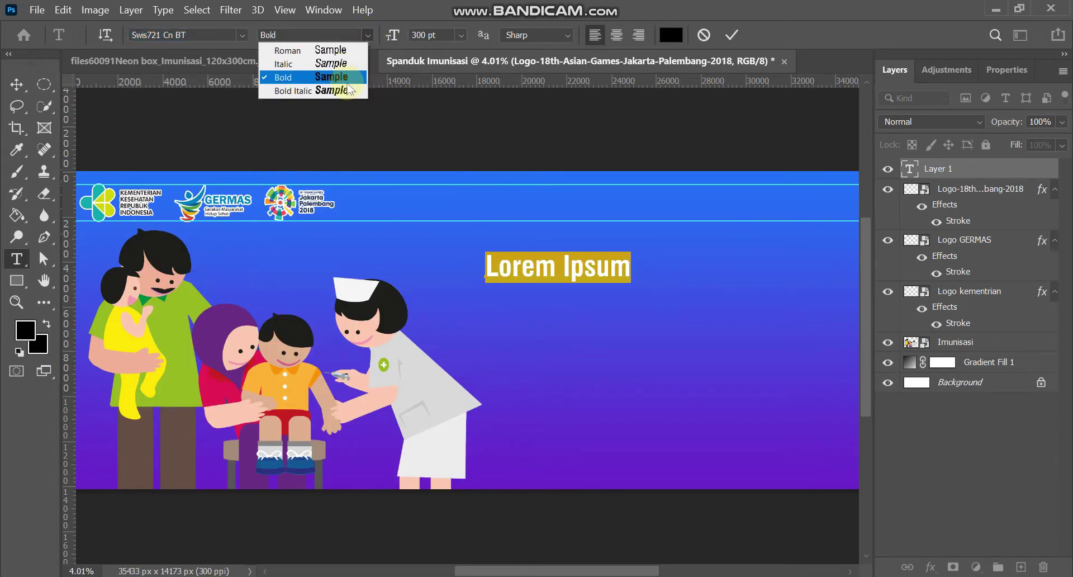
left_click(331, 63)
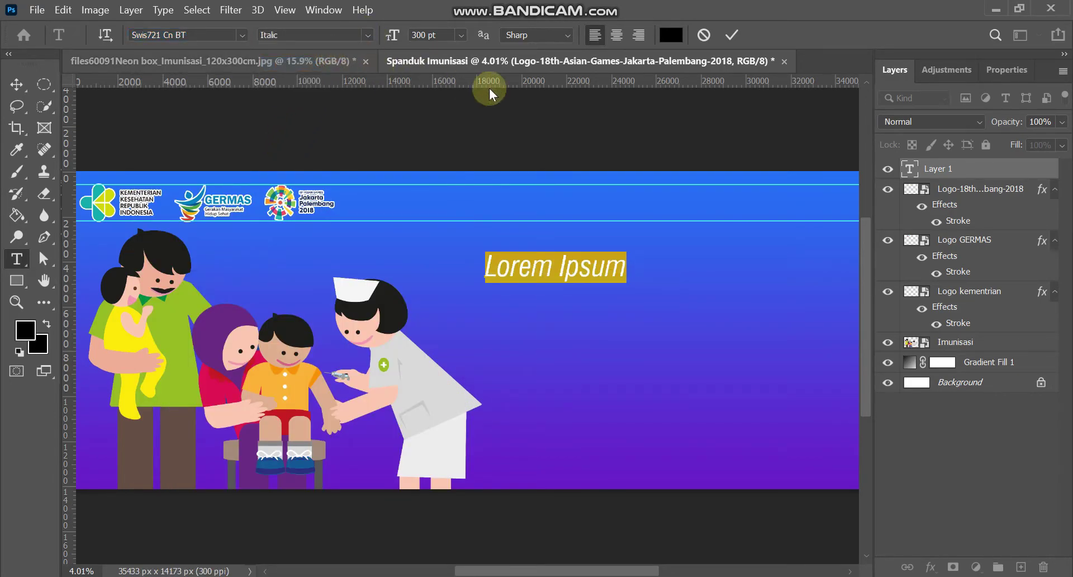
left_click(368, 34)
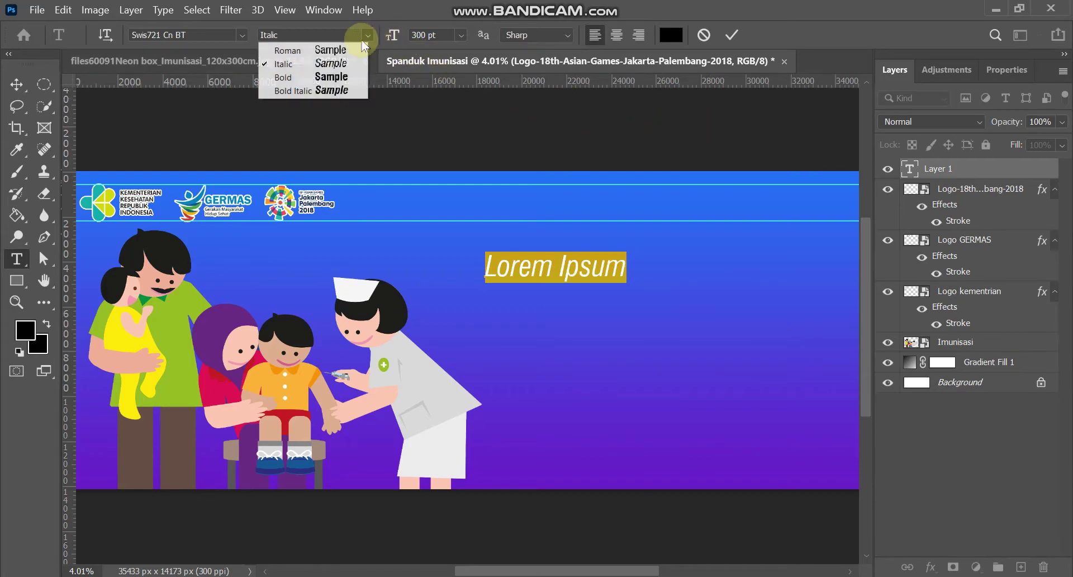
left_click(358, 78)
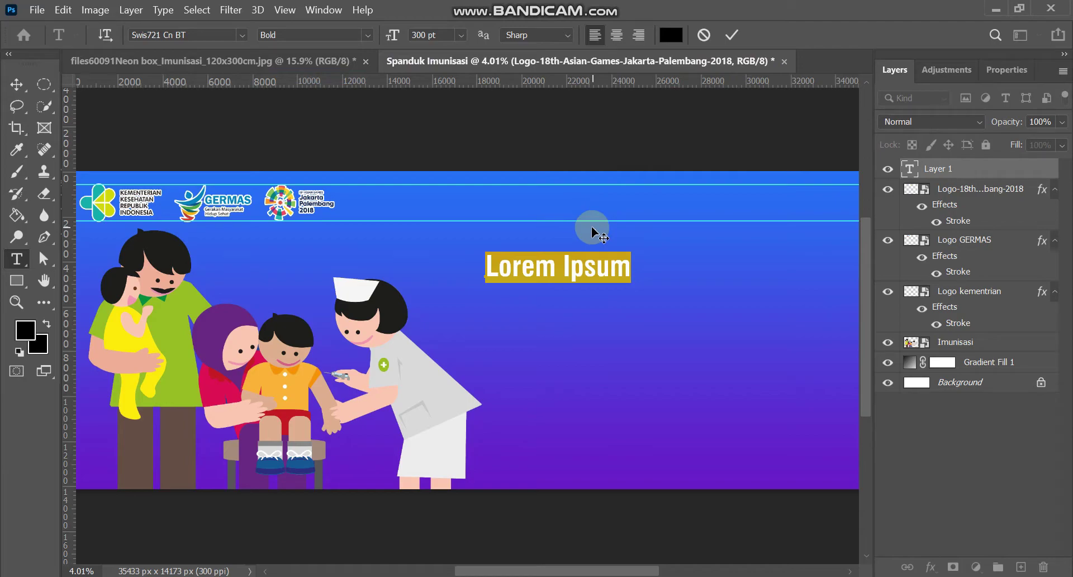
type("IMU")
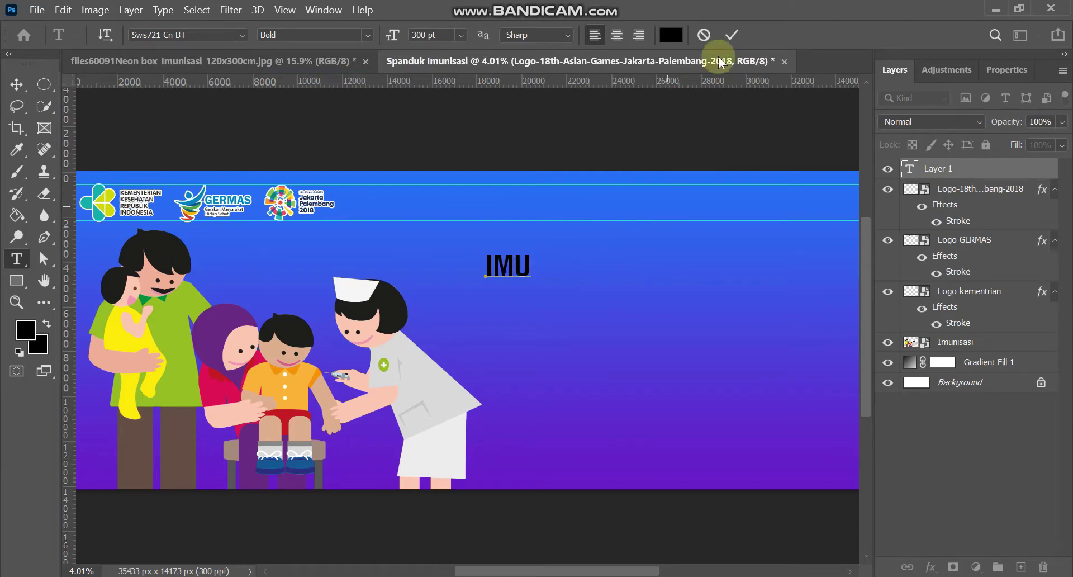
left_click(732, 35)
Move the IMU text left and enlarge it to about 377% just below the logos.
left_click(16, 84)
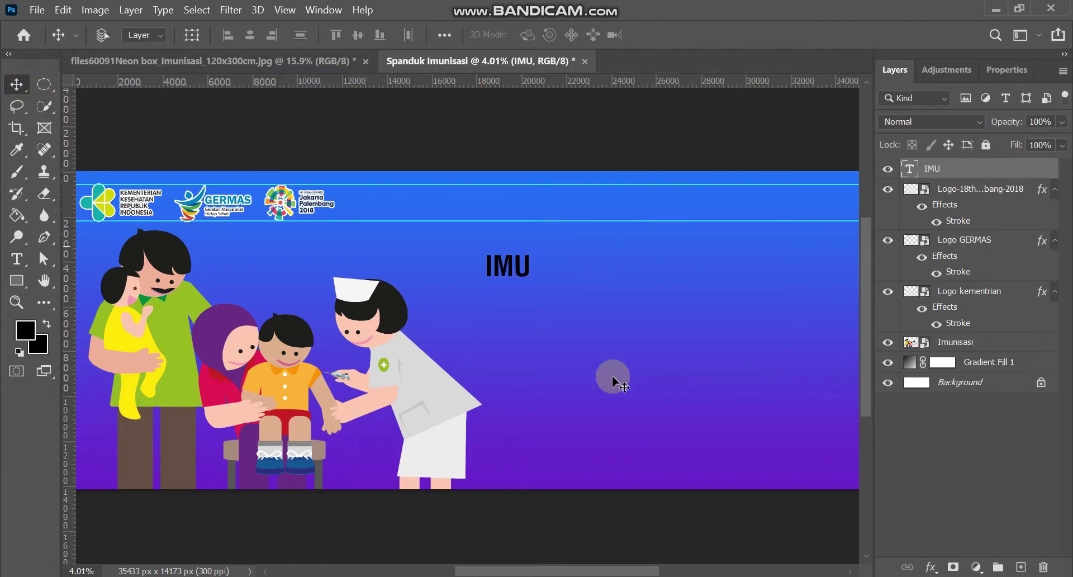
mouse_move(514, 272)
left_mouse_down()
mouse_move(338, 261)
mouse_move(426, 226)
left_mouse_up()
key("ctrl+t")
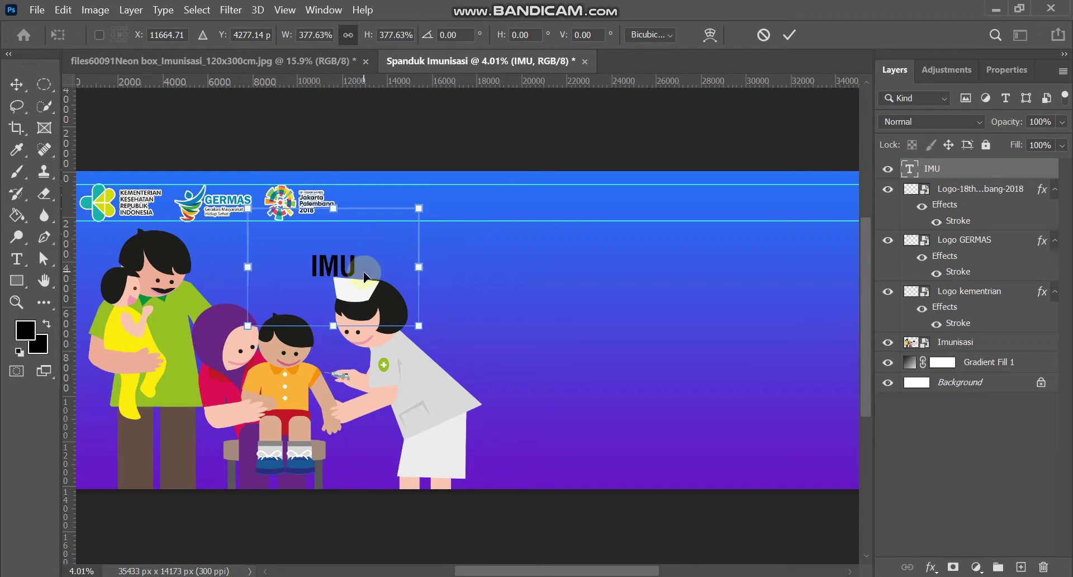
left_click_drag(376, 255, 382, 271)
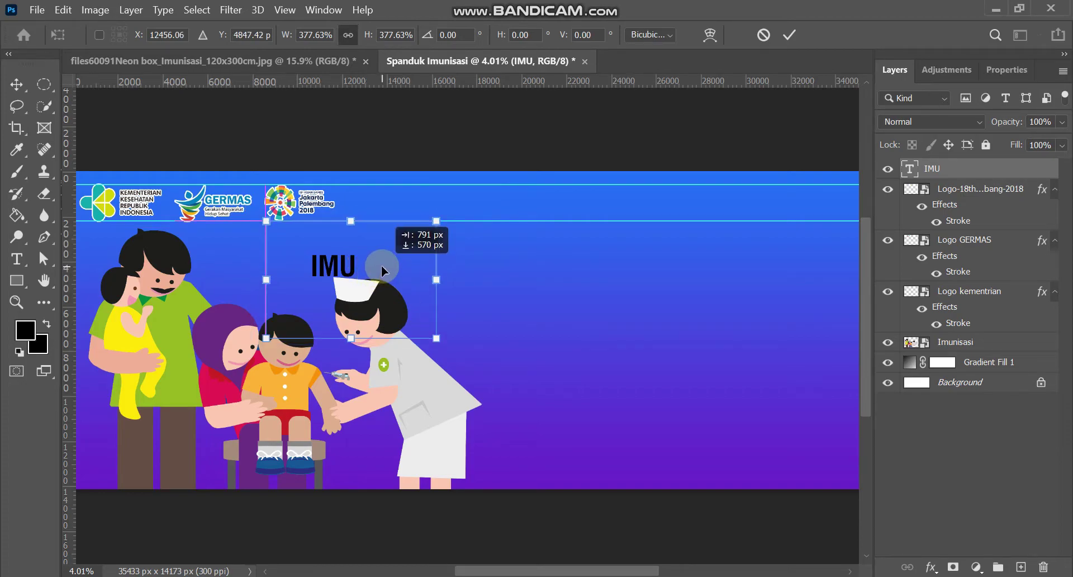
left_click(789, 36)
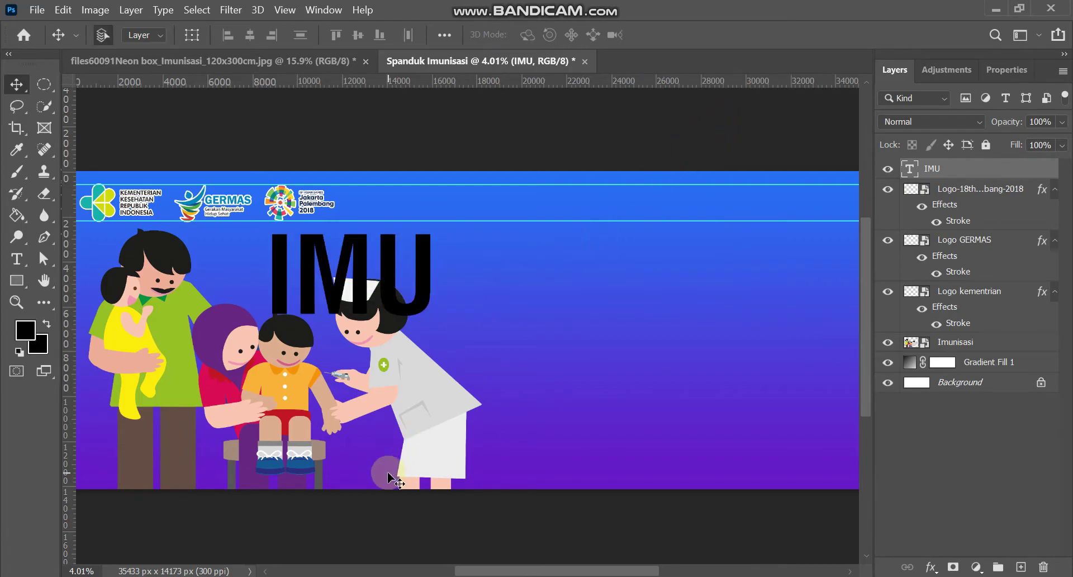
Widen the IMU text to about 107% horizontally, keeping its height.
key("ctrl+t")
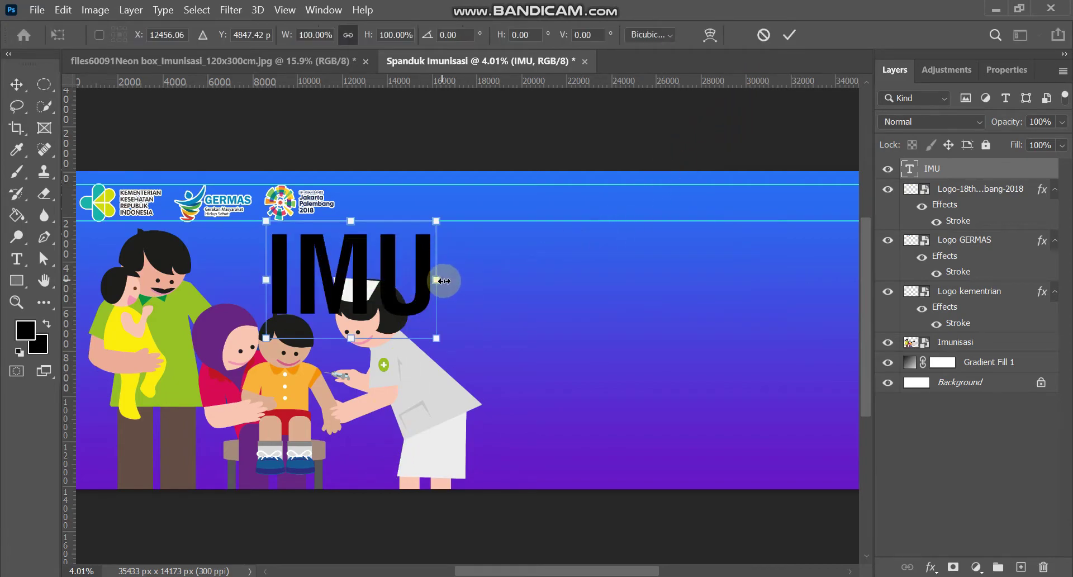
left_click_drag(443, 281, 463, 280)
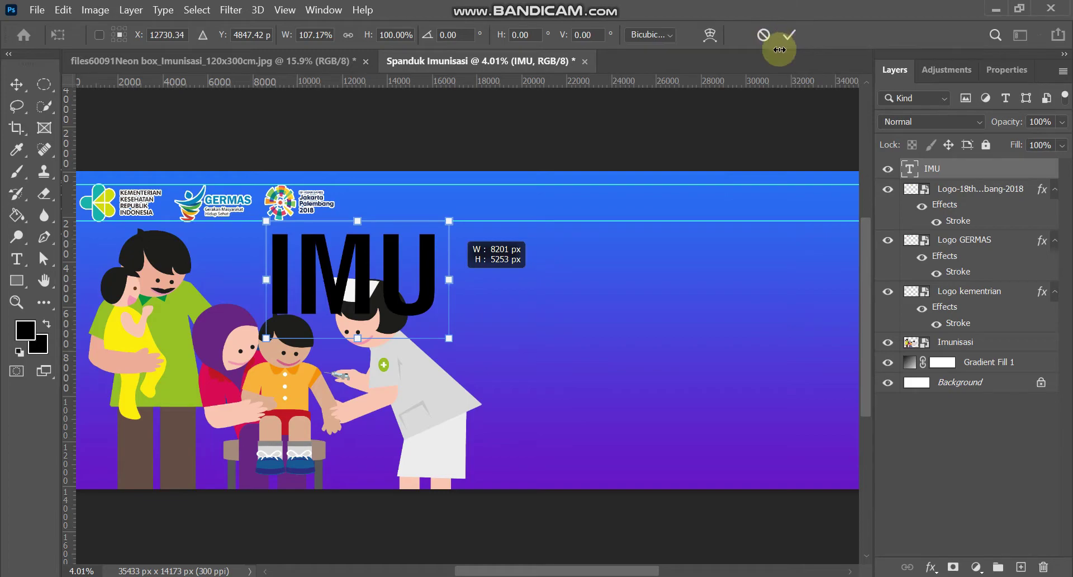
left_click(805, 44)
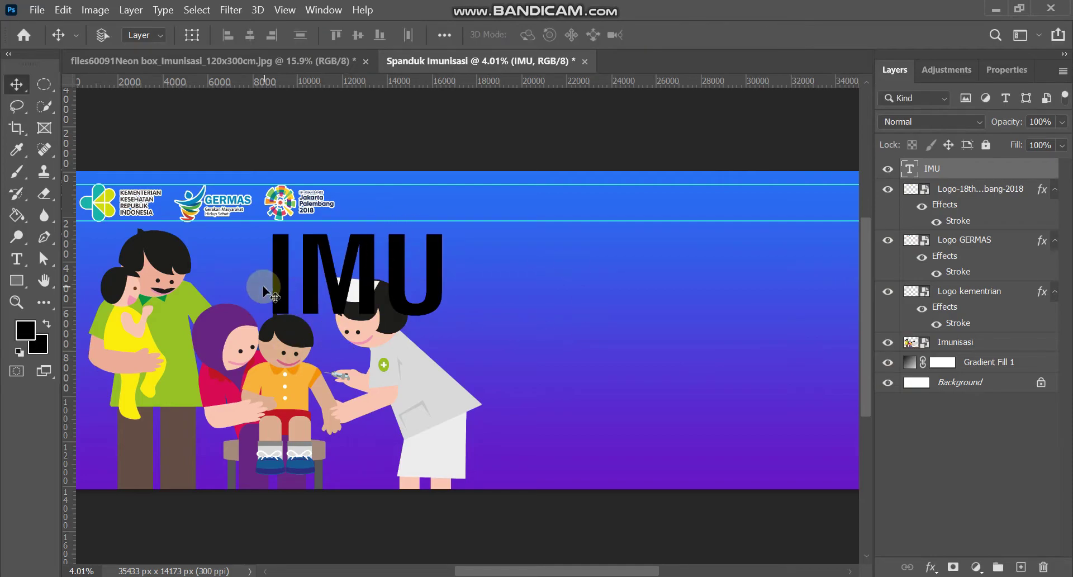
Change the IMU text colour to pure yellow #fcff00, then return to the Layers list.
left_click(932, 568)
left_click(905, 427)
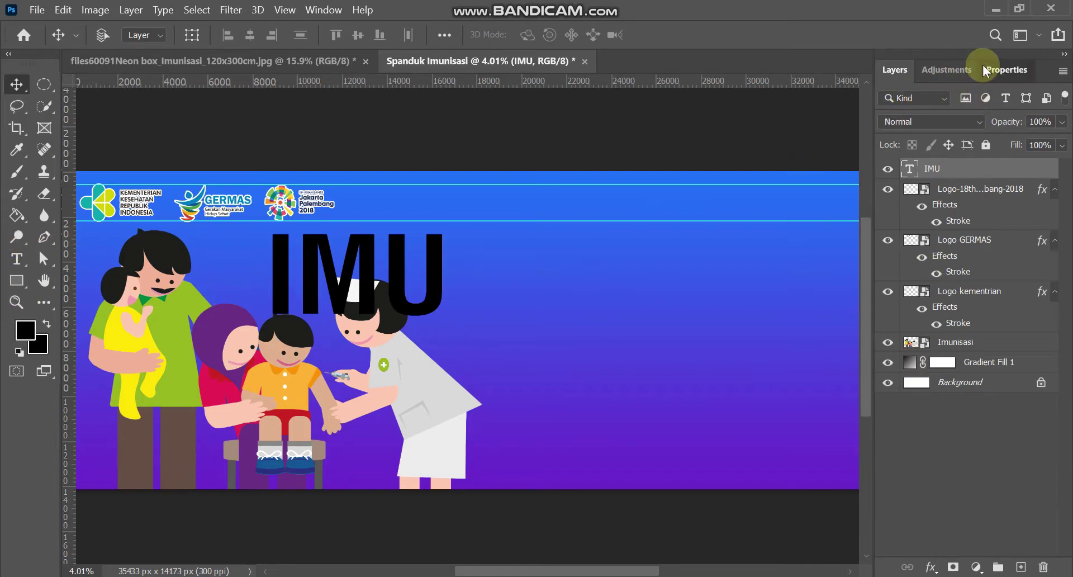
left_click(1006, 70)
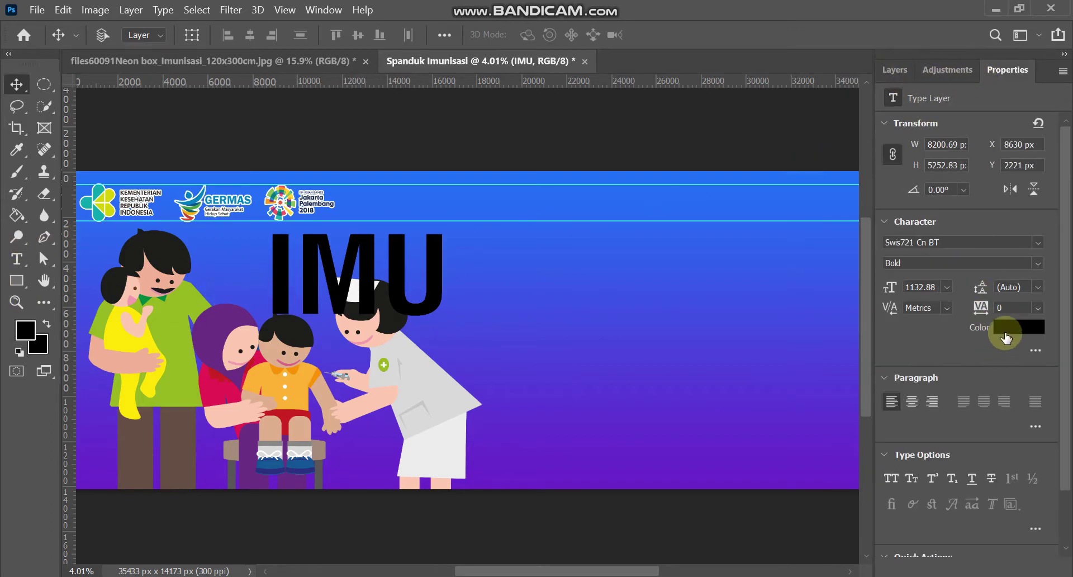
left_click(1006, 335)
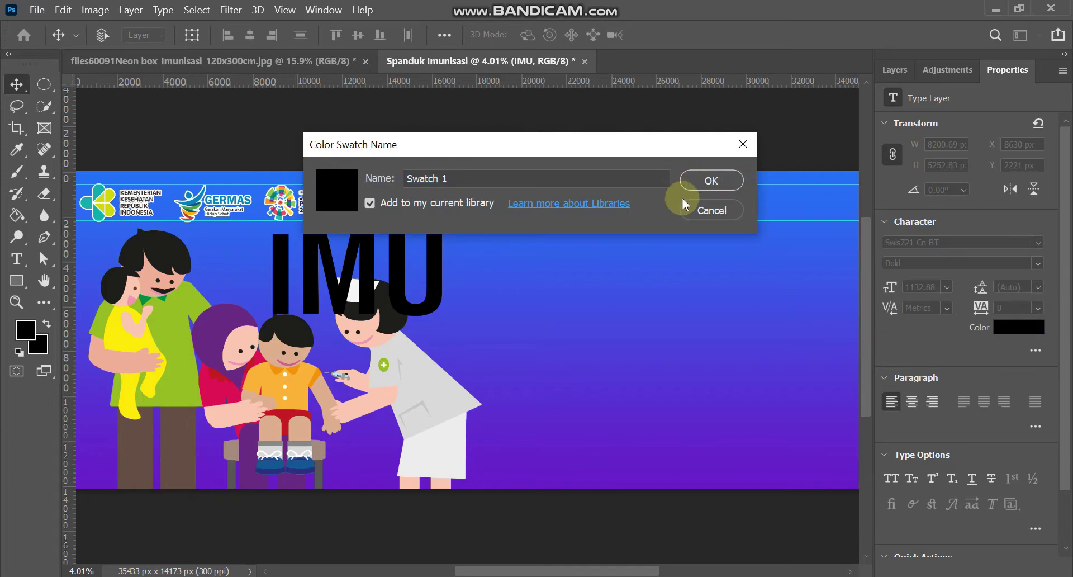
left_click(685, 207)
mouse_move(847, 357)
left_mouse_down()
mouse_move(856, 436)
mouse_move(873, 469)
left_mouse_up()
left_click_drag(839, 419, 853, 210)
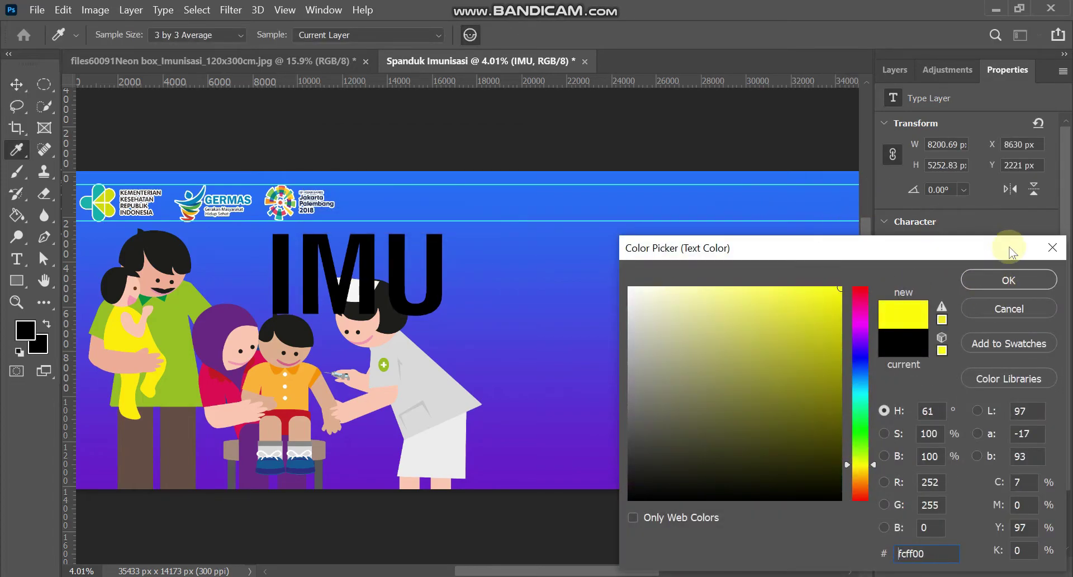
left_click(1006, 276)
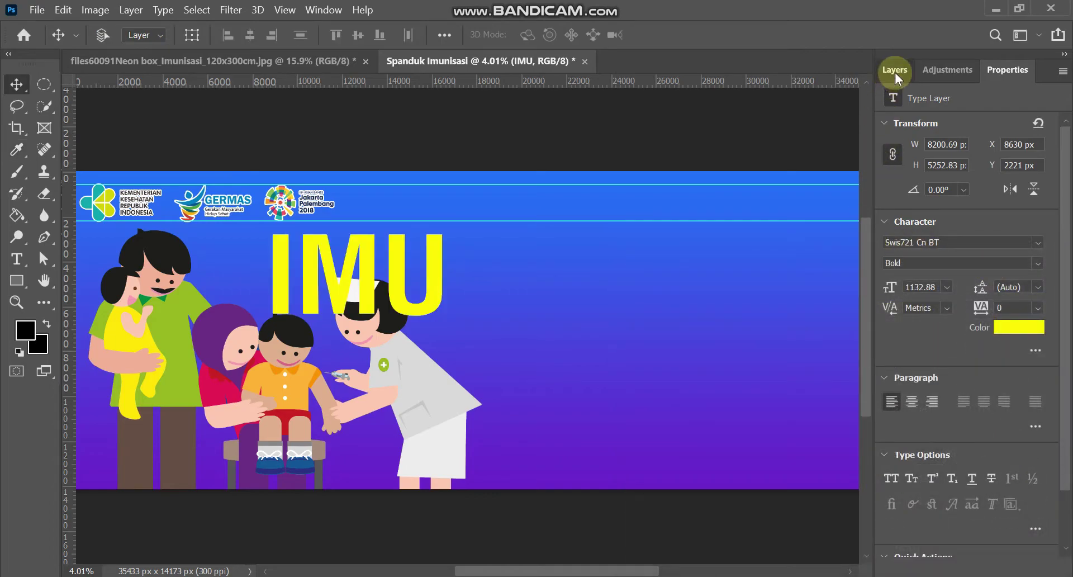
left_click(894, 70)
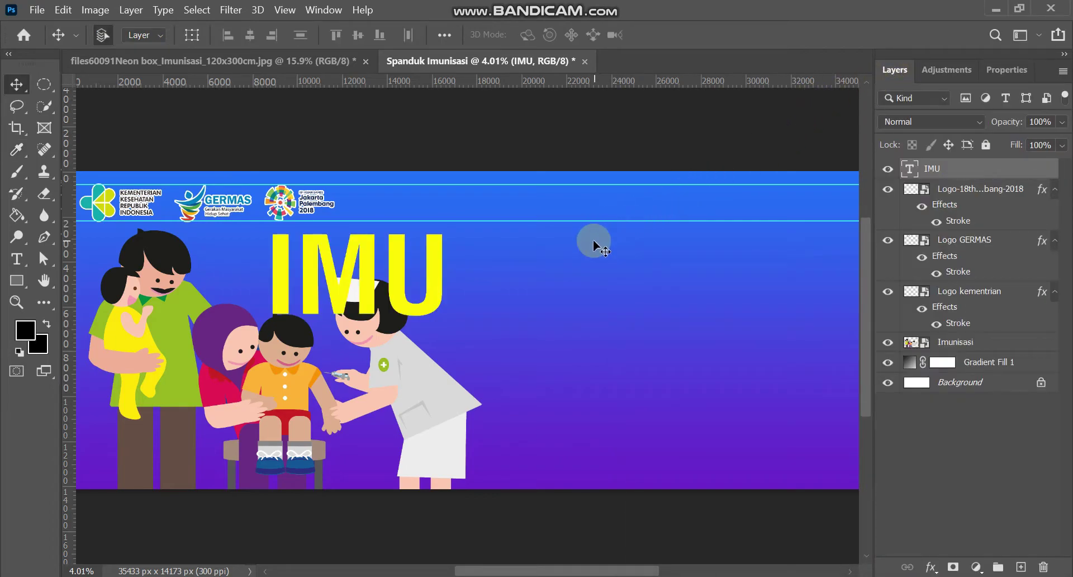
Scale IMU to 115.78% under the logos, then move the family illustration above it.
key("ctrl+t")
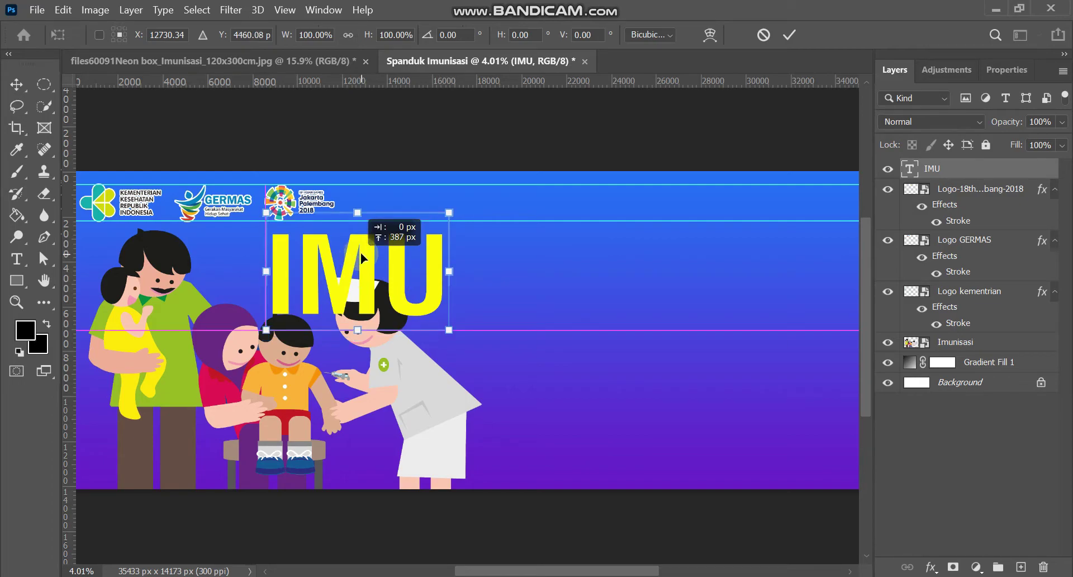
left_click_drag(362, 257, 364, 250)
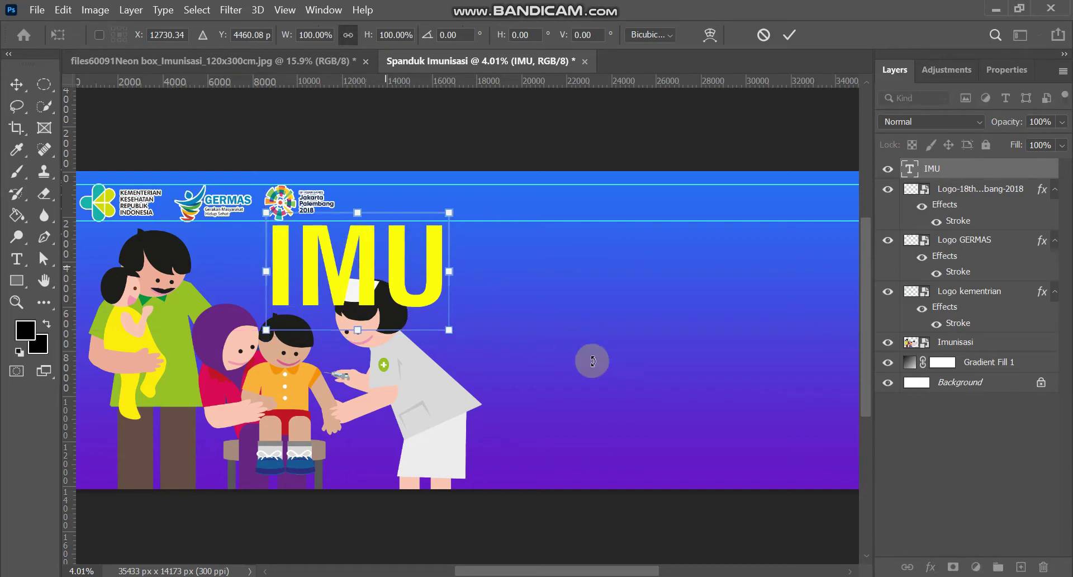
left_click_drag(449, 332, 474, 354)
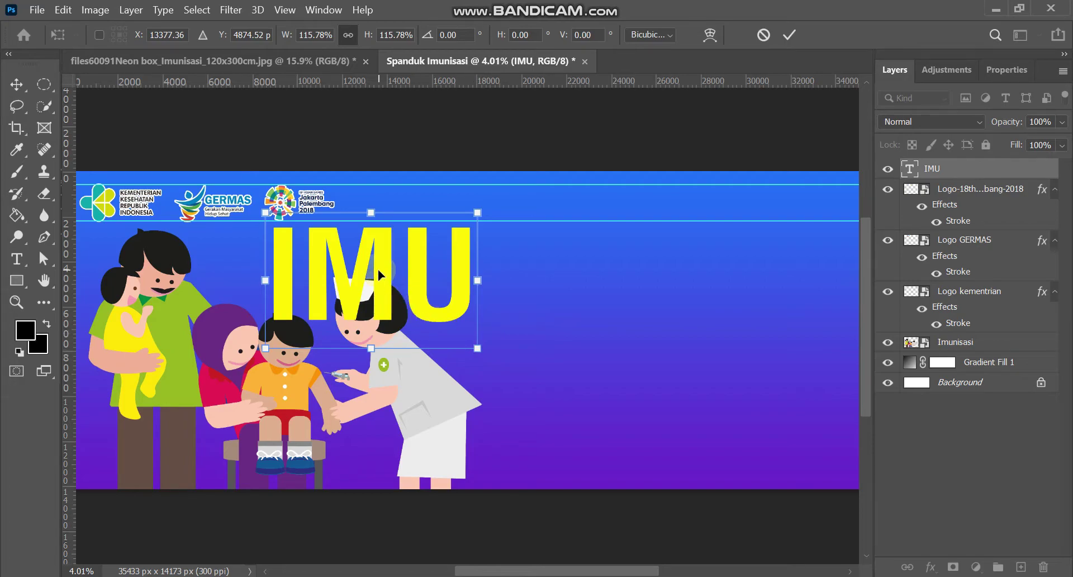
key("Left")
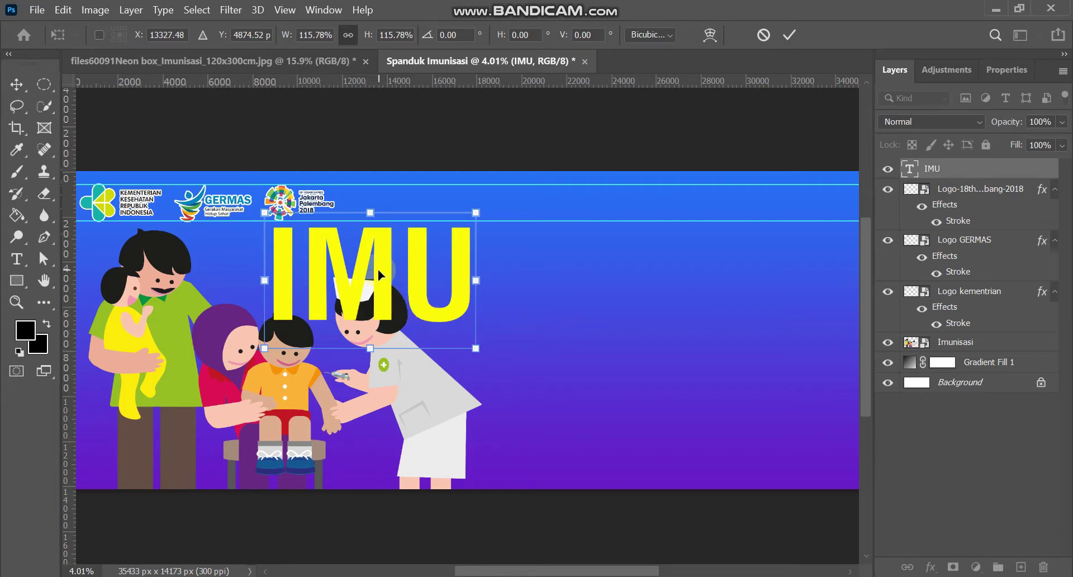
left_click_drag(379, 273, 370, 273)
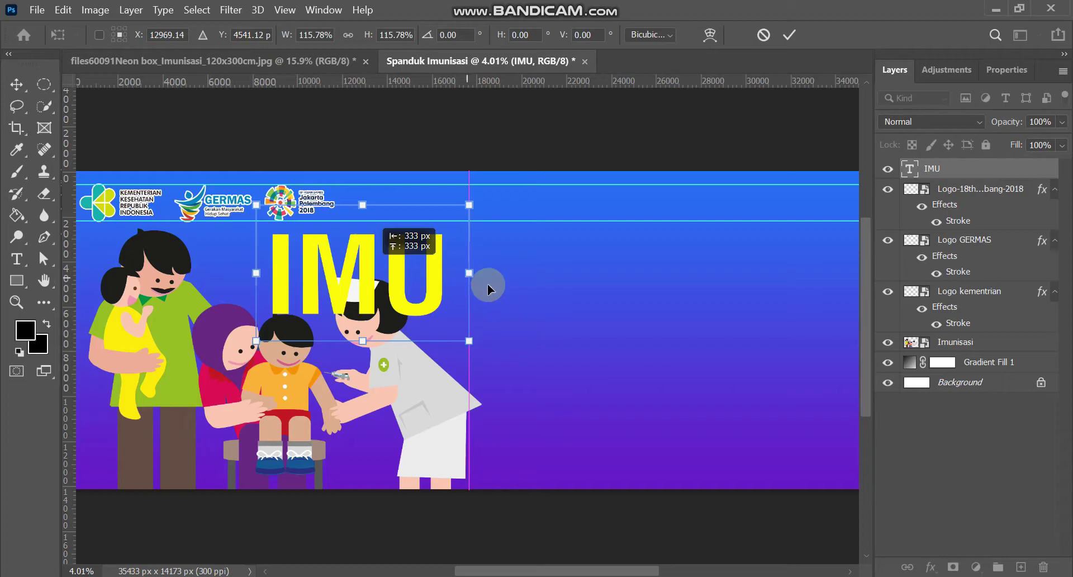
left_click_drag(468, 275, 467, 278)
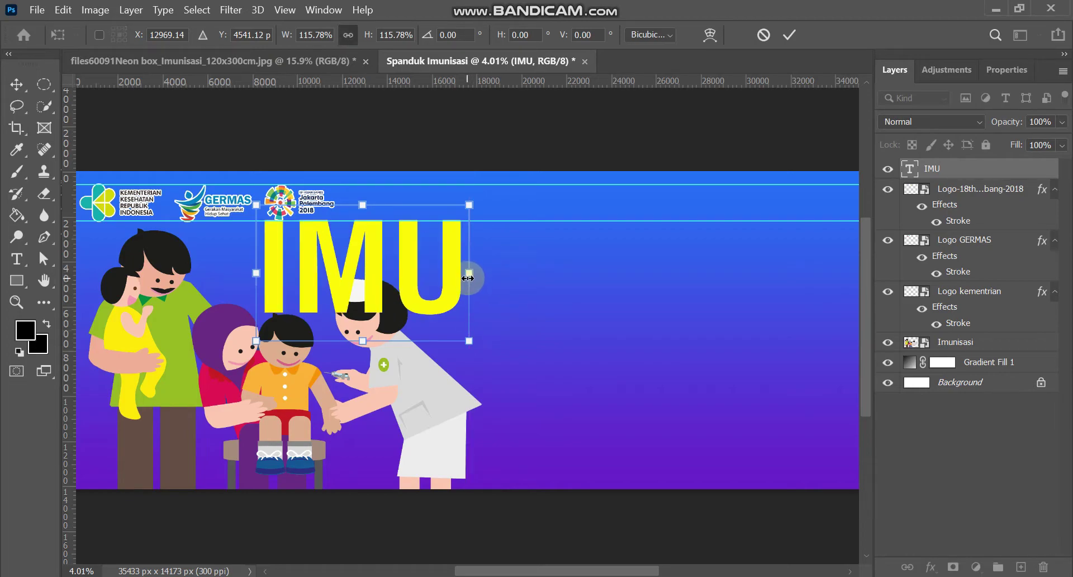
left_click(407, 260)
left_click_drag(410, 265, 412, 281)
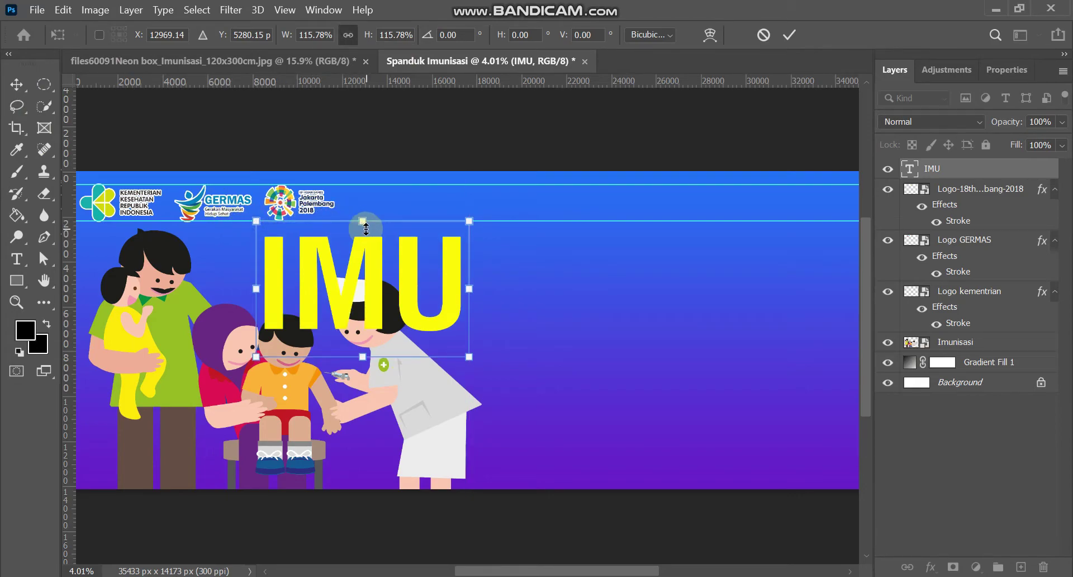
left_click_drag(366, 229, 369, 229)
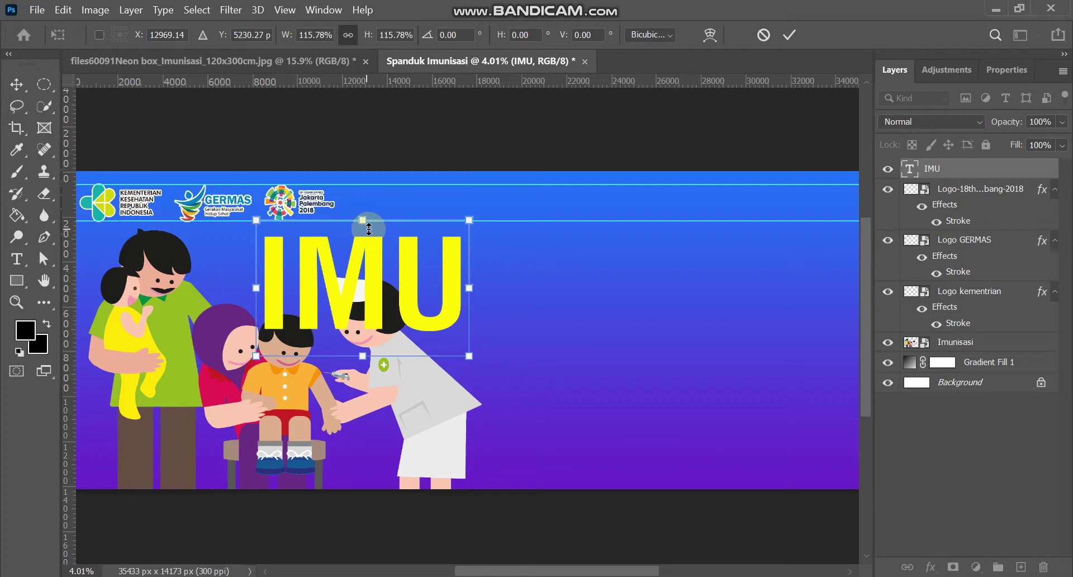
left_click(791, 34)
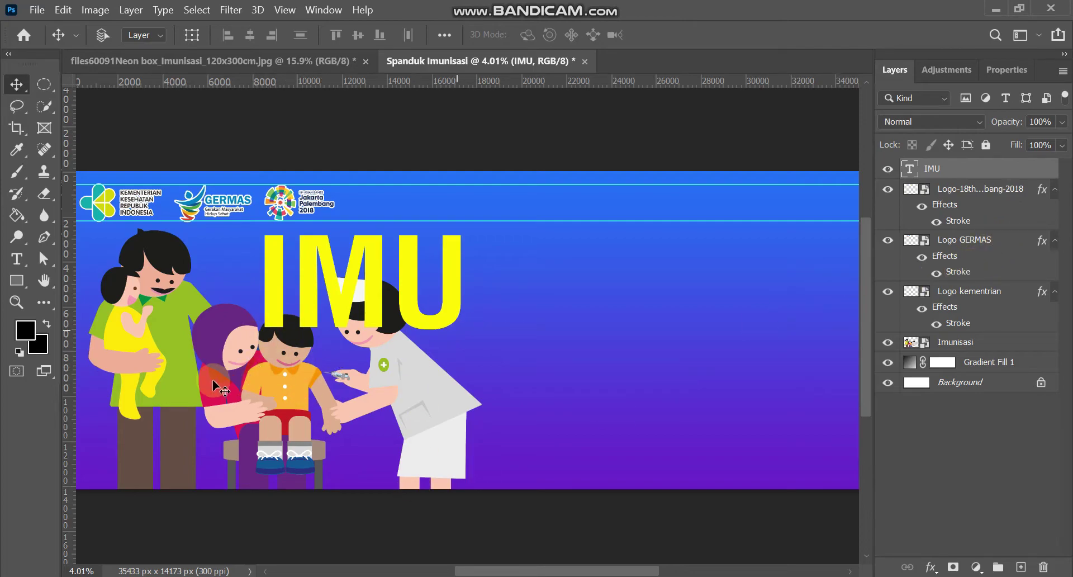
left_click_drag(982, 342, 986, 166)
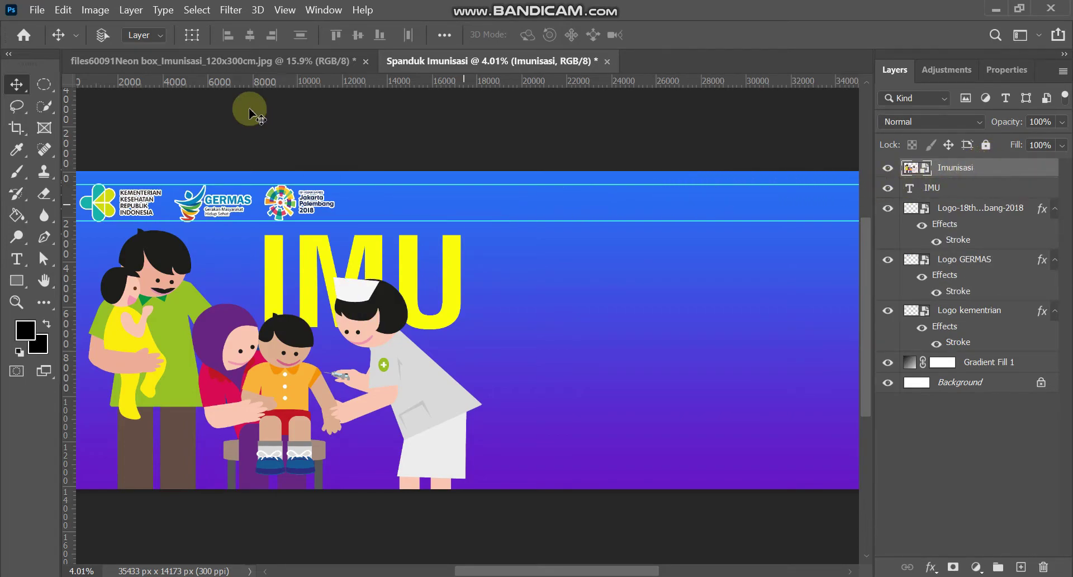
Change the IMU headline's font to Impact Regular and commit the edit.
left_click(270, 56)
left_click(442, 57)
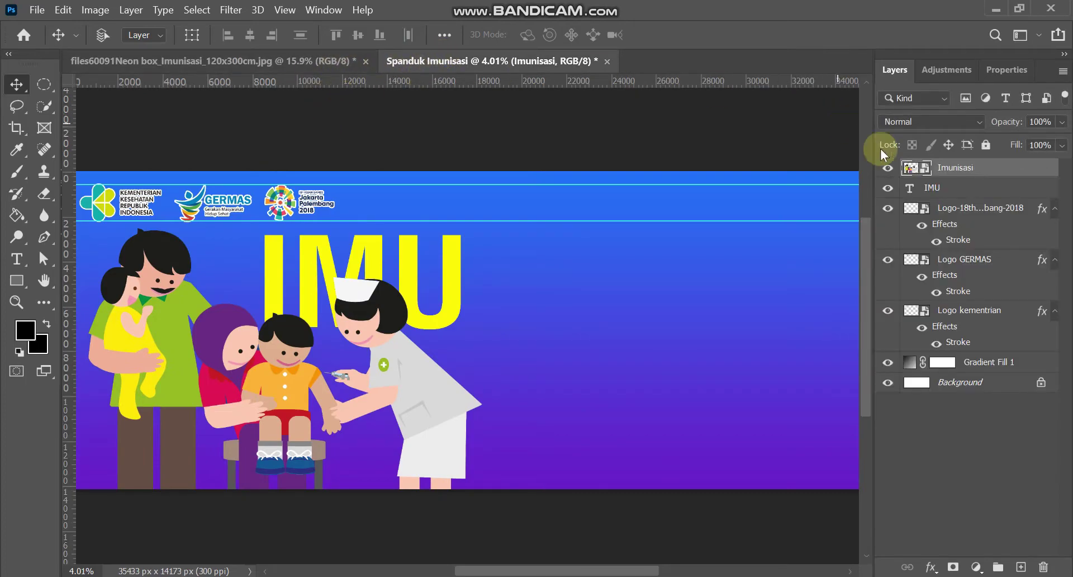
left_click(957, 188)
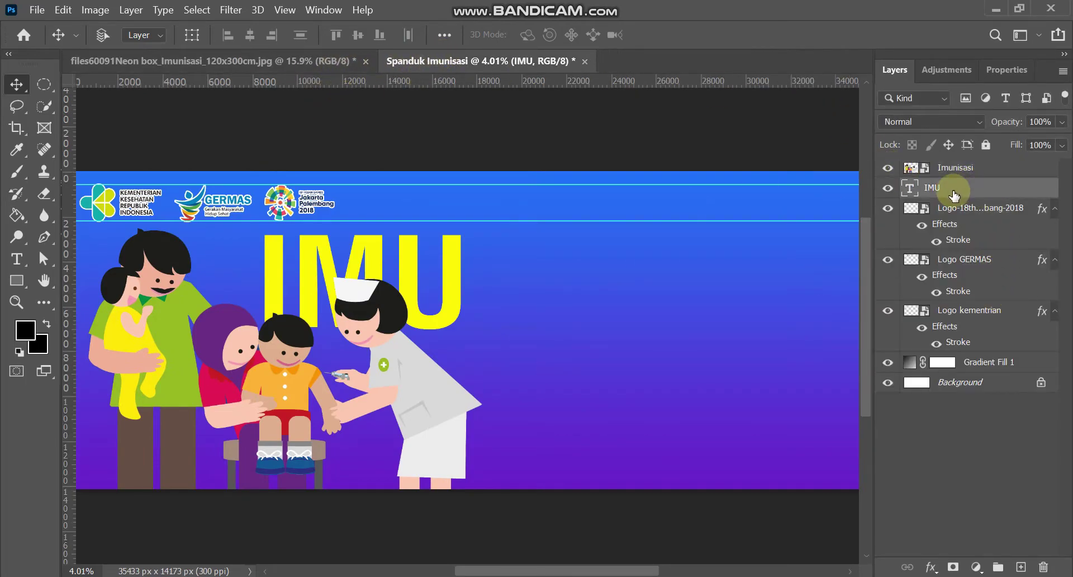
double_click(445, 267)
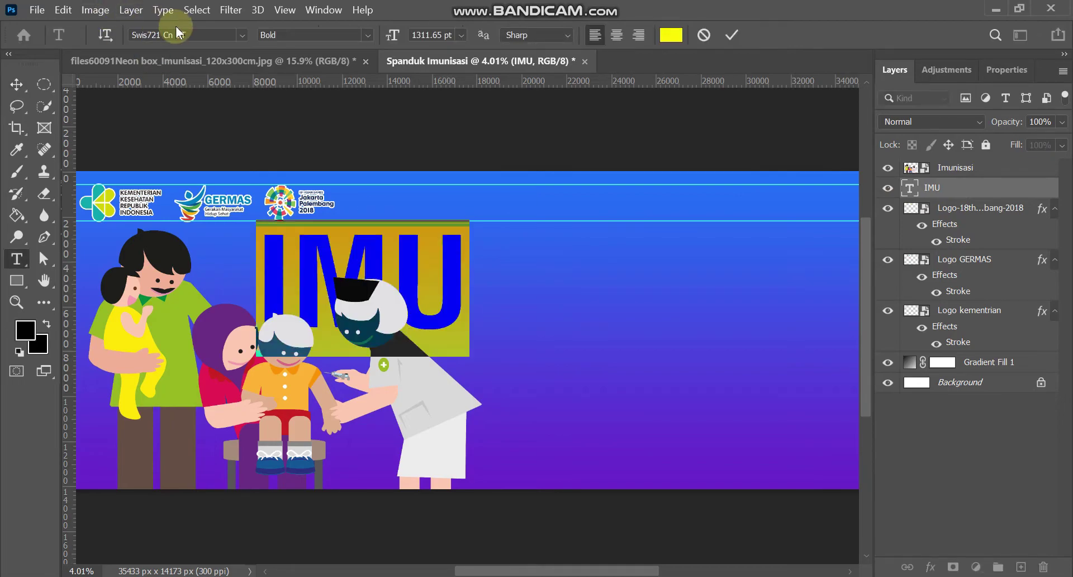
left_click(190, 33)
type("IM")
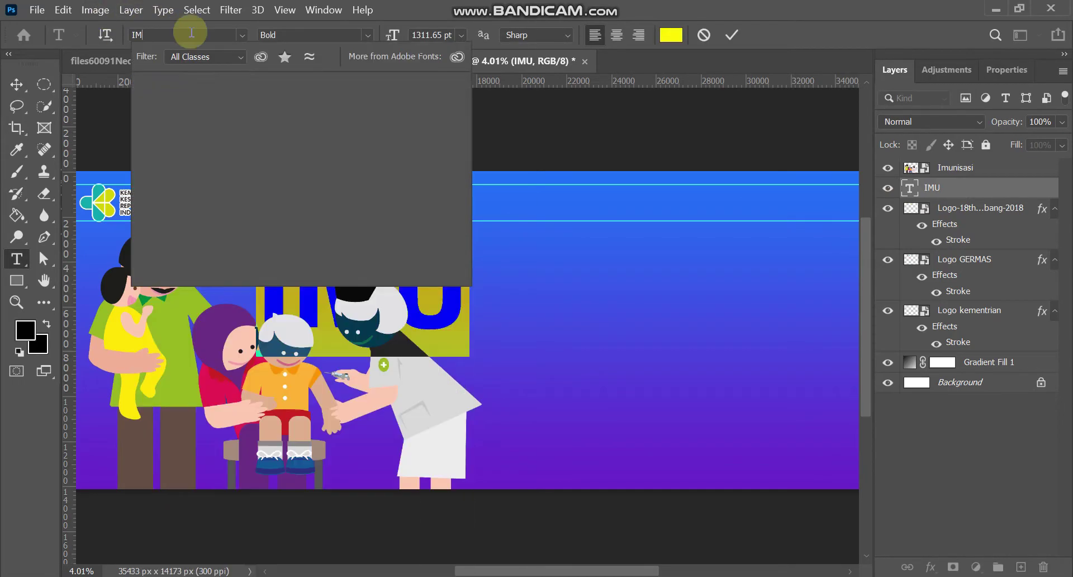
type("PAC")
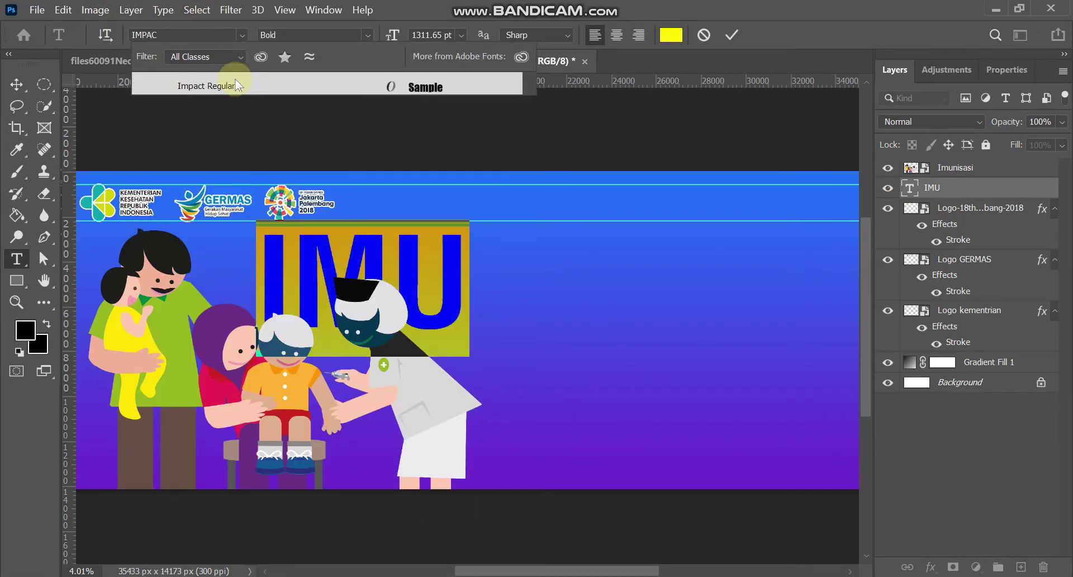
left_click(236, 82)
left_click(732, 35)
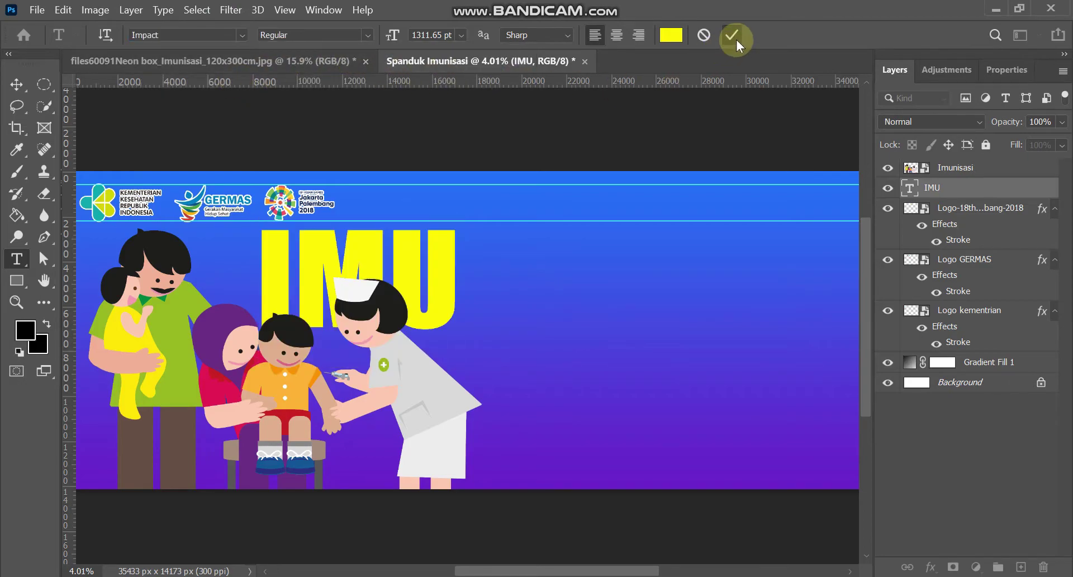
Widen the IMU headline slightly with a free transform.
key("v")
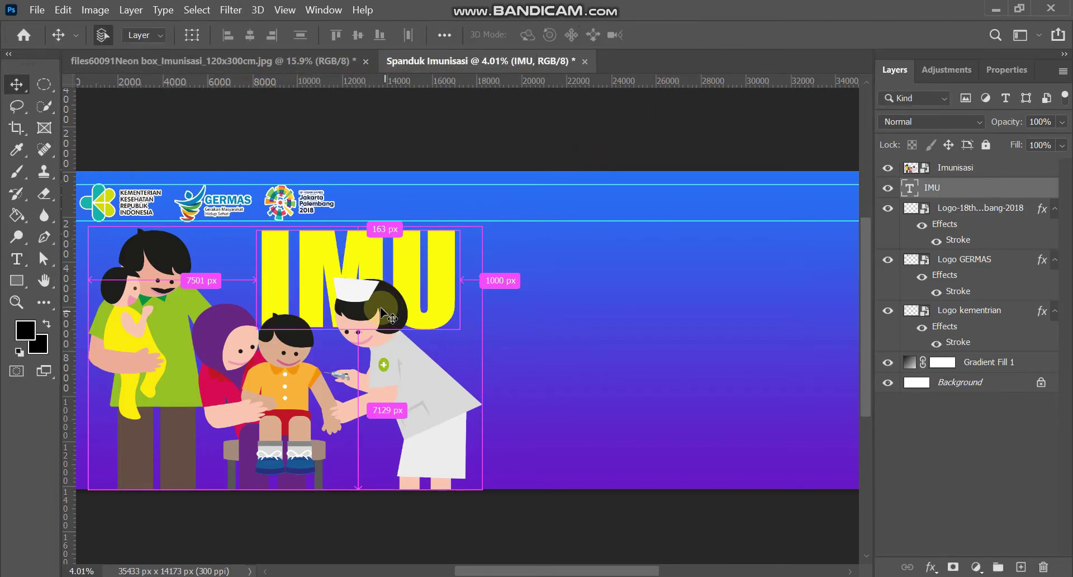
key("ctrl+t")
left_click_drag(473, 296, 483, 296)
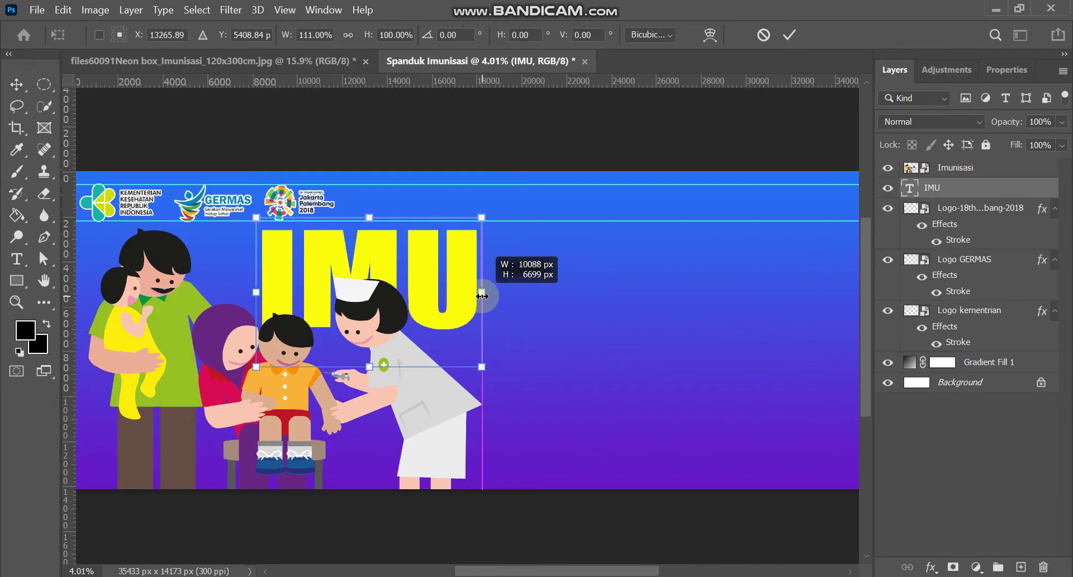
left_click(790, 37)
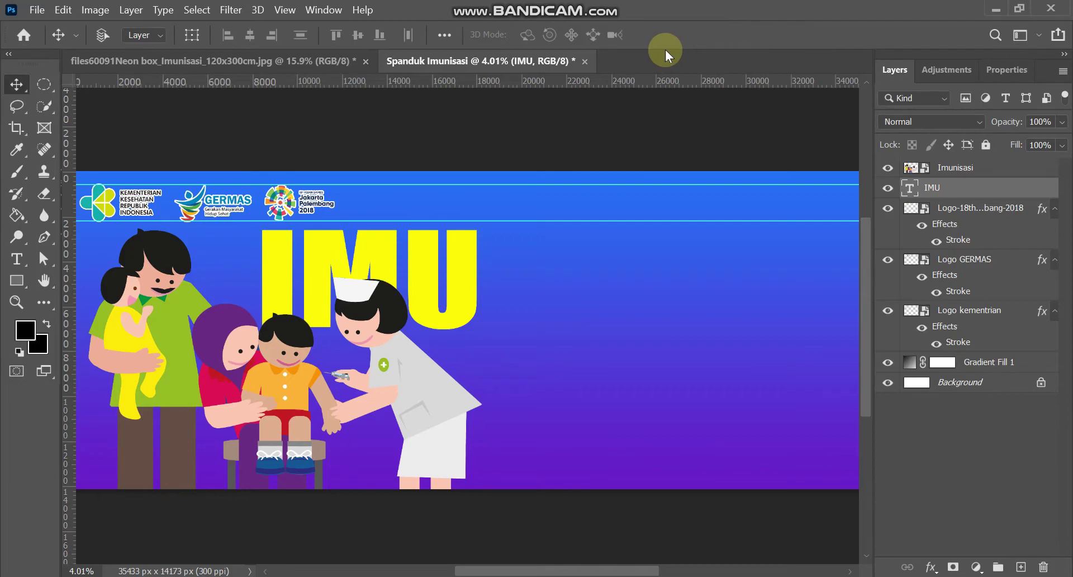
Stretch the IMU headline taller to about 105% height.
key("ctrl+t")
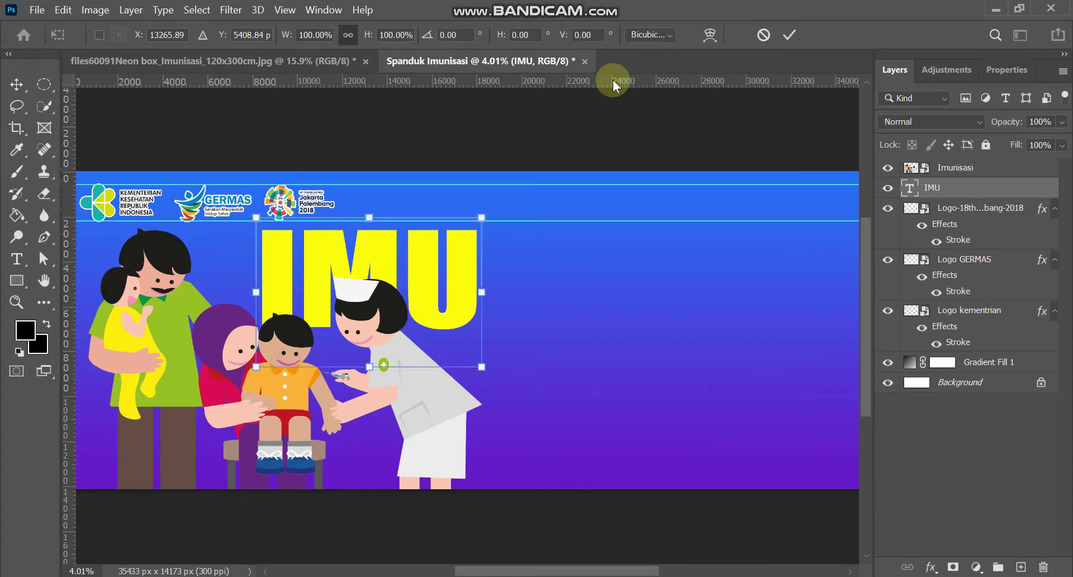
left_click_drag(369, 367, 367, 374)
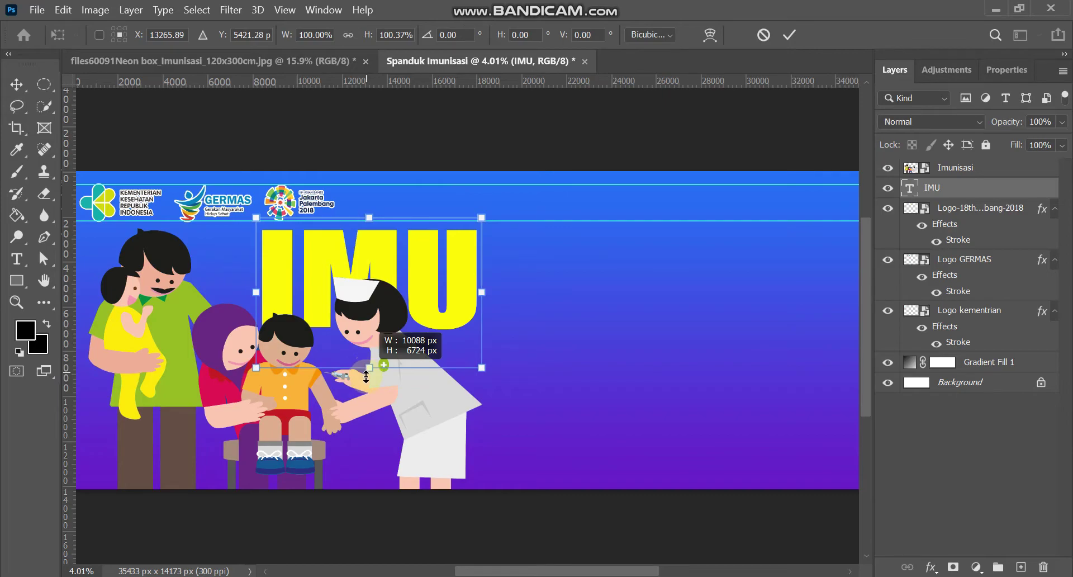
left_click_drag(366, 378, 366, 385)
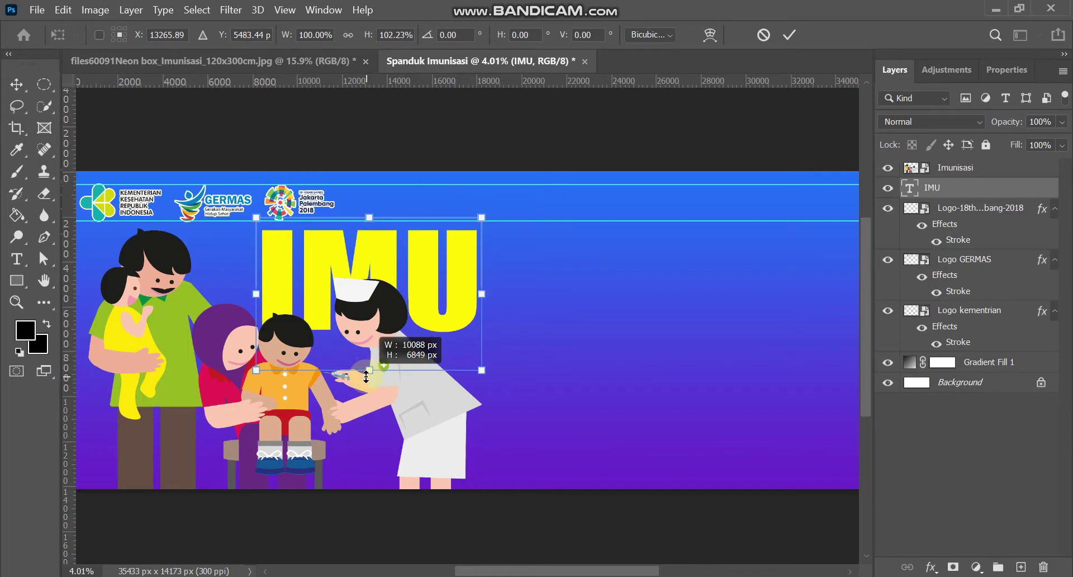
left_click(790, 40)
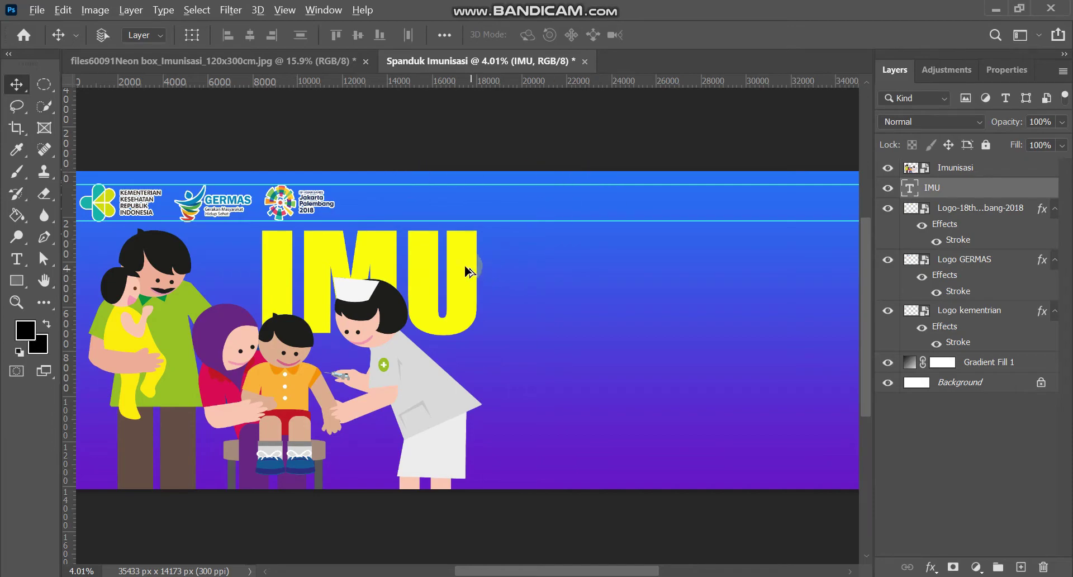
Place a copy of the IMU text beside it and change the copy to NASI.
left_click_drag(418, 270, 643, 268)
double_click(500, 259)
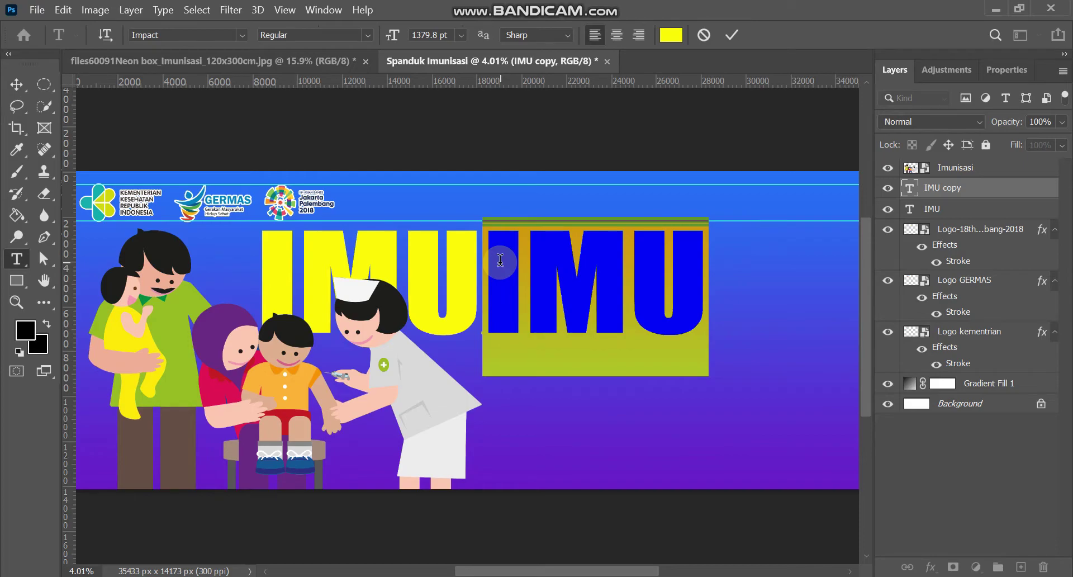
type("NASI")
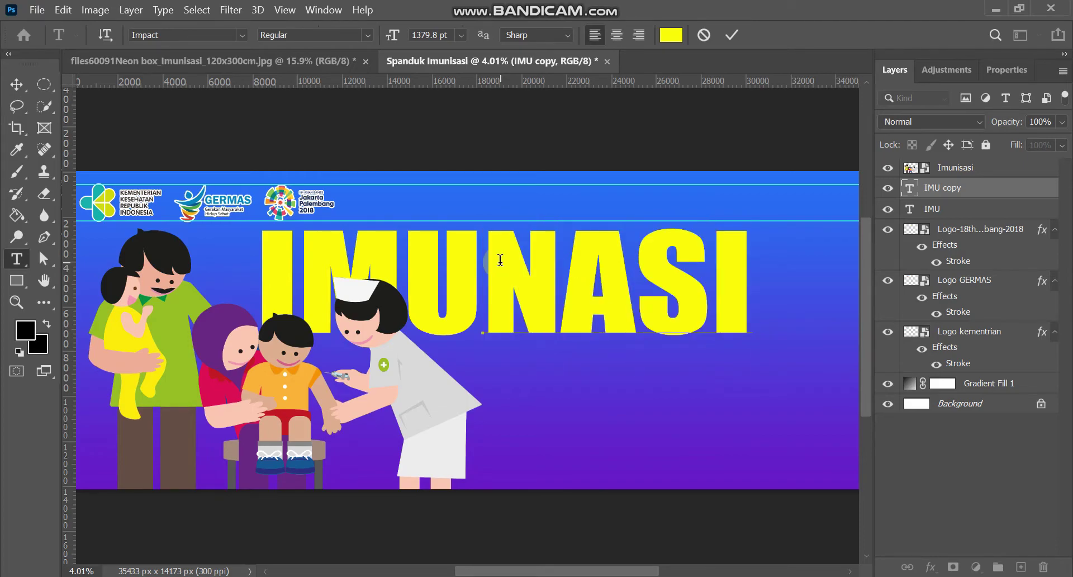
key("ctrl+a")
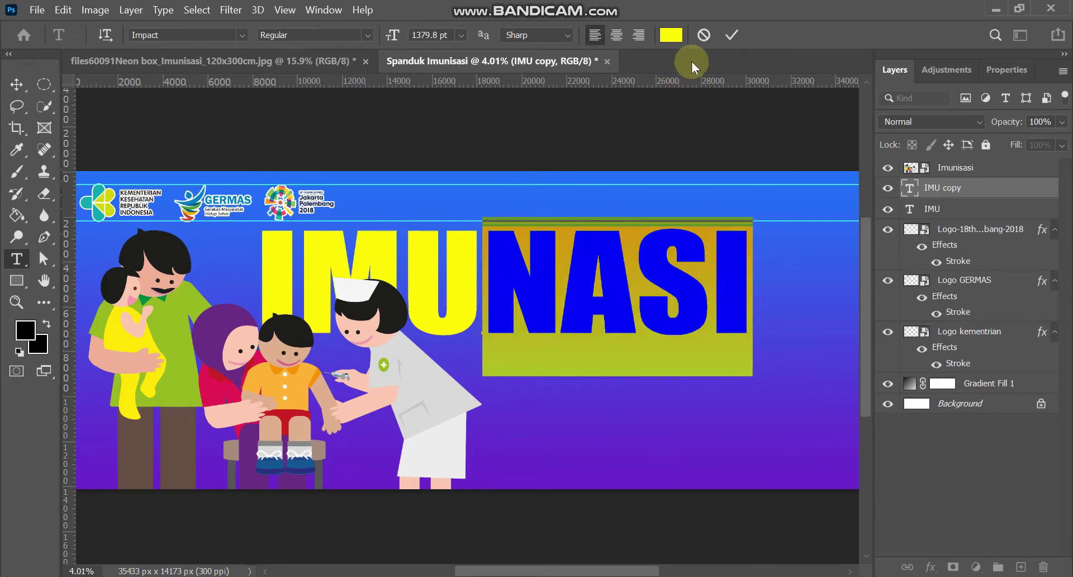
left_click(731, 34)
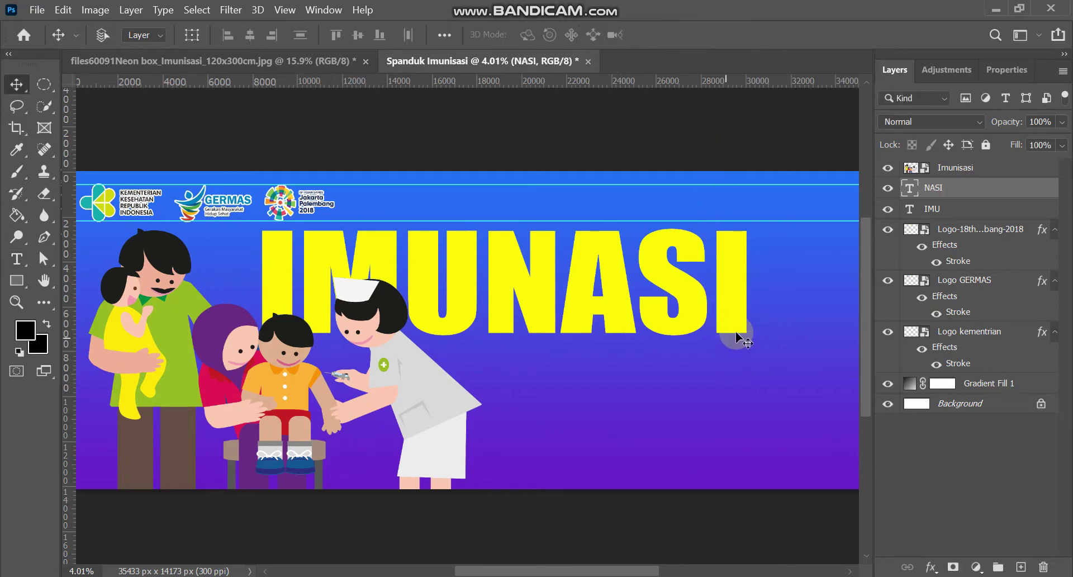
Scale NASI down to about 74% and move it beside the tall IMU.
key("ctrl+t")
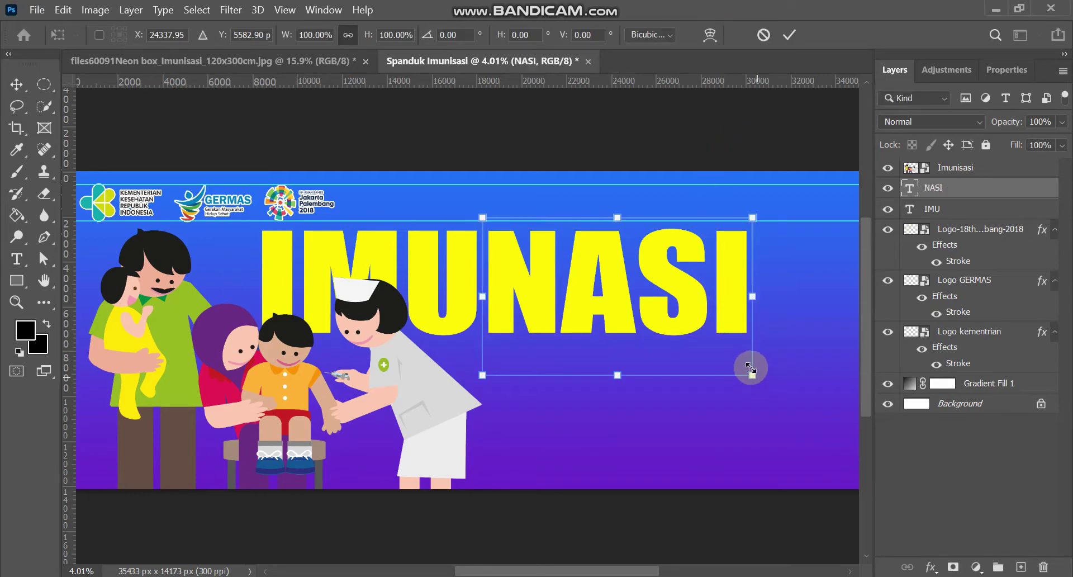
left_click_drag(751, 368, 698, 315)
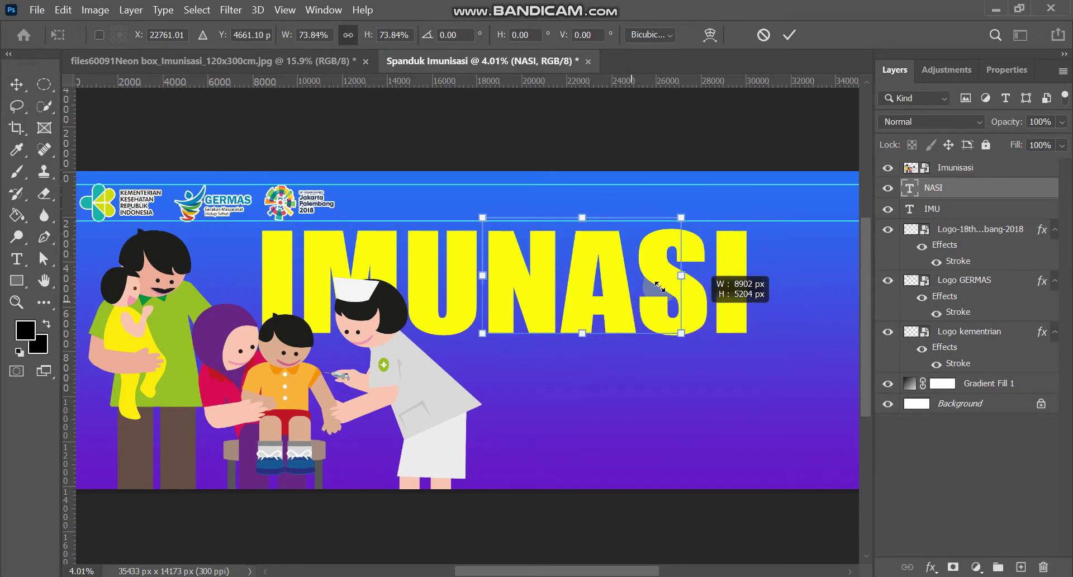
left_click(790, 35)
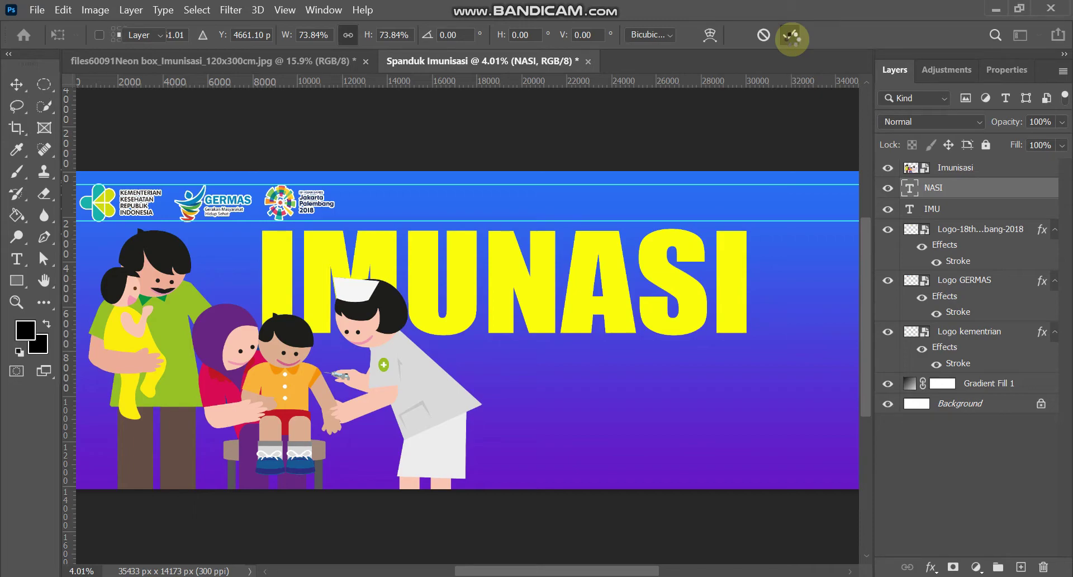
left_click(790, 35)
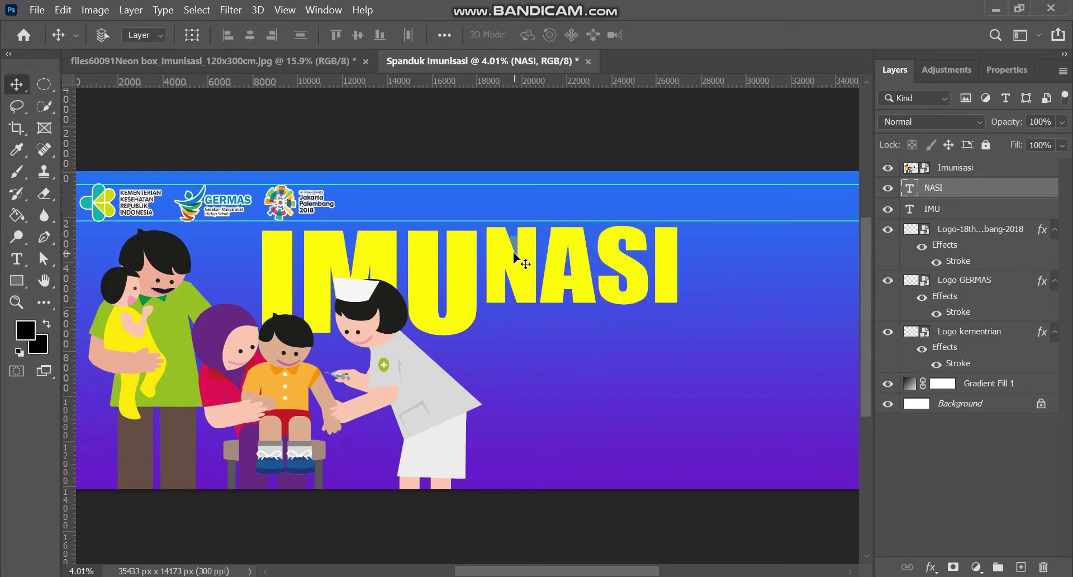
left_click_drag(515, 253, 522, 263)
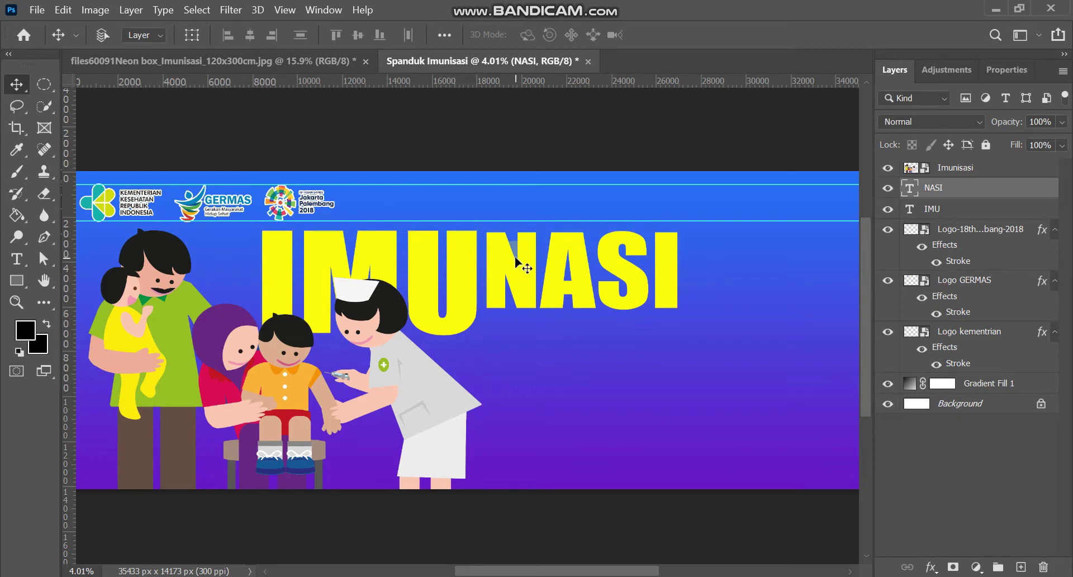
Fit the banner to the window and compare it with the reference design.
key("ctrl+minus")
key("ctrl+0")
left_click(288, 60)
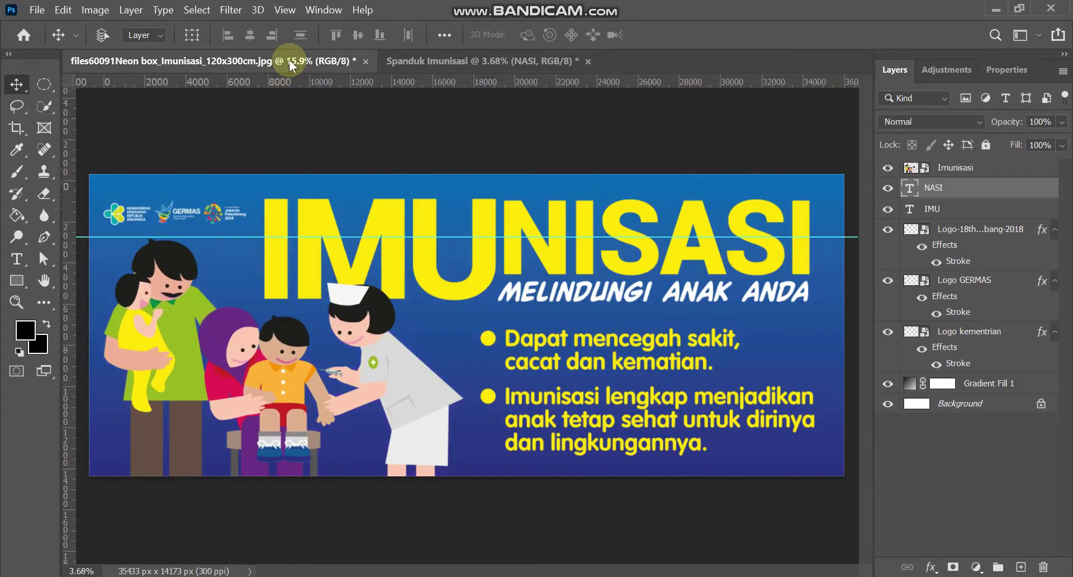
left_click(433, 63)
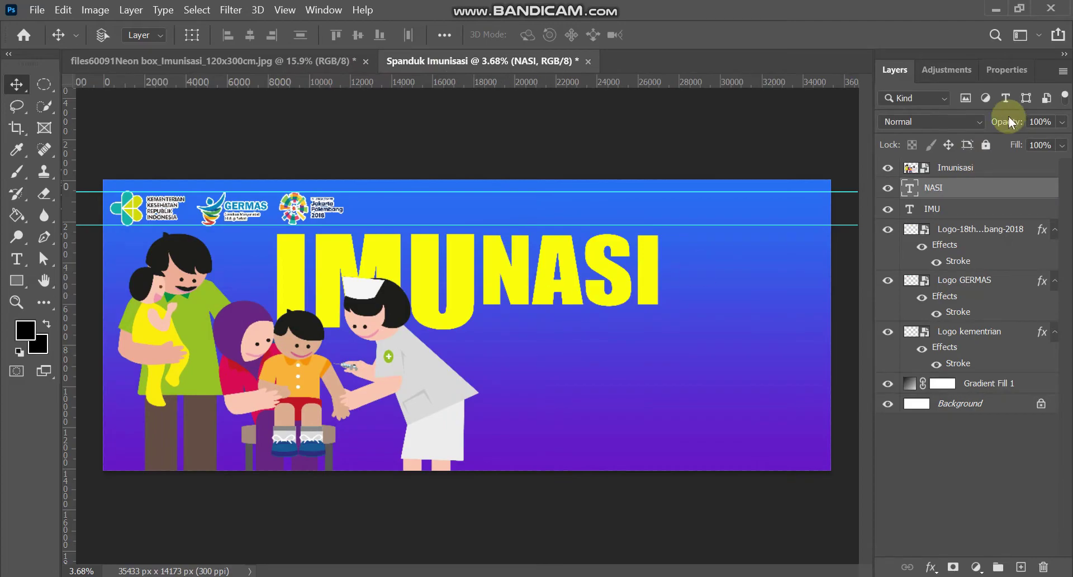
left_click(330, 61)
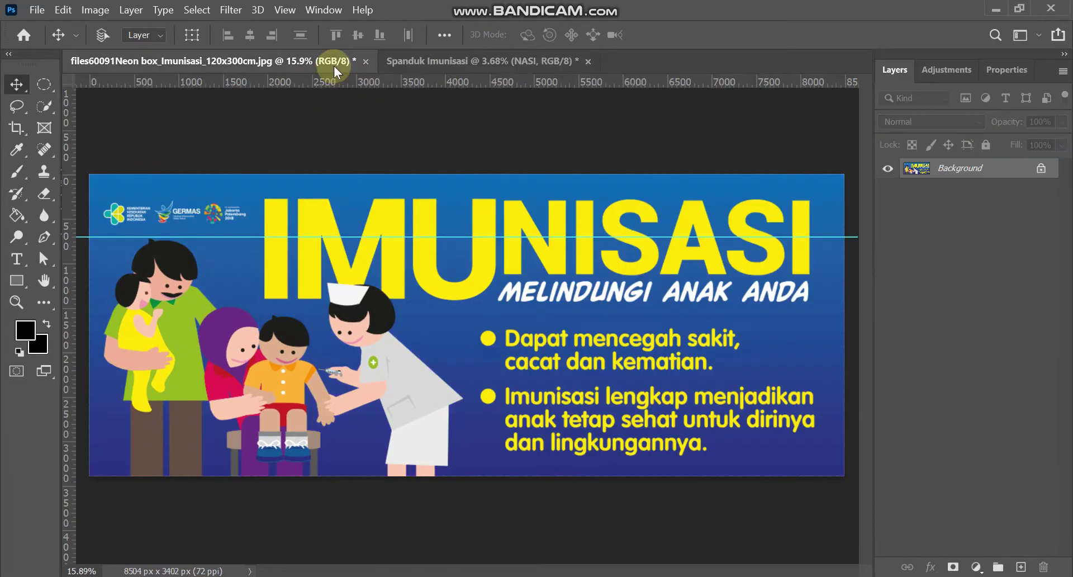
left_click(503, 61)
Insert 'IS' after the N so the smaller word reads NISASI.
double_click(548, 279)
left_click(538, 277)
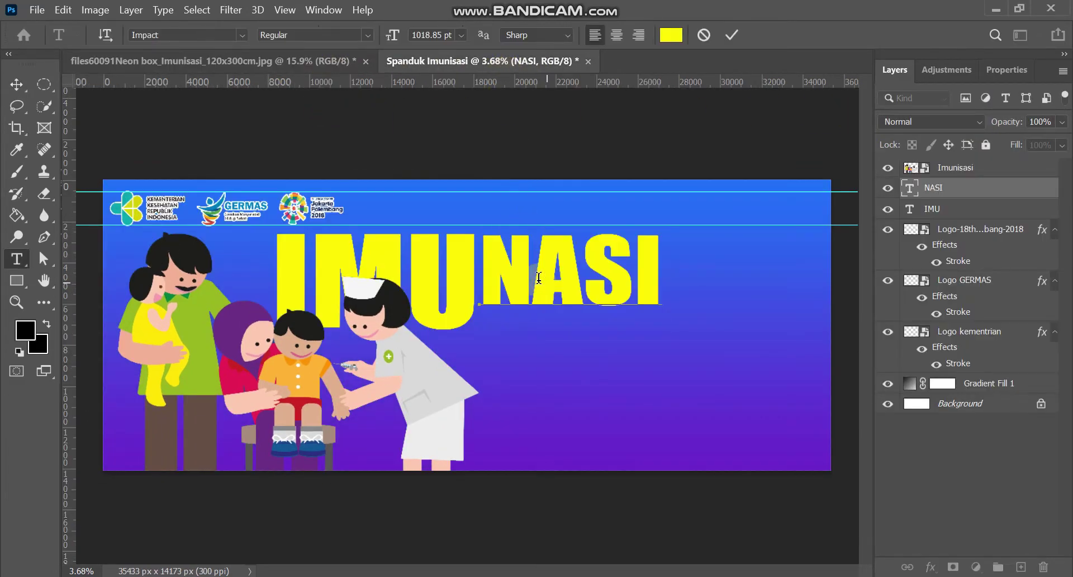
type("I")
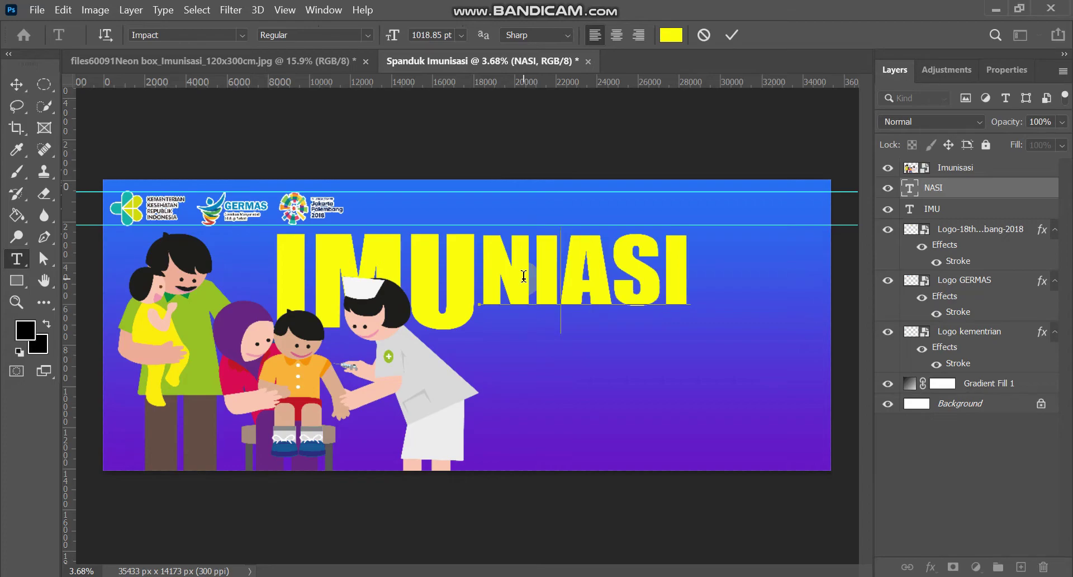
type("S")
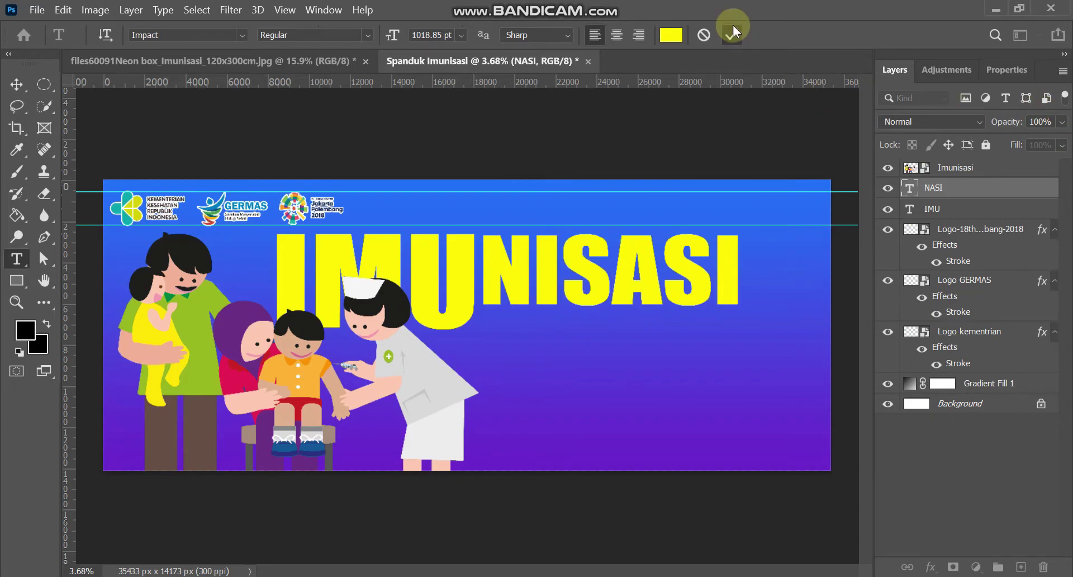
left_click(732, 35)
Set the NISASI text's letter spacing to 50 in Properties.
key("v")
left_click(1006, 71)
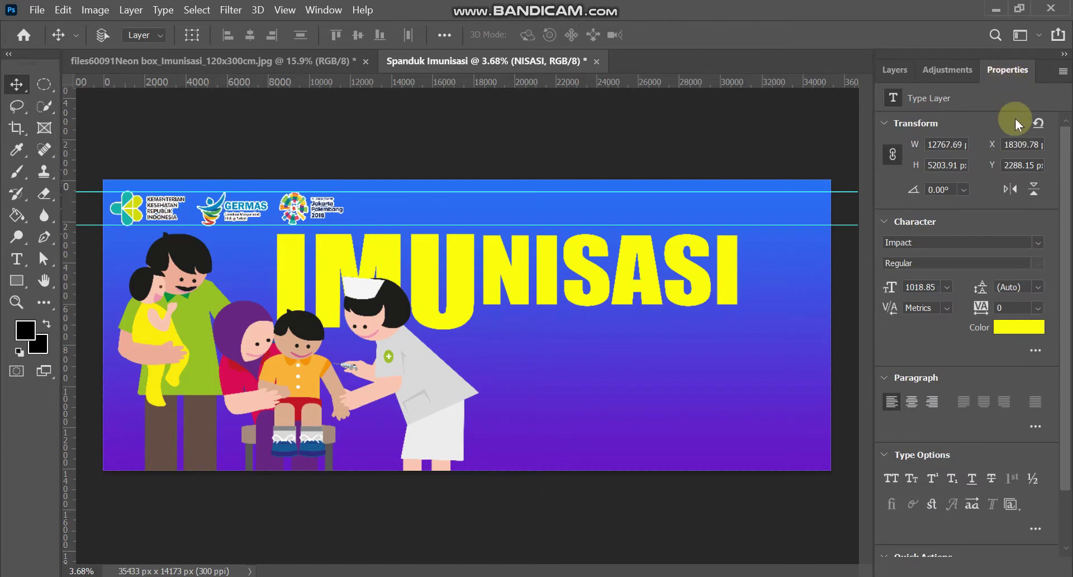
left_click(1040, 309)
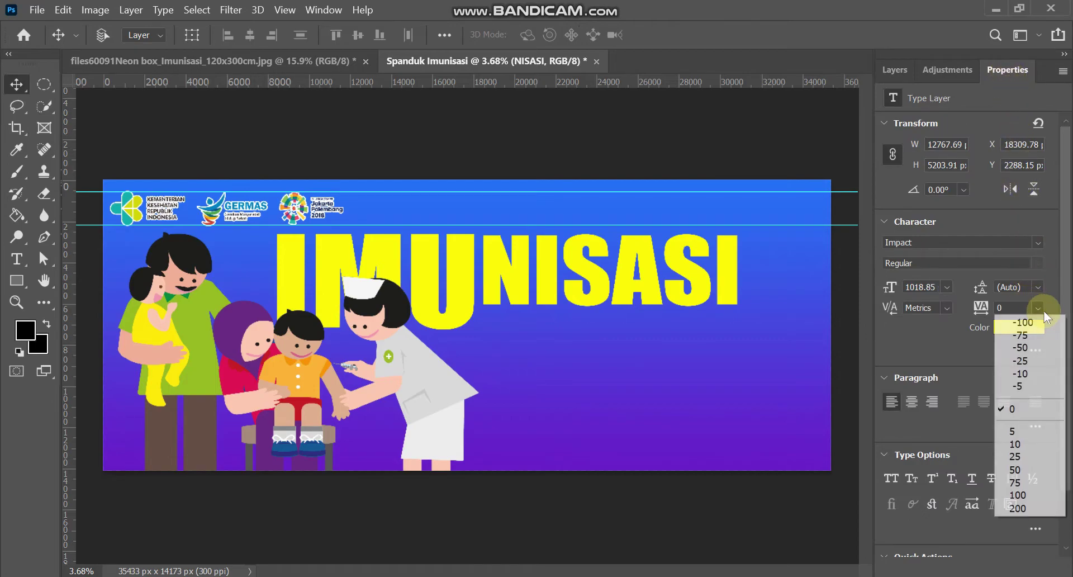
left_click(1023, 444)
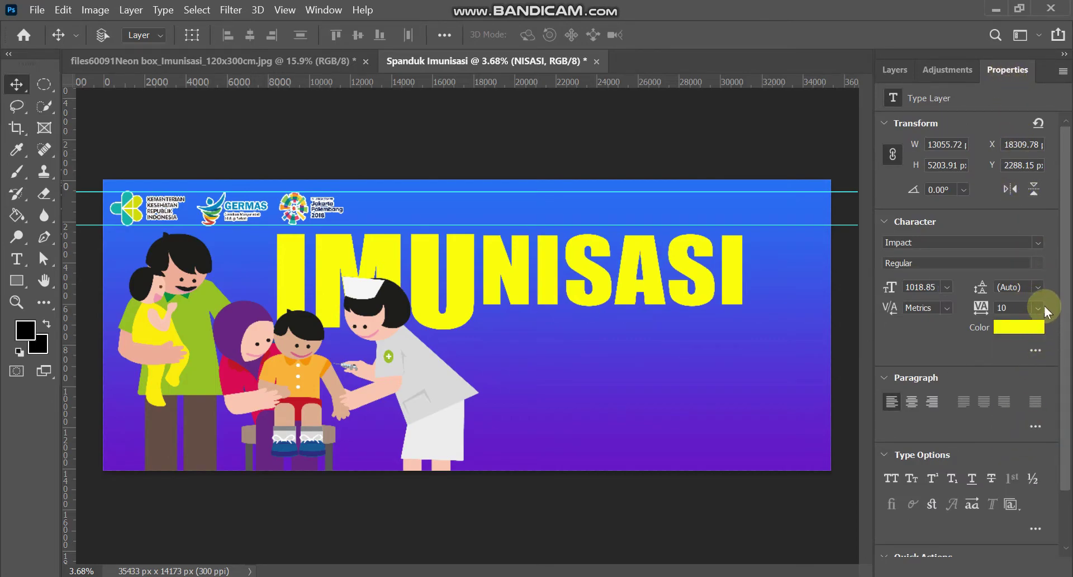
left_click(1038, 308)
left_click(1029, 454)
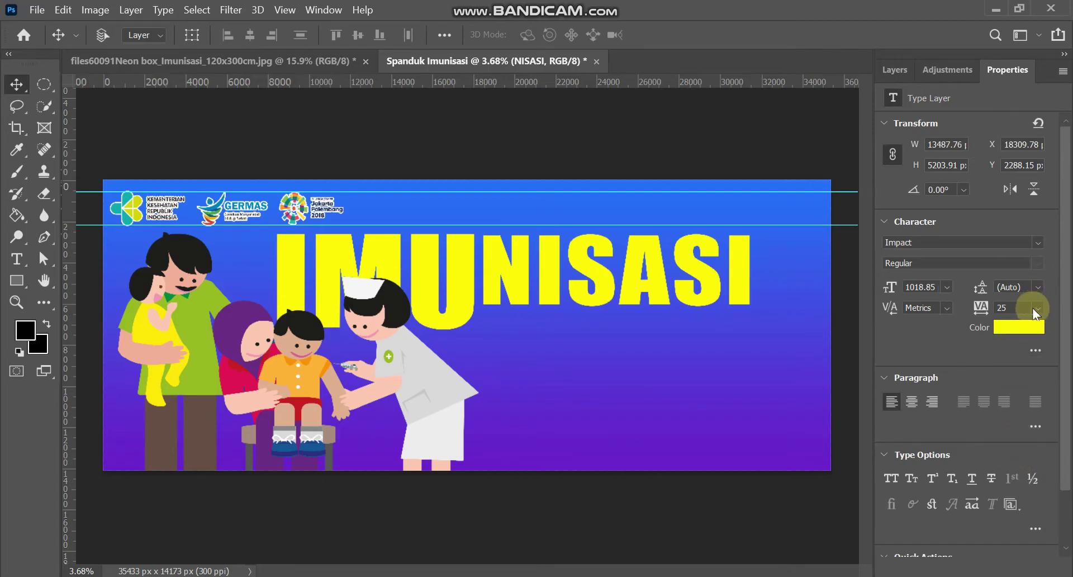
left_click(1034, 307)
left_click(1014, 472)
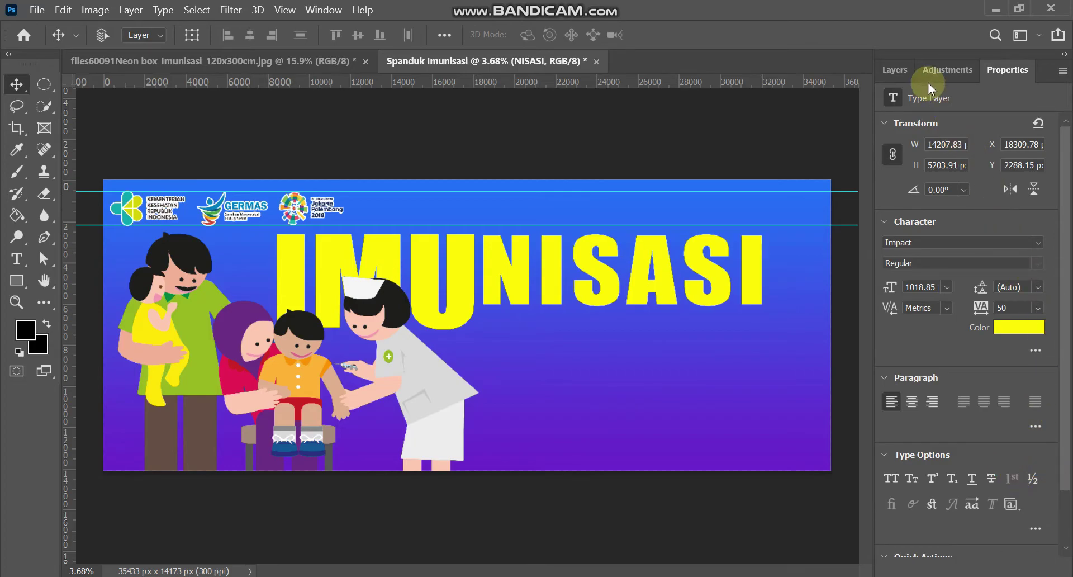
Set the IMU text's letter spacing to 50 as well.
left_click(947, 69)
left_click(895, 70)
left_click(933, 208)
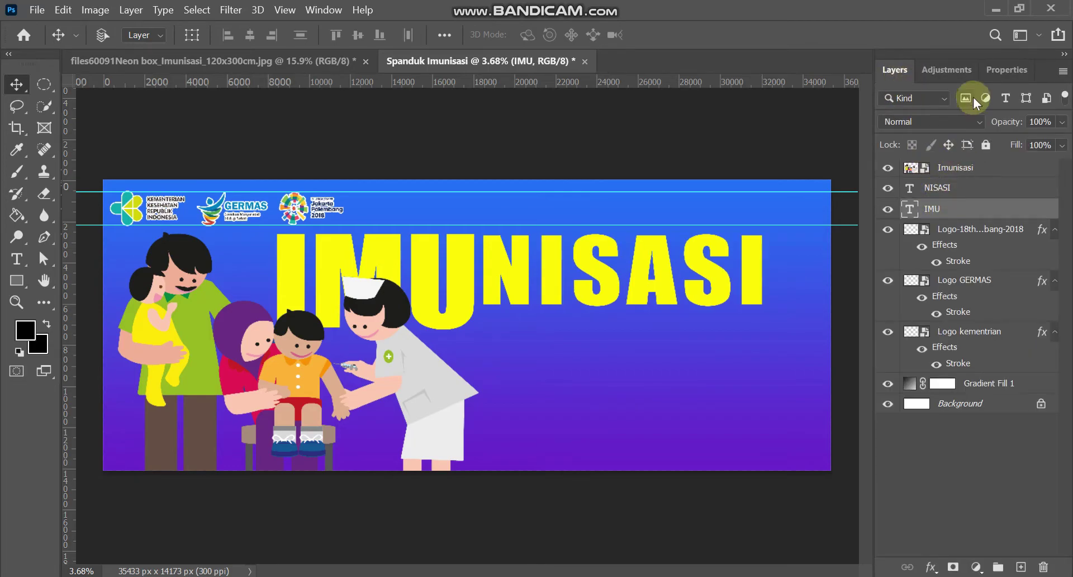
left_click(998, 72)
left_click(1035, 307)
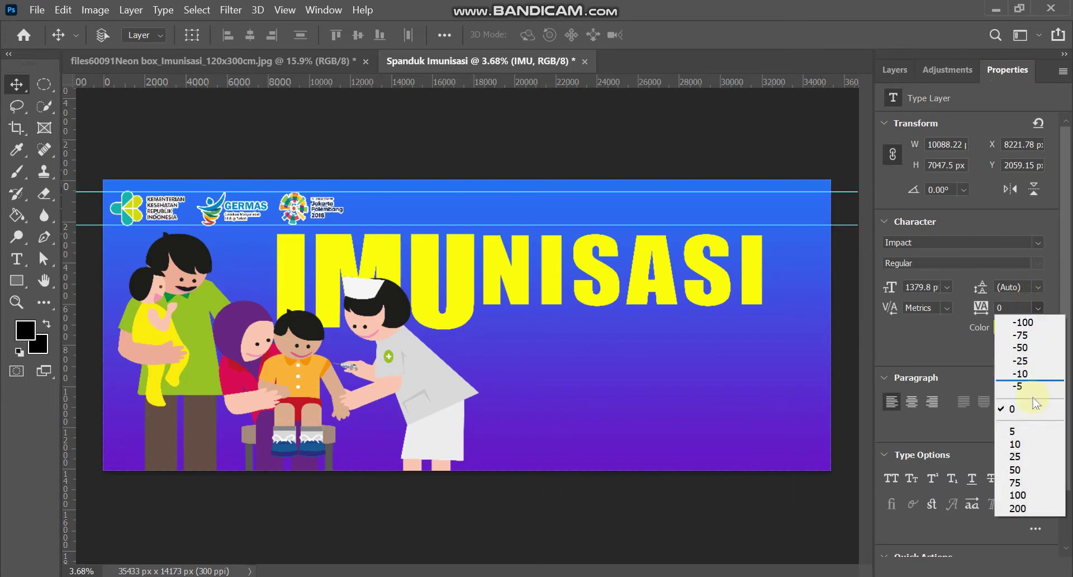
left_click(1019, 455)
left_click(625, 311)
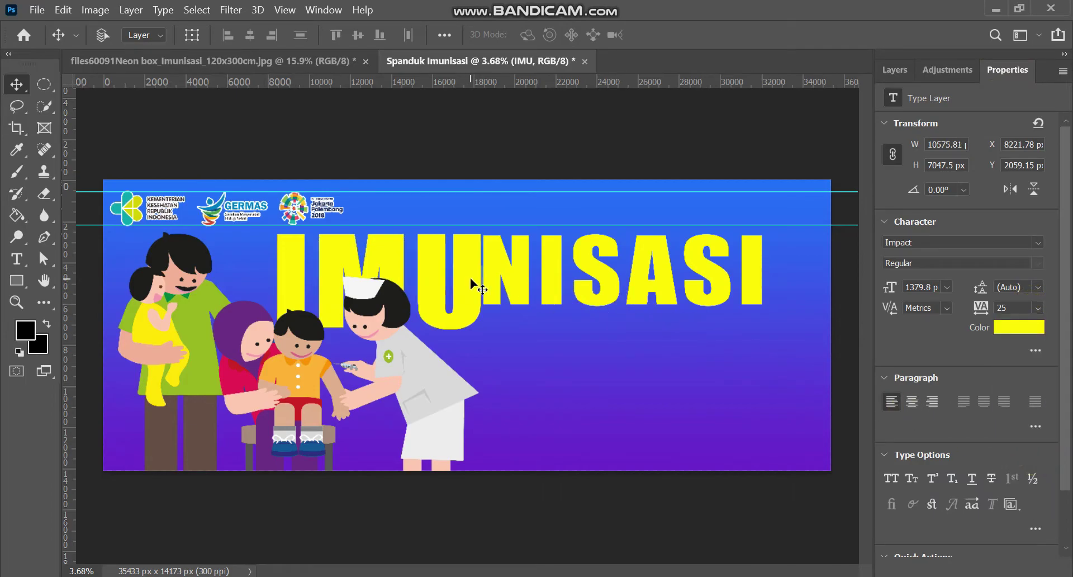
left_click(1034, 309)
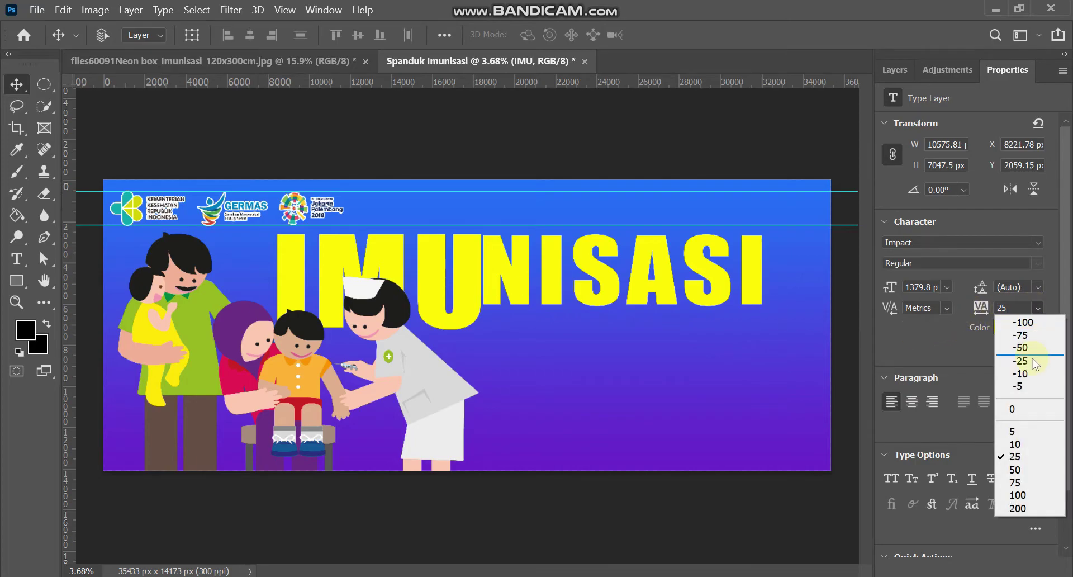
left_click(1019, 470)
left_click(773, 415)
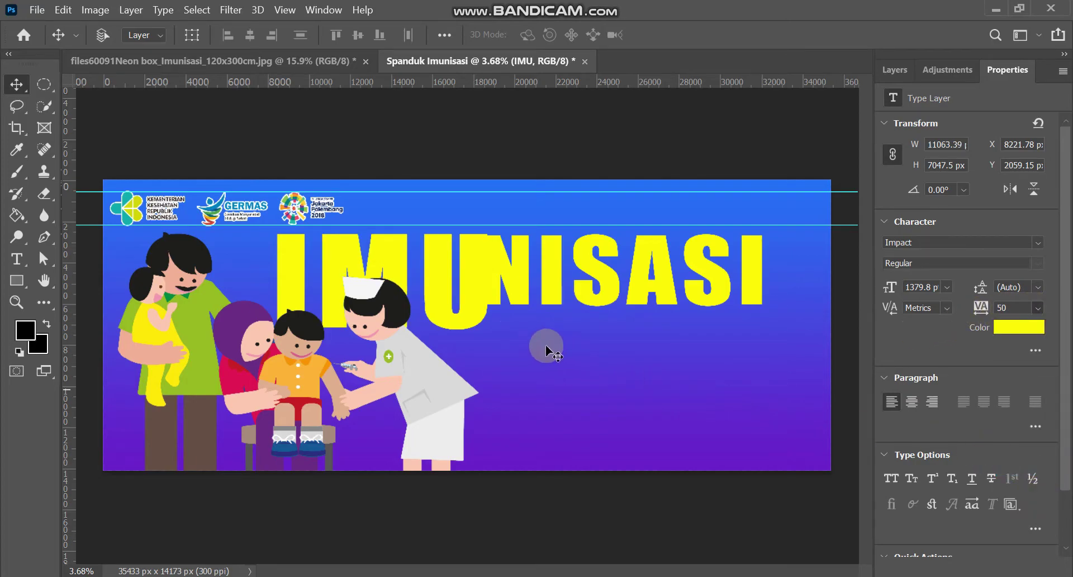
Shift IMU left and nudge NISASI right to rebalance the headline.
left_click_drag(437, 306, 426, 305)
left_click(880, 76)
left_click(774, 244)
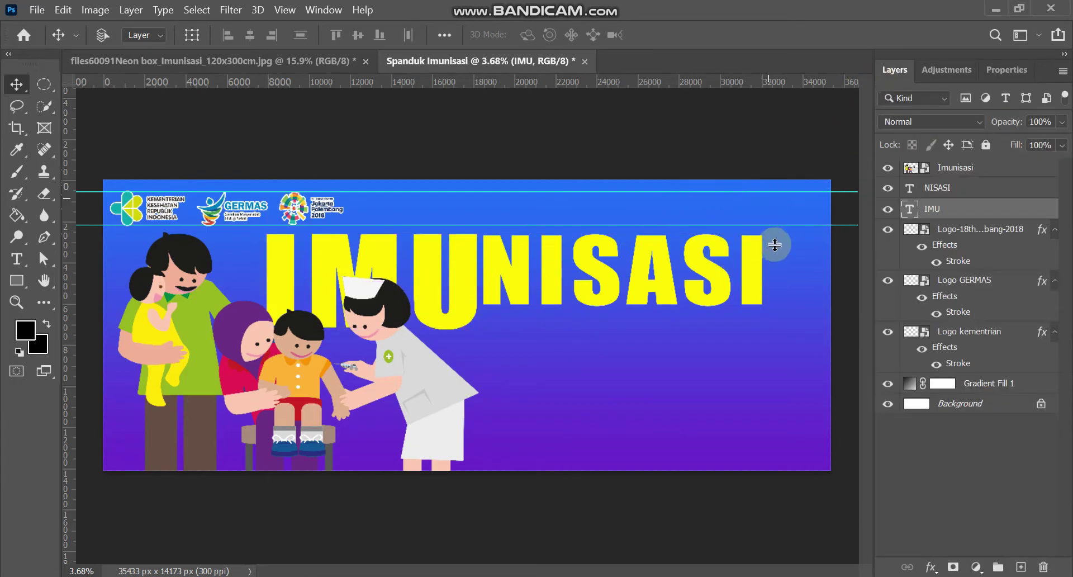
left_click_drag(669, 296, 675, 295)
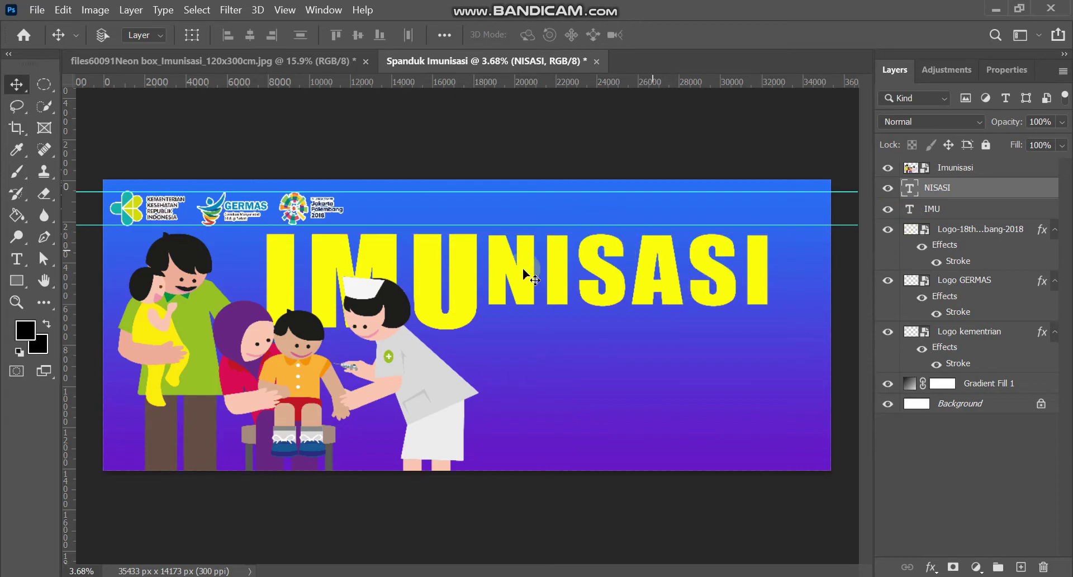
Check the reference banner and make a first small scaling attempt on the logos.
left_click(245, 61)
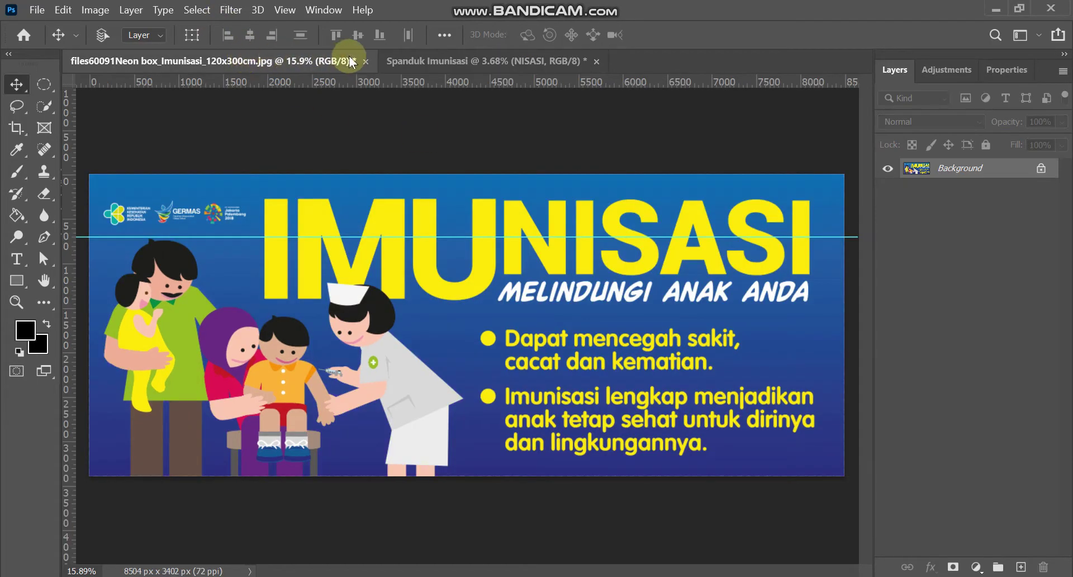
left_click(453, 66)
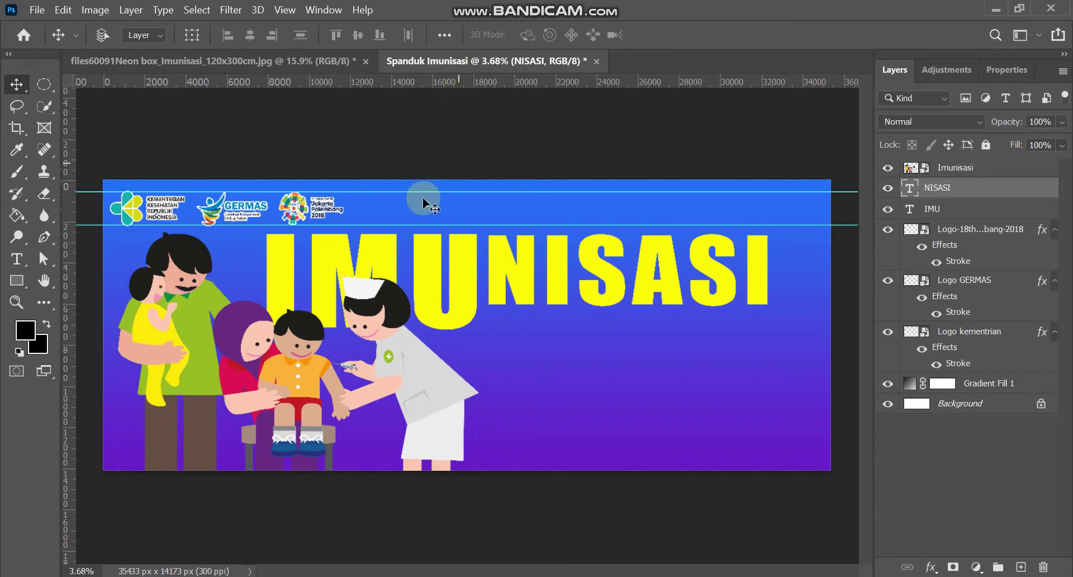
left_click(281, 61)
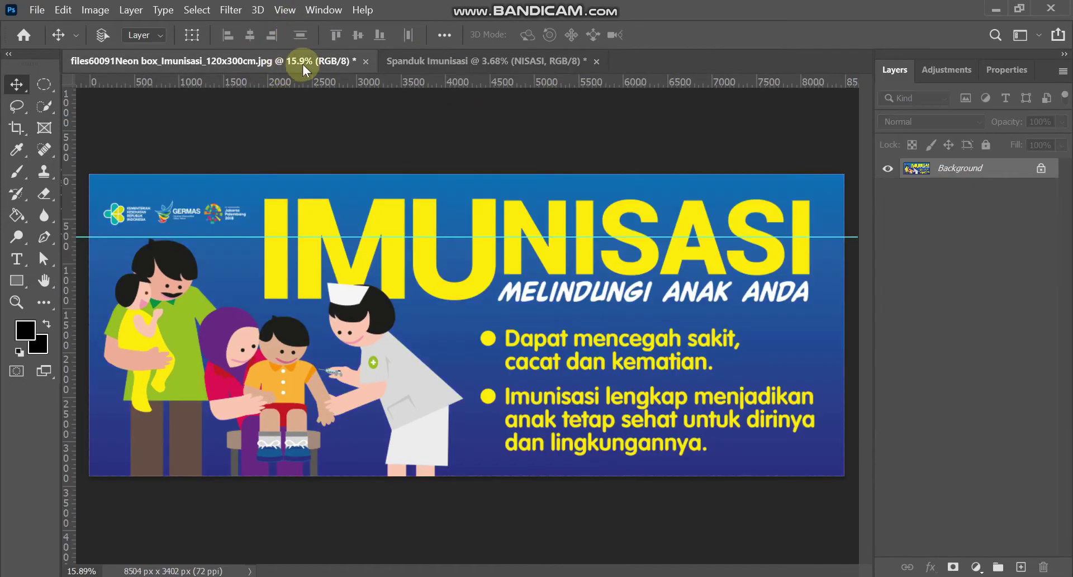
left_click(427, 63)
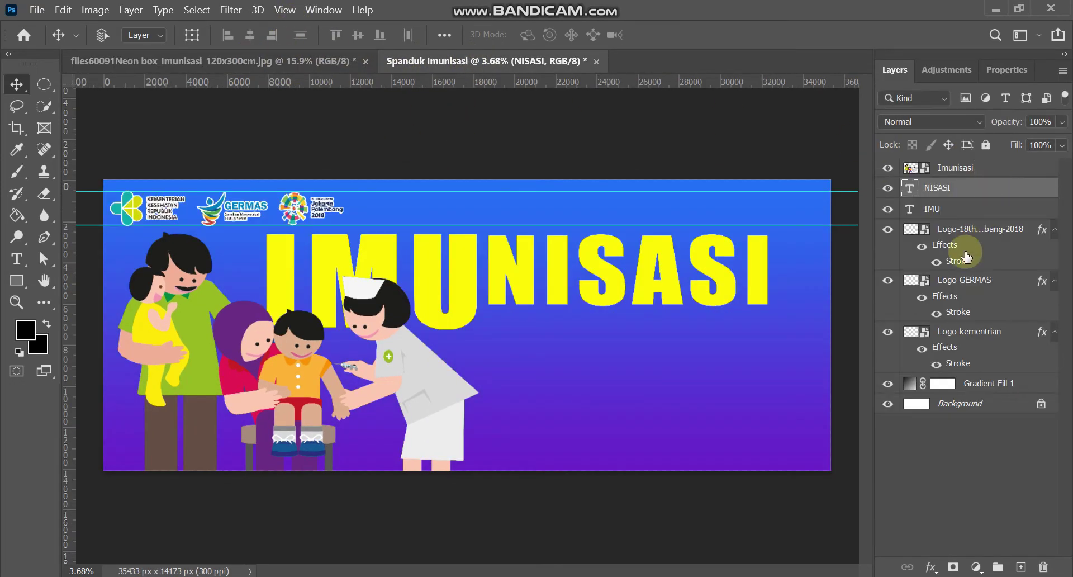
left_click(972, 281)
left_click(982, 263)
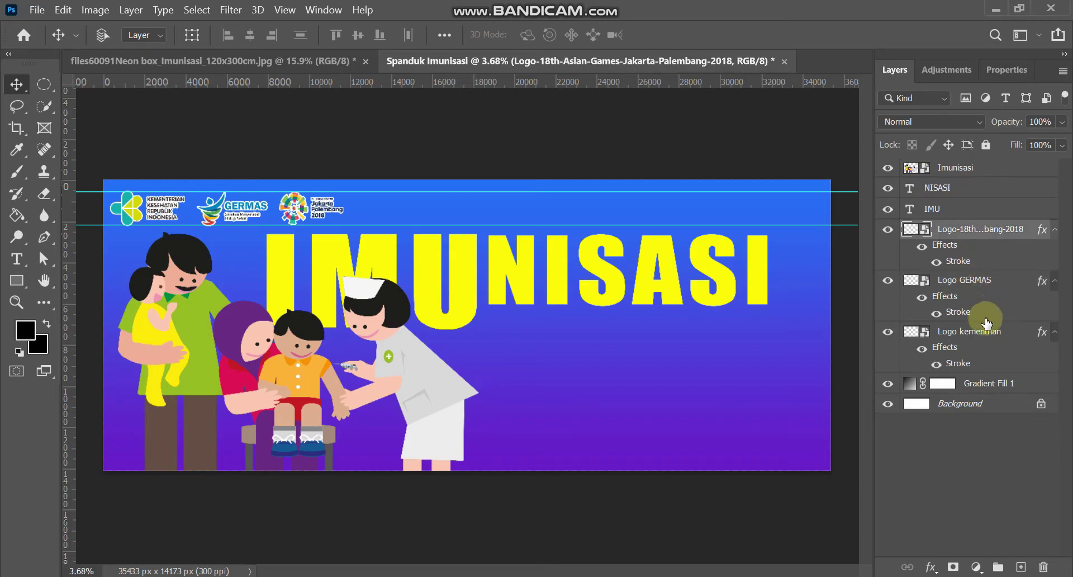
key("ctrl+t")
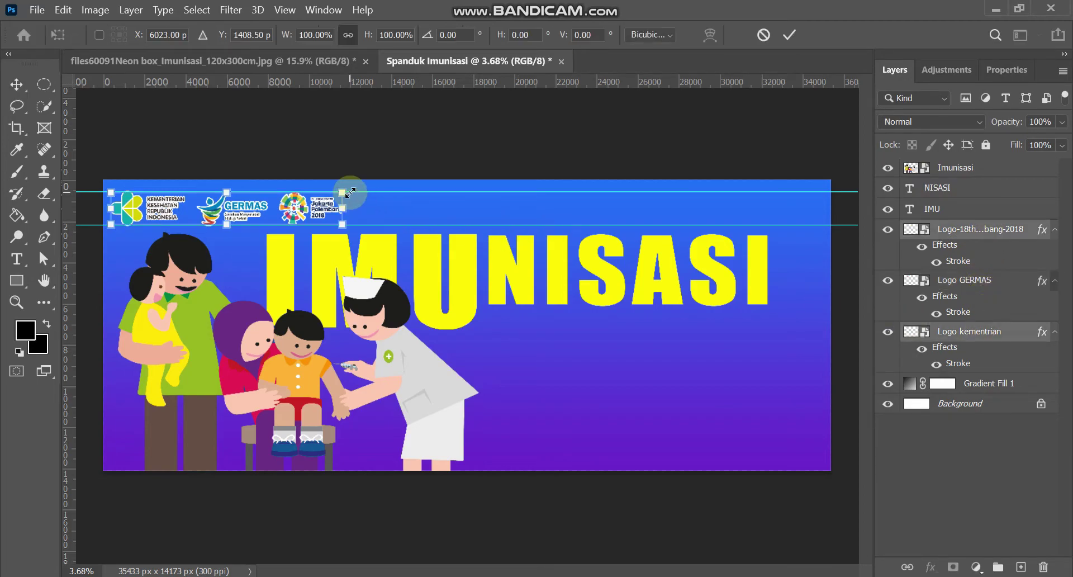
left_click_drag(349, 193, 342, 192)
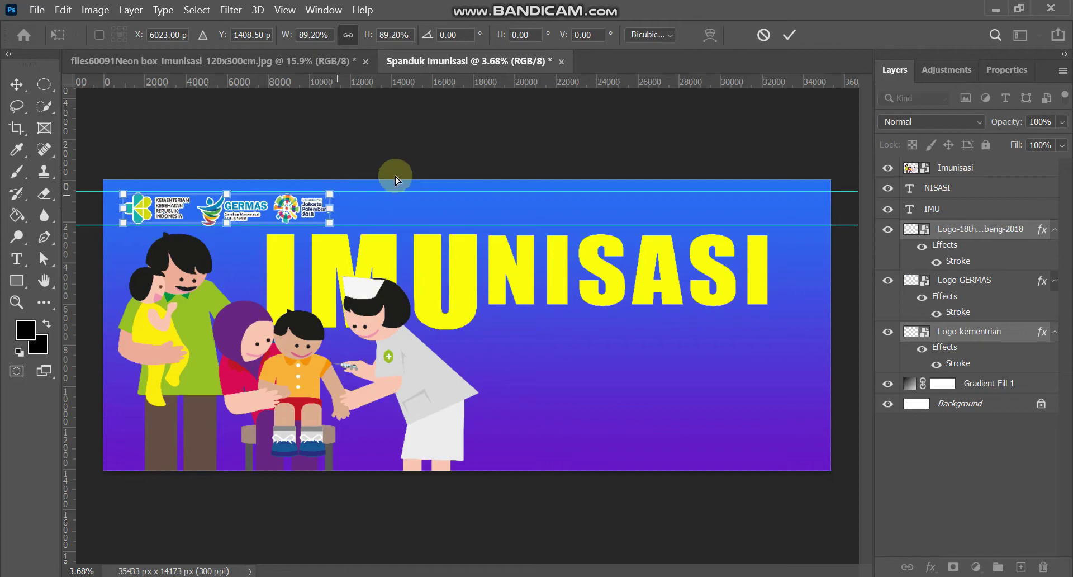
left_click(789, 35)
Select all three logo layers and scale them together to about 70%.
left_click(957, 235)
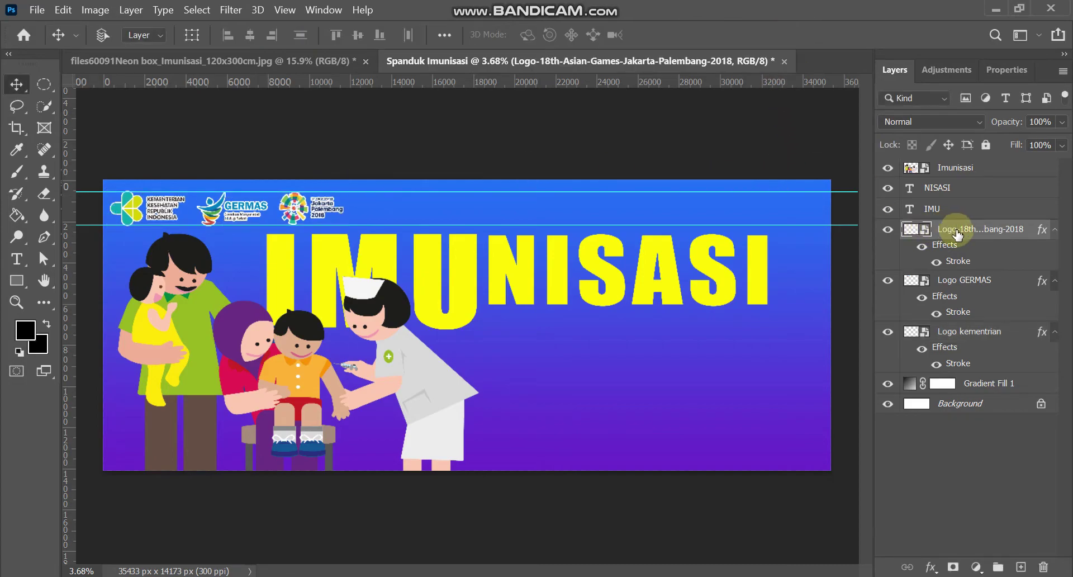
left_click(971, 285, "shift")
left_click(970, 335, "shift")
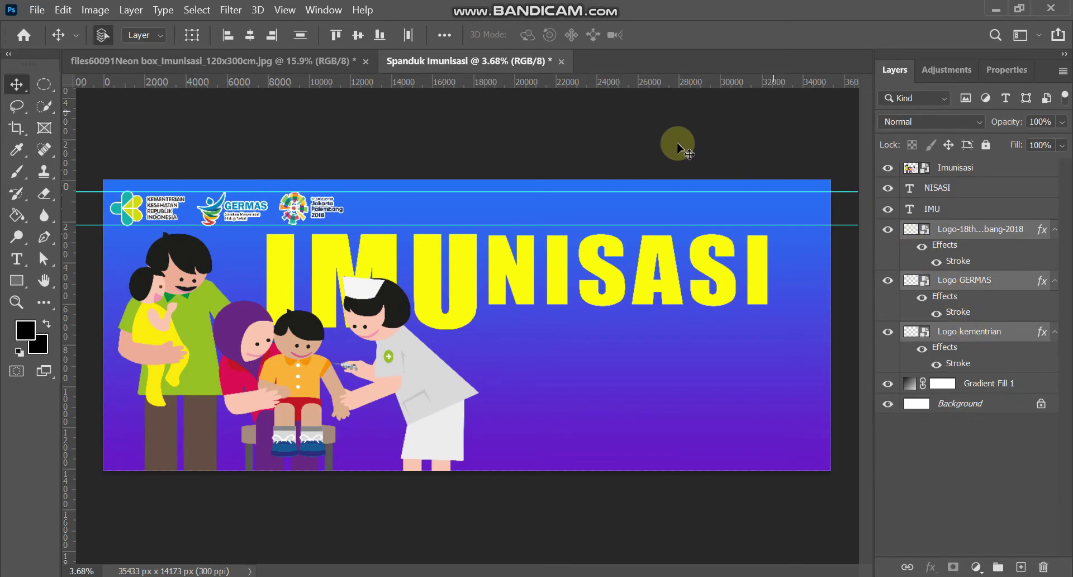
key("ctrl+t")
mouse_move(343, 191)
left_mouse_down()
mouse_move(269, 215)
mouse_move(272, 203)
left_mouse_up()
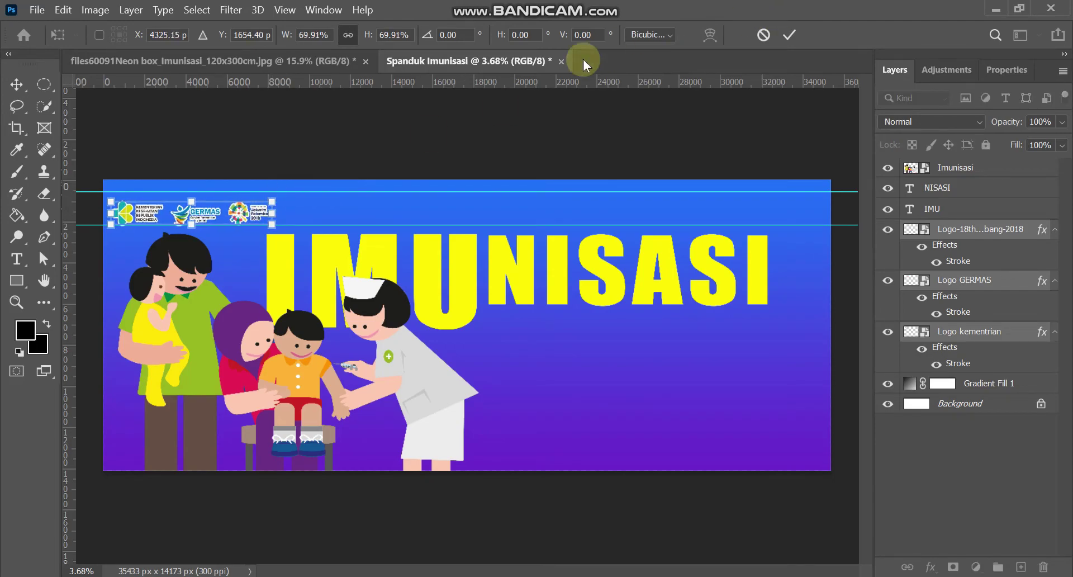
left_click(789, 35)
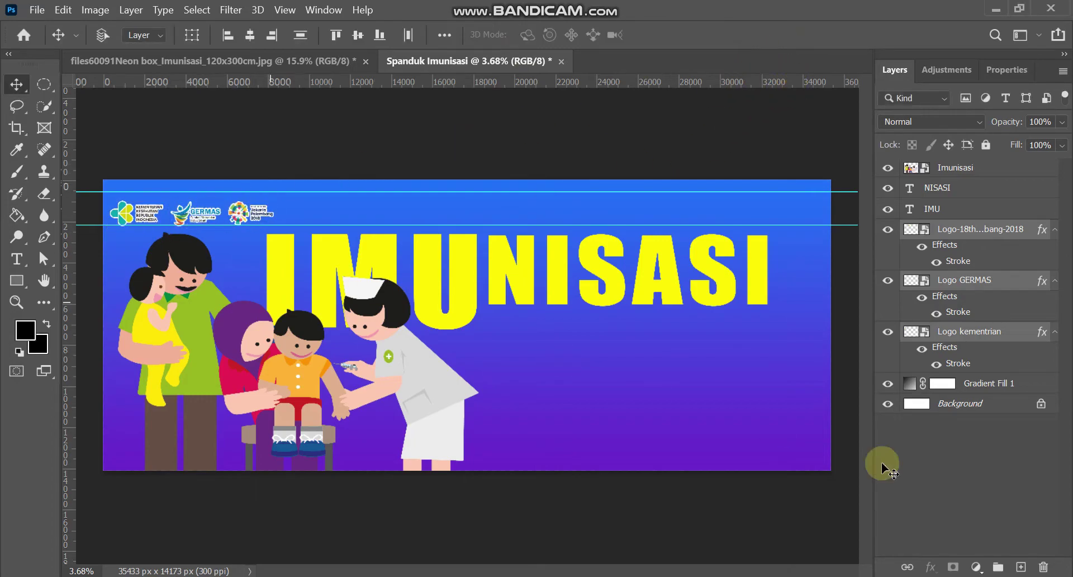
Review the GERMAS and Kementerian logo strokes, leaving them unchanged.
left_click(962, 310)
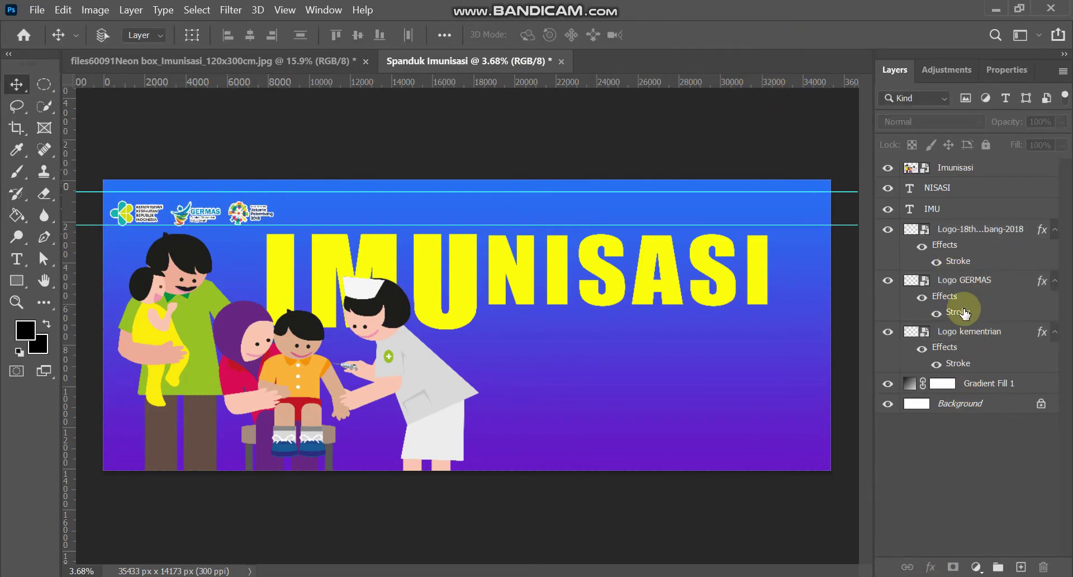
double_click(963, 312)
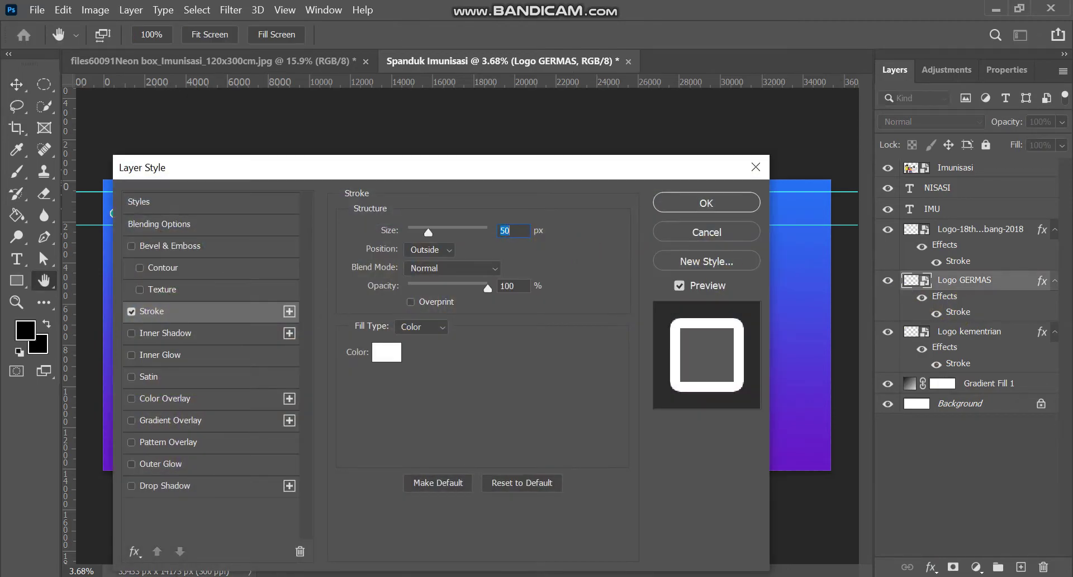
key("Return")
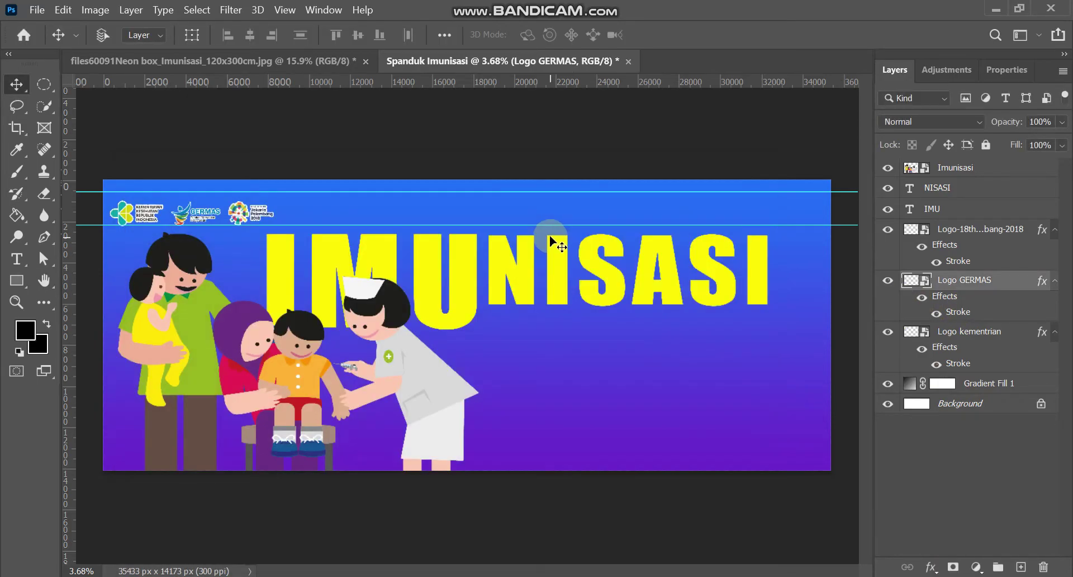
left_click(963, 363)
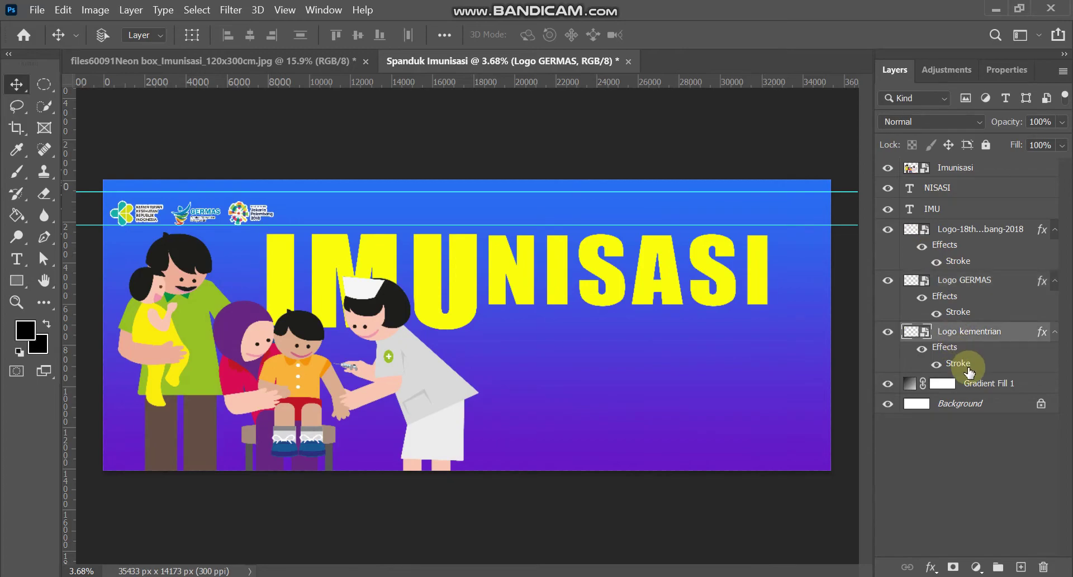
key("h")
double_click(969, 369)
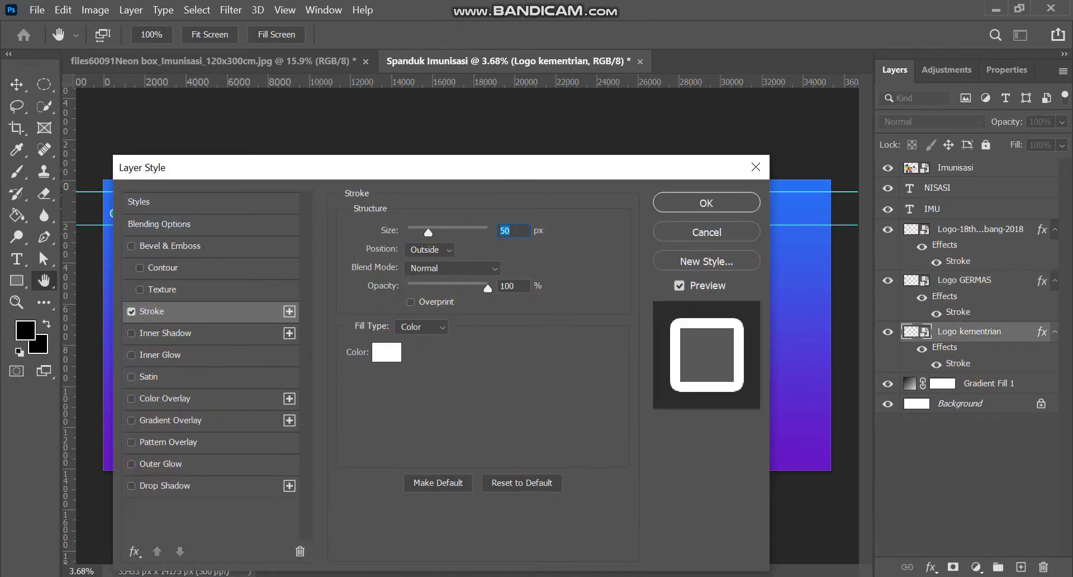
key("Return")
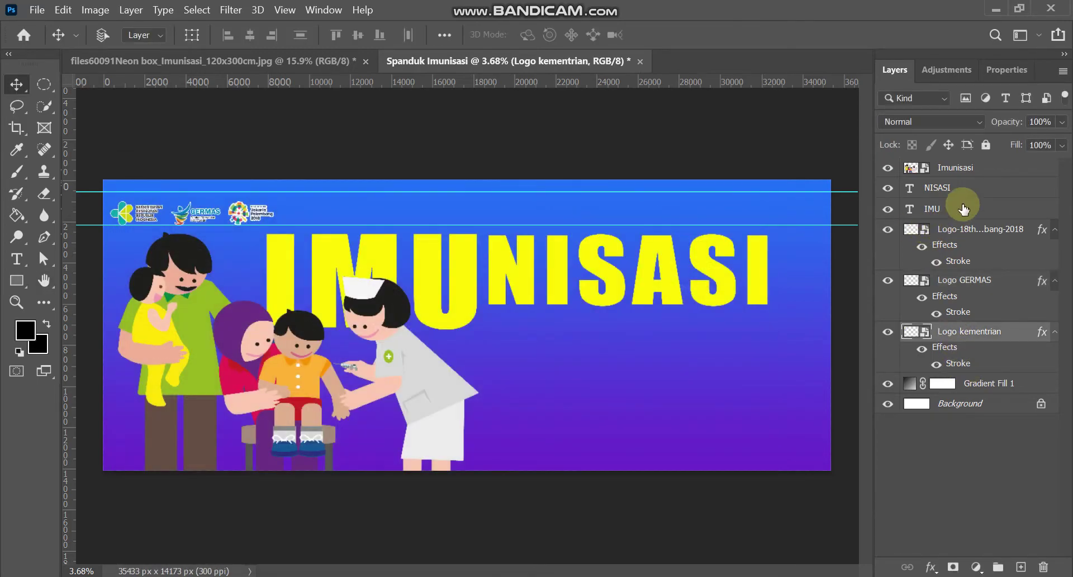
Set the Asian Games logo's stroke size to 25 px.
left_click(981, 229)
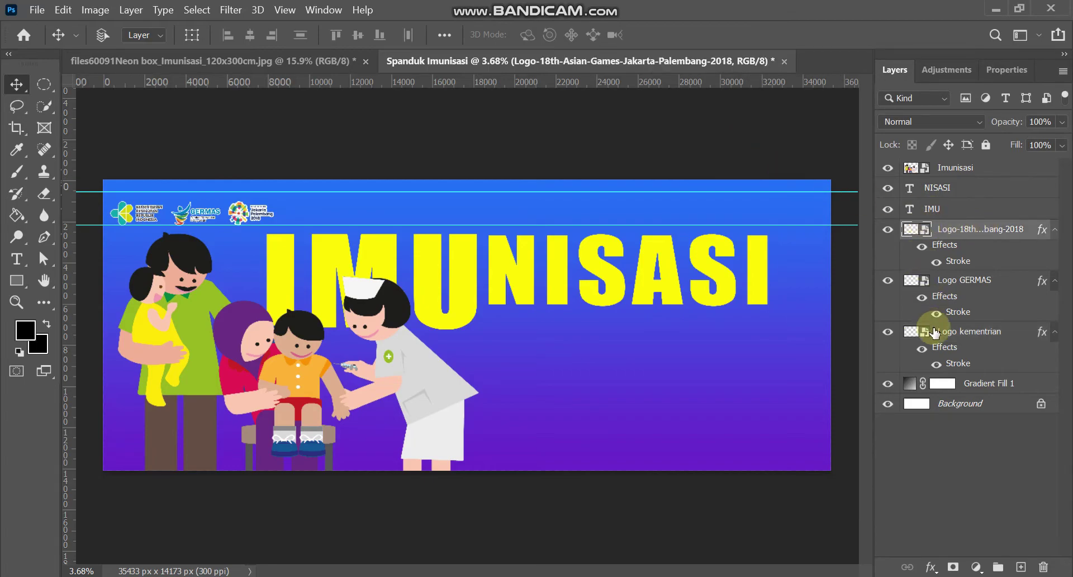
double_click(949, 262)
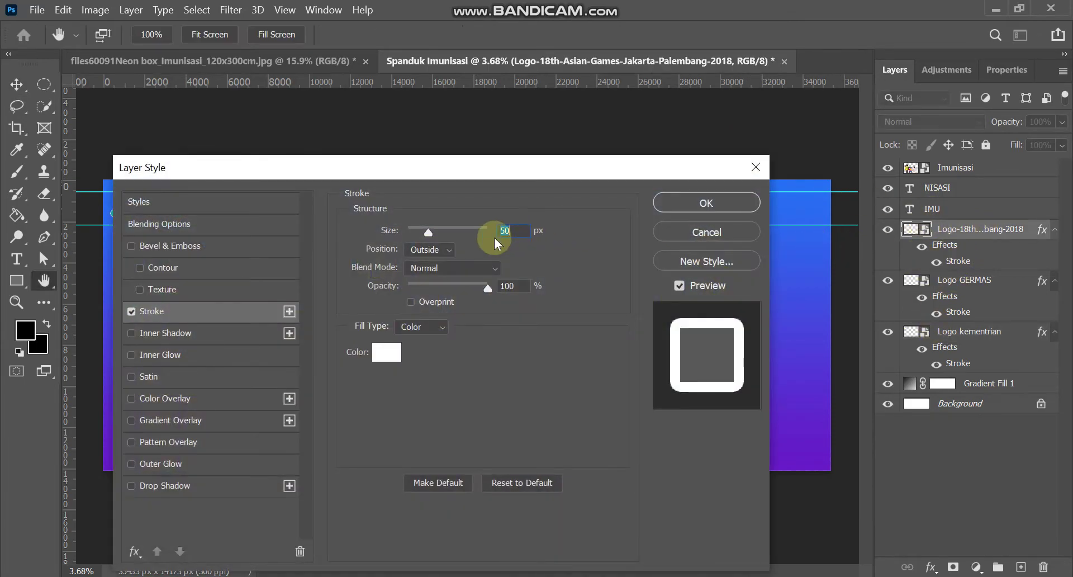
type("25")
key("Return")
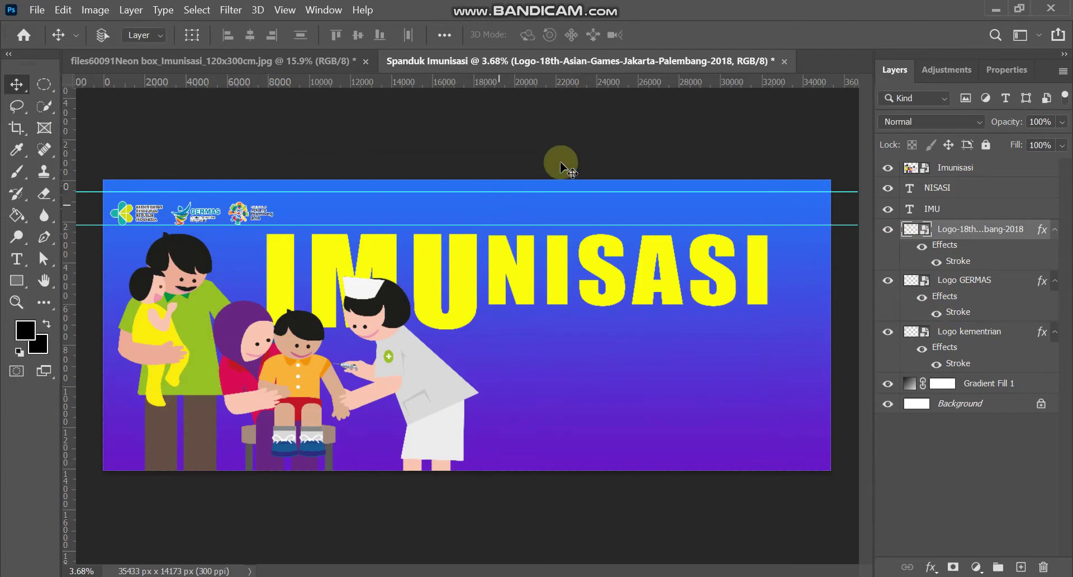
left_click(992, 331, "shift")
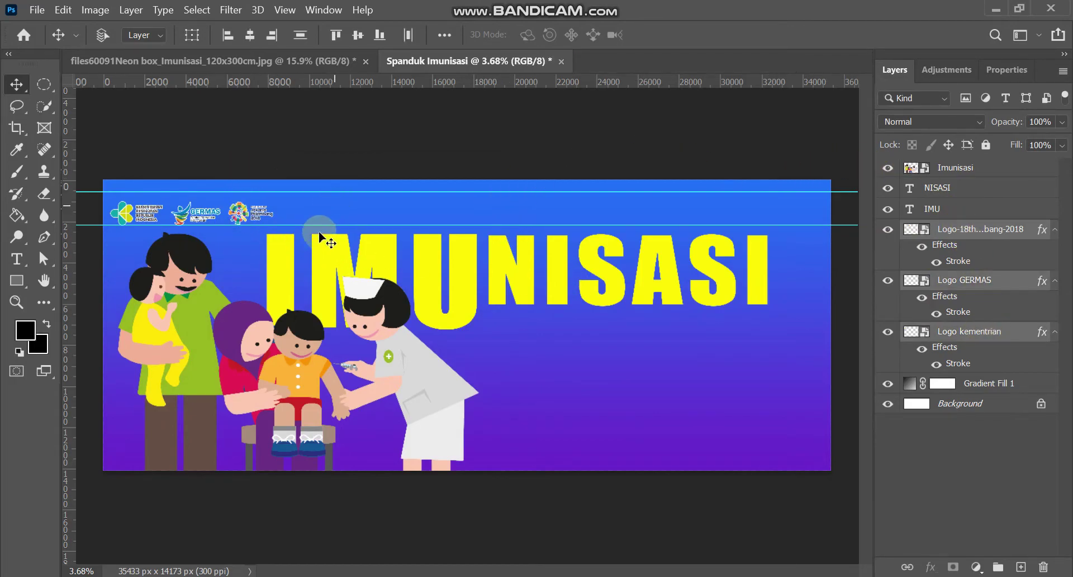
Select the IMU and NISASI layers and move the headline up and right.
left_click(1000, 169)
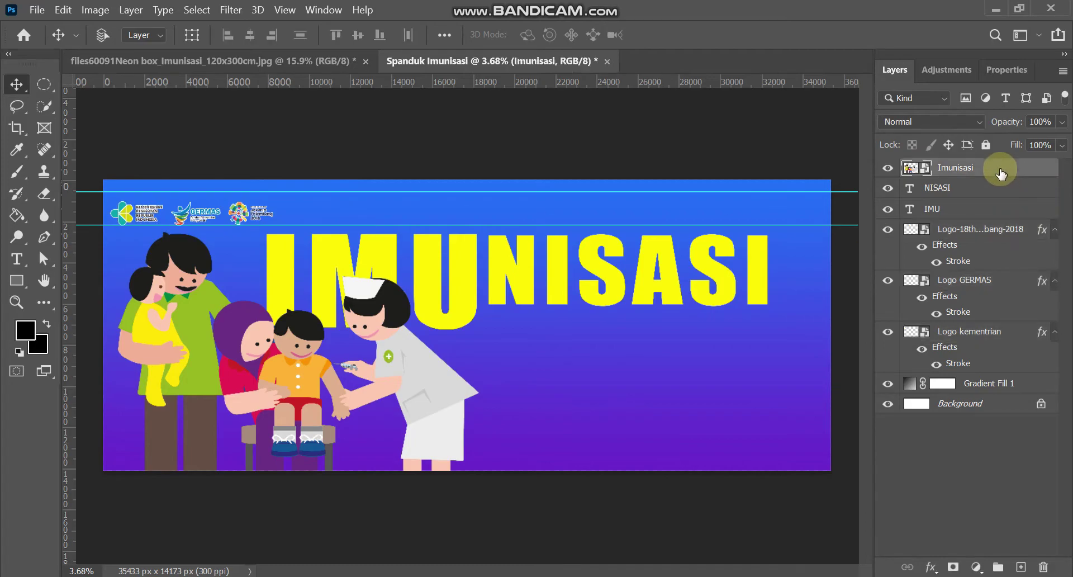
left_click(988, 189)
left_click(983, 208)
left_click(982, 189, "shift")
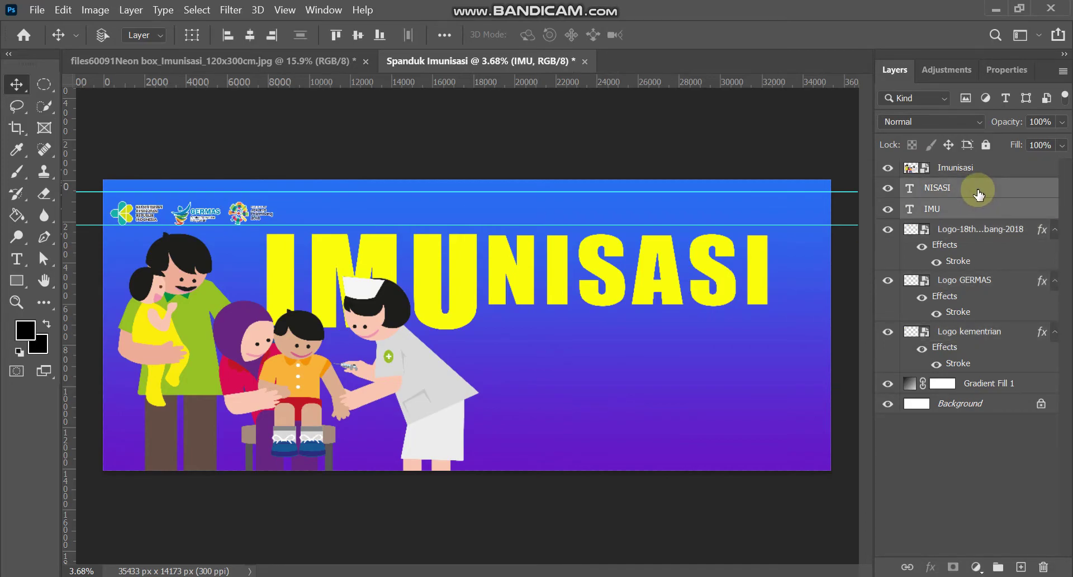
left_click_drag(526, 274, 540, 250)
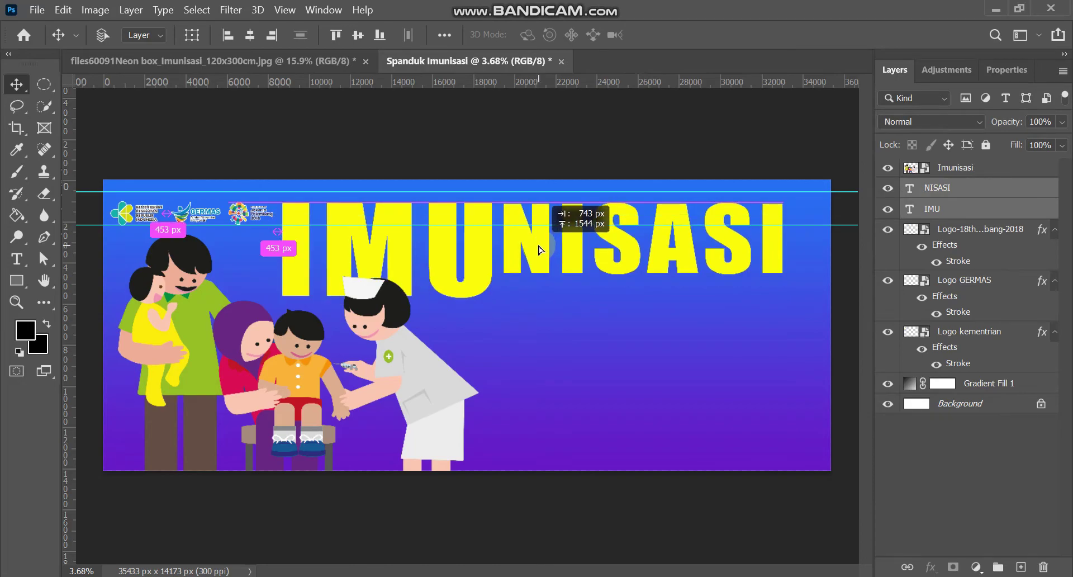
left_click_drag(540, 250, 537, 249)
left_click(297, 62)
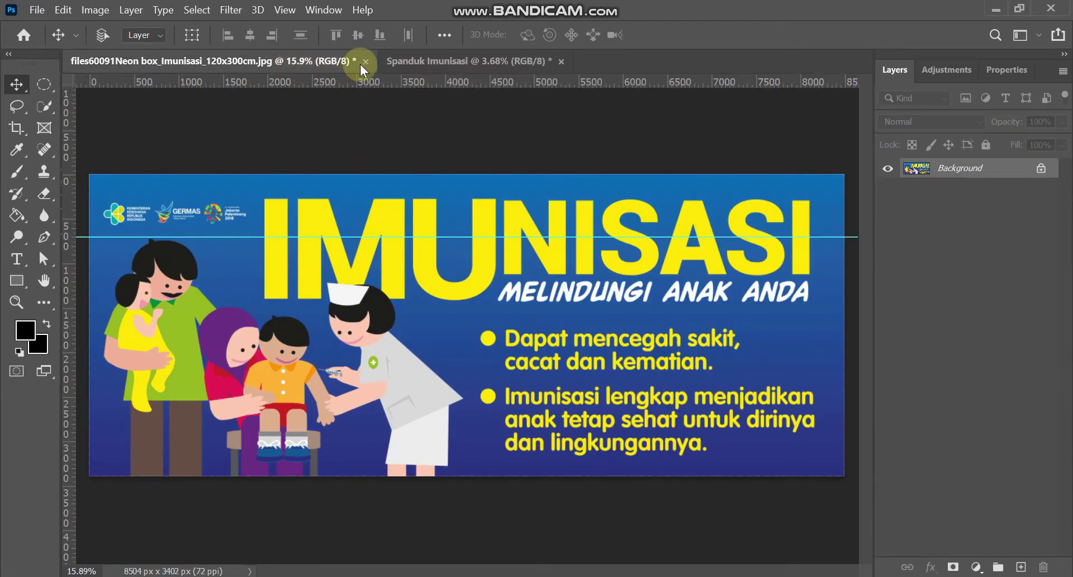
left_click(433, 61)
left_click_drag(406, 251, 408, 252)
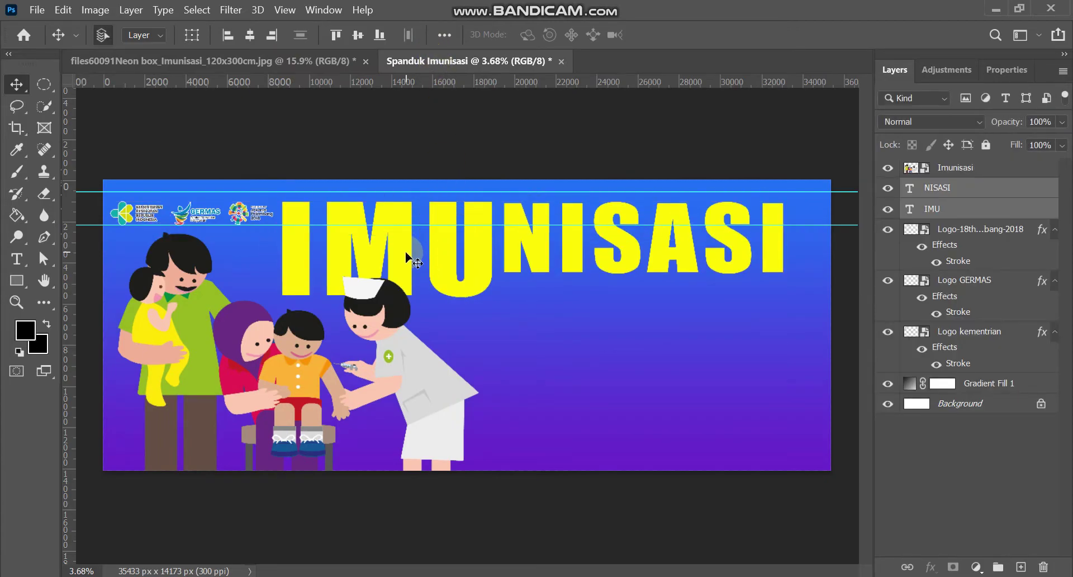
Widen both headline words to about 106.58%.
key("ctrl+t")
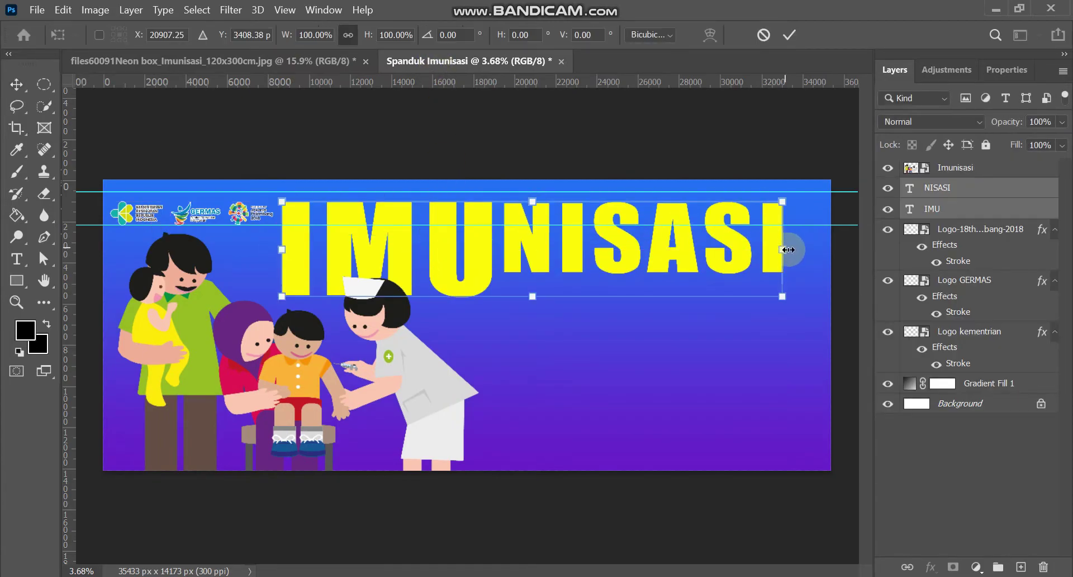
left_click_drag(788, 249, 818, 251)
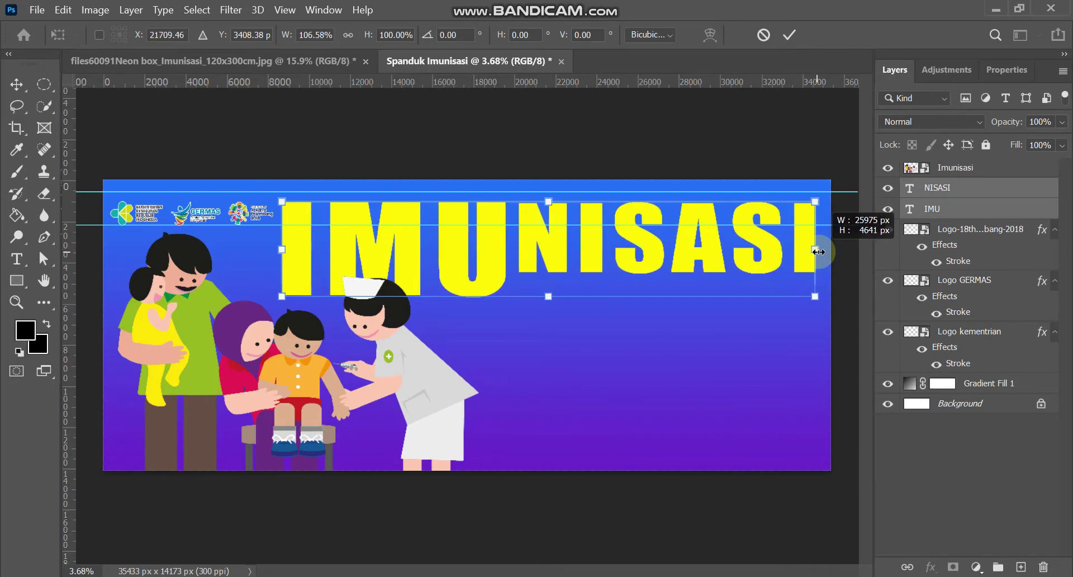
left_click(789, 35)
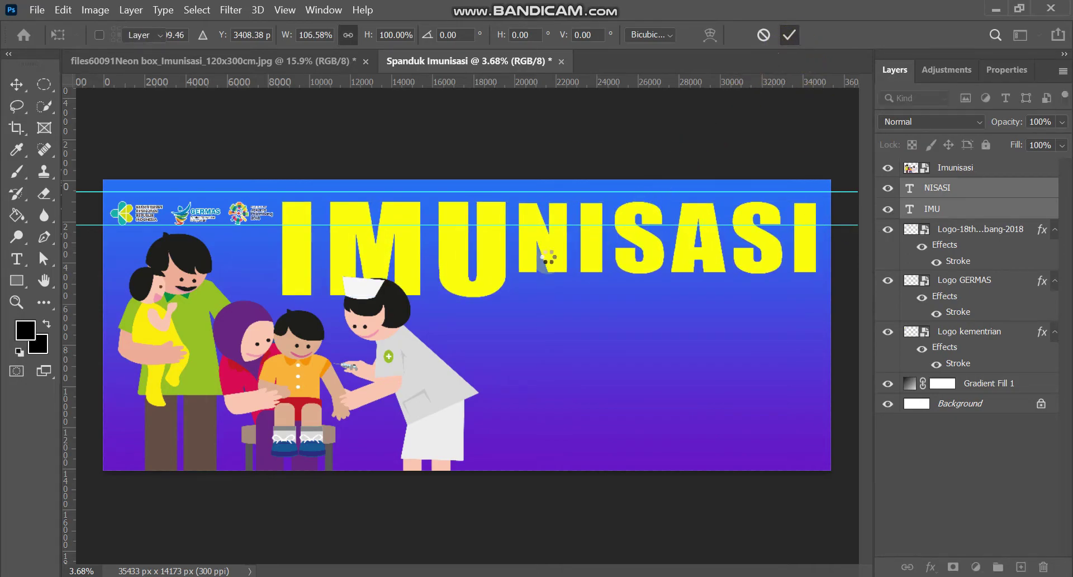
left_click(676, 314)
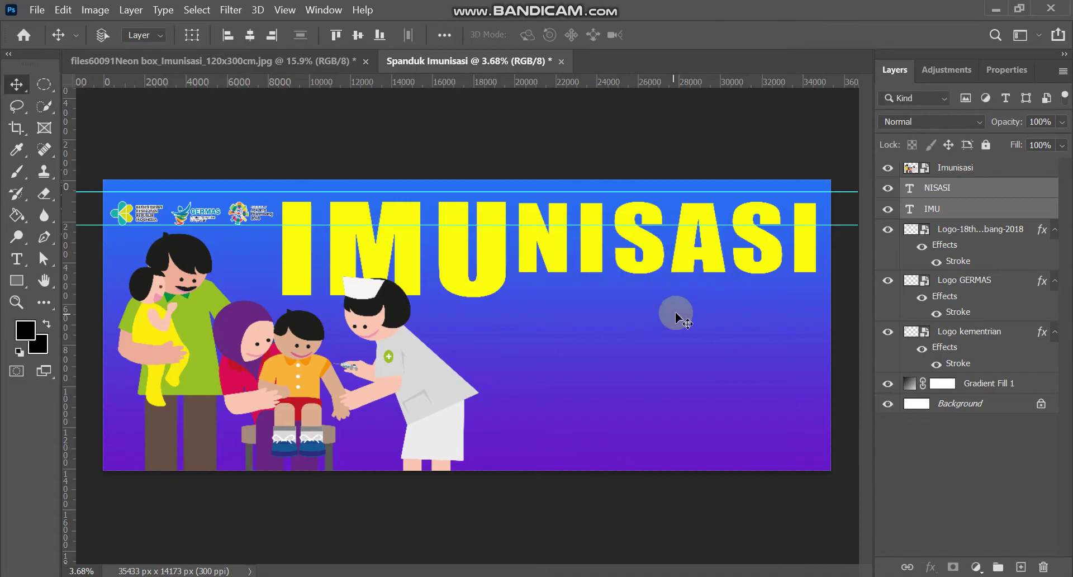
Stretch the IMU text alone to about 111% height.
left_click(944, 209)
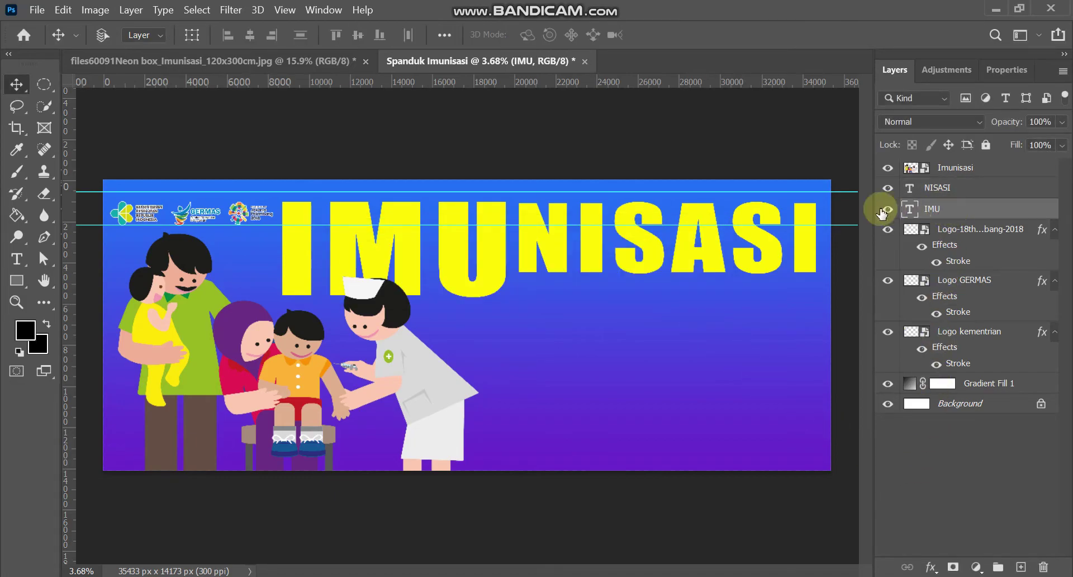
key("ctrl+t")
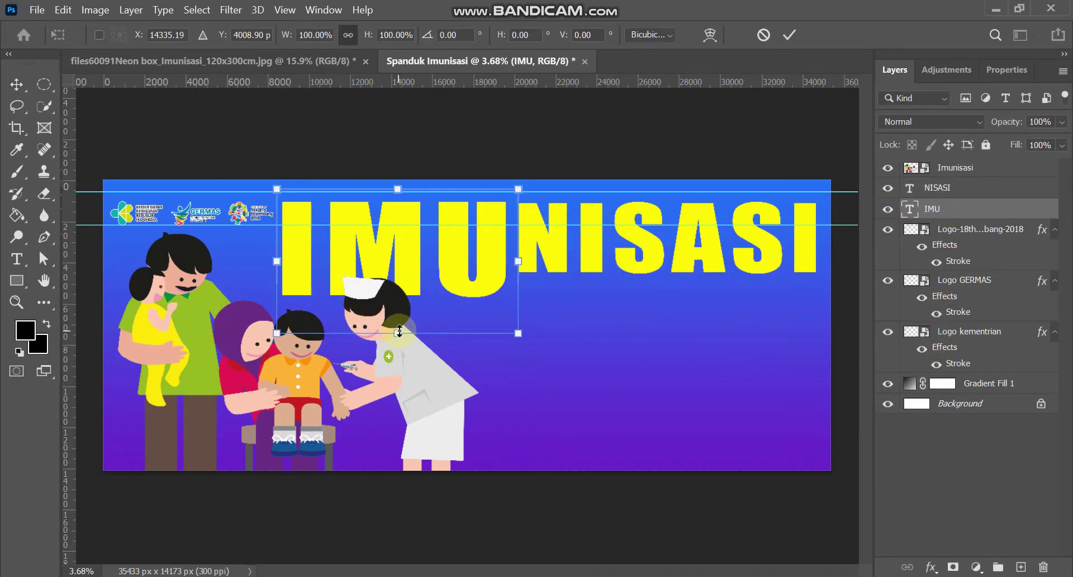
left_click_drag(399, 332, 401, 341)
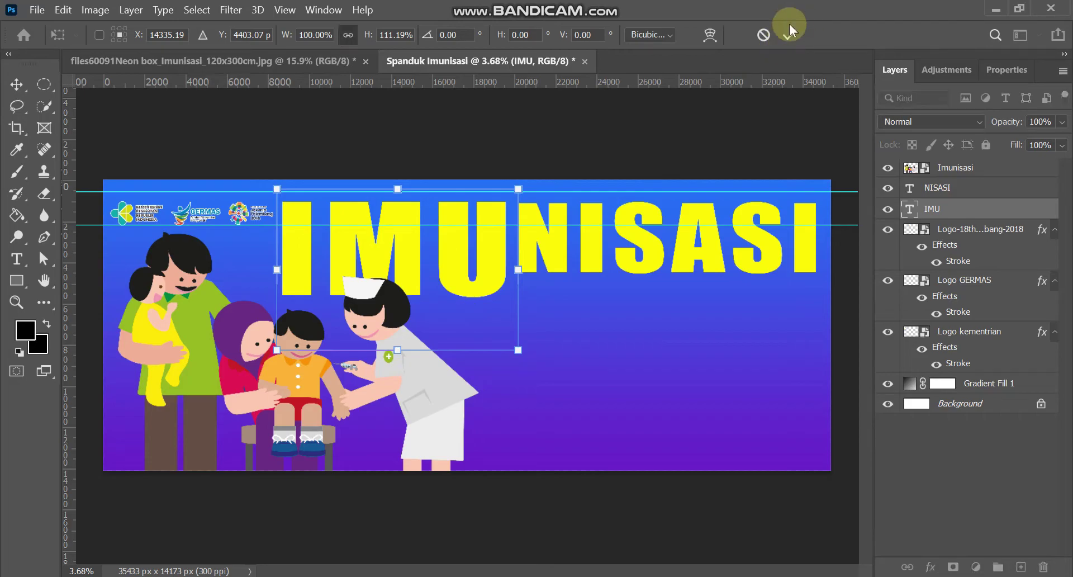
left_click(802, 37)
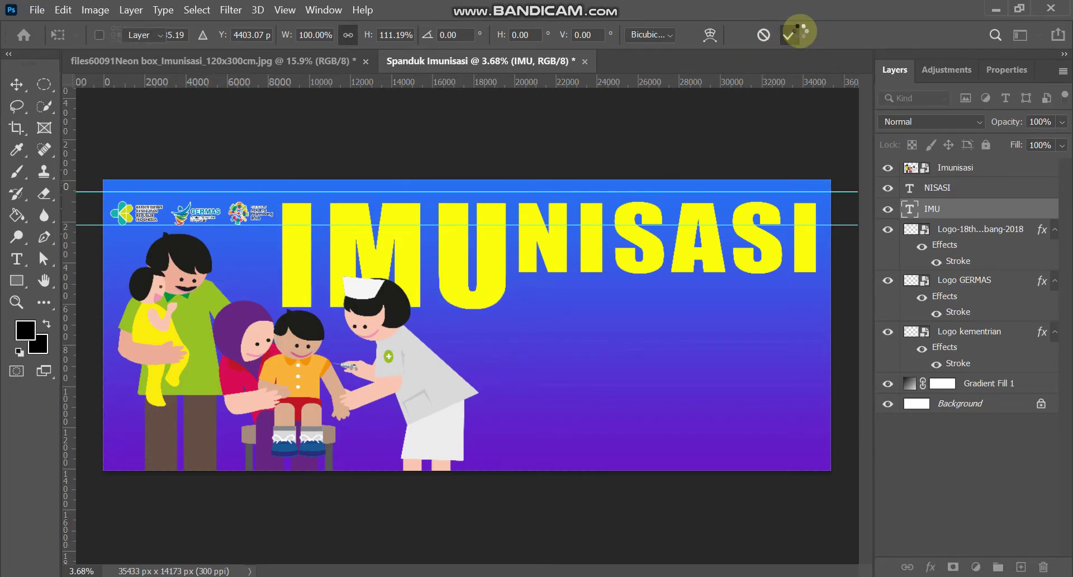
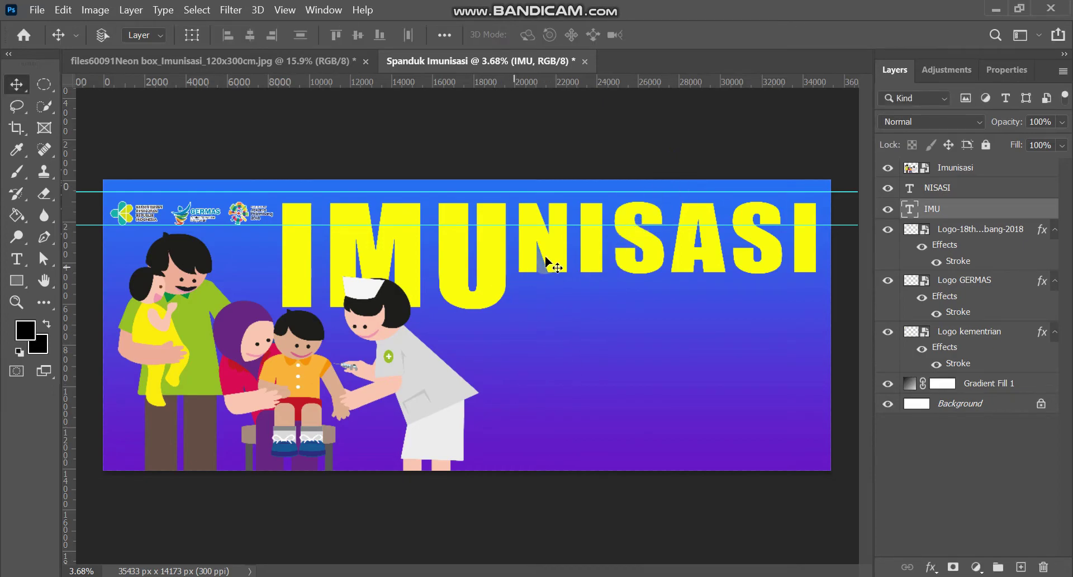
Compare with the reference, then add the text MELINDUNGI ANAK ANDA below the title.
left_click(288, 63)
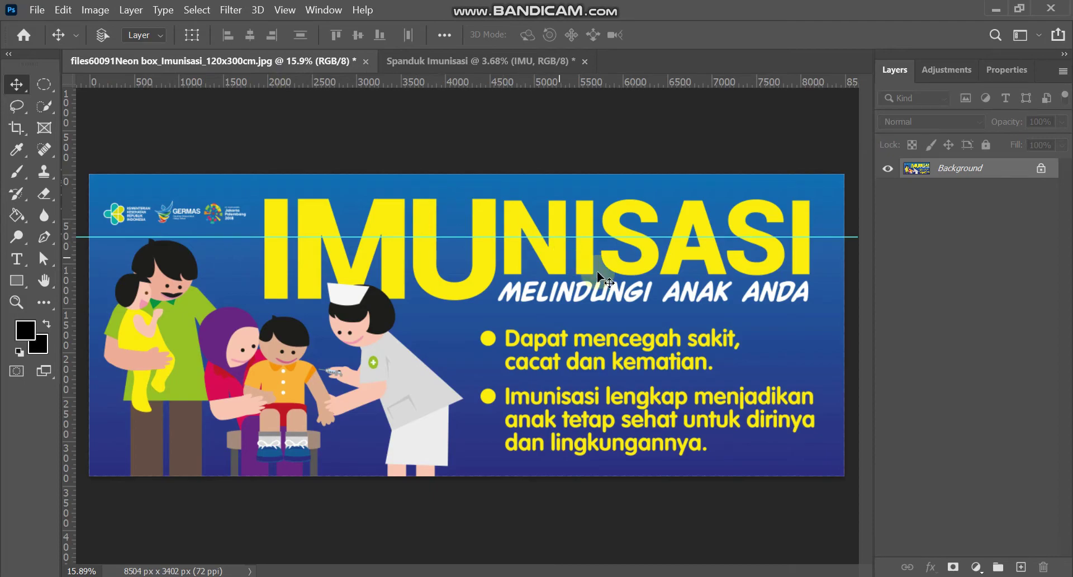
left_click(512, 63)
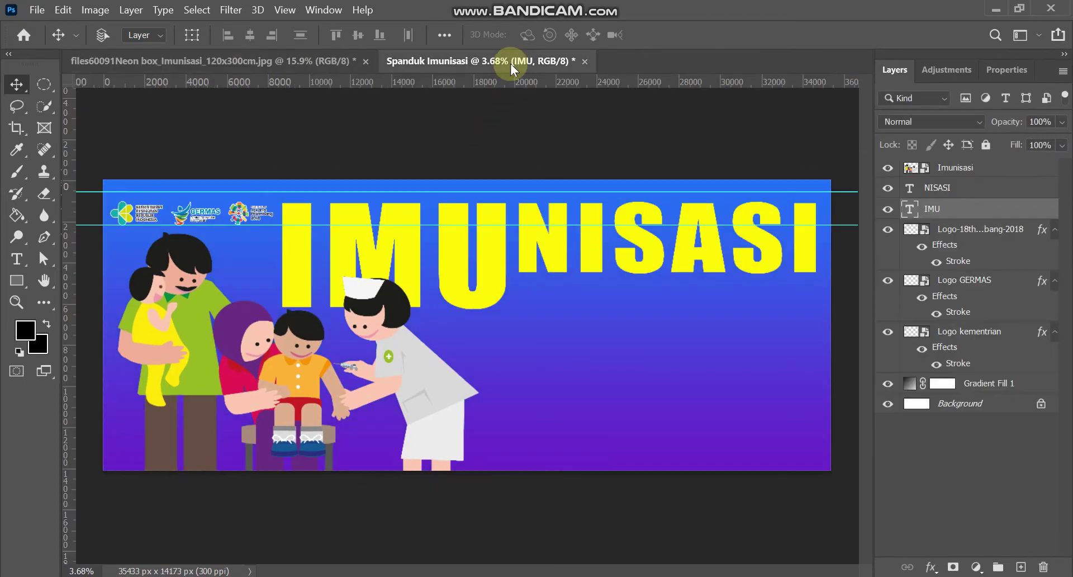
scroll(429, 267, "up", 2)
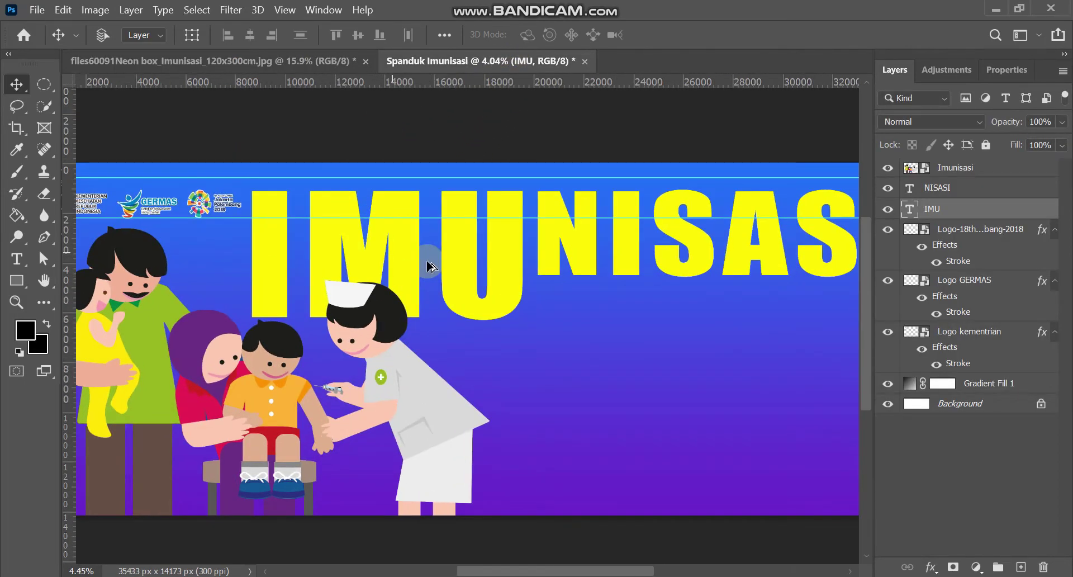
scroll(427, 260, "down", 1)
scroll(427, 260, "down", 1)
scroll(427, 261, "up", 1)
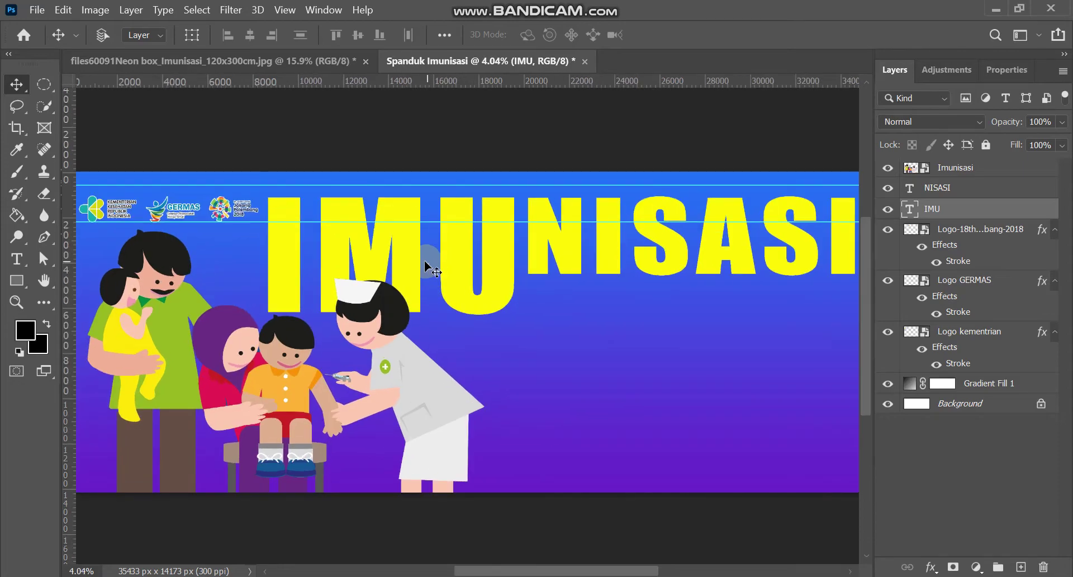
left_click(17, 259)
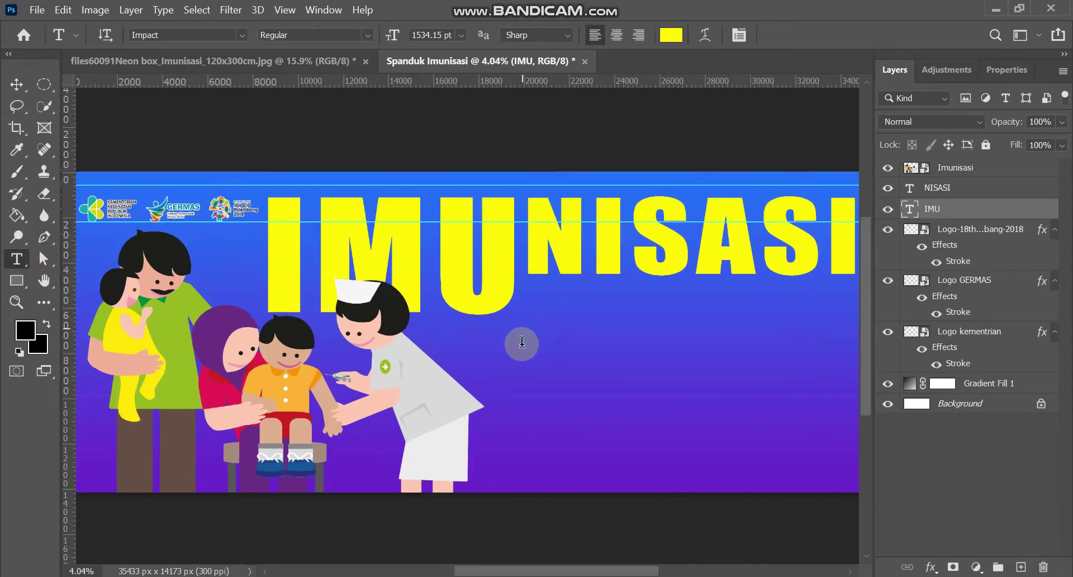
left_click(517, 361)
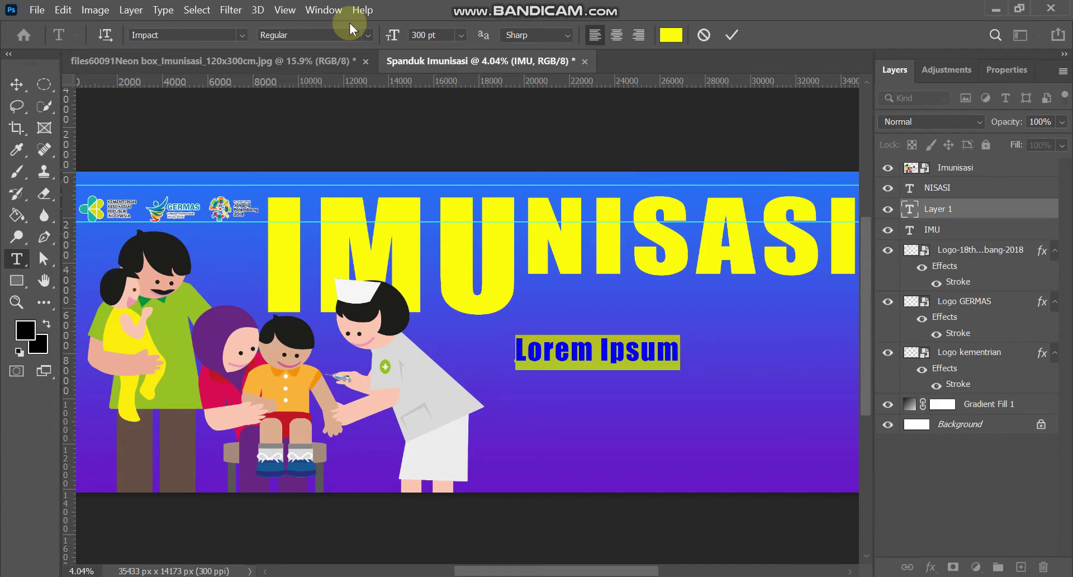
type("MELINDUNGI ANAK ANDA")
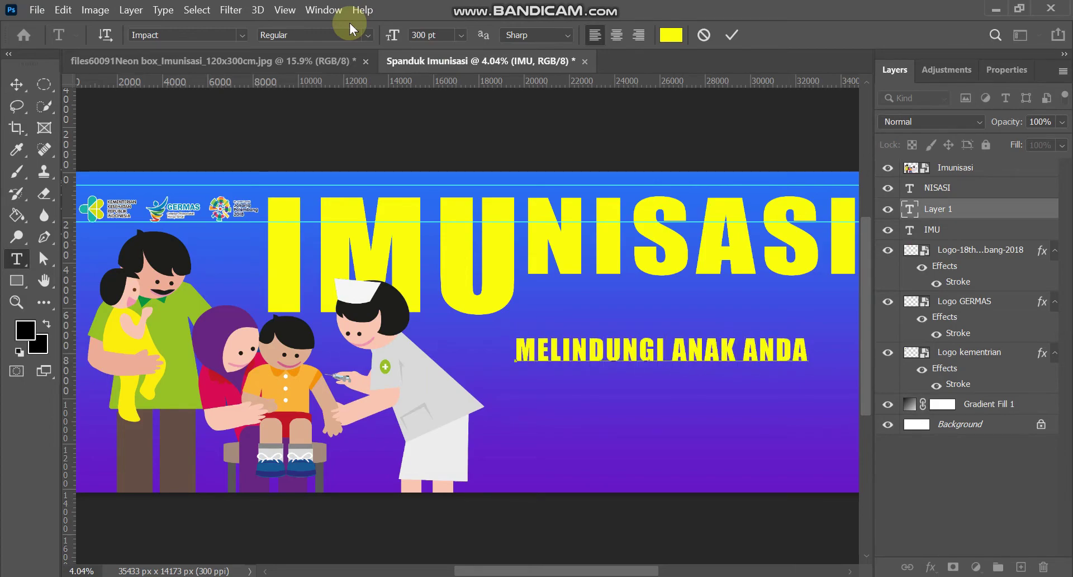
Set the subtitle font to Swis721 Cn BT Bold Italic and commit the text.
key("ctrl+a")
left_click(239, 35)
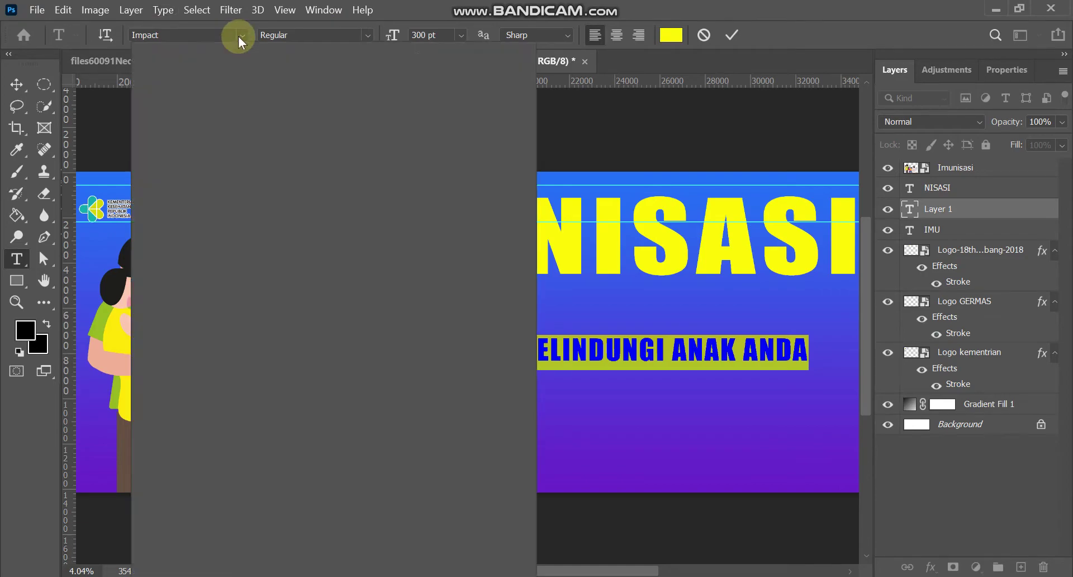
left_click(249, 99)
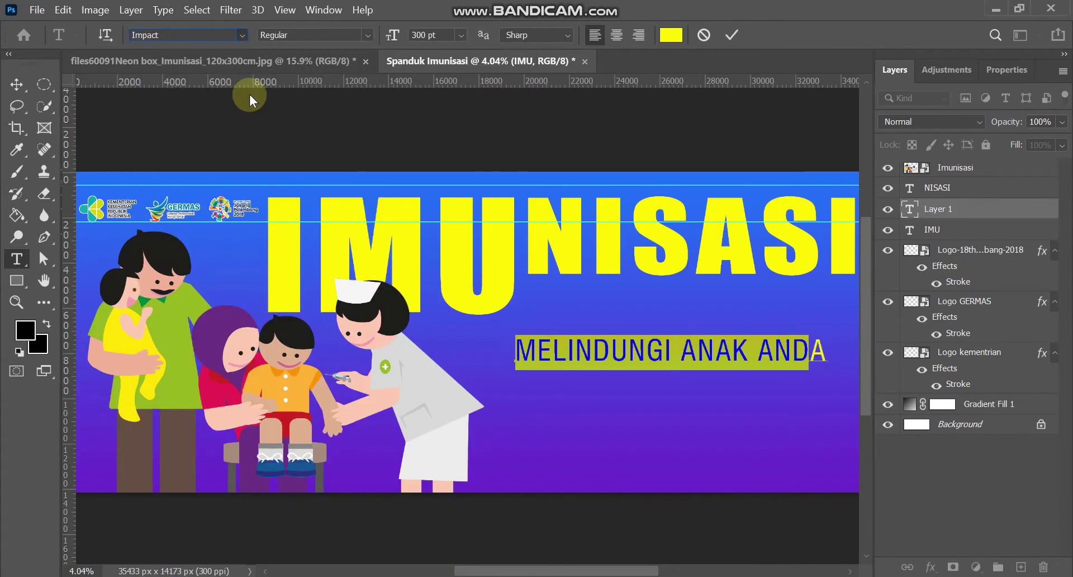
left_click(368, 35)
left_click(360, 90)
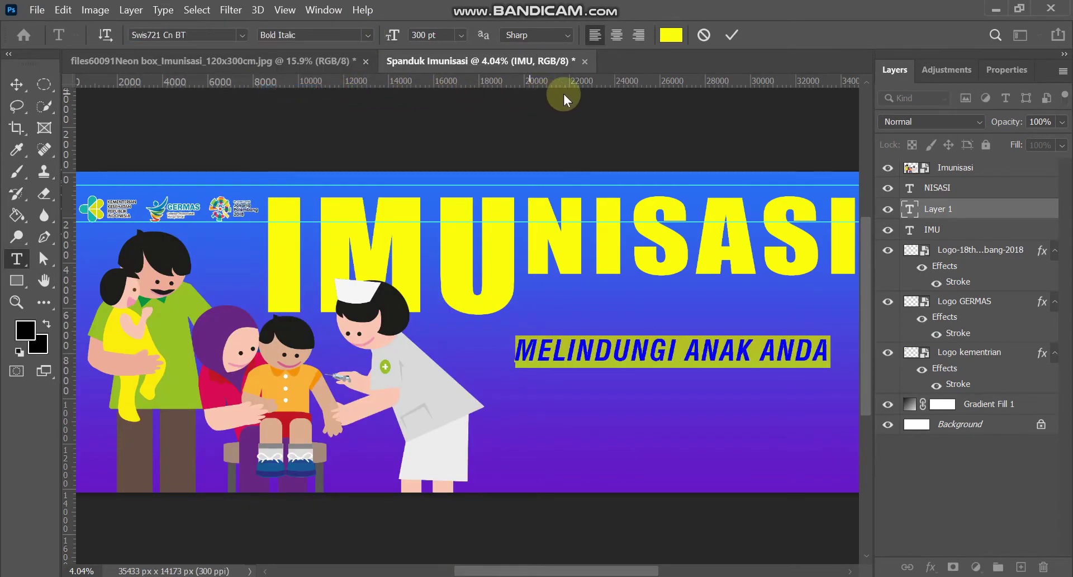
left_click(730, 34)
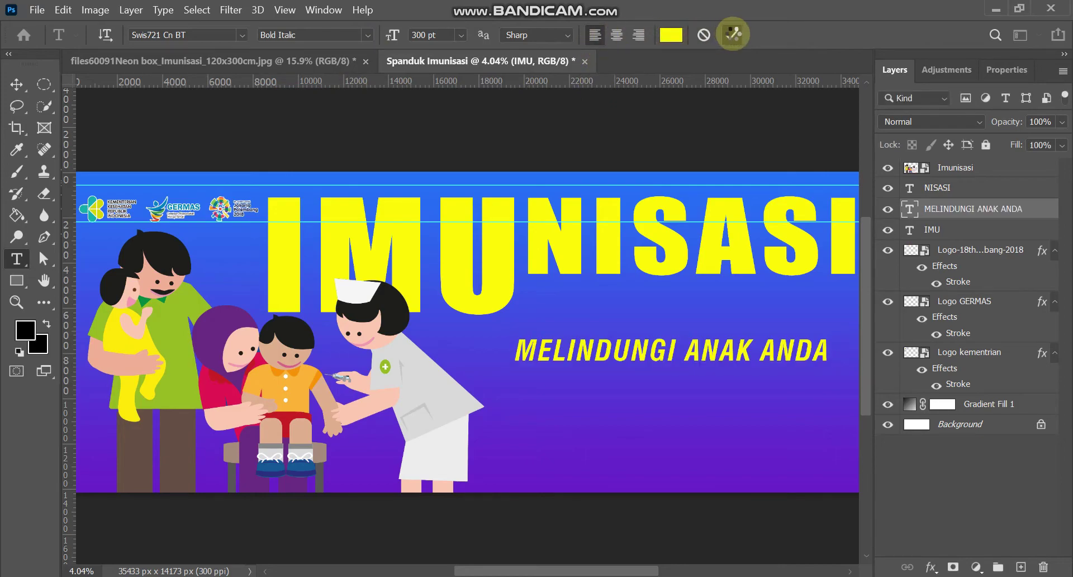
Make the subtitle text colour white (#ffffff).
left_click(1013, 72)
left_click(1019, 327)
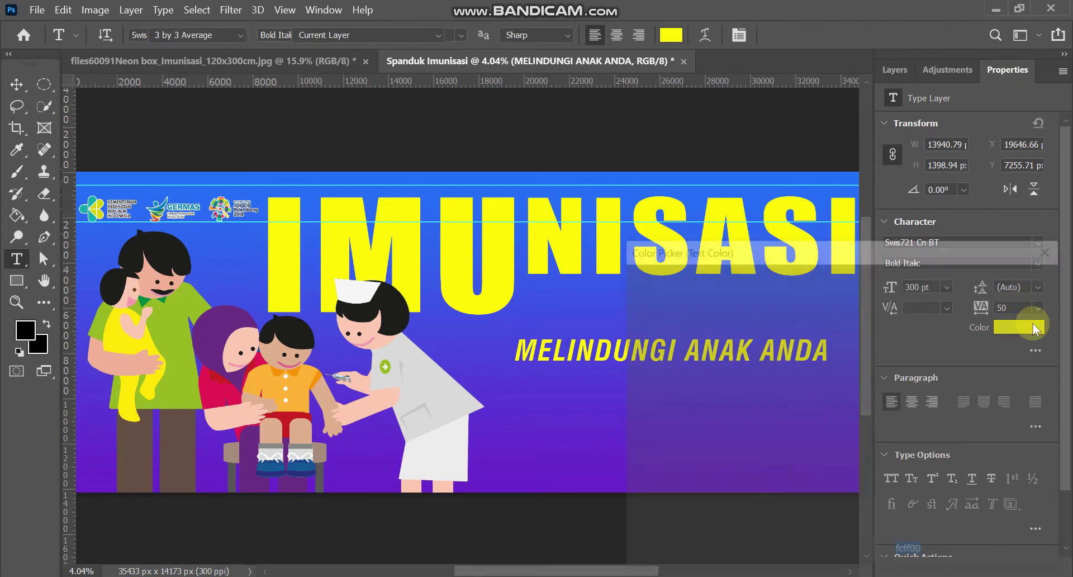
type("ffffff")
left_click(1008, 279)
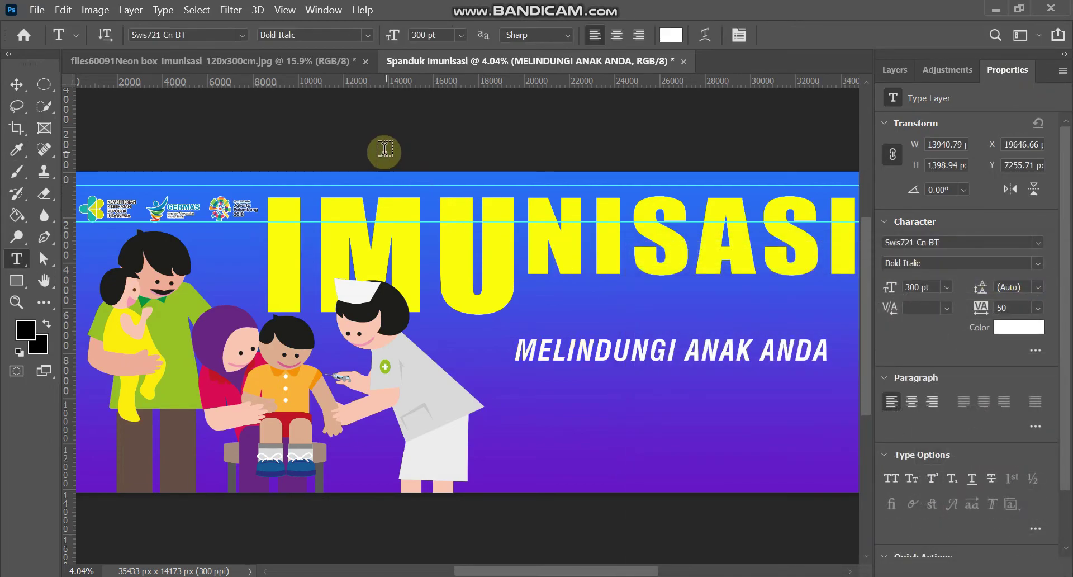
left_click(13, 92)
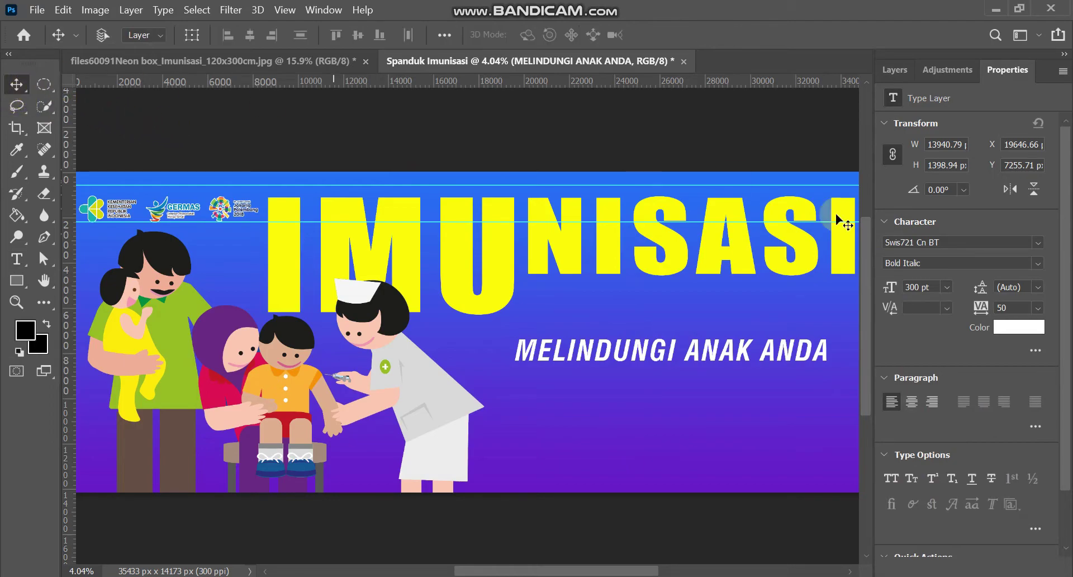
left_click(1038, 307)
Set the subtitle tracking to 0 and move it up beneath NISASI.
left_click(1034, 408)
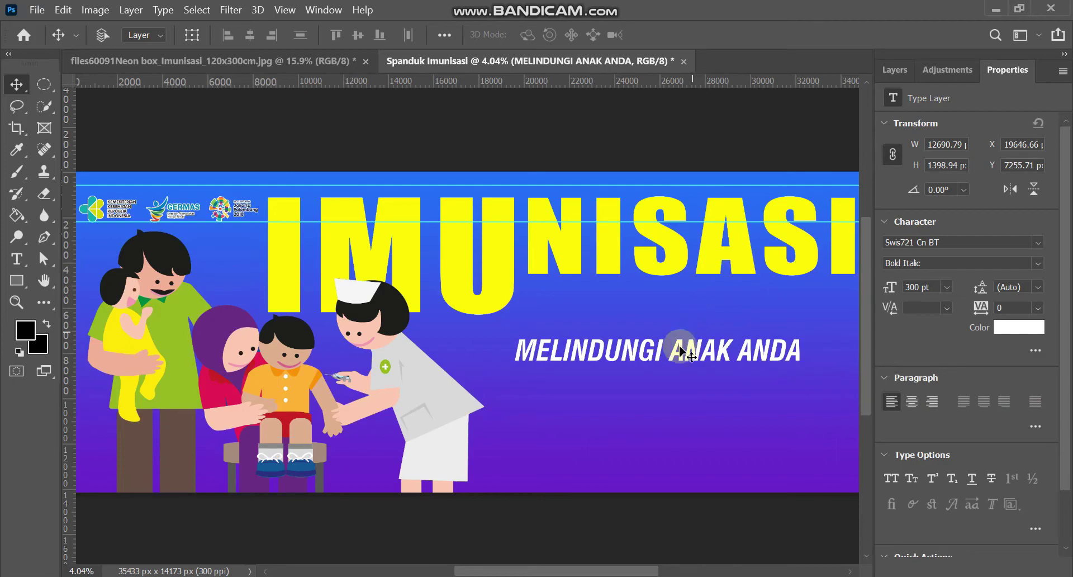
left_click_drag(679, 351, 686, 295)
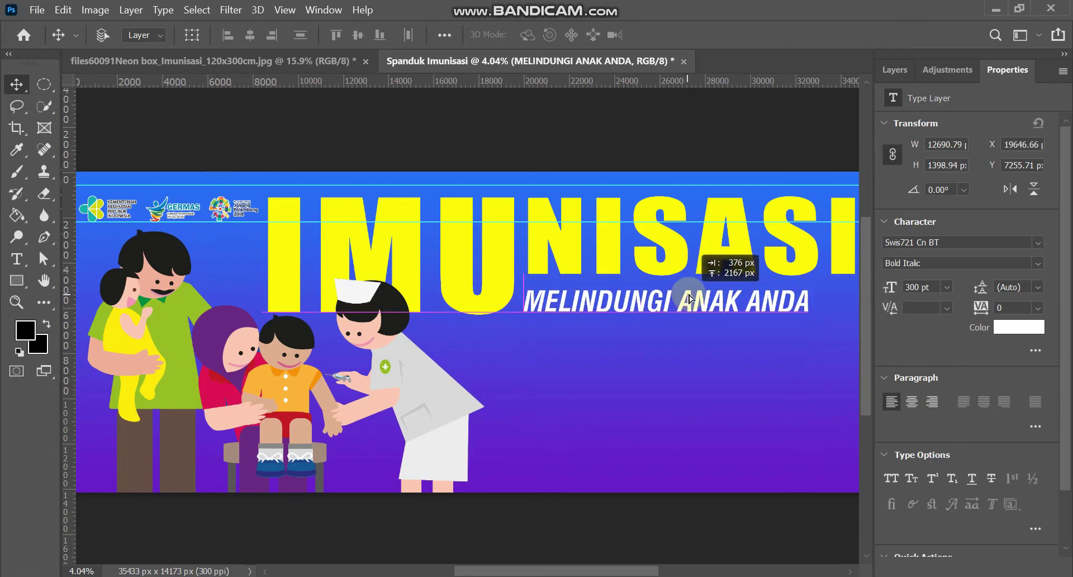
left_click_drag(686, 296, 691, 302)
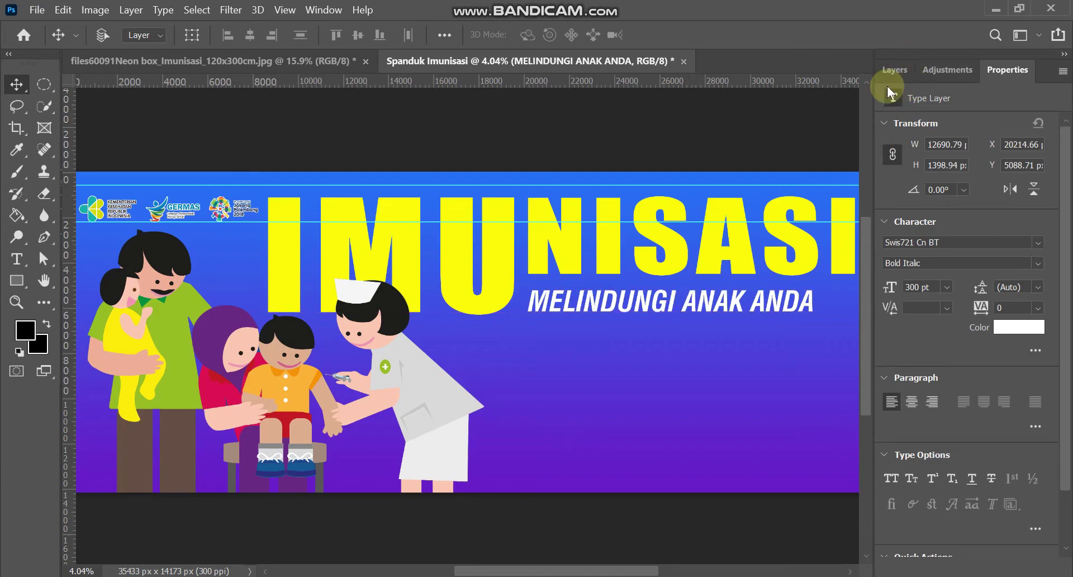
left_click(833, 571)
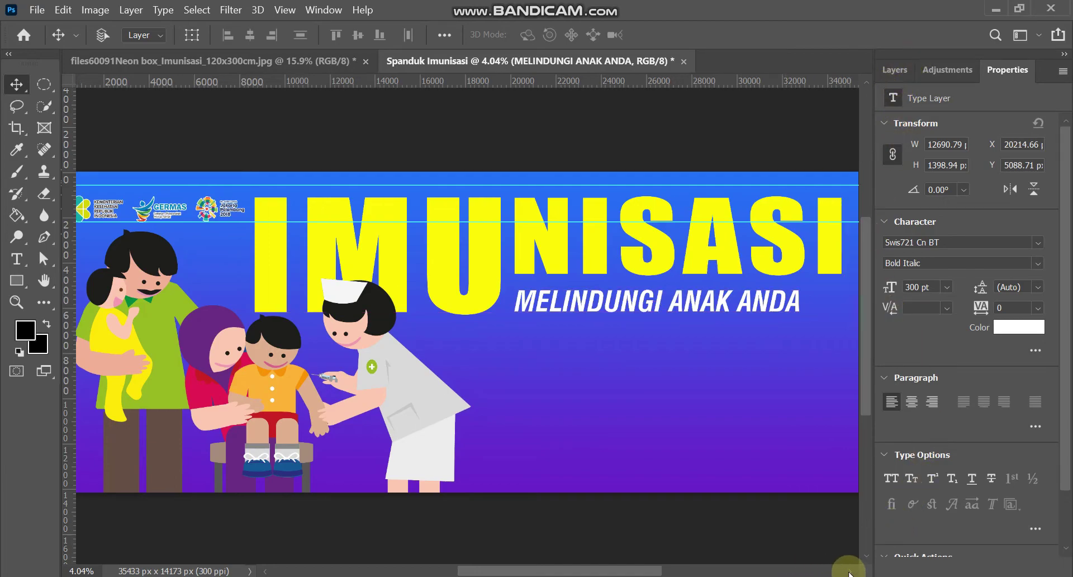
Scale the subtitle up to about 338.85 px so it spans under NISASI.
key("ctrl+t")
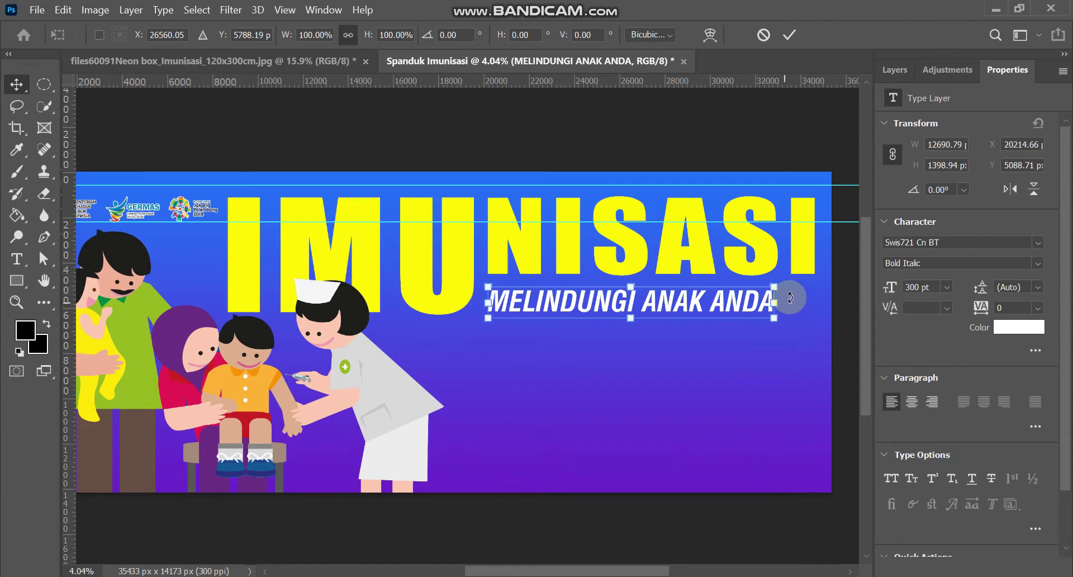
mouse_move(773, 313)
left_mouse_down()
mouse_move(795, 335)
mouse_move(738, 315)
left_mouse_up()
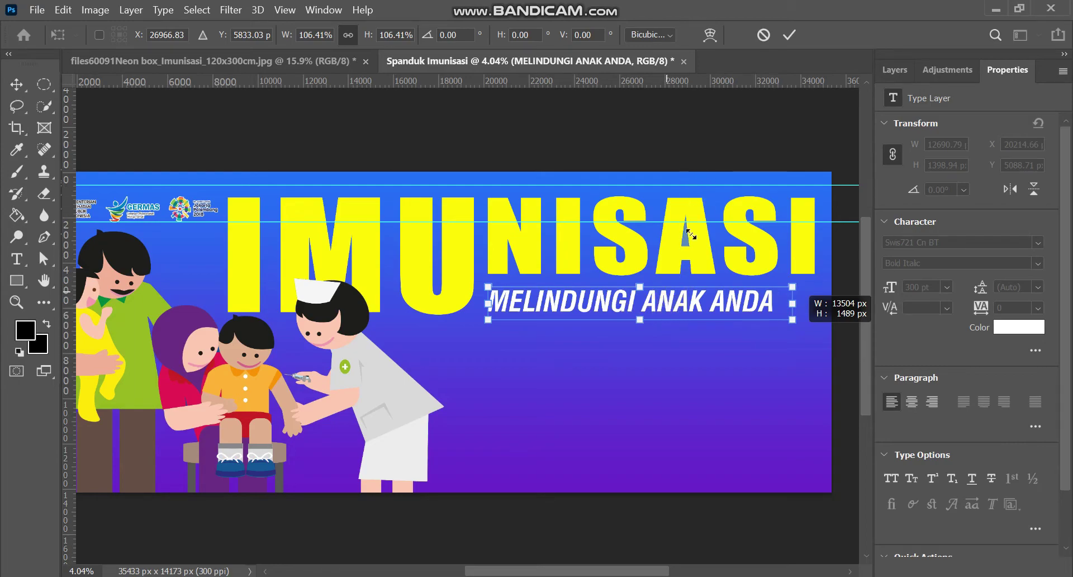
left_click(789, 36)
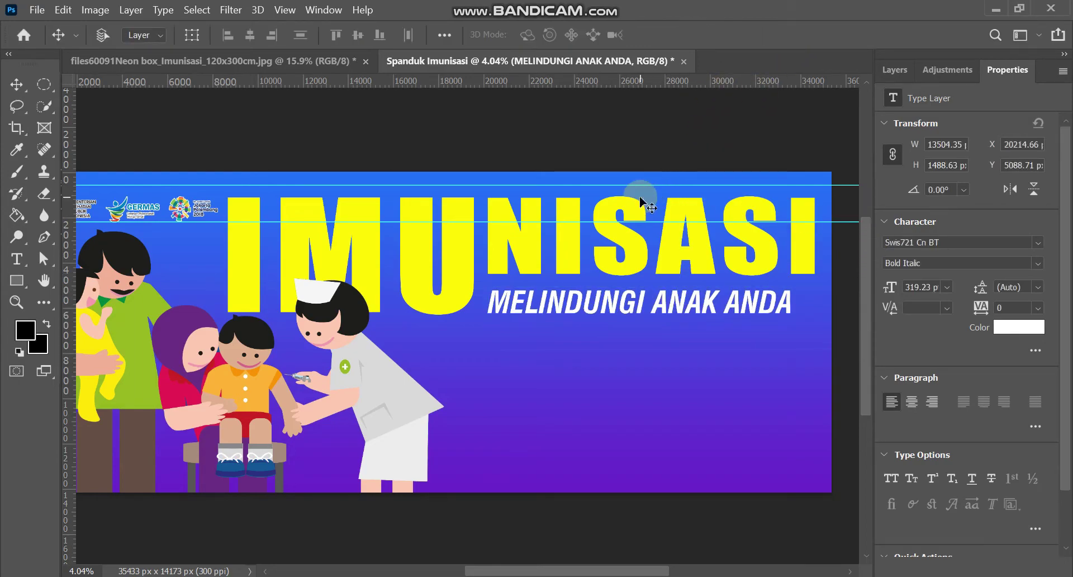
mouse_move(645, 306)
left_mouse_down()
mouse_move(660, 295)
mouse_move(774, 306)
left_mouse_up()
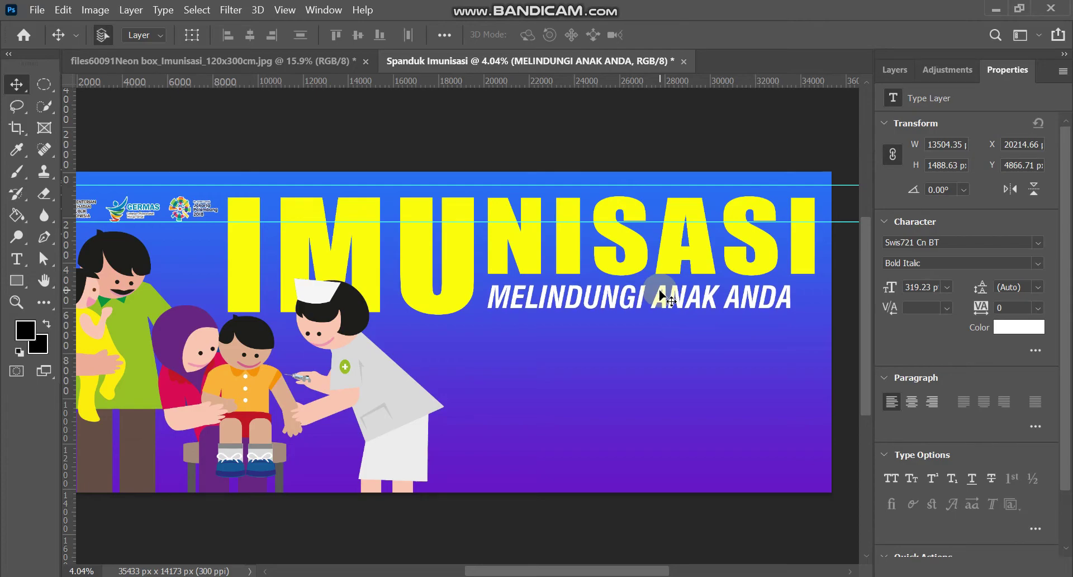
key("ctrl+t")
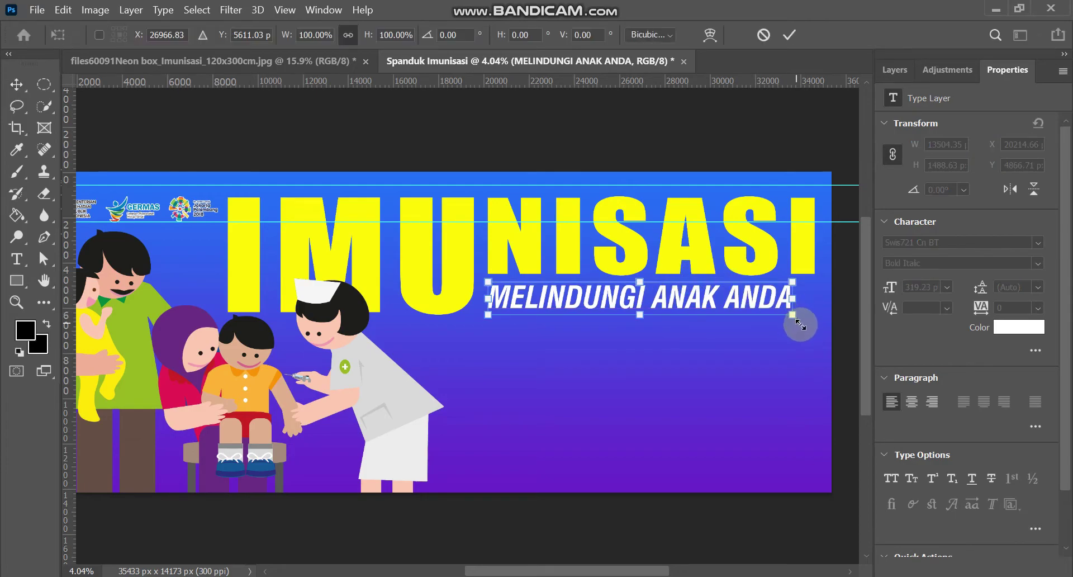
mouse_move(801, 324)
left_mouse_down()
mouse_move(821, 341)
mouse_move(835, 255)
mouse_move(816, 338)
mouse_move(798, 318)
mouse_move(816, 335)
left_mouse_up()
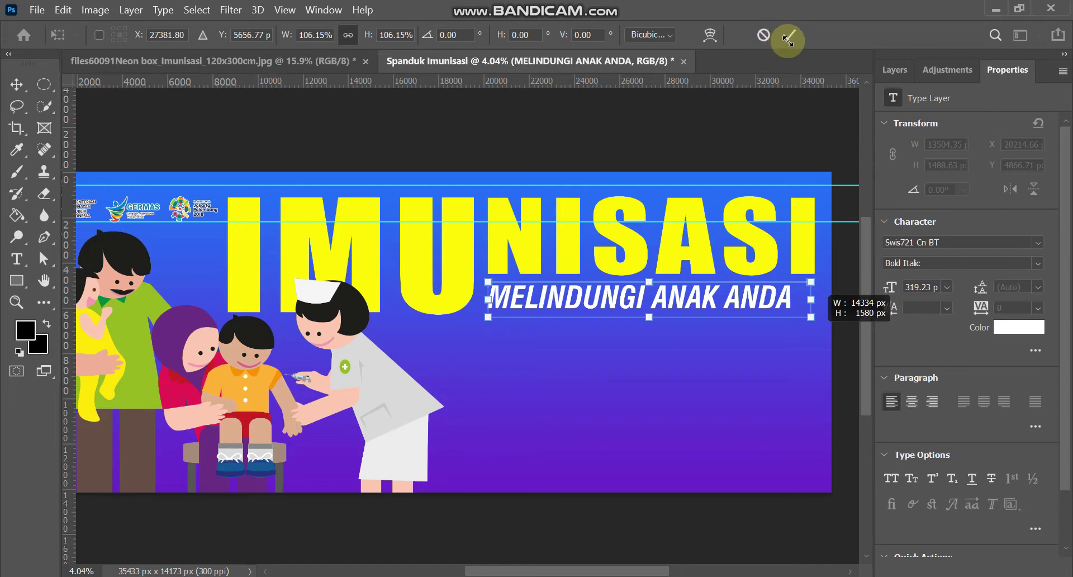
left_click(789, 36)
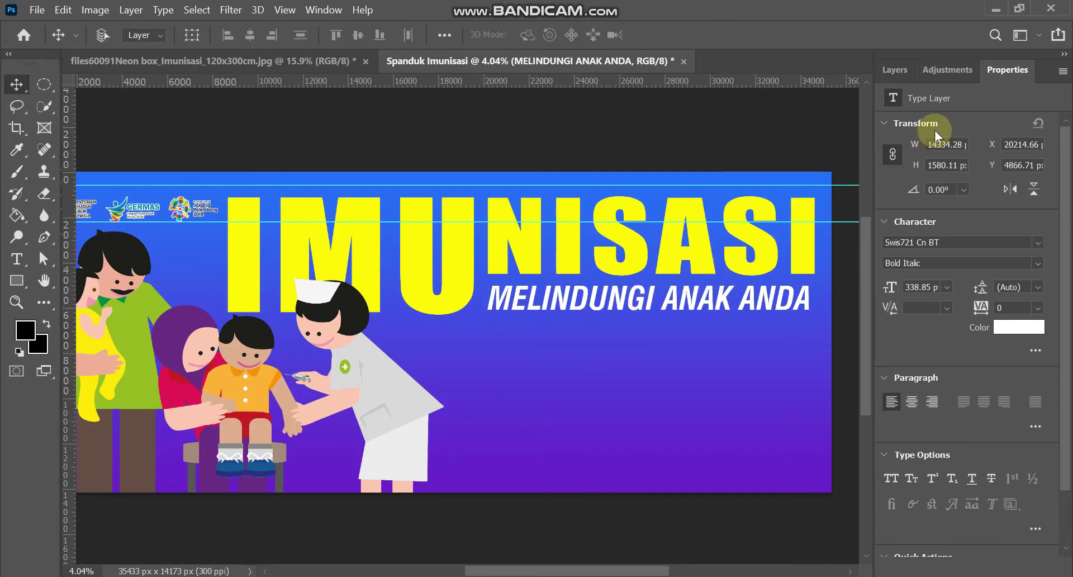
Add a 25 px outside Stroke layer style to the MELINDUNGI ANAK ANDA subtitle.
left_click(895, 70)
left_click(931, 567)
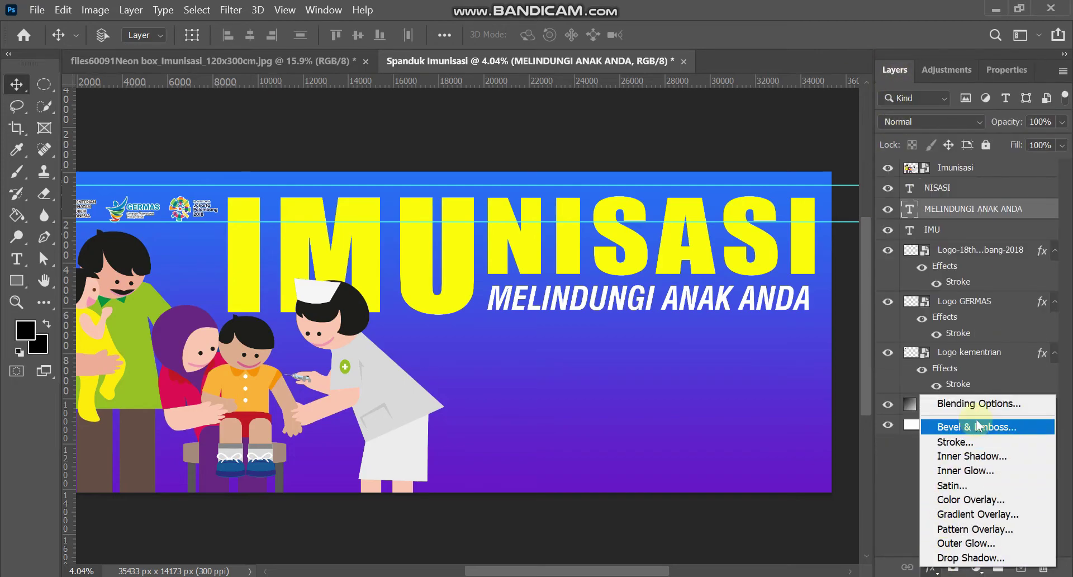
left_click(984, 403)
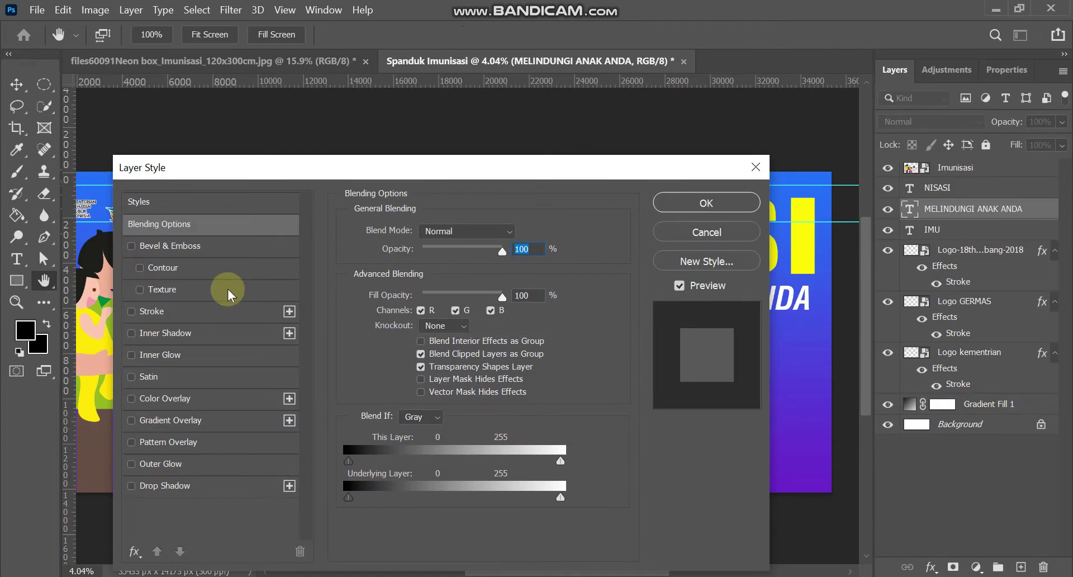
left_click(176, 312)
mouse_move(415, 168)
left_mouse_down()
mouse_move(448, 369)
mouse_move(448, 313)
left_mouse_up()
left_click(811, 353)
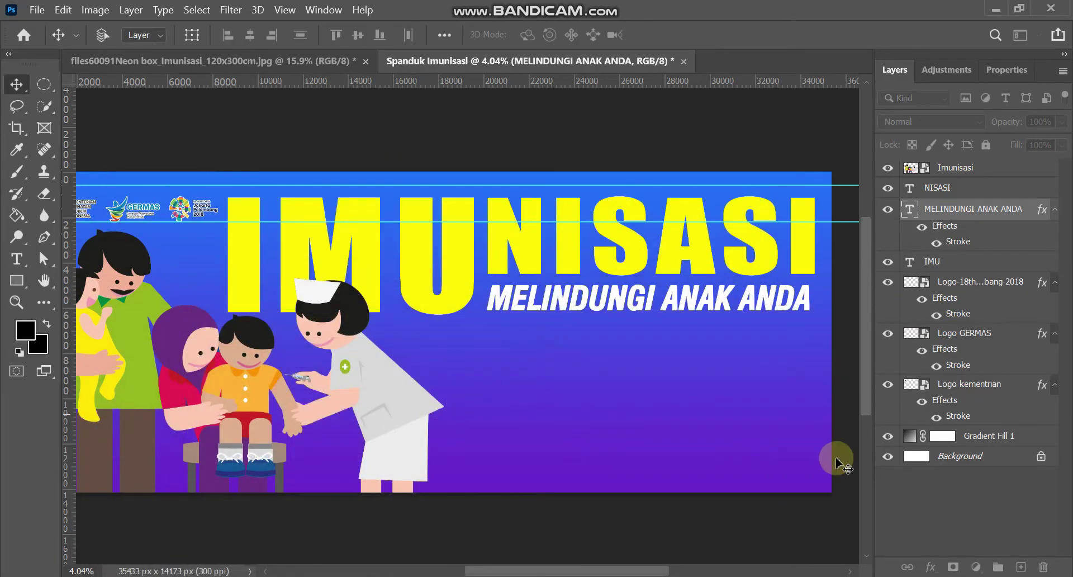
left_click(220, 62)
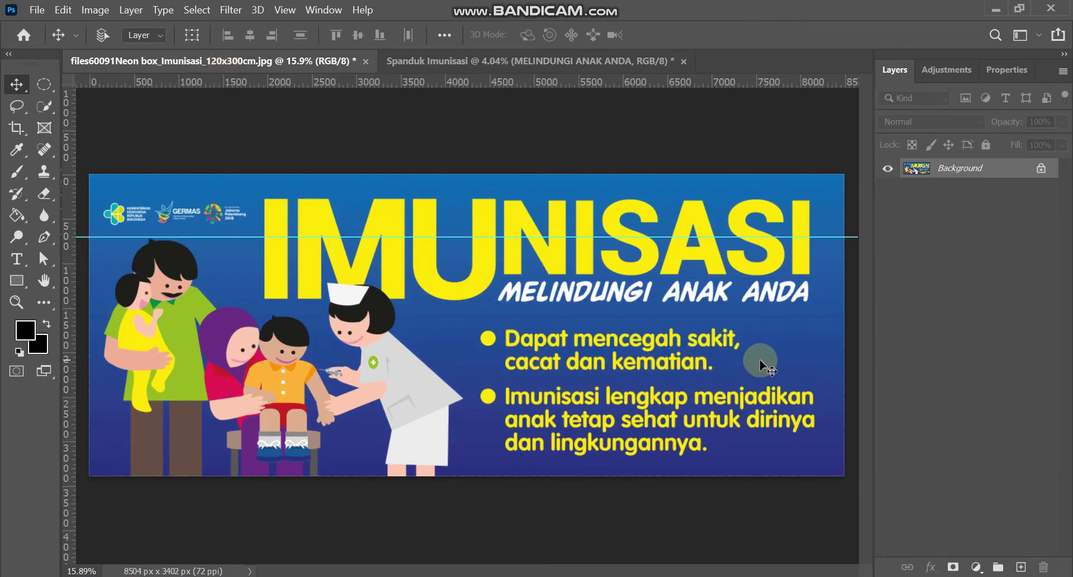
Draw a small circle below the subtitle with the Ellipse Tool.
left_click(492, 65)
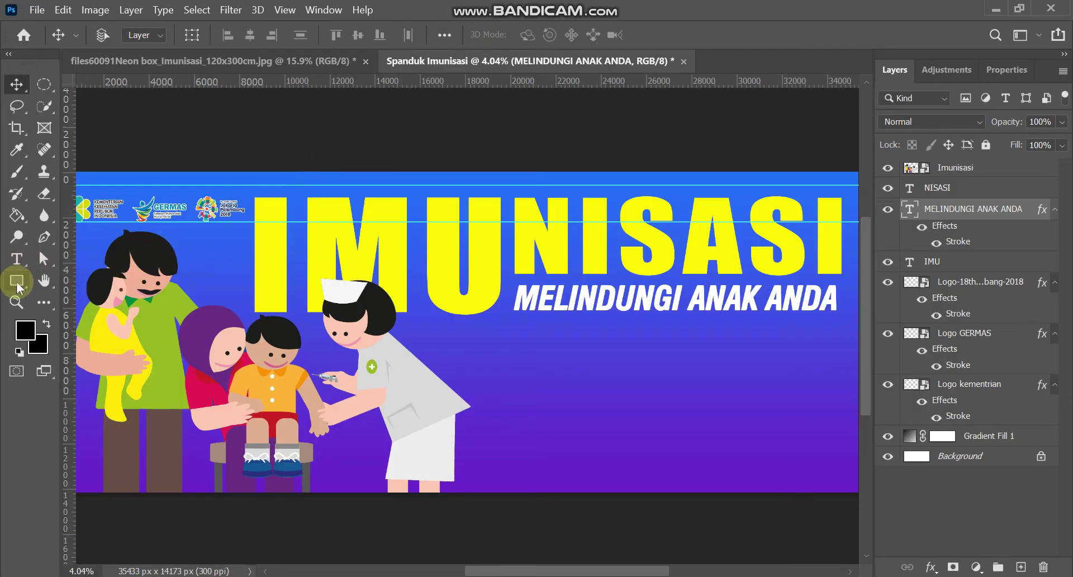
left_click(17, 284)
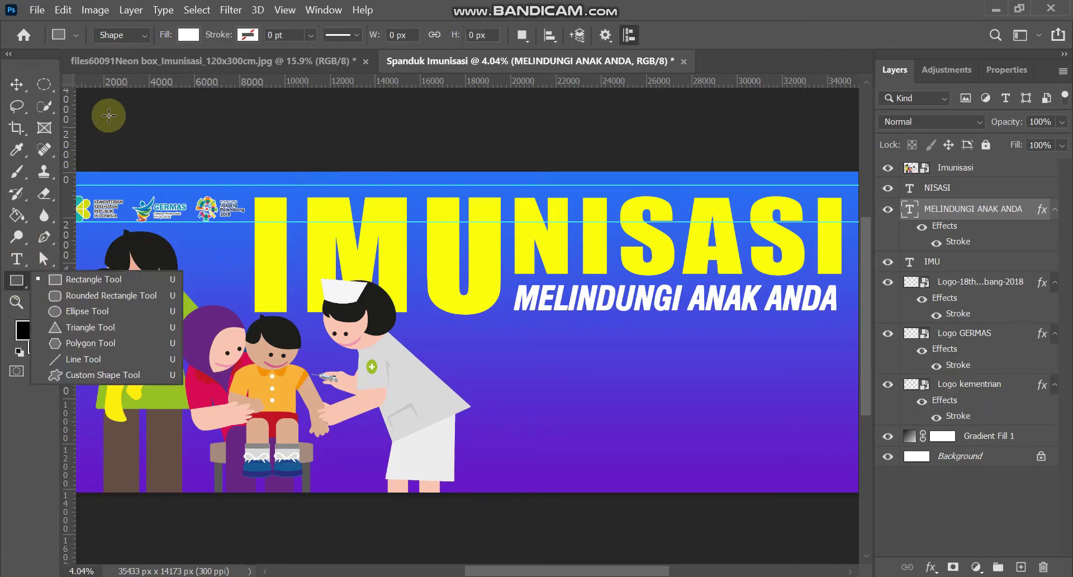
left_click(90, 315)
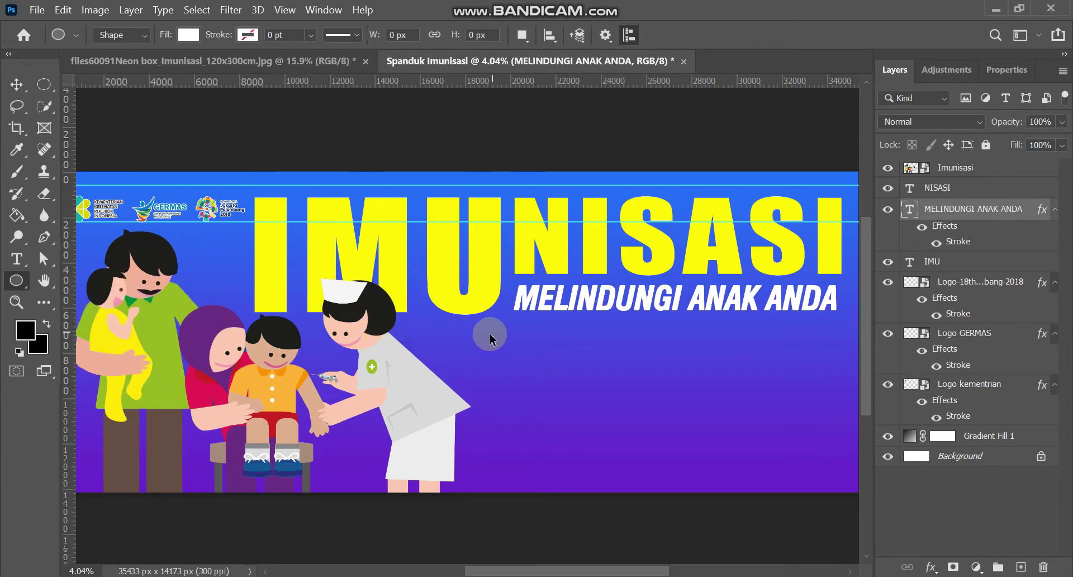
left_click_drag(486, 333, 508, 360)
key("ctrl+z")
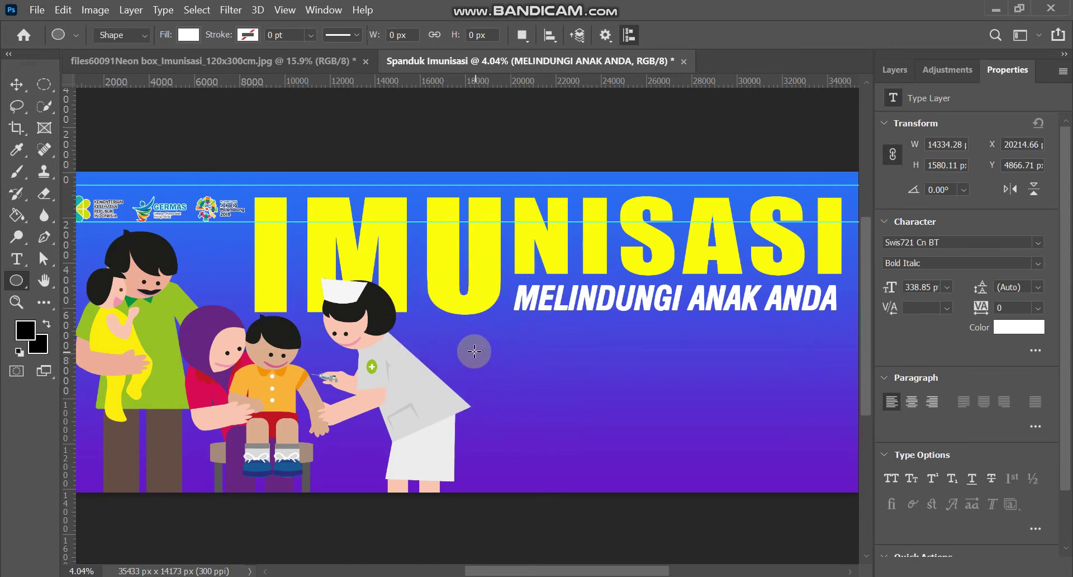
mouse_move(471, 347)
left_mouse_down()
mouse_move(498, 376)
mouse_move(494, 368)
left_mouse_up()
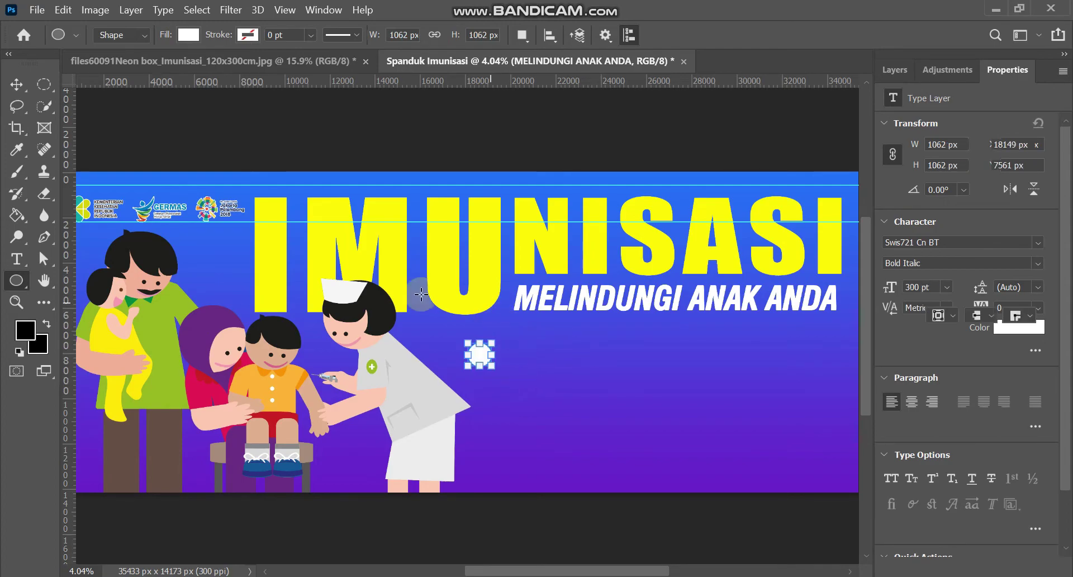
Fill the circle yellow and position it just right of the nurse illustration.
left_click(935, 246)
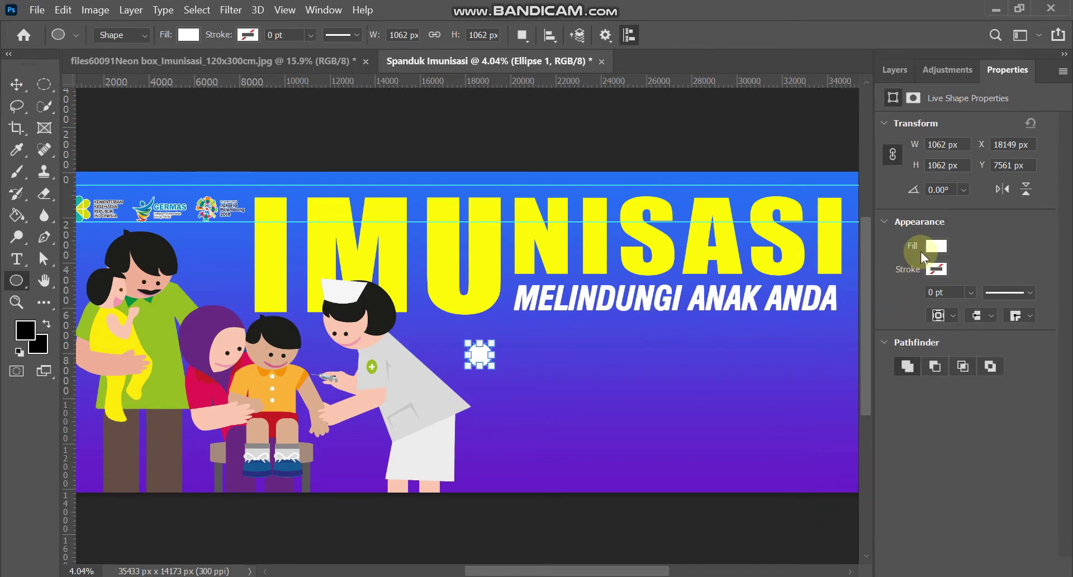
left_click(938, 247)
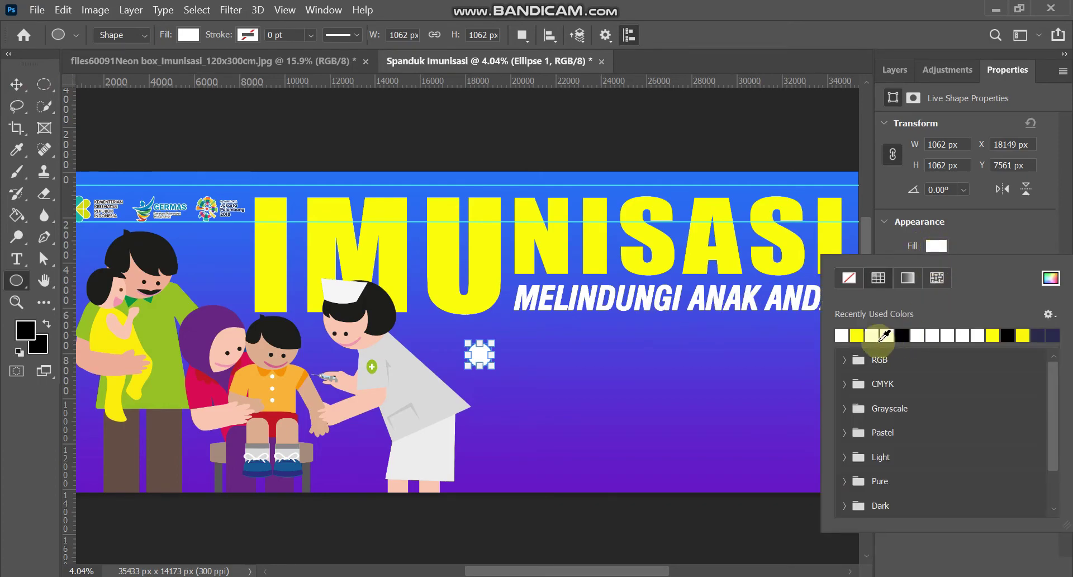
left_click(860, 337)
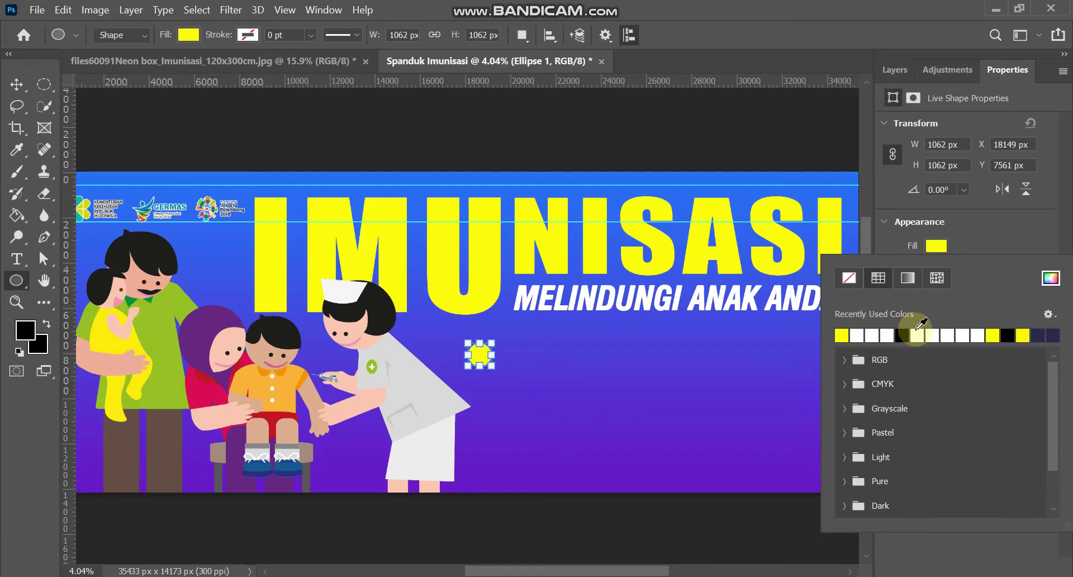
left_click(1017, 249)
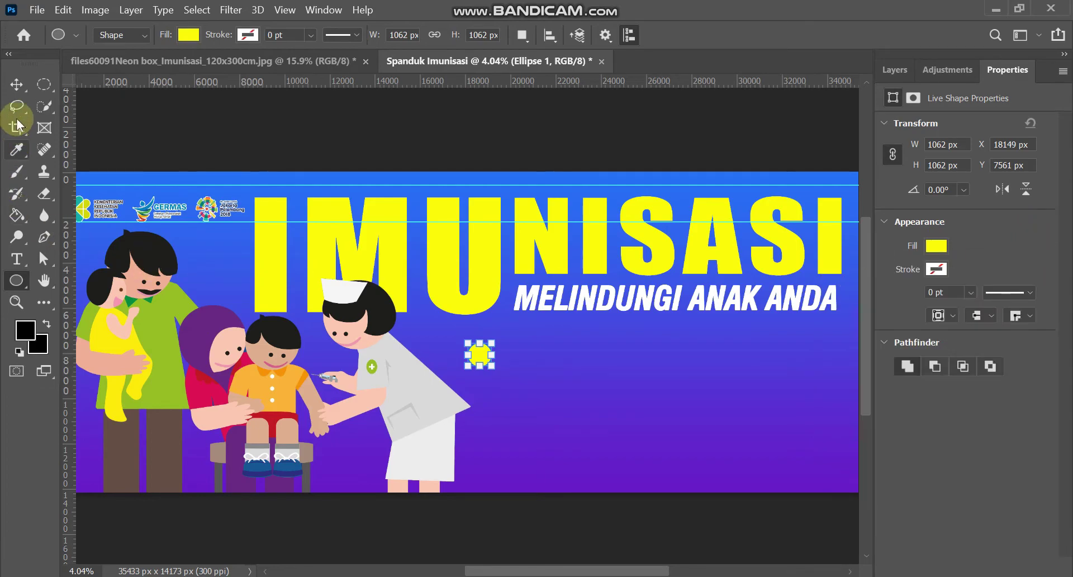
left_click(16, 85)
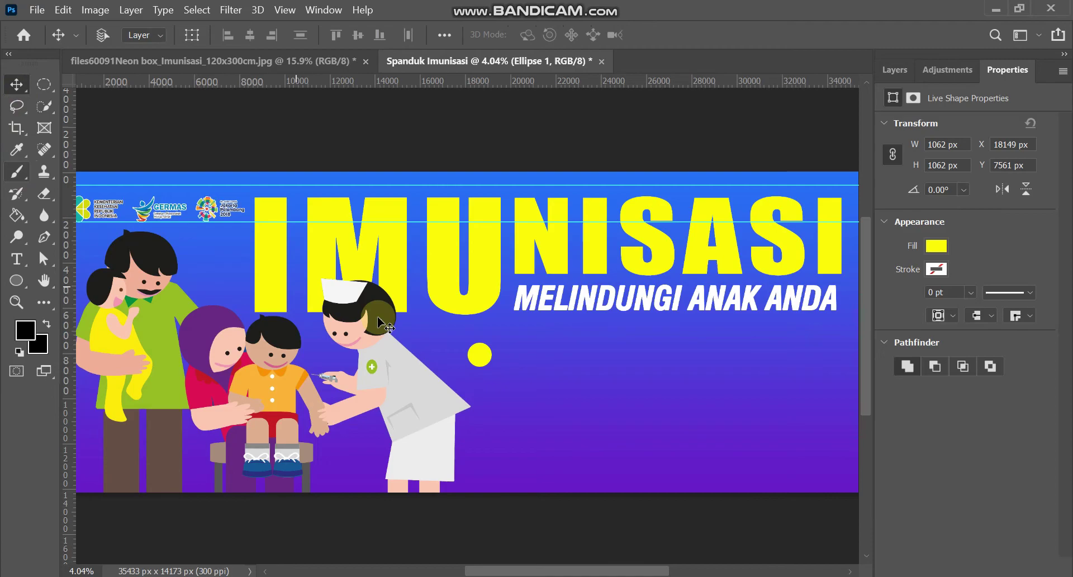
left_click_drag(469, 353, 492, 337)
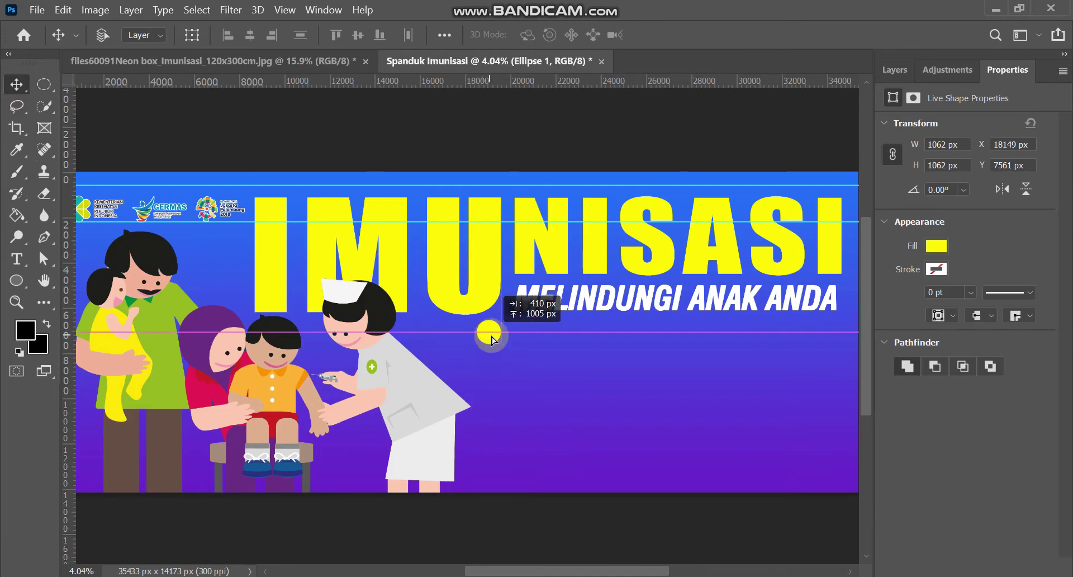
left_click_drag(492, 341, 496, 342)
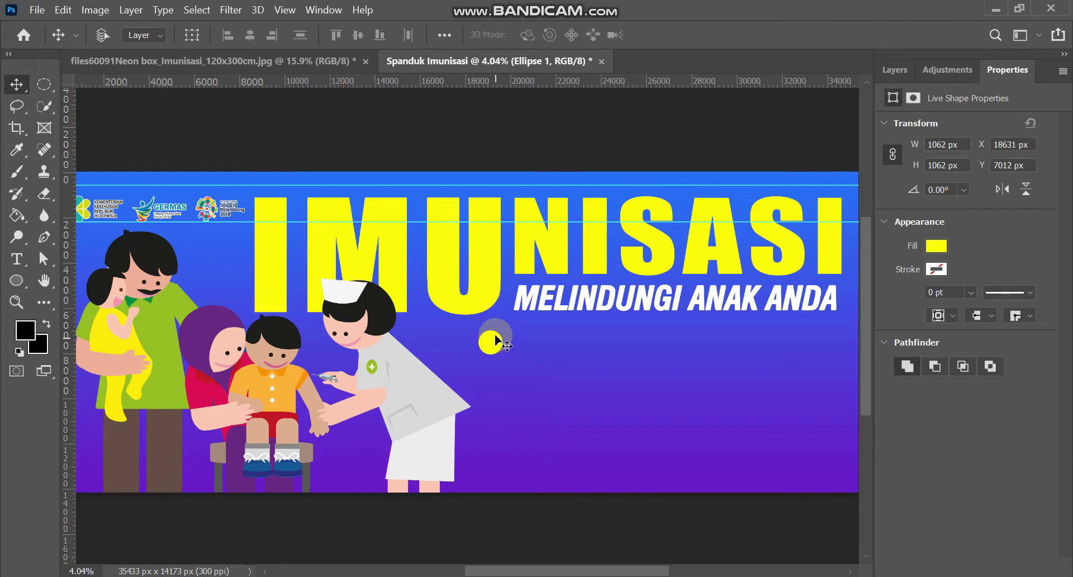
left_click(320, 59)
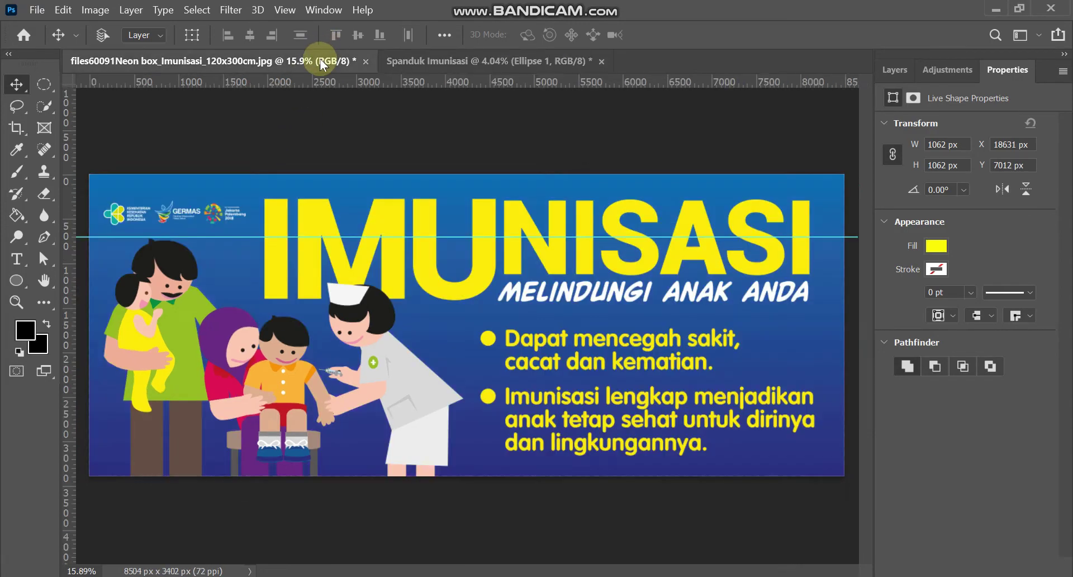
left_click(486, 61)
Start a text layer right of the yellow dot using Arial Rounded MT Bold.
left_click(16, 258)
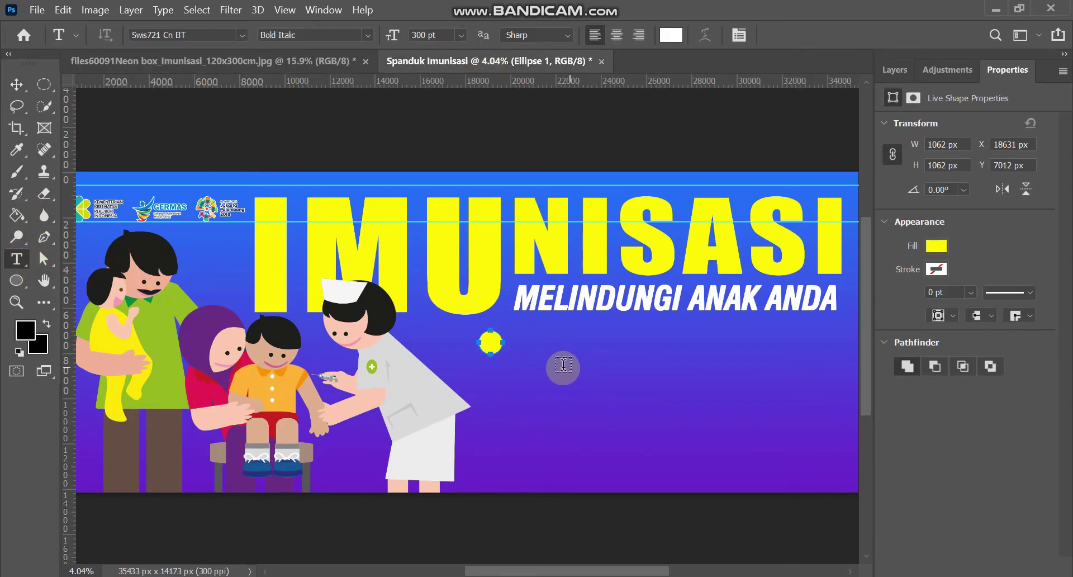
left_click(523, 361)
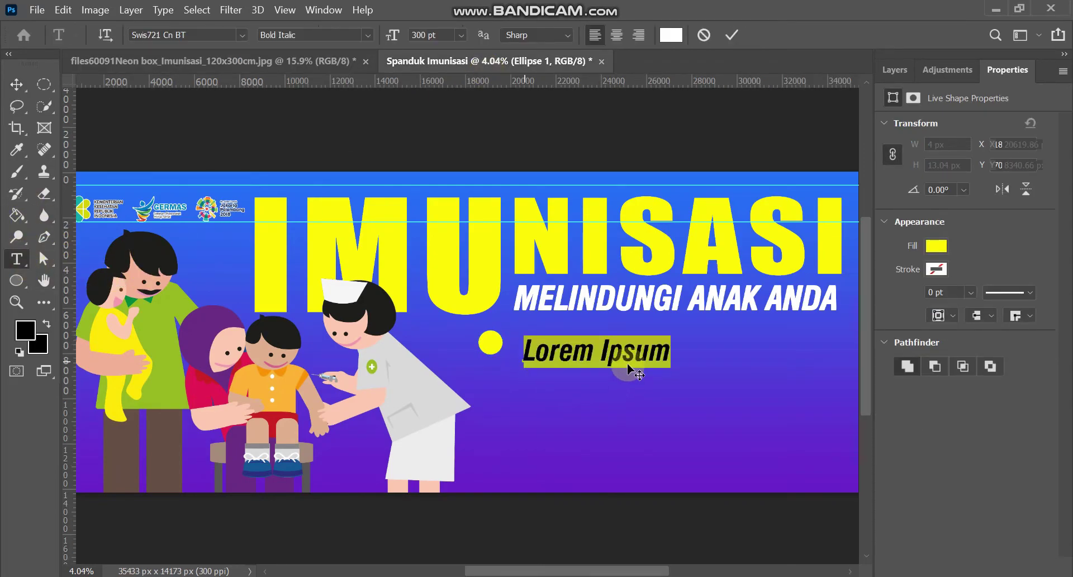
left_click(240, 38)
left_click(224, 40)
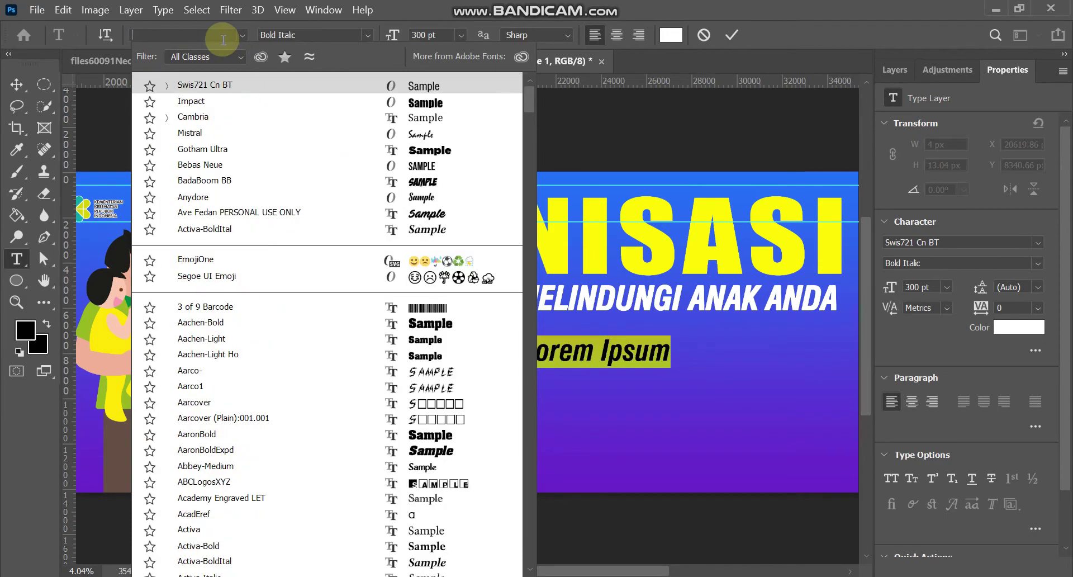
type("ARIAL")
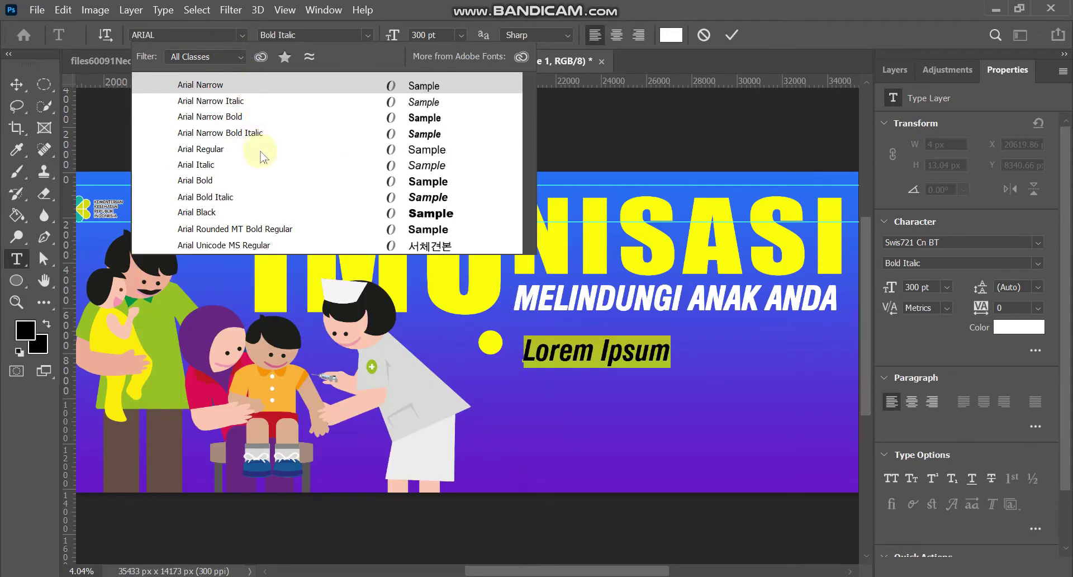
left_click(283, 230)
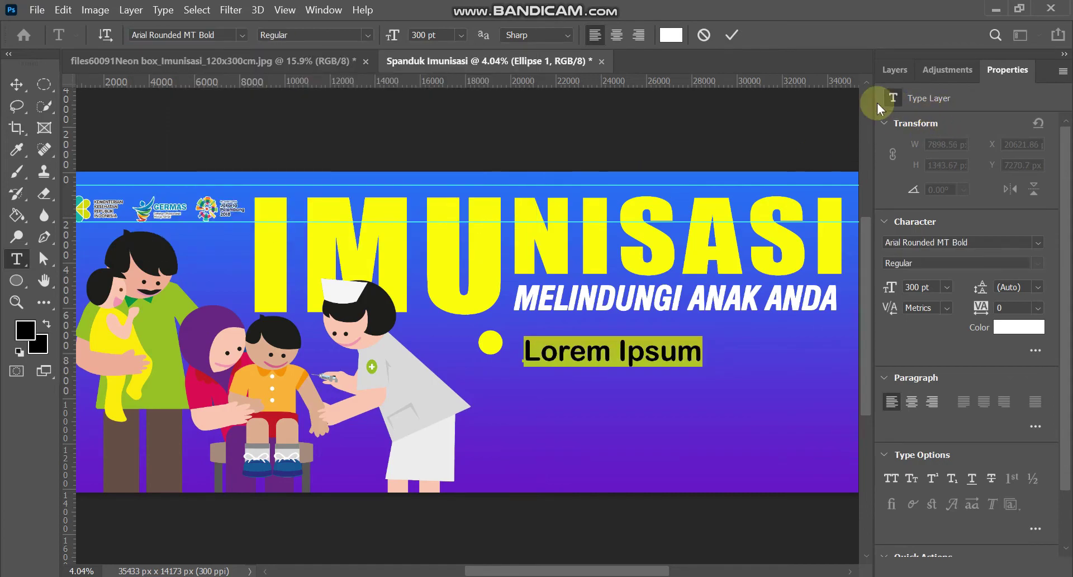
Type the bullet text 'Dapat Mencegah' and check it against the reference.
left_click(895, 70)
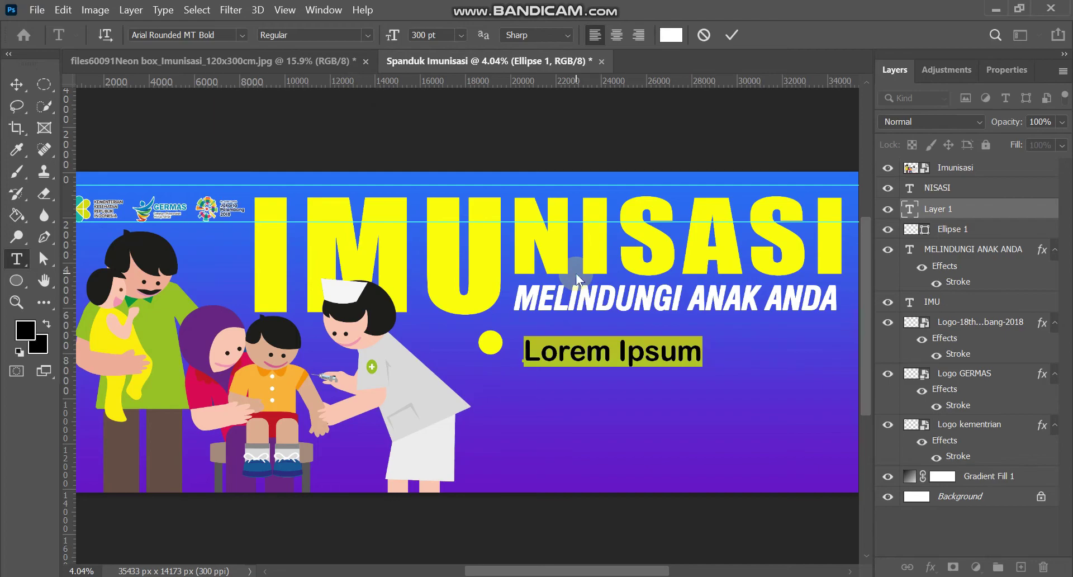
type("d")
key("BackSpace")
type("Dapat Mencegah")
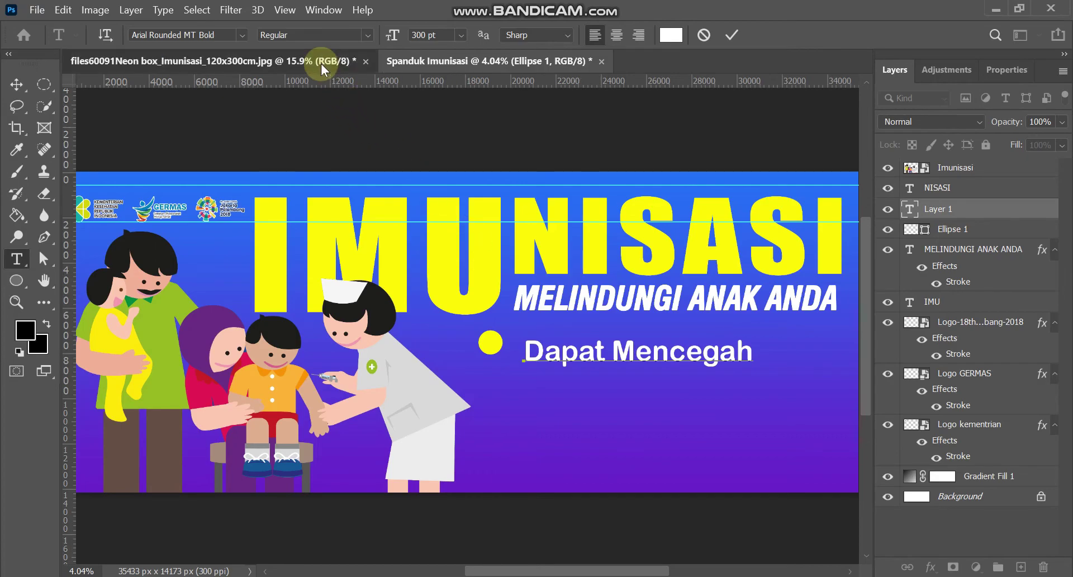
left_click(321, 63)
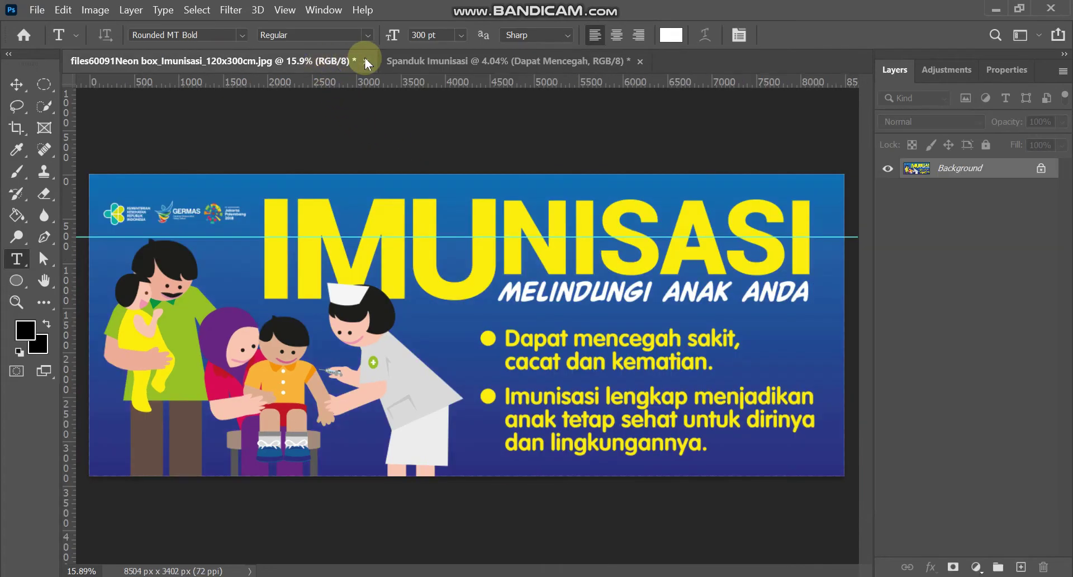
left_click(447, 64)
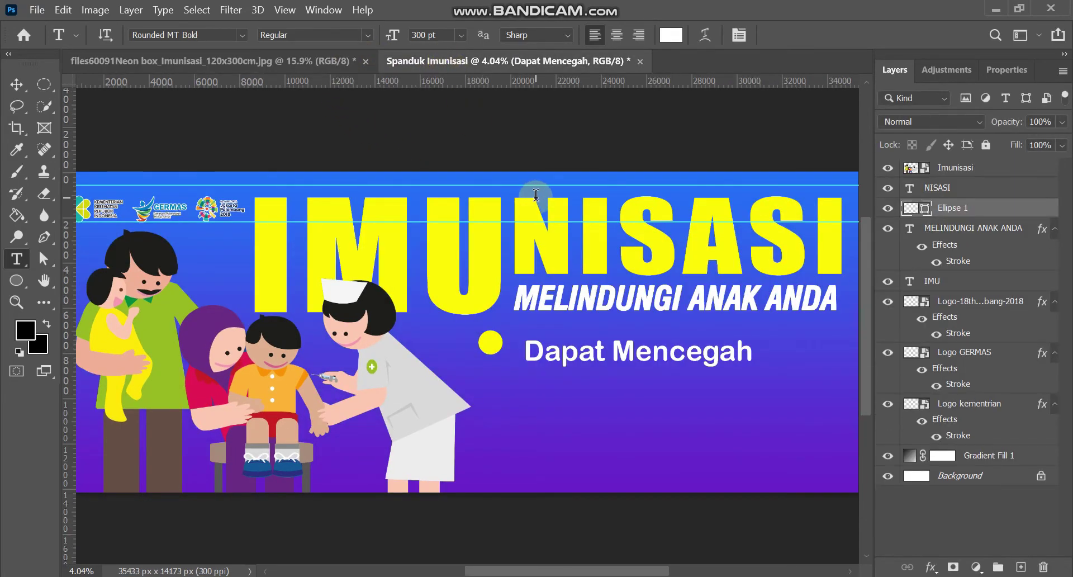
Remove the stray placeholder text layer and restore the Dapat Mencegah layer.
key("Delete")
key("Delete")
key("ctrl+z")
key("ctrl+z")
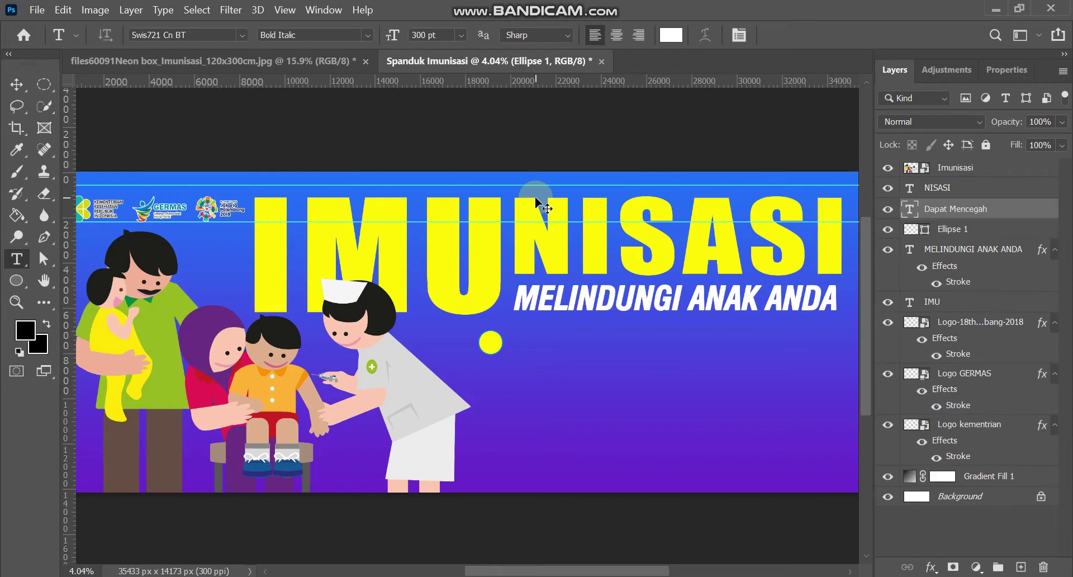
key("ctrl+shift+z")
key("ctrl+shift+z")
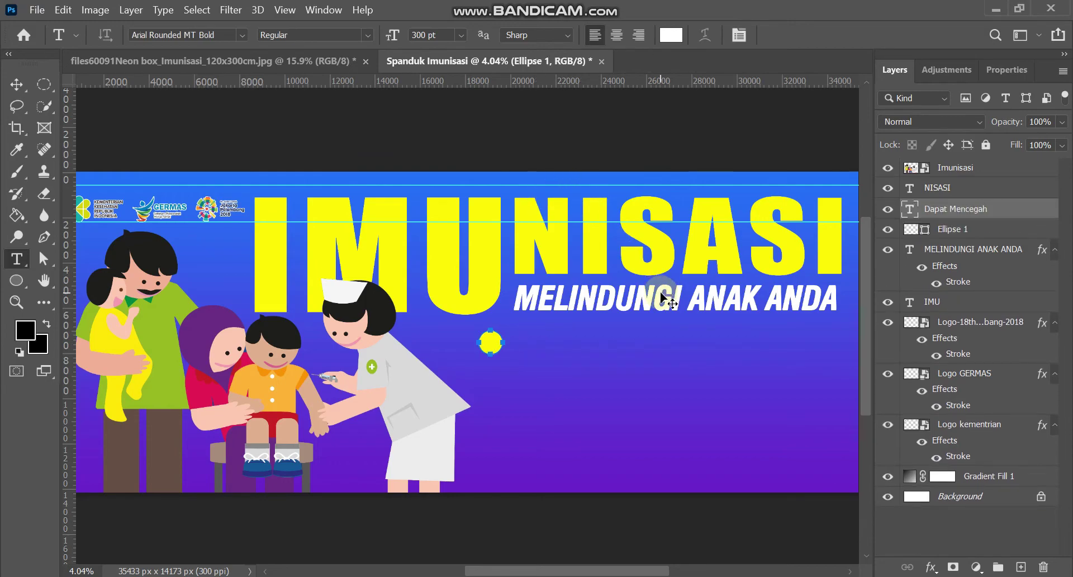
key("ctrl+z")
key("ctrl+z")
left_click(680, 365)
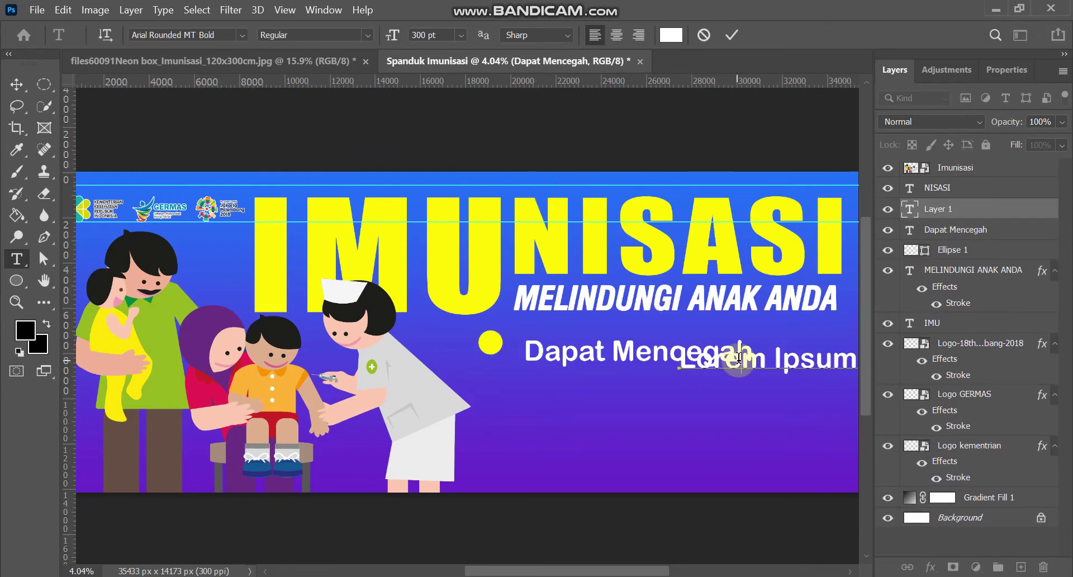
left_click(706, 34)
key("Delete")
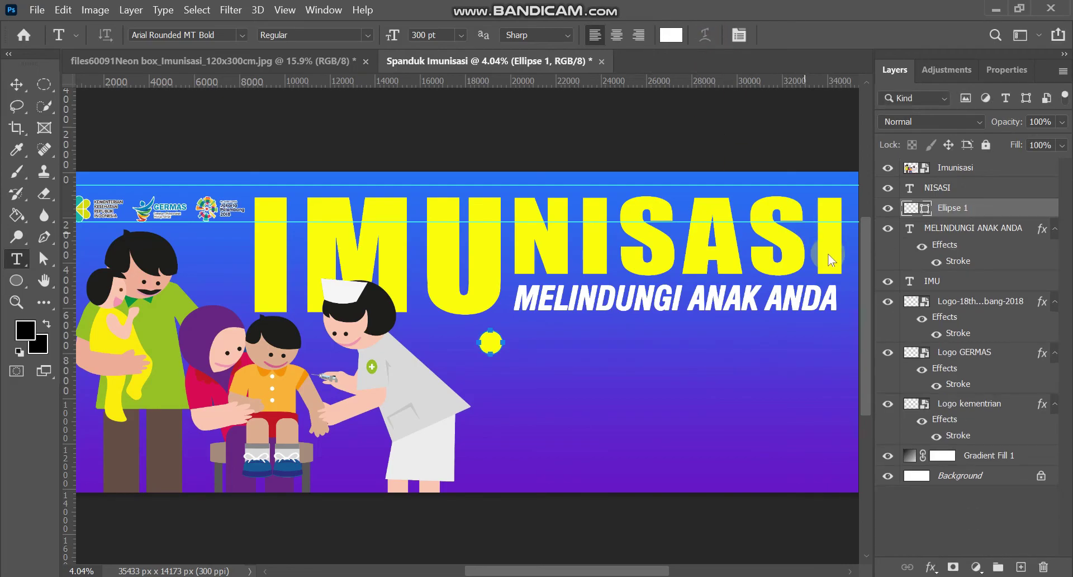
left_click(16, 84)
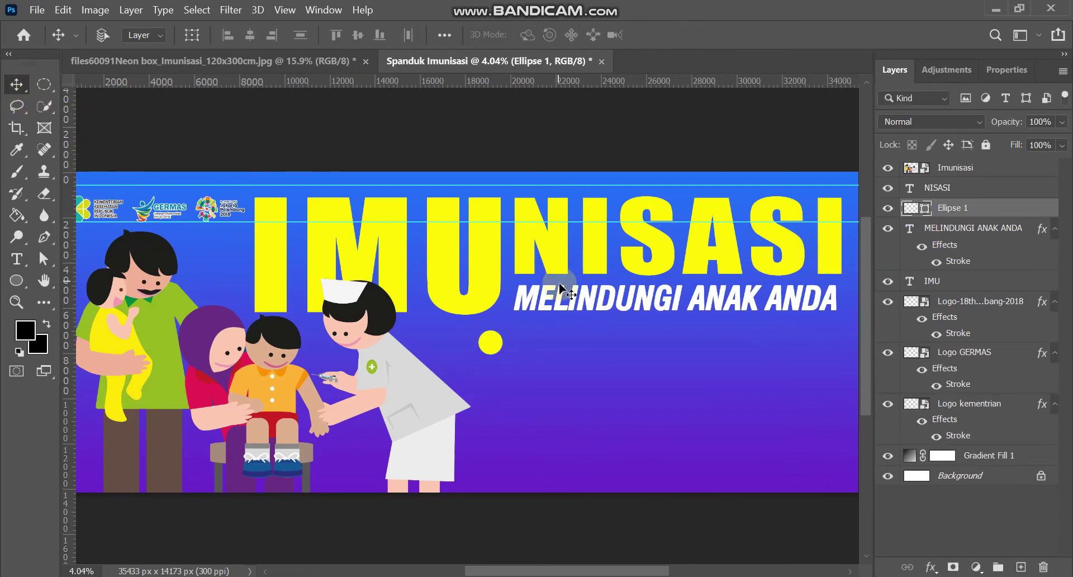
key("ctrl+z")
Edit the bullet to 'Dapat mencegah sakit, cacat dan kematian.' on two lines and move it beside the dot.
double_click(559, 351)
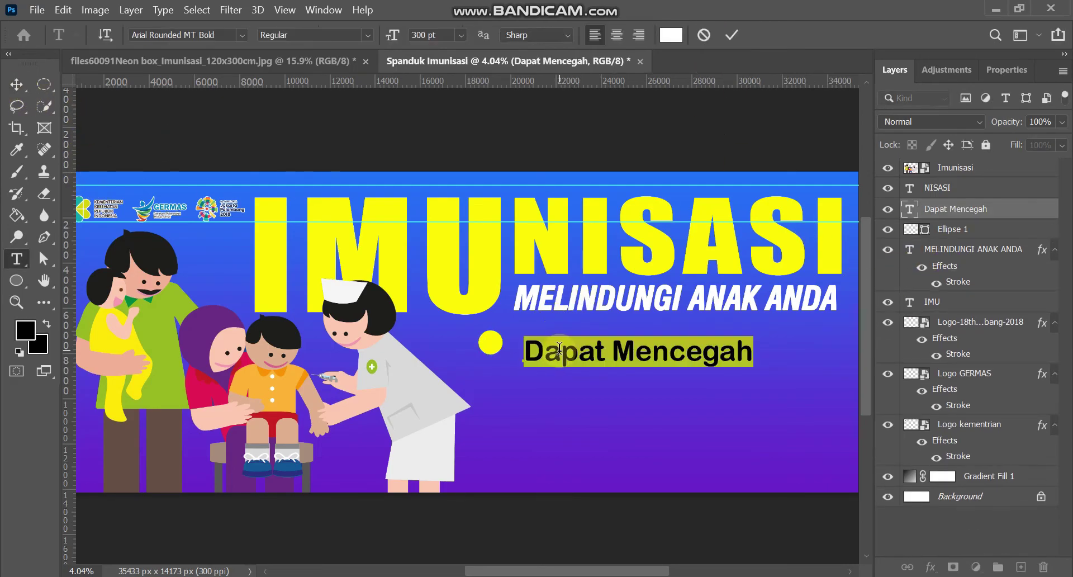
left_click(635, 351)
key("Delete")
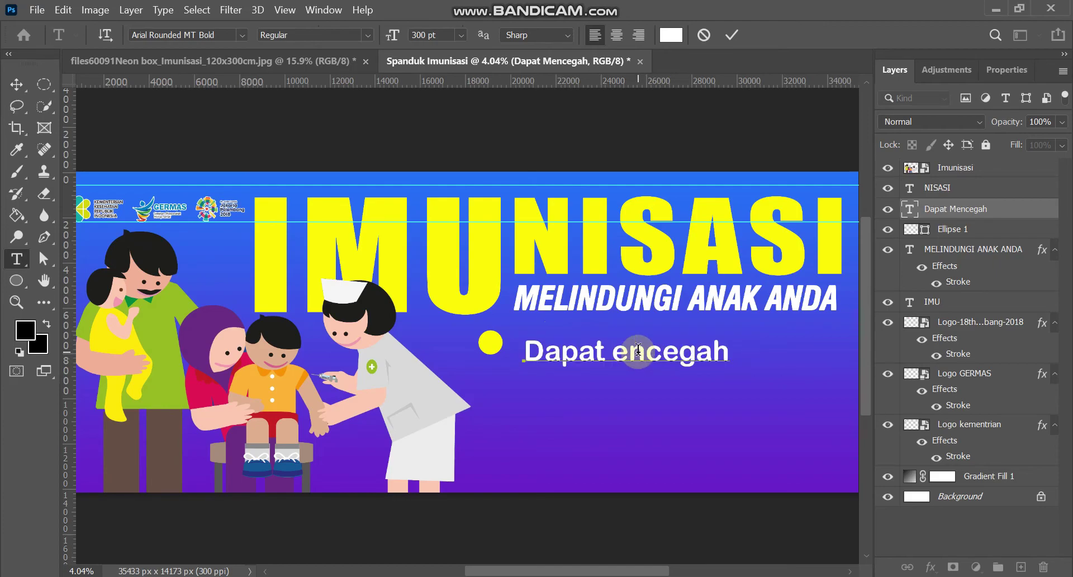
type("m")
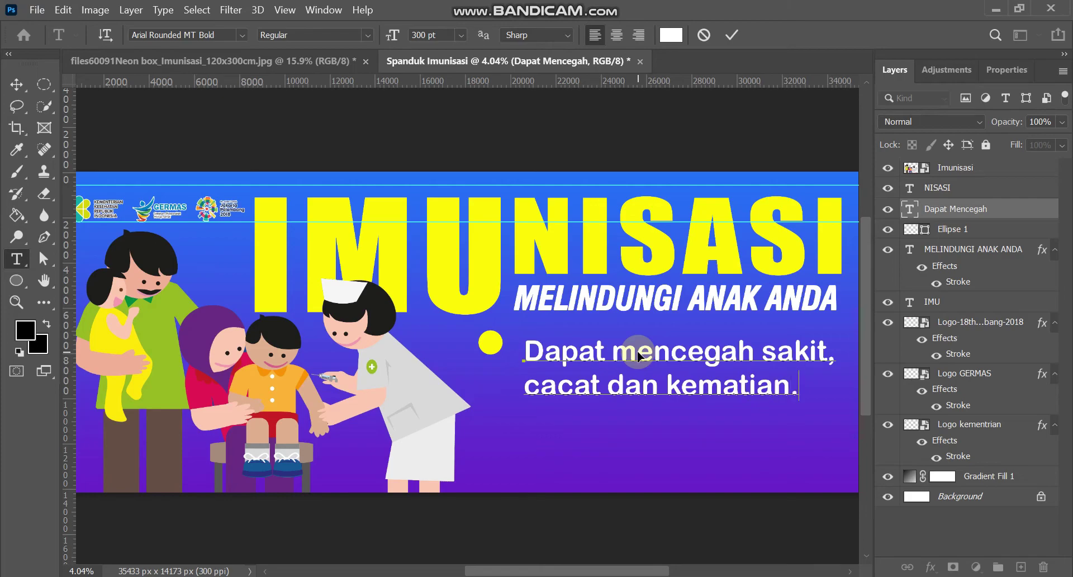
key("ctrl+a")
left_click(1007, 70)
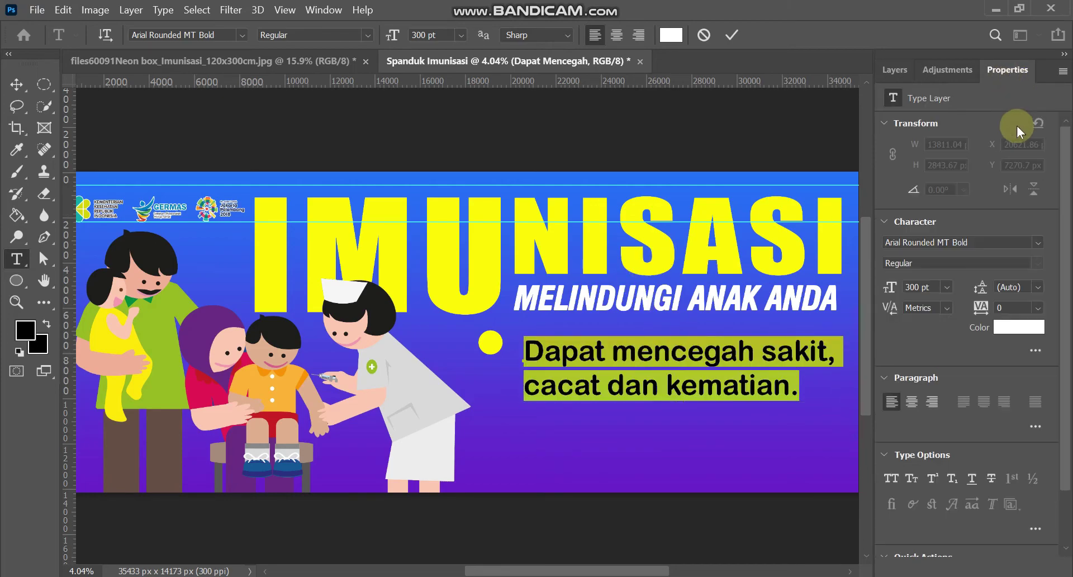
left_click(59, 79)
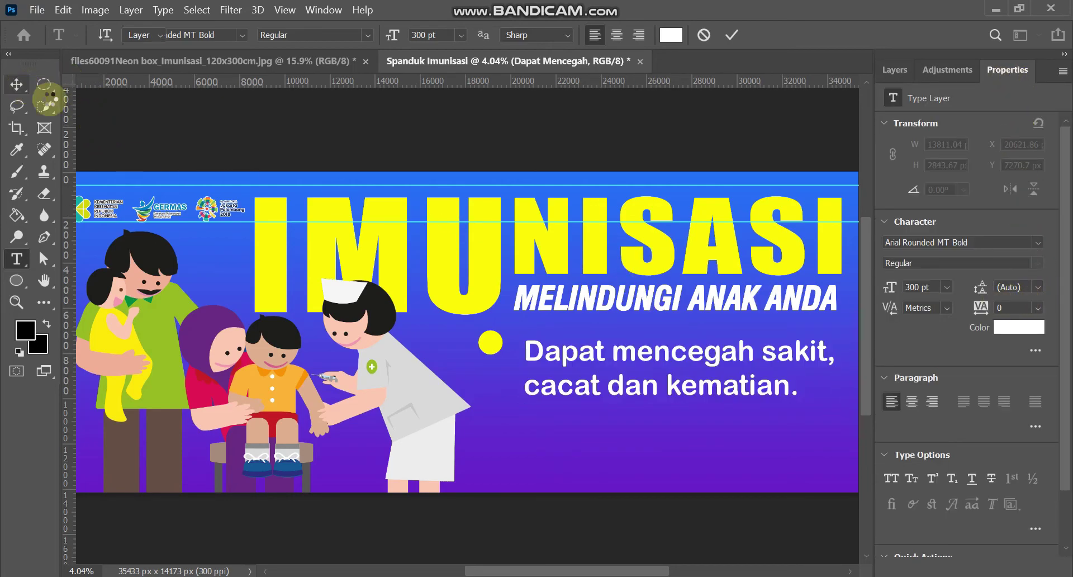
left_click(16, 84)
left_click_drag(601, 358, 582, 343)
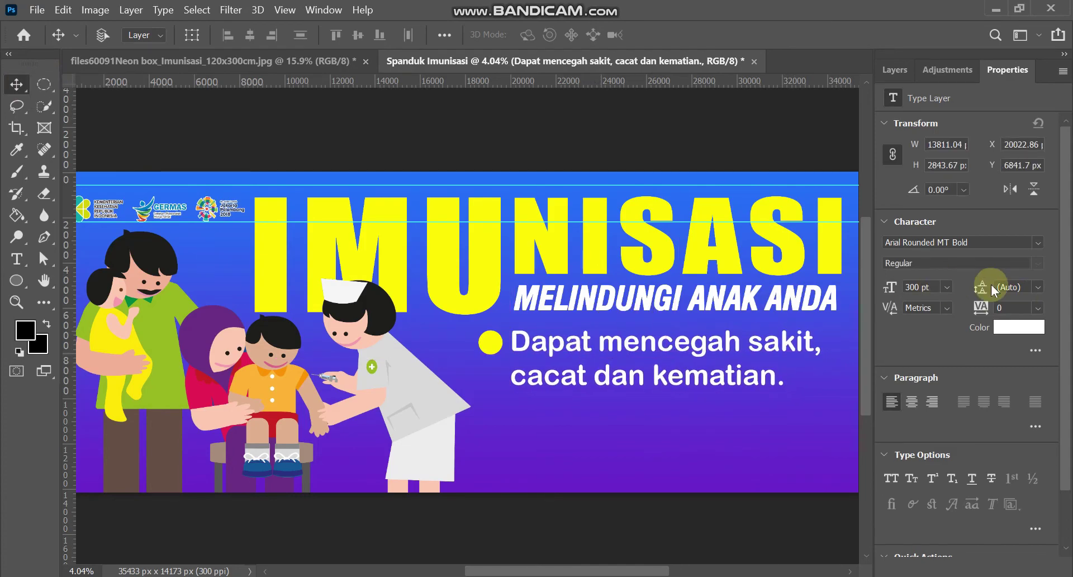
Colour the bullet text bright yellow (#fff000) to match the title and dot.
left_click(1018, 327)
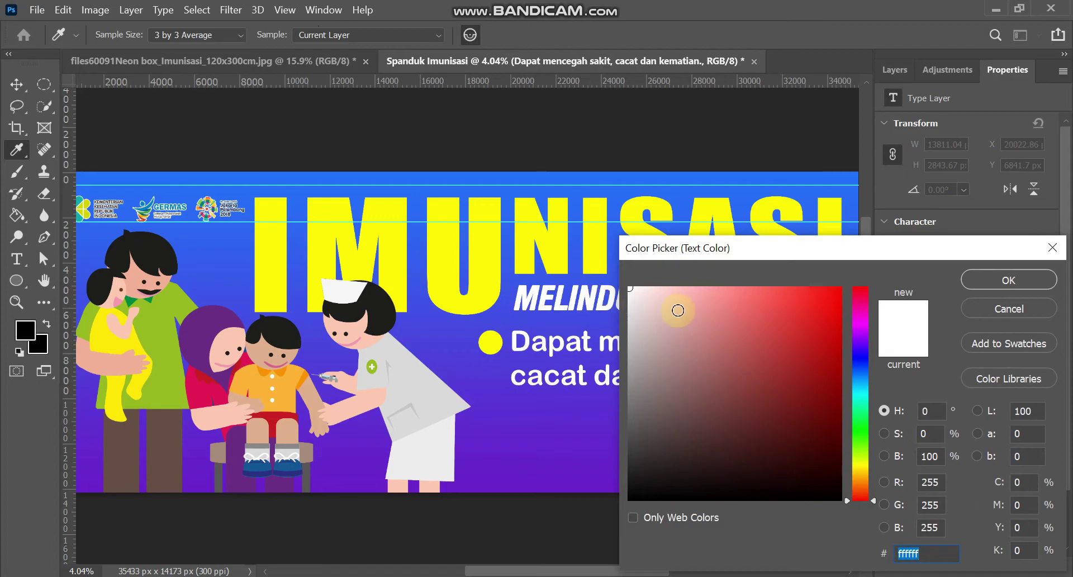
left_click(860, 469)
left_click_drag(864, 468, 885, 465)
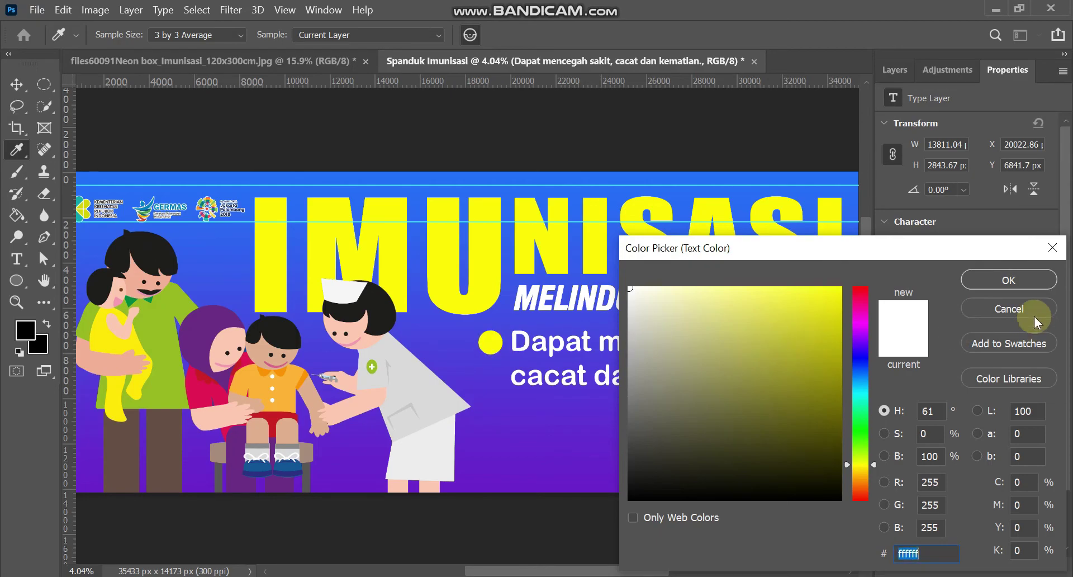
left_click(1011, 279)
left_click(1025, 322)
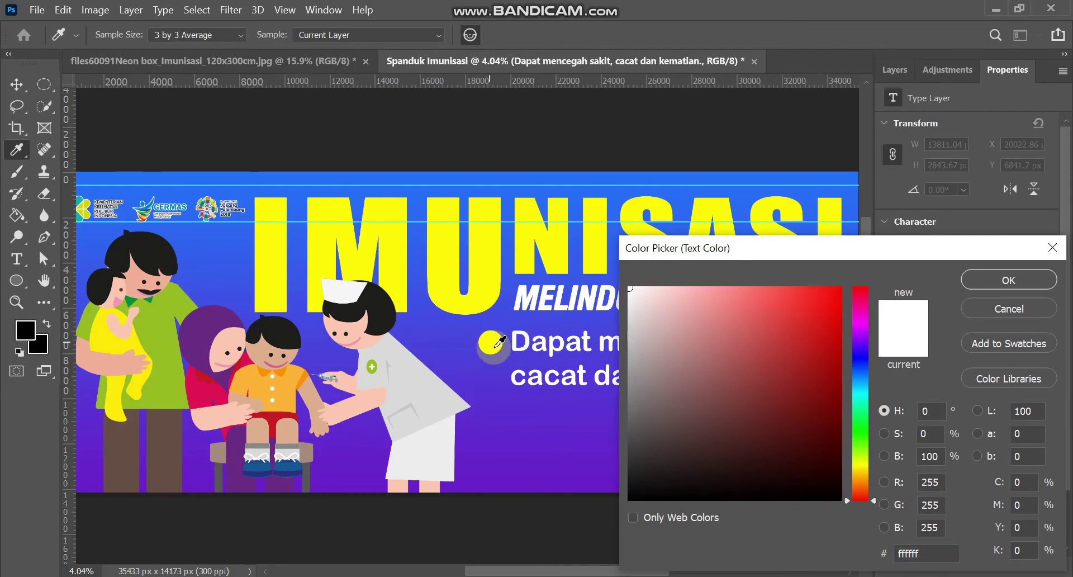
left_click_drag(494, 339, 534, 250)
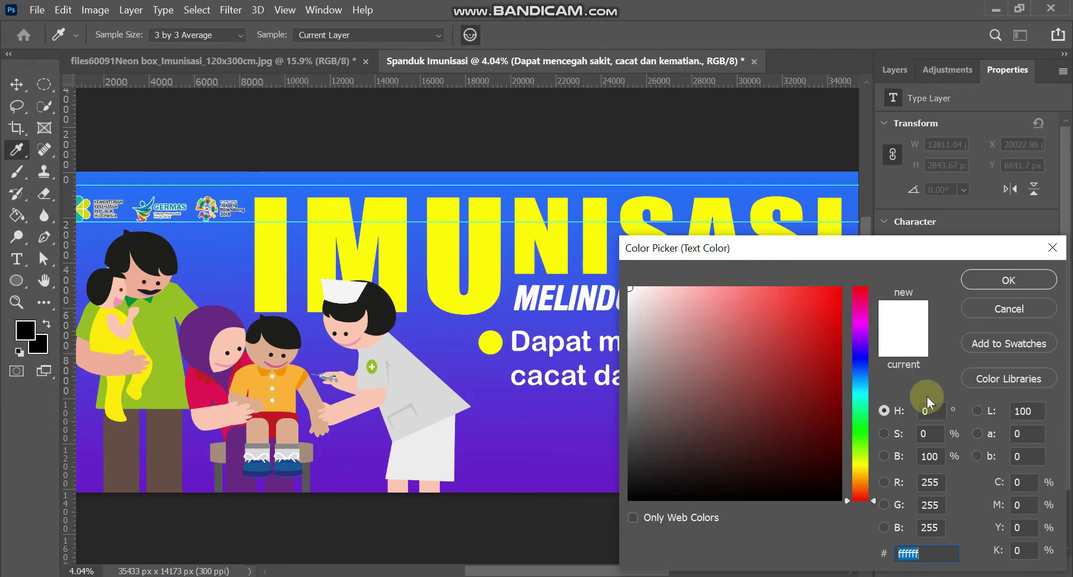
left_click_drag(863, 489, 867, 473)
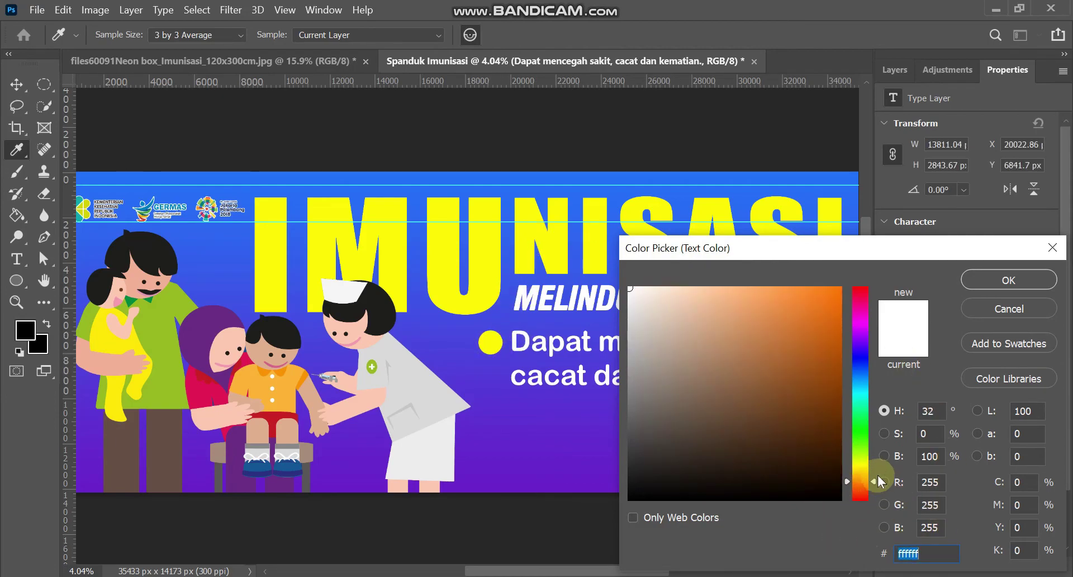
left_click_drag(733, 431, 842, 287)
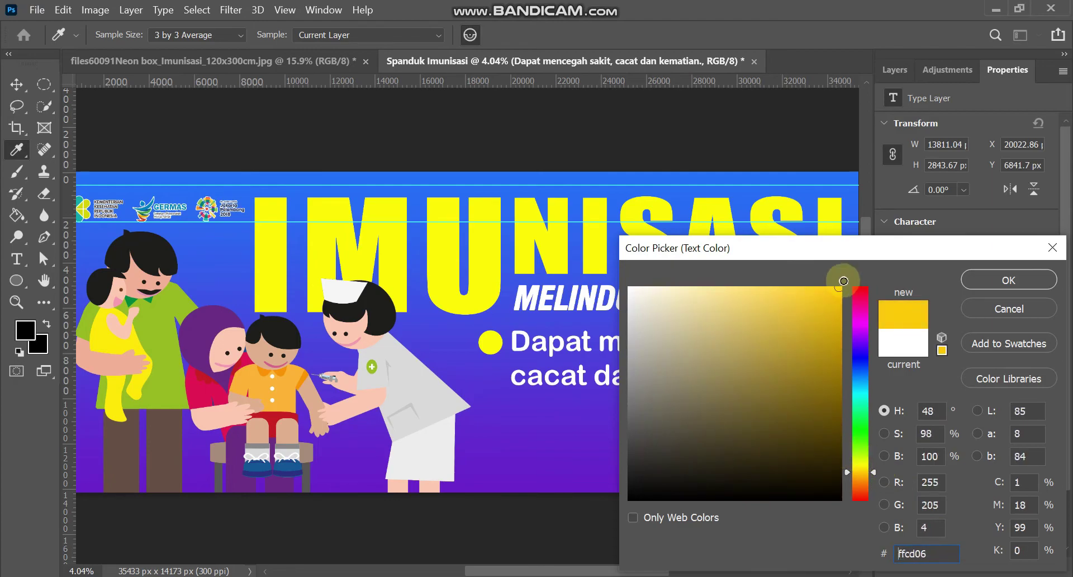
left_click_drag(873, 471, 878, 467)
left_click(1007, 282)
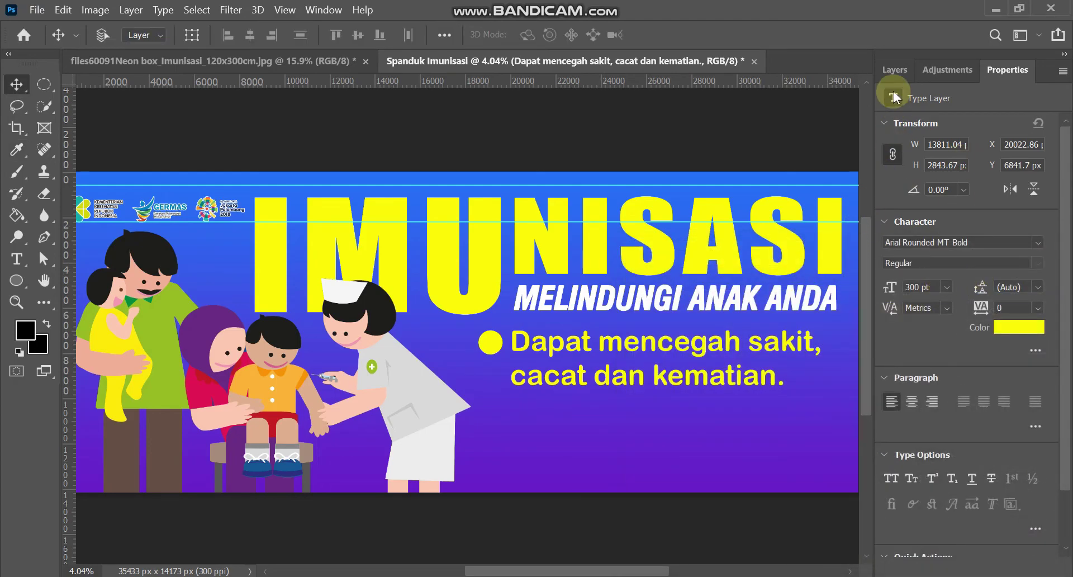
left_click(894, 70)
left_click(931, 567)
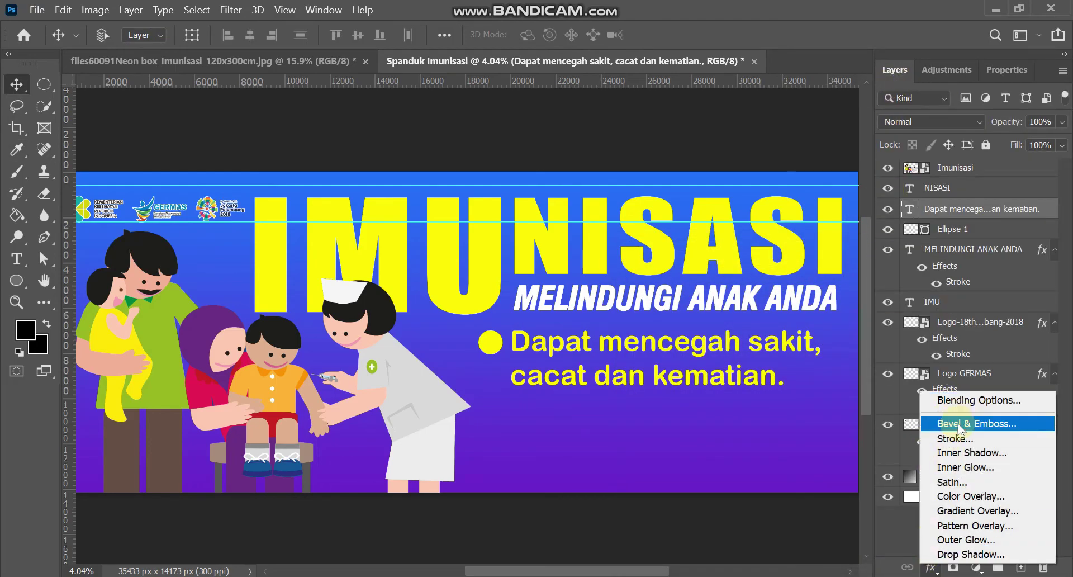
Add a 25 px outside Stroke in saturated yellow to the bullet text layer.
left_click(956, 438)
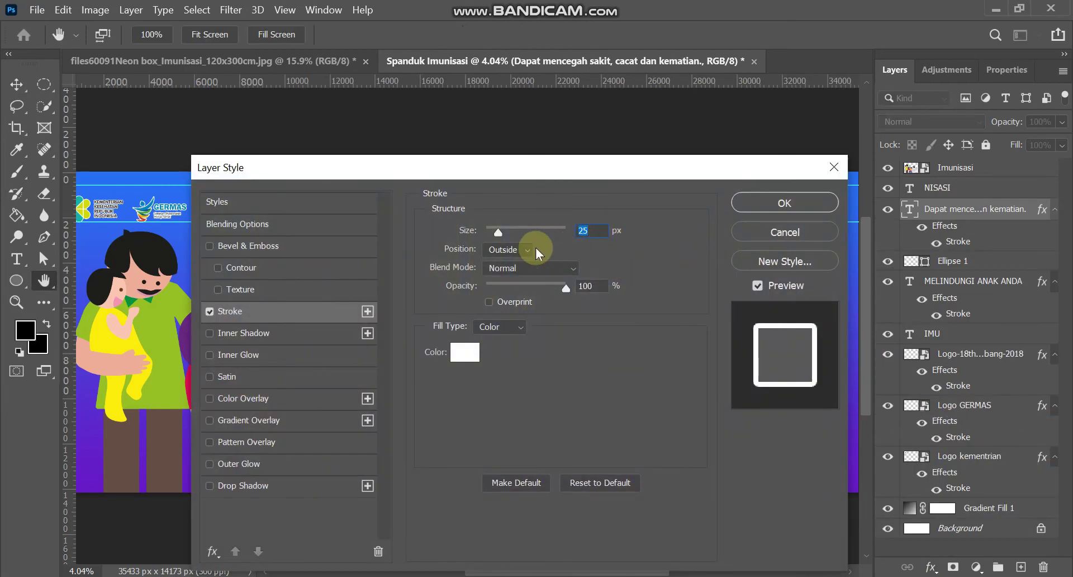
left_click(465, 352)
left_click_drag(861, 492, 862, 470)
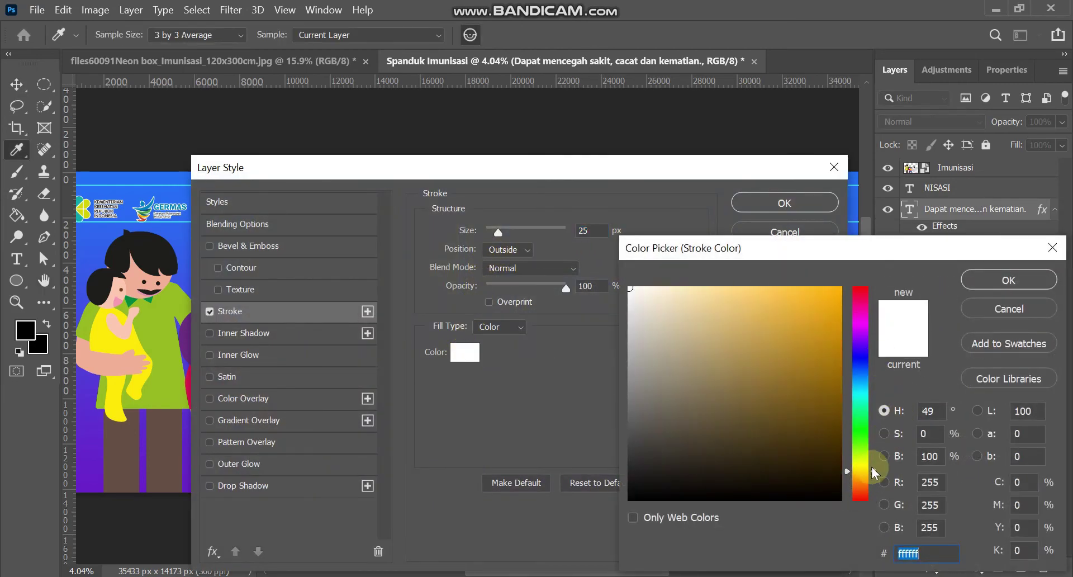
left_click(841, 288)
left_click(1001, 279)
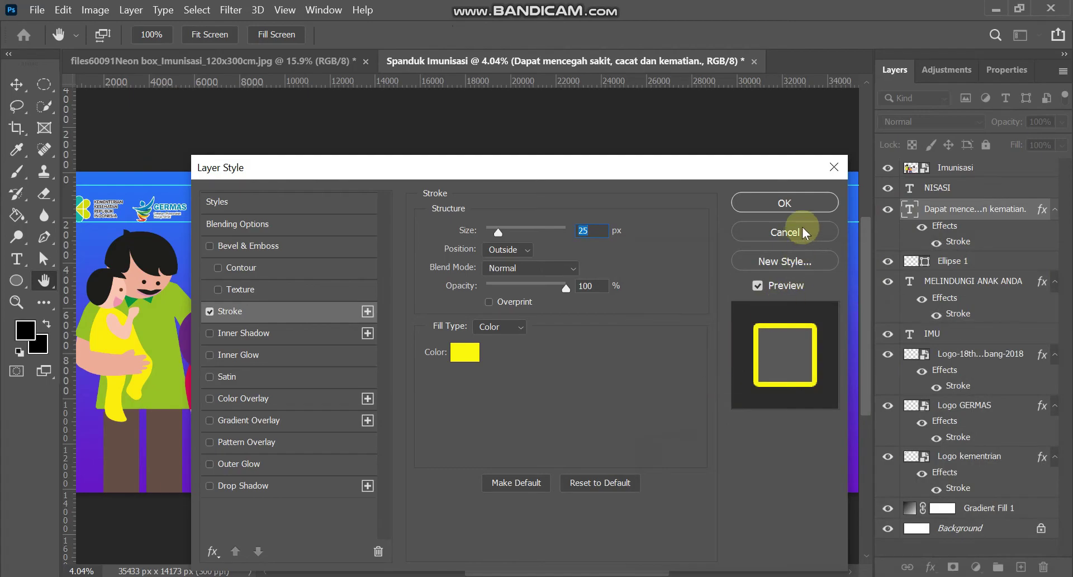
left_click(800, 204)
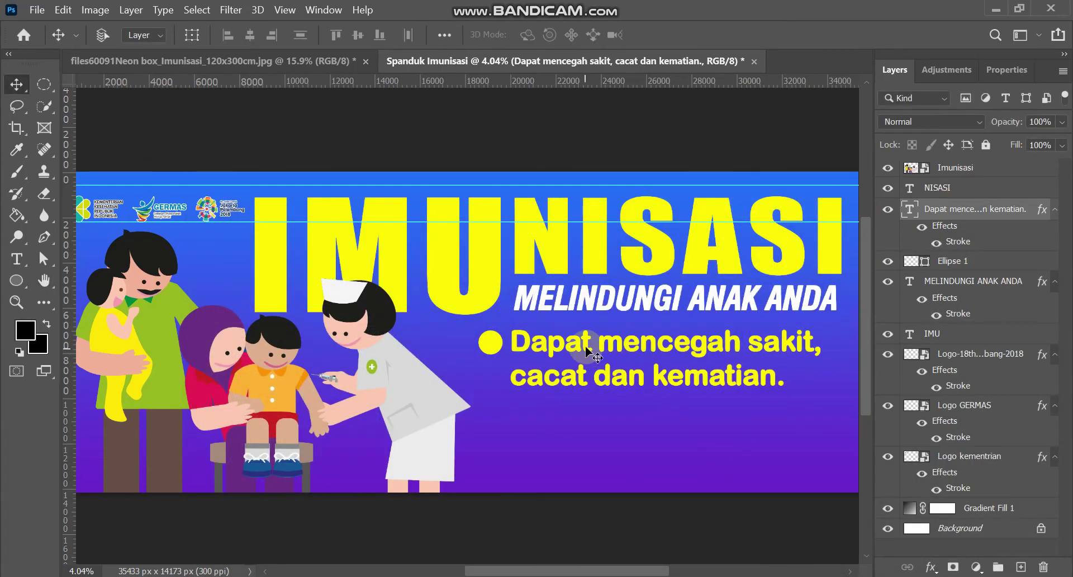
Scale the bullet text down slightly to about 93%.
scroll(693, 352, "down", 3)
scroll(539, 344, "up", 2)
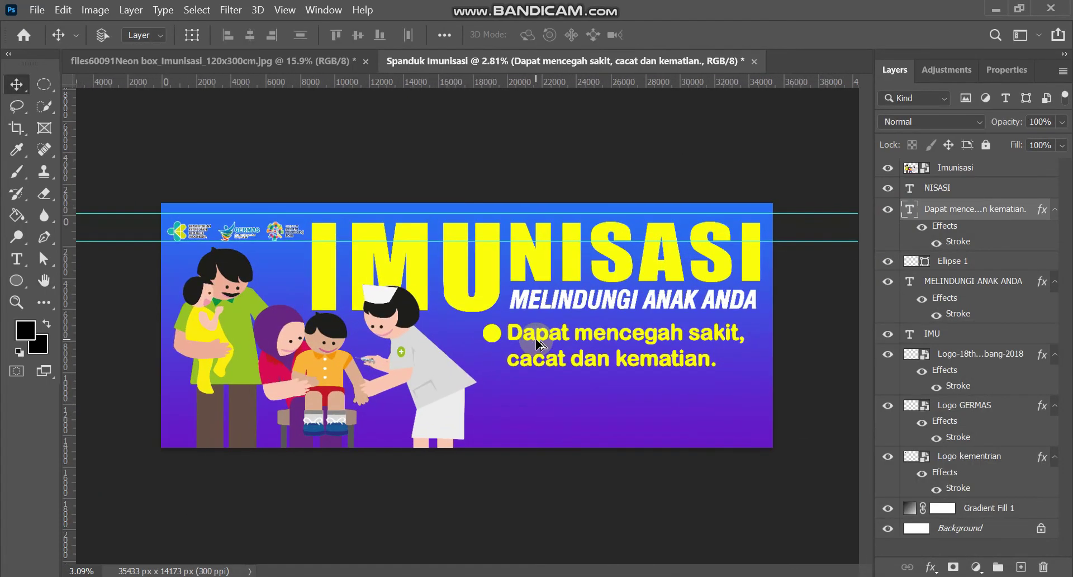
scroll(539, 344, "up", 1)
key("ctrl+t")
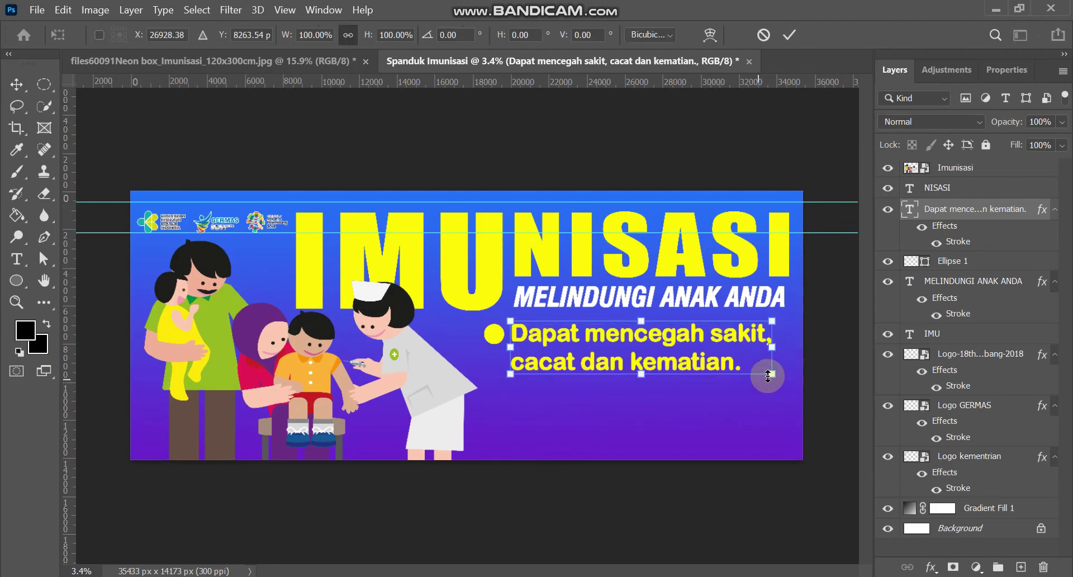
left_click_drag(771, 373, 755, 371)
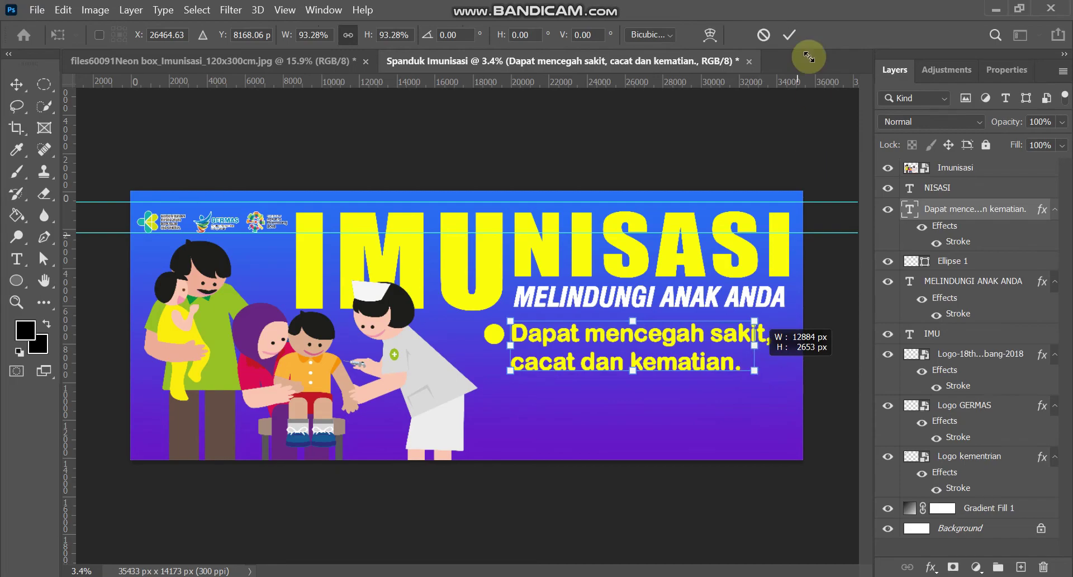
left_click(790, 36)
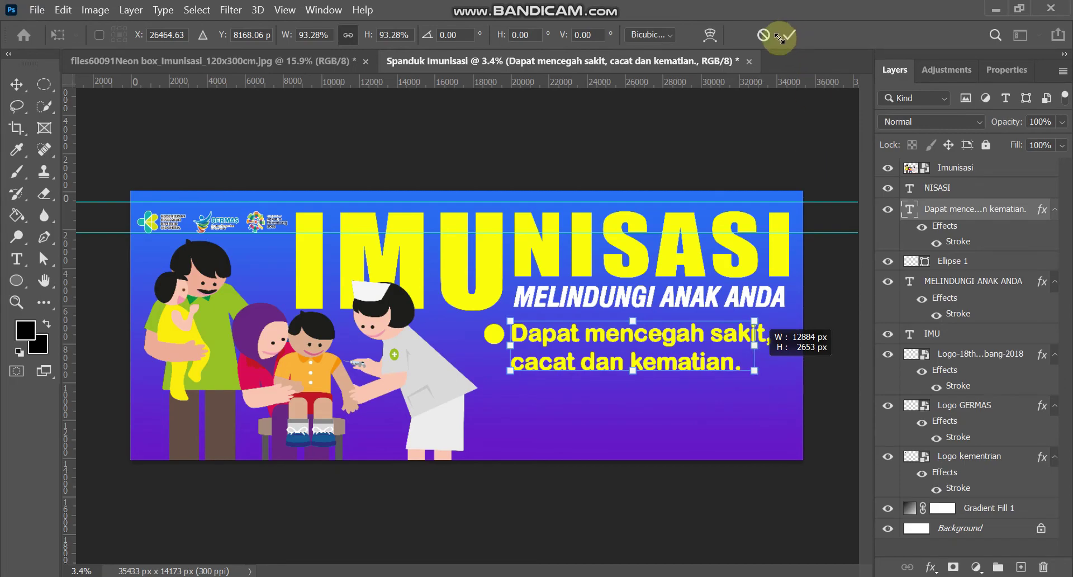
left_click(789, 35)
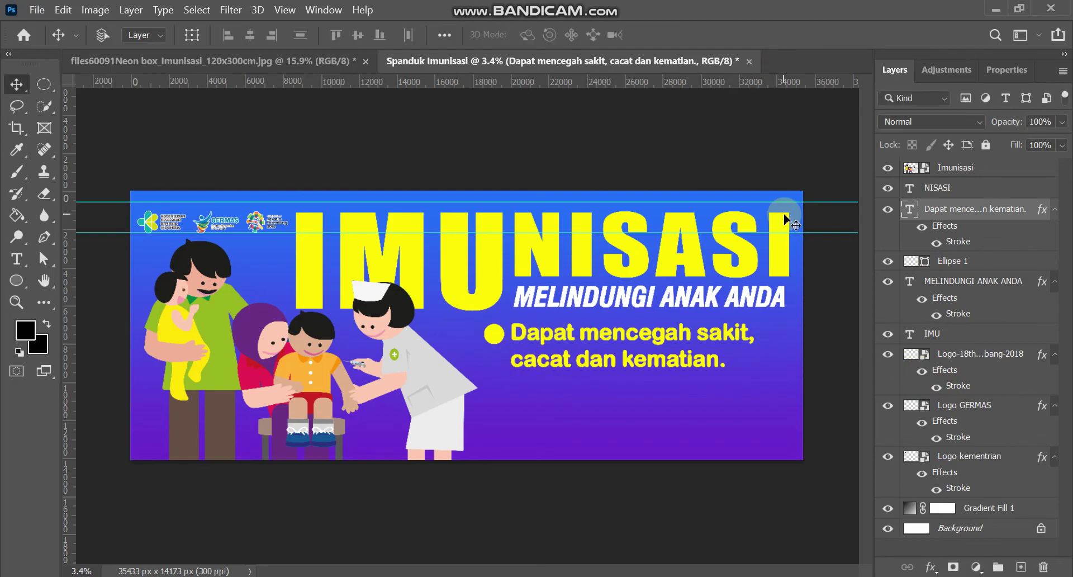
Shrink the yellow dot Ellipse 1 to 80.61%, align it with the first line, then select it with the text.
left_click(966, 259)
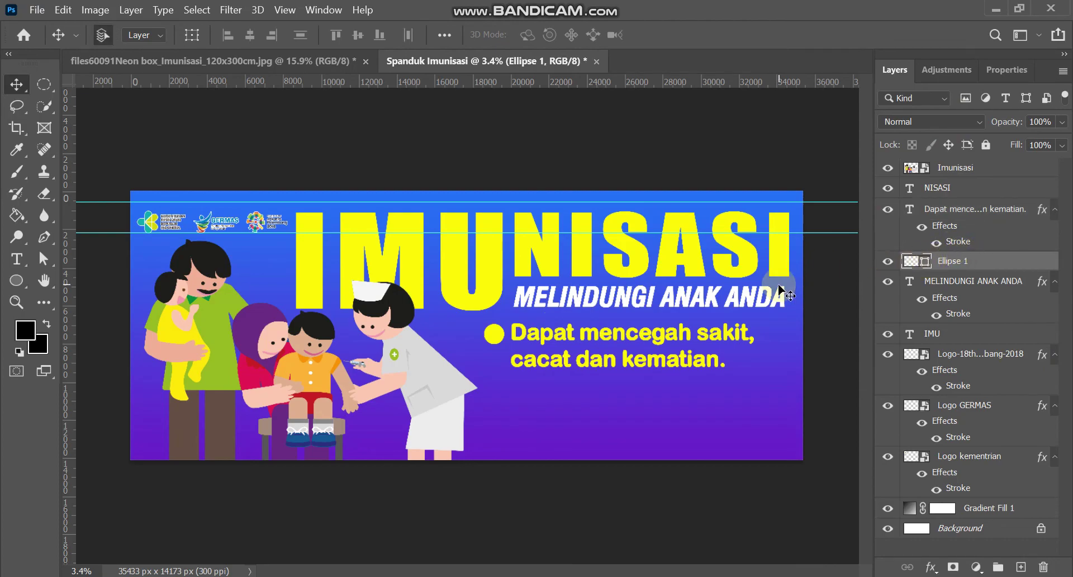
key("ctrl+t")
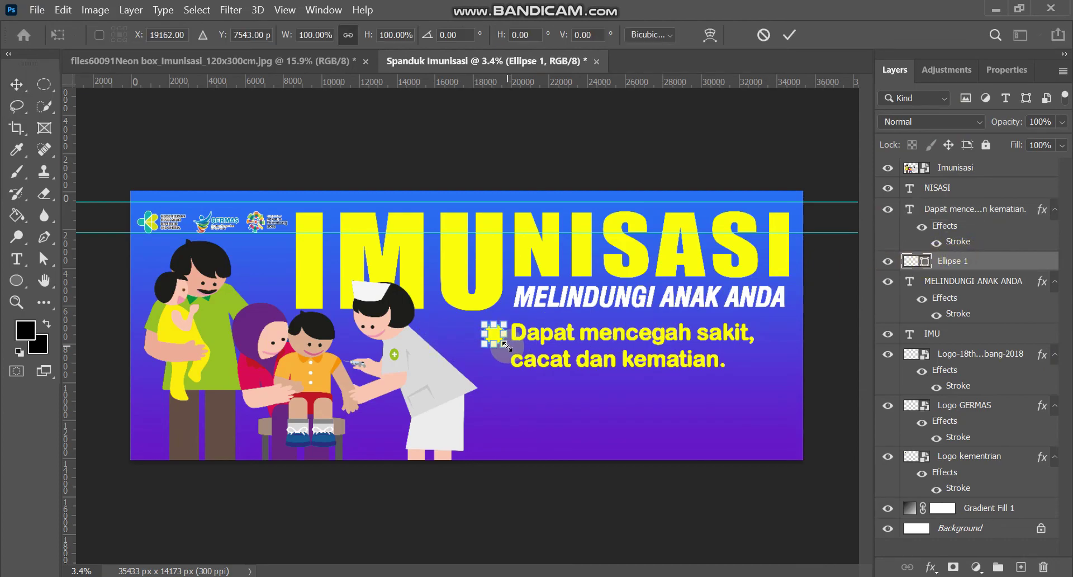
left_click_drag(505, 343, 503, 342)
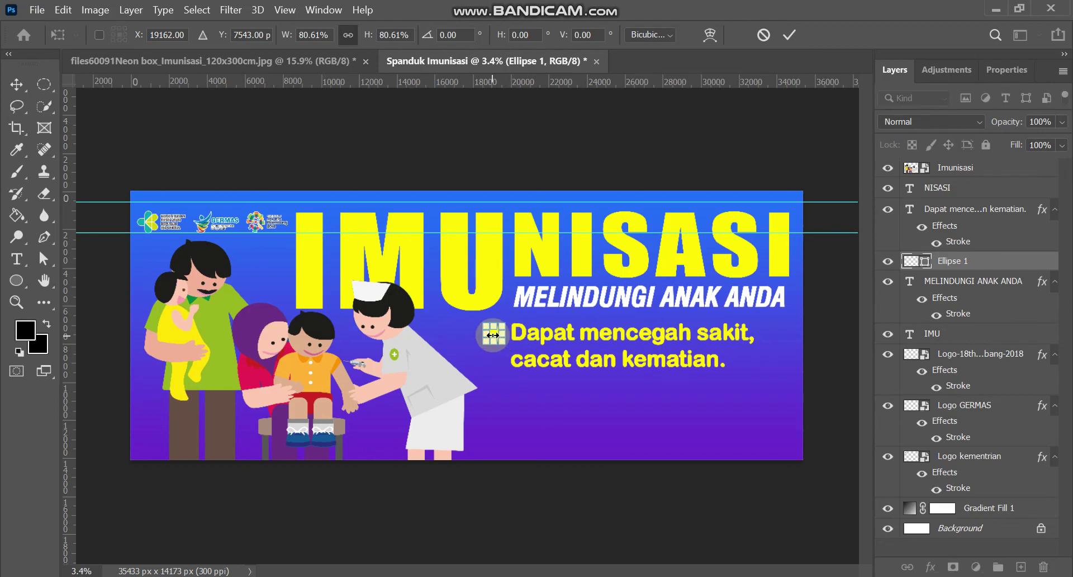
scroll(495, 333, "up", 3)
mouse_move(492, 340)
left_mouse_down()
mouse_move(506, 336)
mouse_move(494, 333)
left_mouse_up()
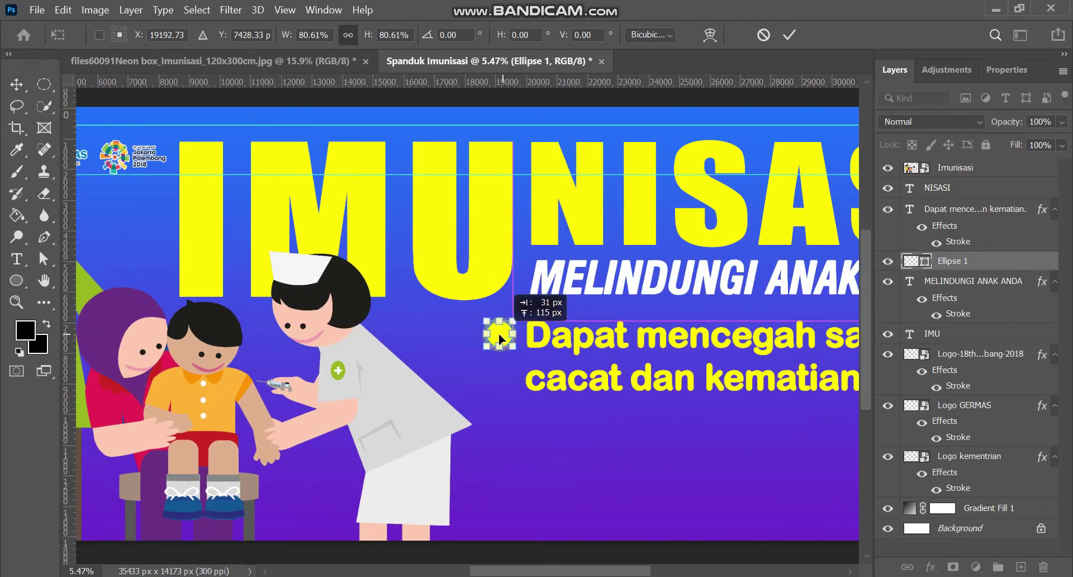
left_click(789, 34)
scroll(688, 307, "down", 2)
scroll(690, 310, "down", 1)
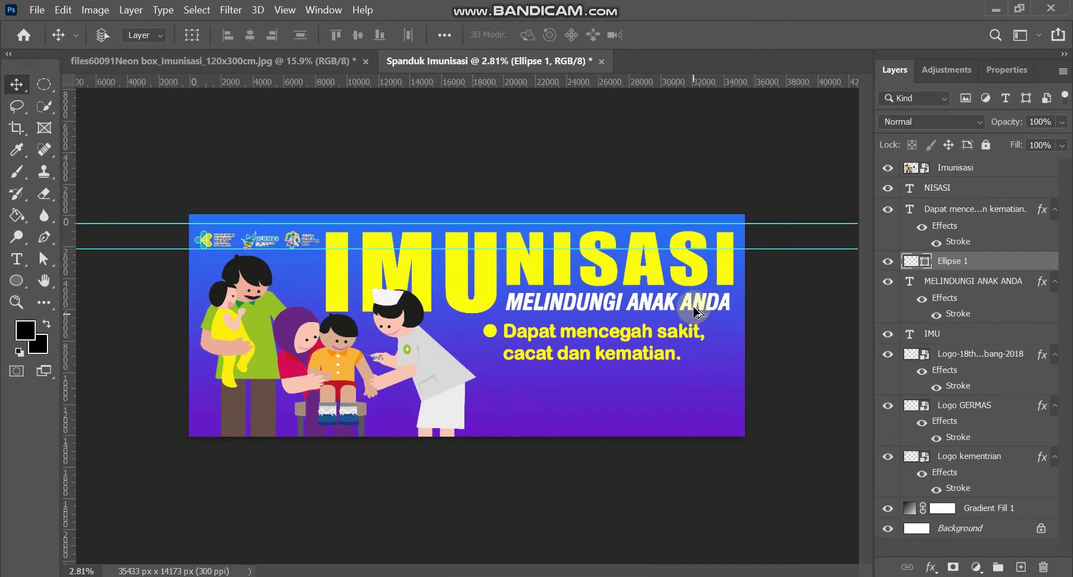
scroll(525, 335, "up", 1)
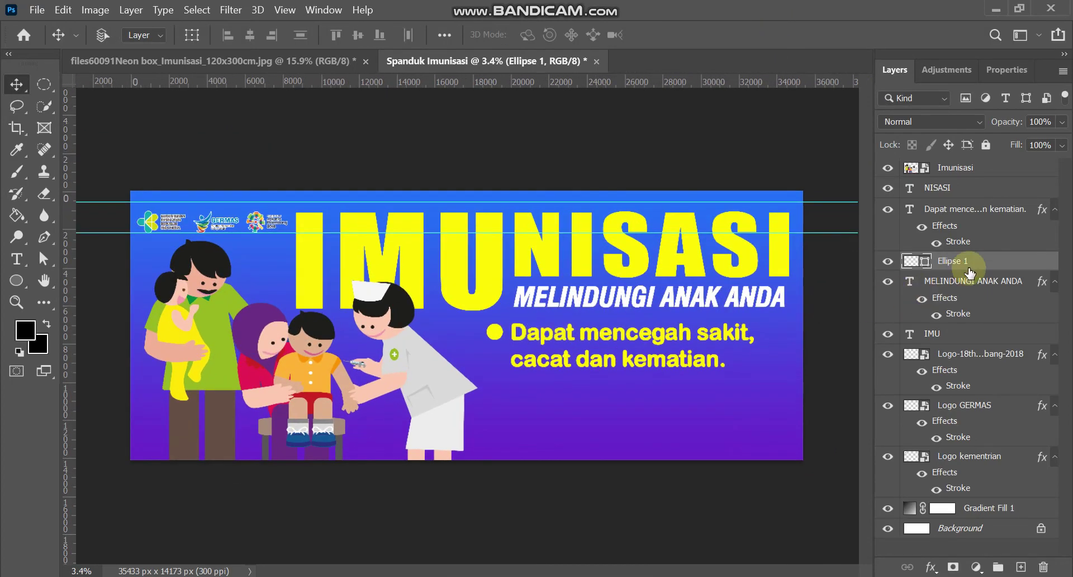
left_click(986, 215, "ctrl")
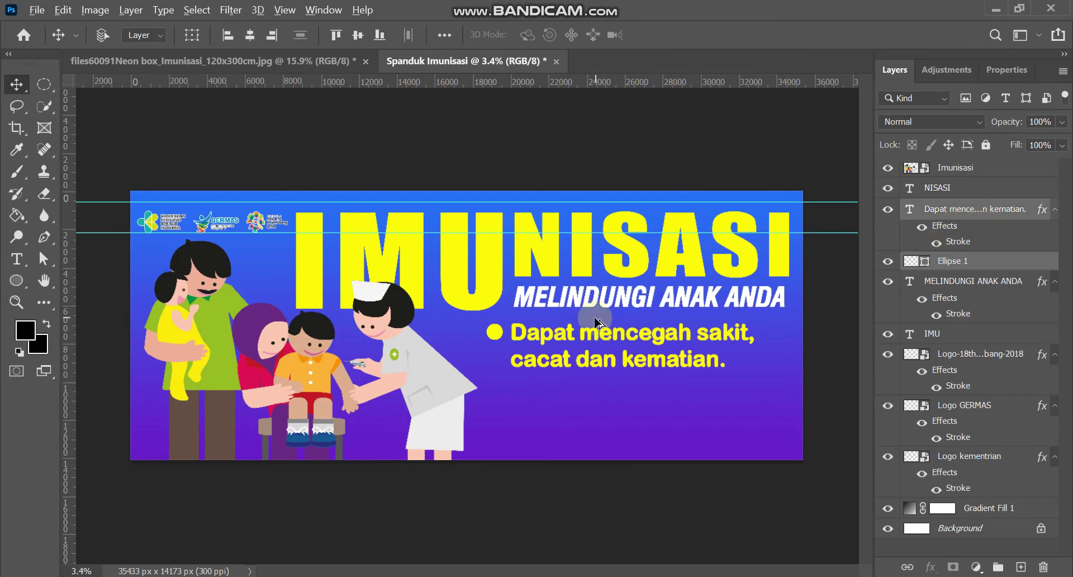
Duplicate the first bullet's text and yellow dot below it, then start retyping the copy.
left_click_drag(597, 331, 602, 389)
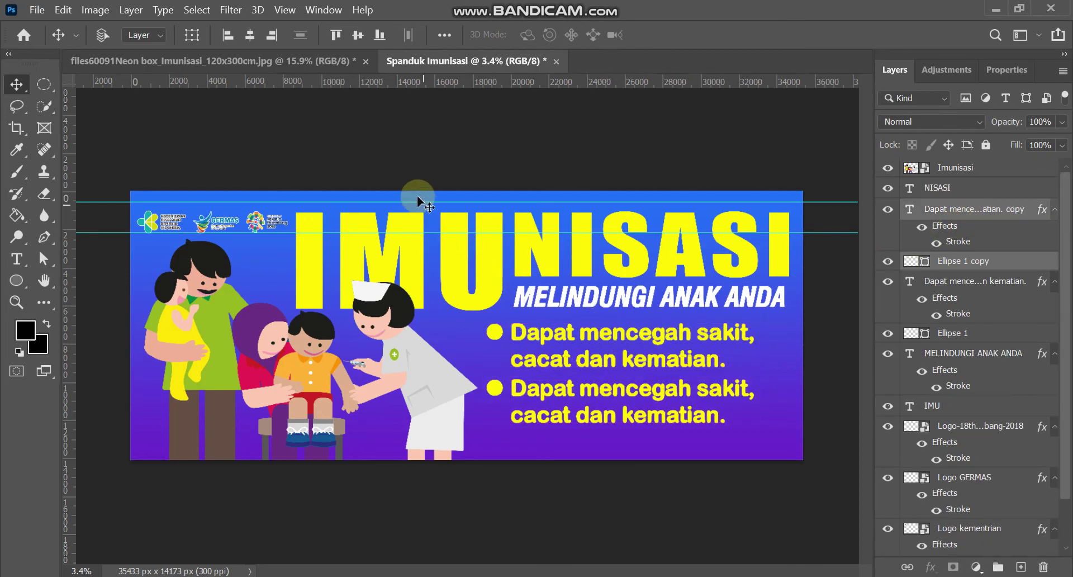
left_click(340, 67)
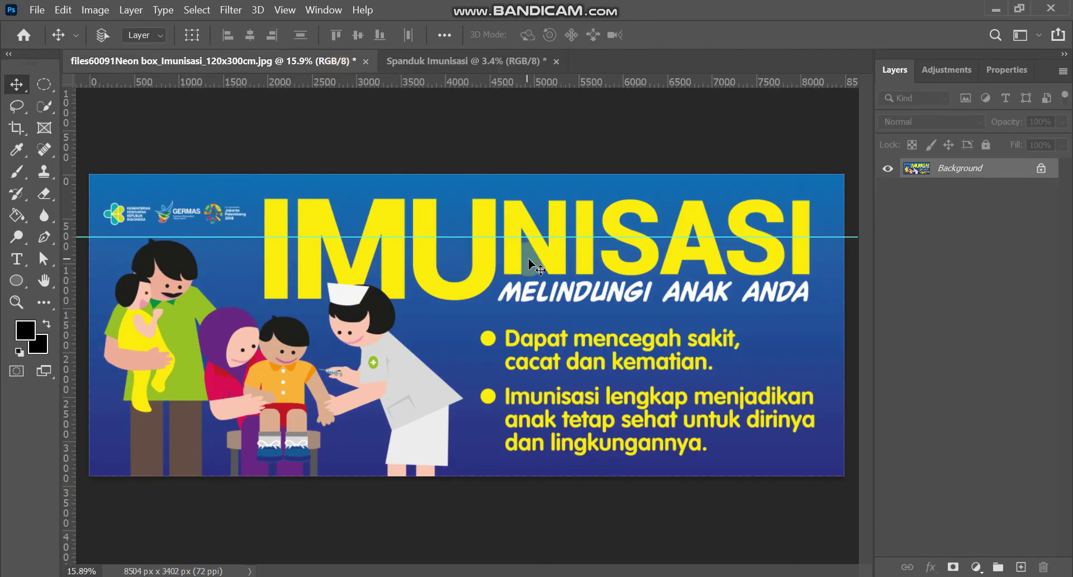
left_click(491, 58)
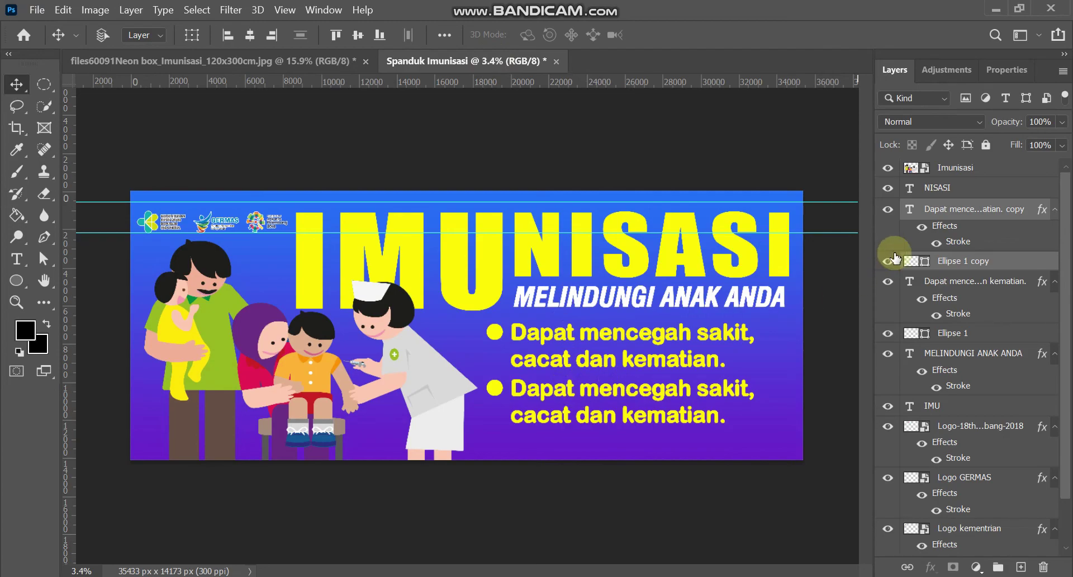
left_click(970, 209)
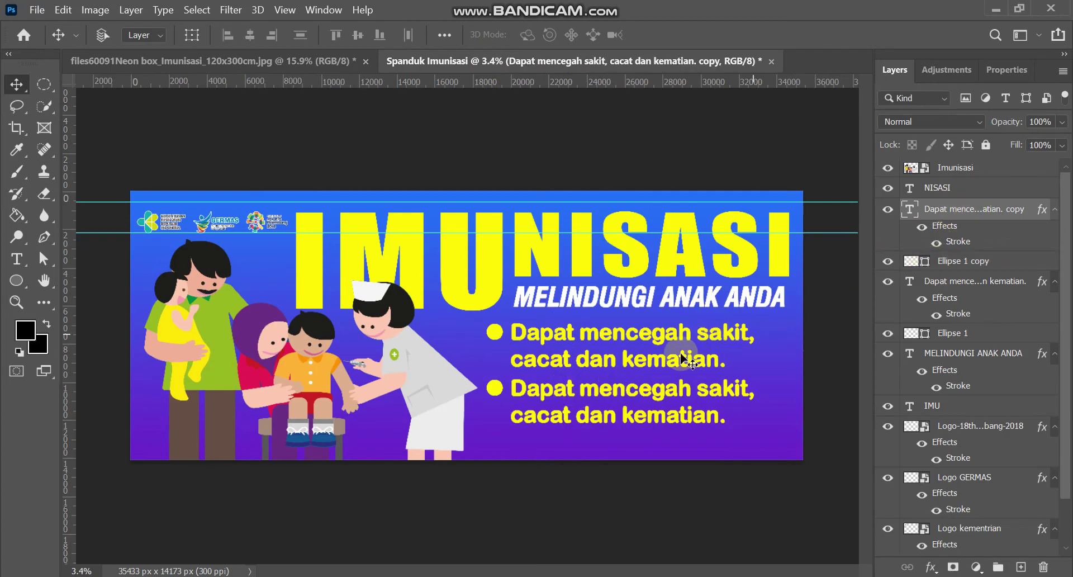
double_click(572, 390)
key("ctrl+a")
type("Im")
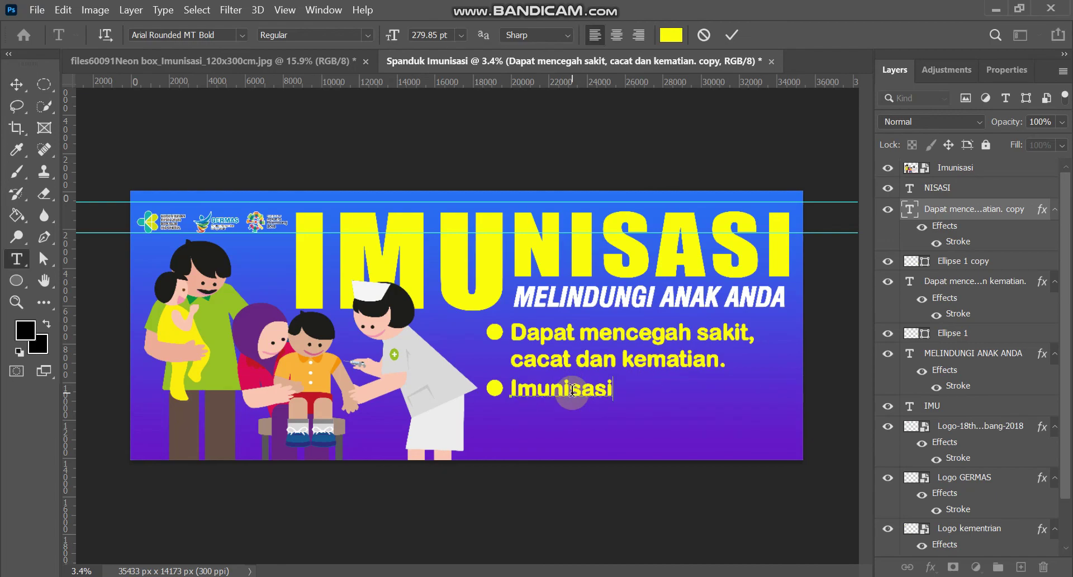
Type the second bullet's wording, checking it against the reference banner.
left_click(167, 62)
key("v")
left_click(535, 66)
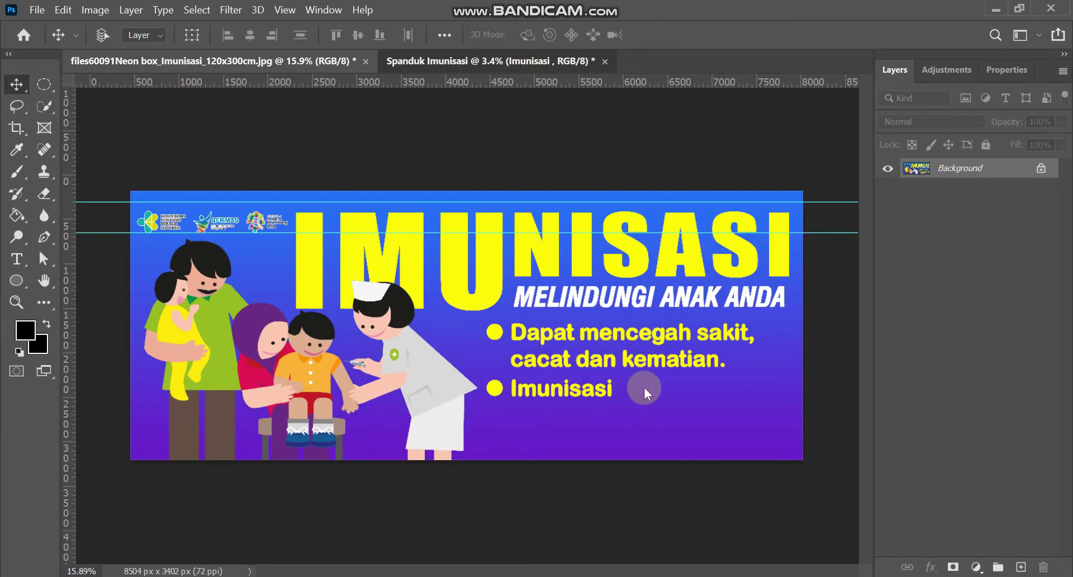
key("t")
left_click(614, 392)
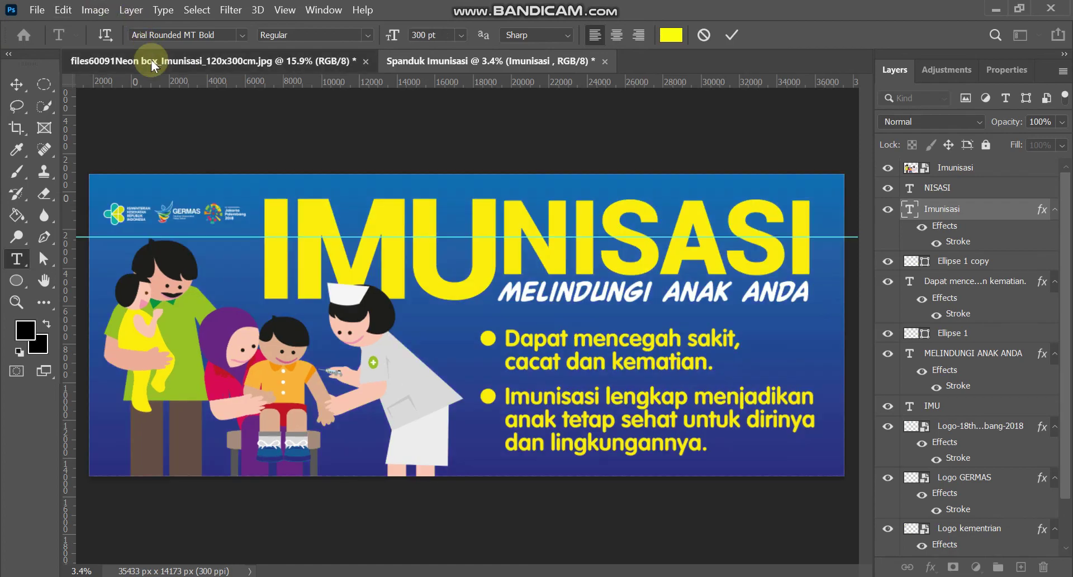
left_click(154, 61)
key("v")
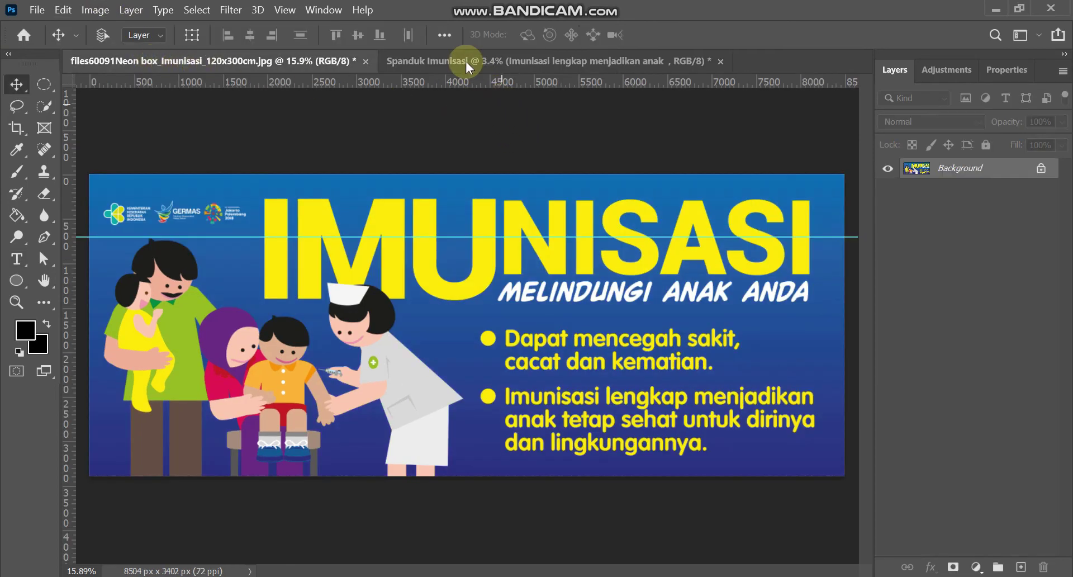
left_click(525, 69)
Finish and commit the text 'Imunisasi lengkap menjadikan anak sehat untuk dirinya dan lingkungannya.'.
double_click(567, 416)
left_click(567, 416)
type("dan lingkungannya")
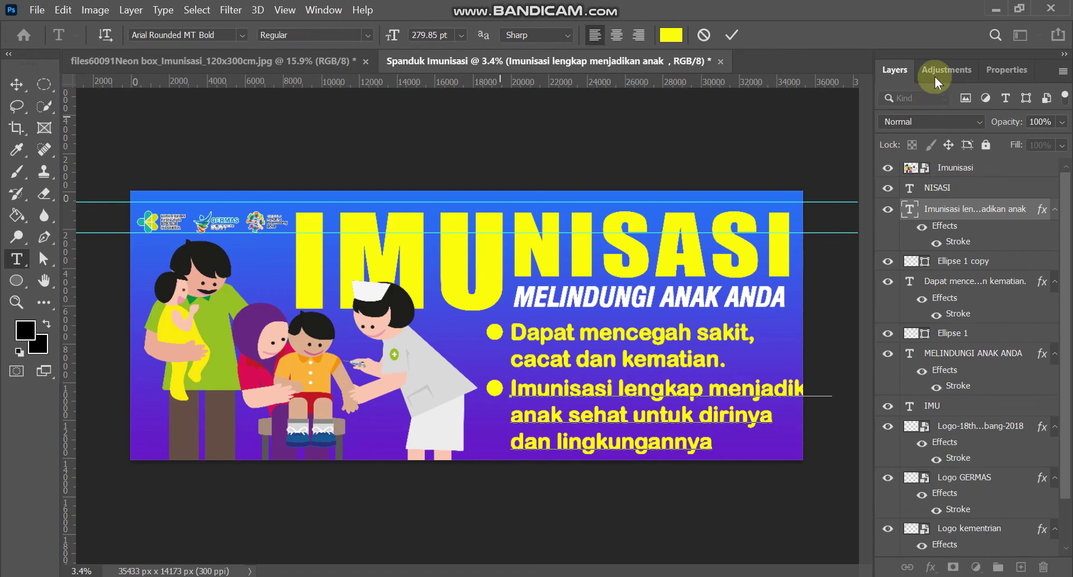
left_click(731, 35)
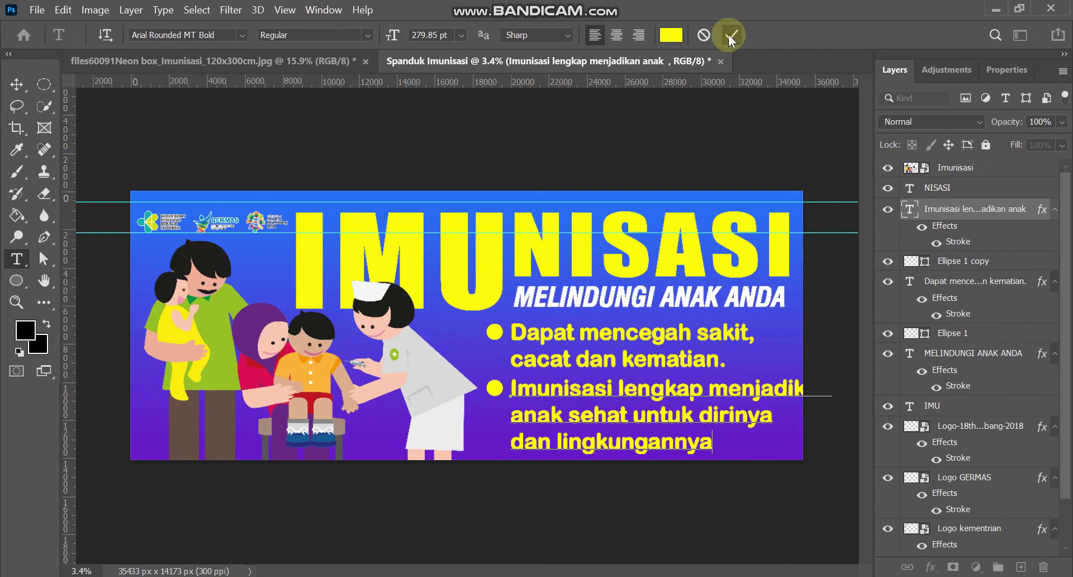
left_click(262, 63)
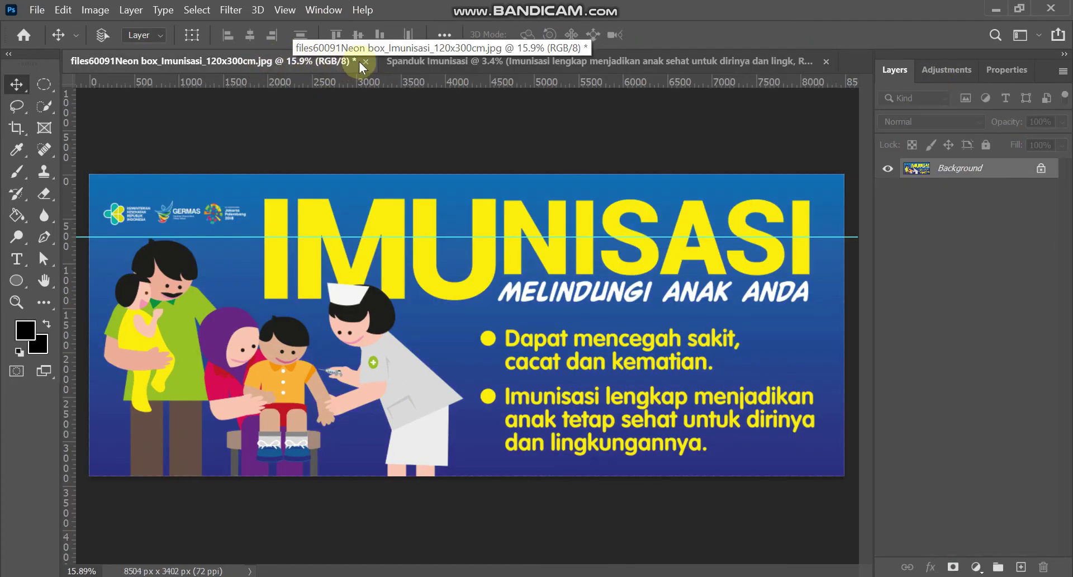
left_click(450, 61)
double_click(706, 445)
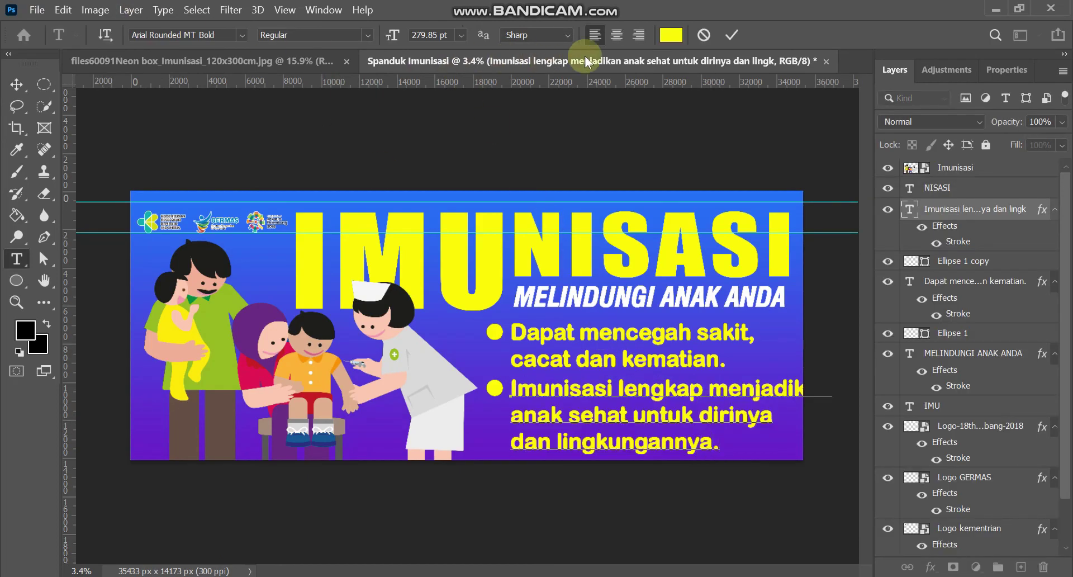
left_click(732, 35)
Scale the second bullet text to 89.40% and compare the banner with the reference.
key("v")
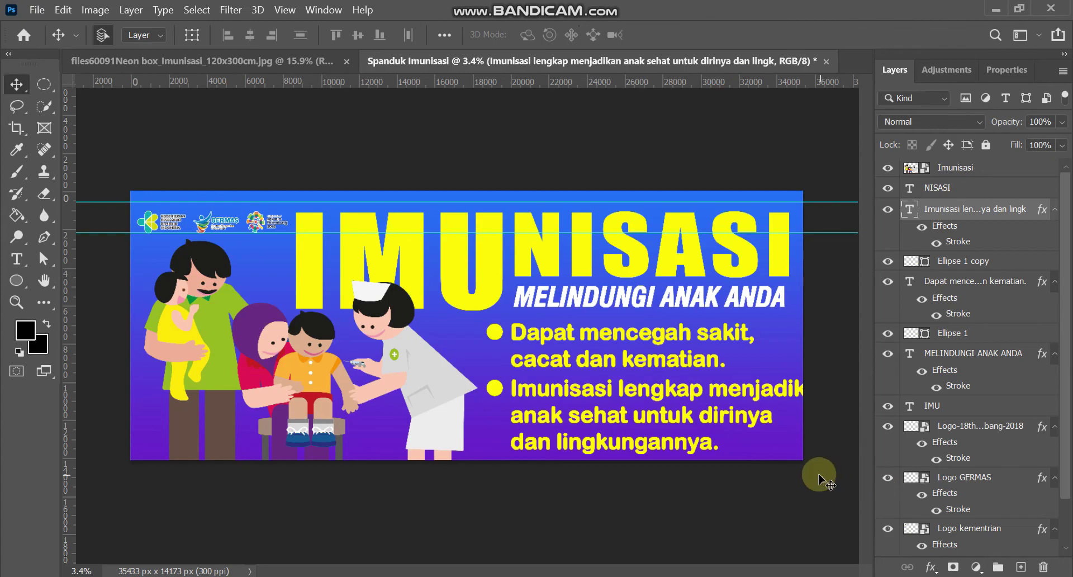
key("ctrl+t")
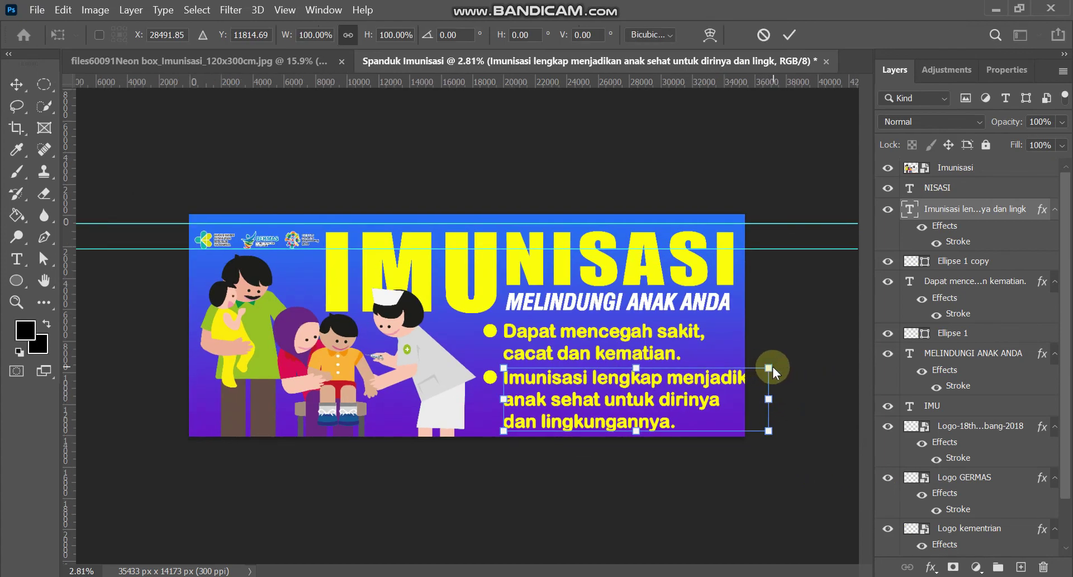
left_click_drag(768, 430, 740, 423)
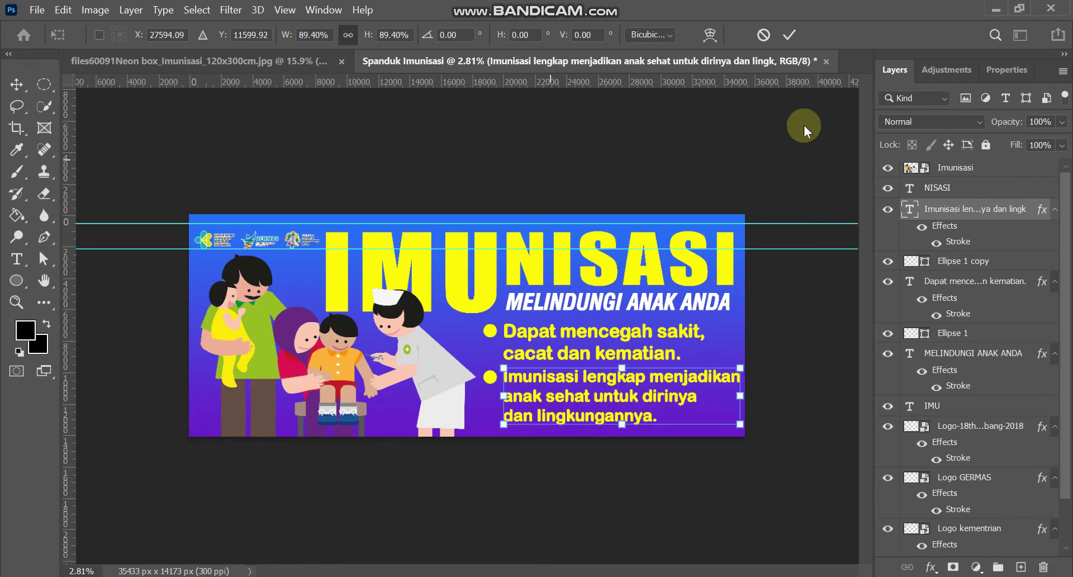
left_click(790, 35)
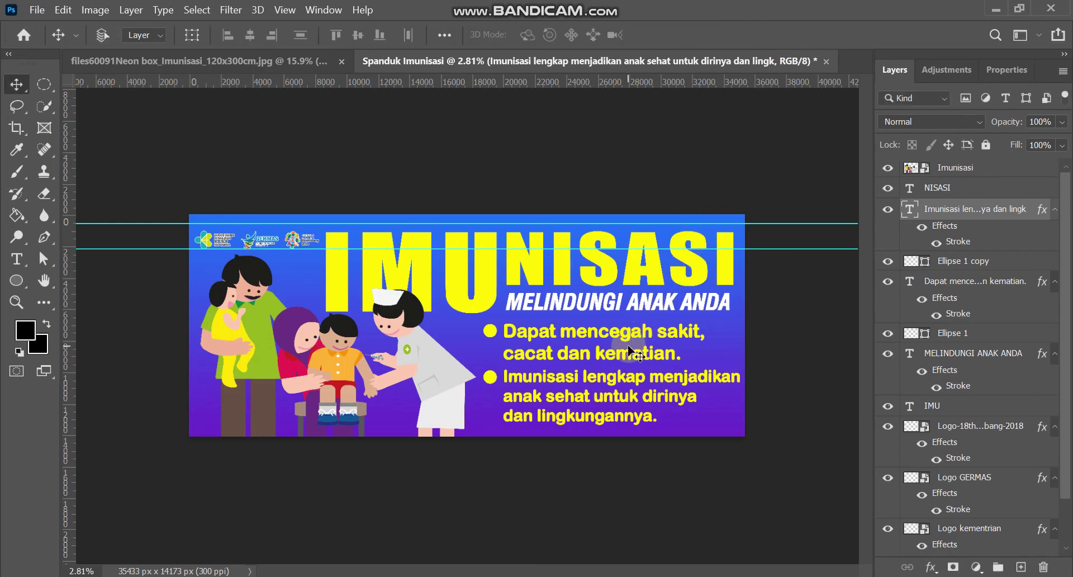
scroll(950, 305, "down", 1)
scroll(951, 305, "up", 1)
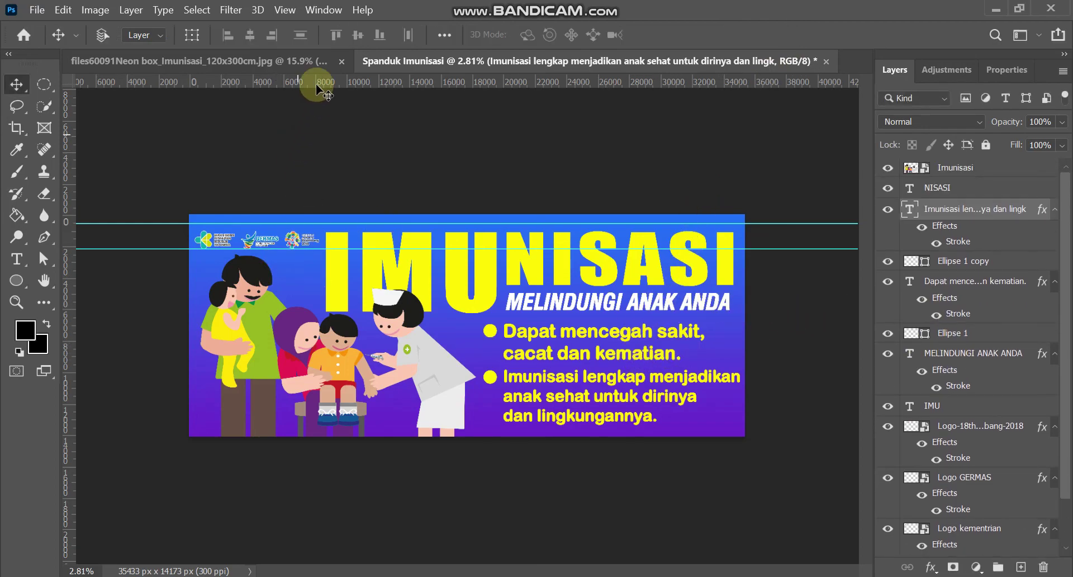
left_click(321, 56)
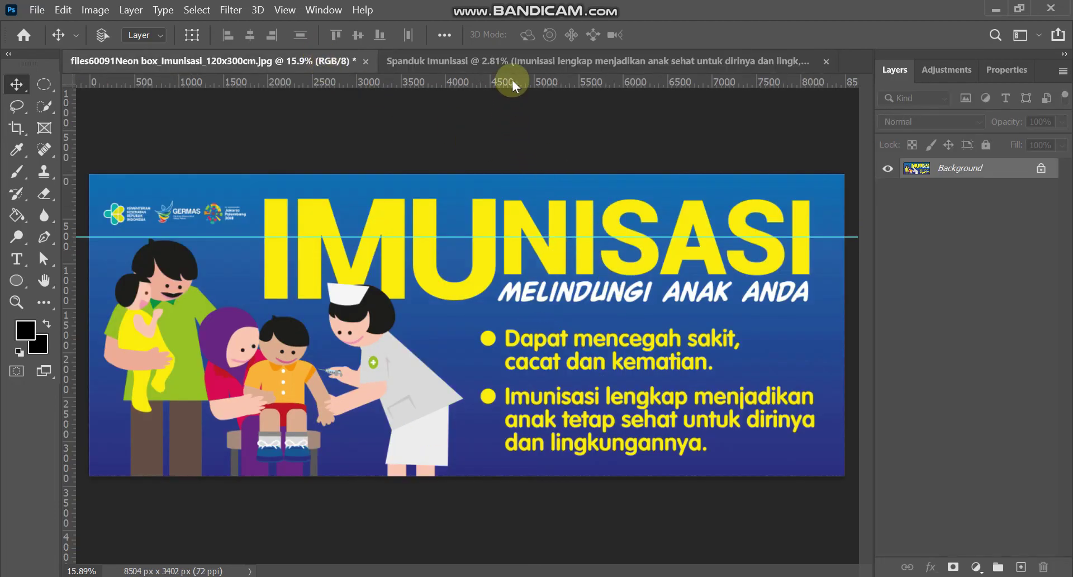
left_click(521, 62)
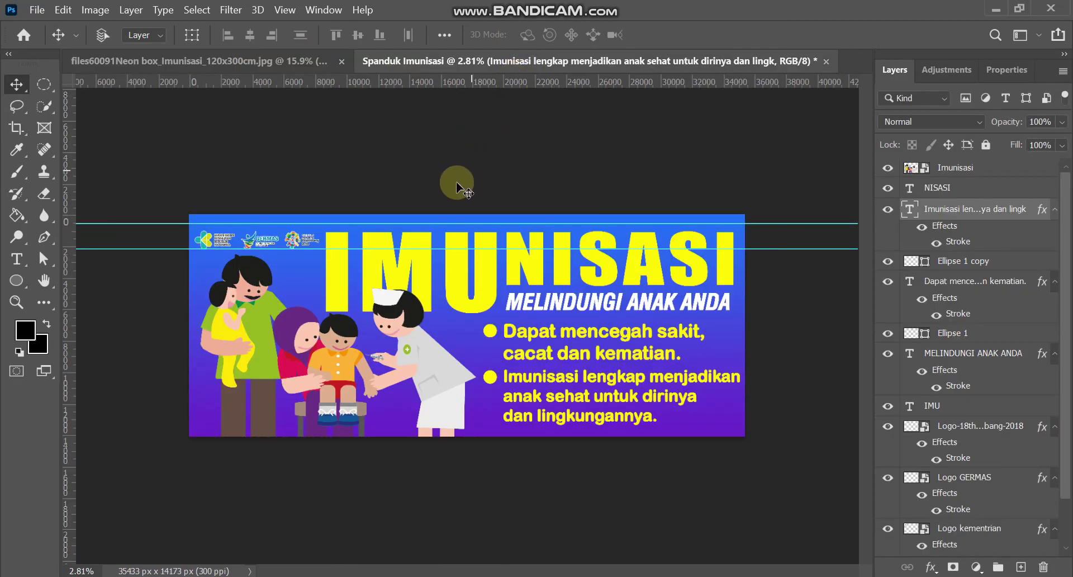
key("ctrl+plus")
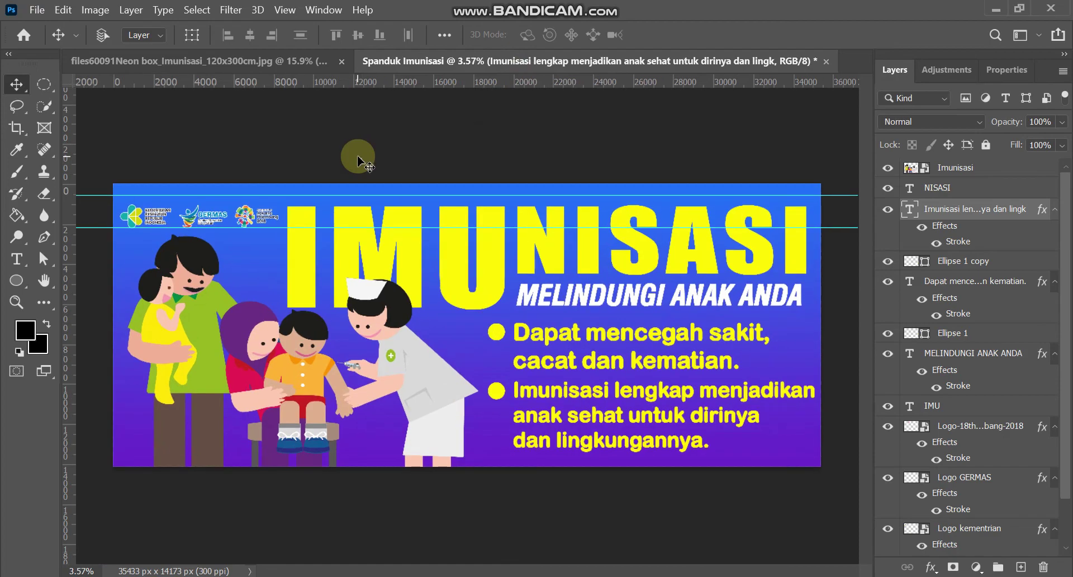